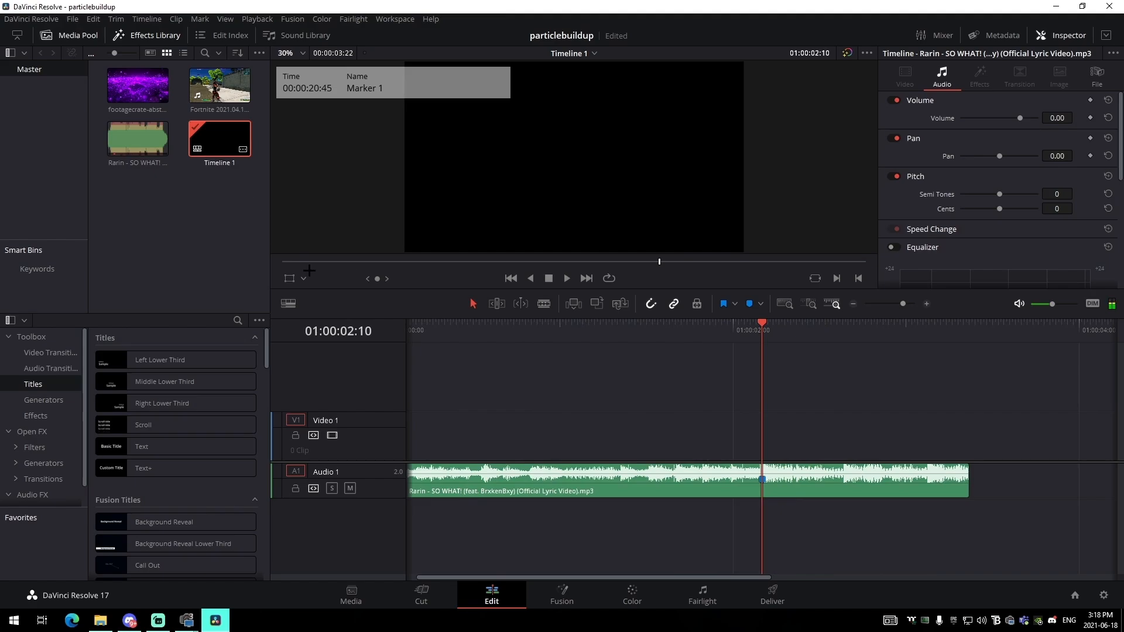
Move the Rarin - SO WHAT! song clip from Audio 1 down to a new Audio 2 track.
{"action": "left_click_drag", "start_coordinate": [538, 477], "coordinate": [541, 514]}
{"action": "left_click_drag", "start_coordinate": [903, 303], "coordinate": [900, 304]}
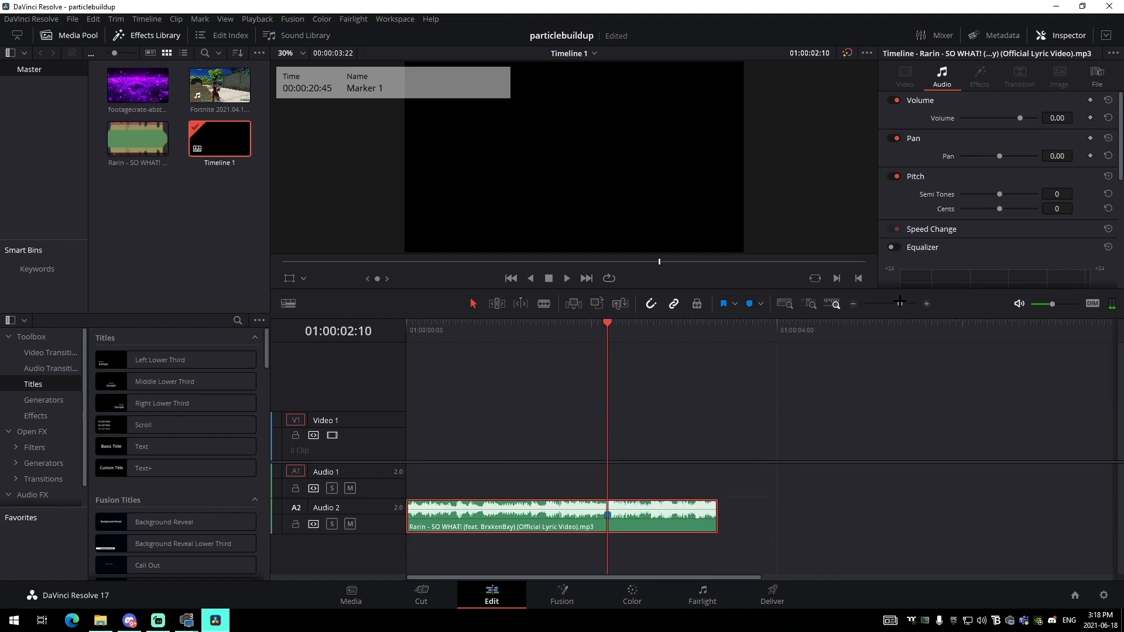
{"action": "left_click", "coordinate": [889, 390]}
Preview the Fortnite gameplay clip in the source viewer and place its section on Video 1 and Audio 1 above the song.
{"action": "mouse_move", "coordinate": [220, 85]}
{"action": "left_mouse_down"}
{"action": "mouse_move", "coordinate": [617, 413]}
{"action": "mouse_move", "coordinate": [203, 88]}
{"action": "left_mouse_up"}
{"action": "left_click_drag", "start_coordinate": [714, 261], "coordinate": [823, 262]}
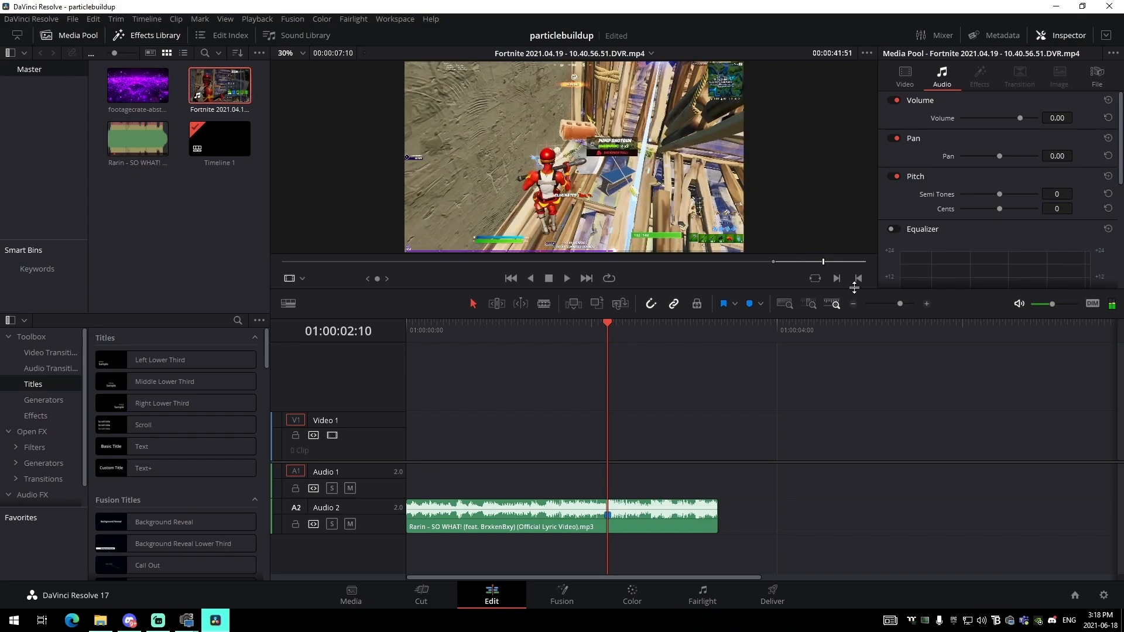
{"action": "left_click_drag", "start_coordinate": [219, 86], "coordinate": [590, 422]}
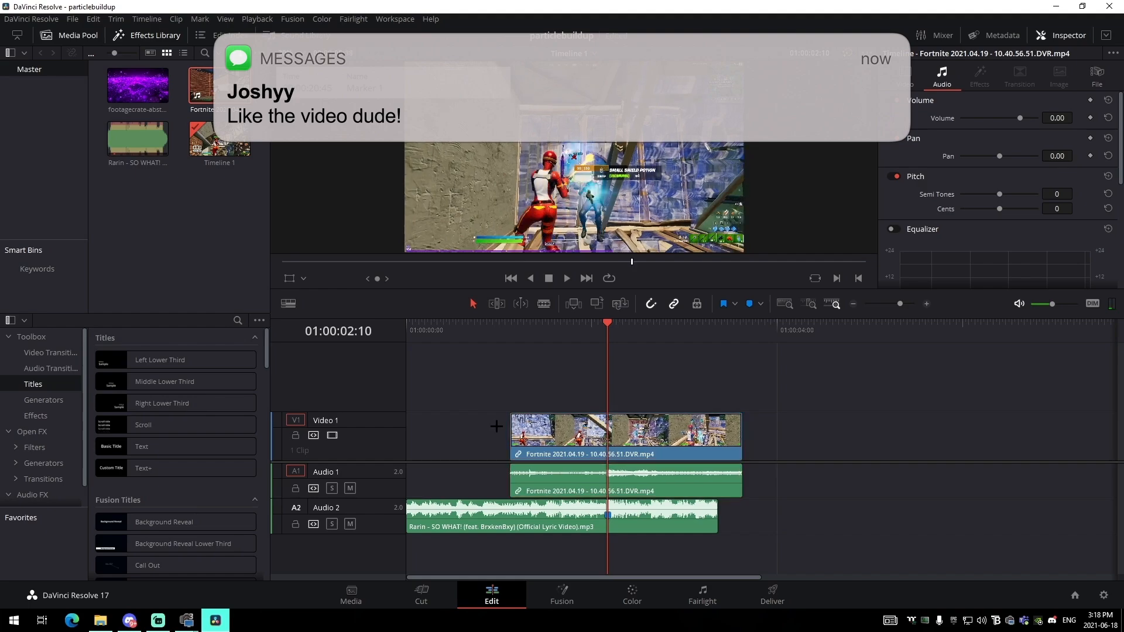
Extend the Fortnite clip's start to the timeline start and trim its end to match the song's end.
{"action": "left_click_drag", "start_coordinate": [511, 426], "coordinate": [408, 430]}
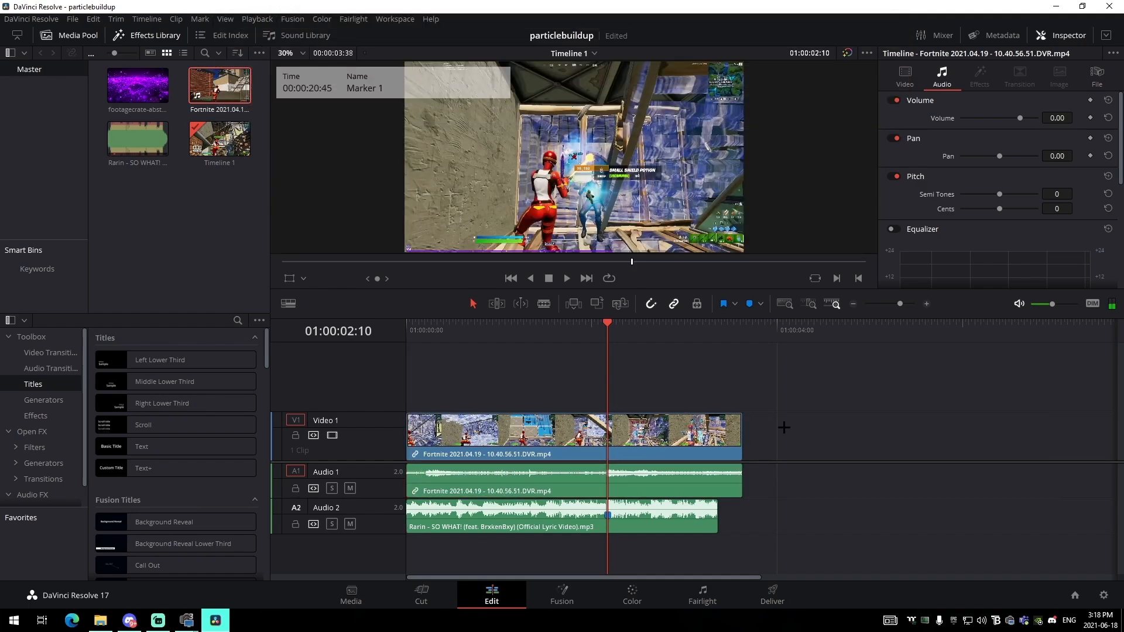
{"action": "left_click_drag", "start_coordinate": [740, 434], "coordinate": [717, 432]}
{"action": "left_click_drag", "start_coordinate": [899, 303], "coordinate": [902, 303]}
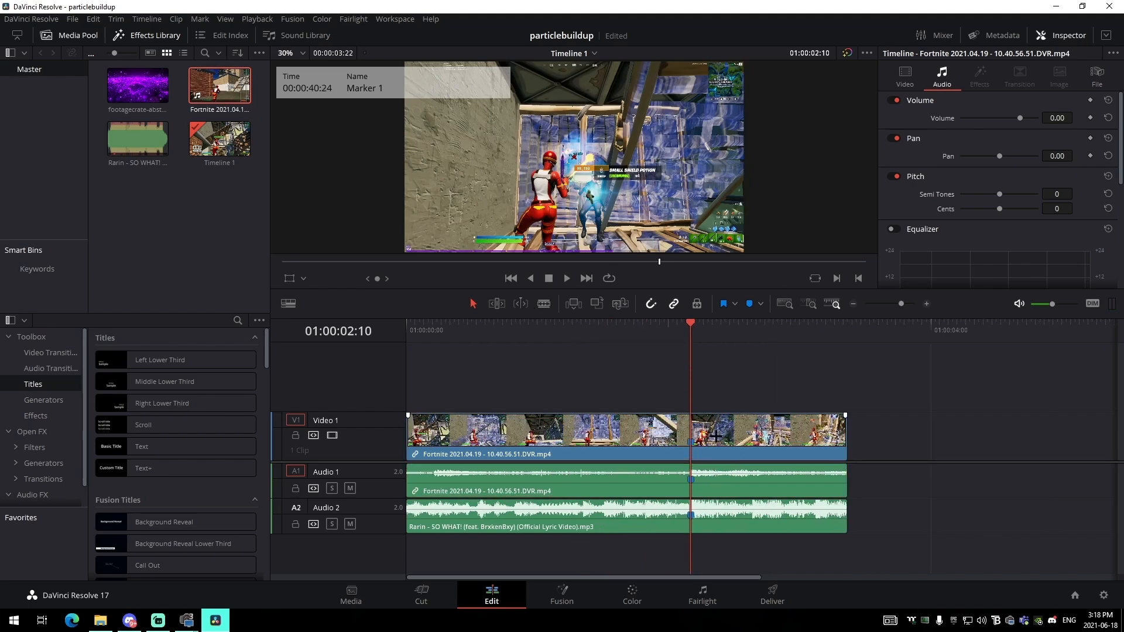
Split the song clip on Audio 2 at 01:00:02:00, ten frames before its marker.
{"action": "left_click", "coordinate": [725, 509]}
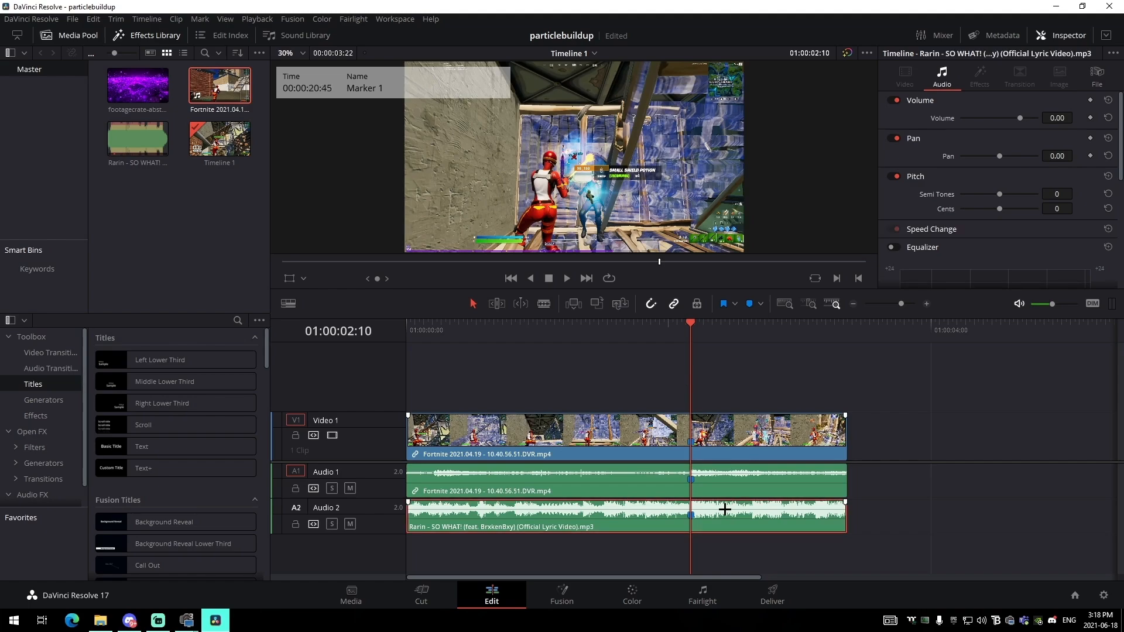
{"action": "key", "text": "Left"}
{"action": "key", "text": "Left"}
{"action": "key", "text": "Left"}
{"action": "key", "text": "Left"}
{"action": "key", "text": "Left"}
{"action": "key", "text": "Left"}
{"action": "key", "text": "Left"}
{"action": "key", "text": "Left"}
{"action": "key", "text": "Left"}
{"action": "key", "text": "Left"}
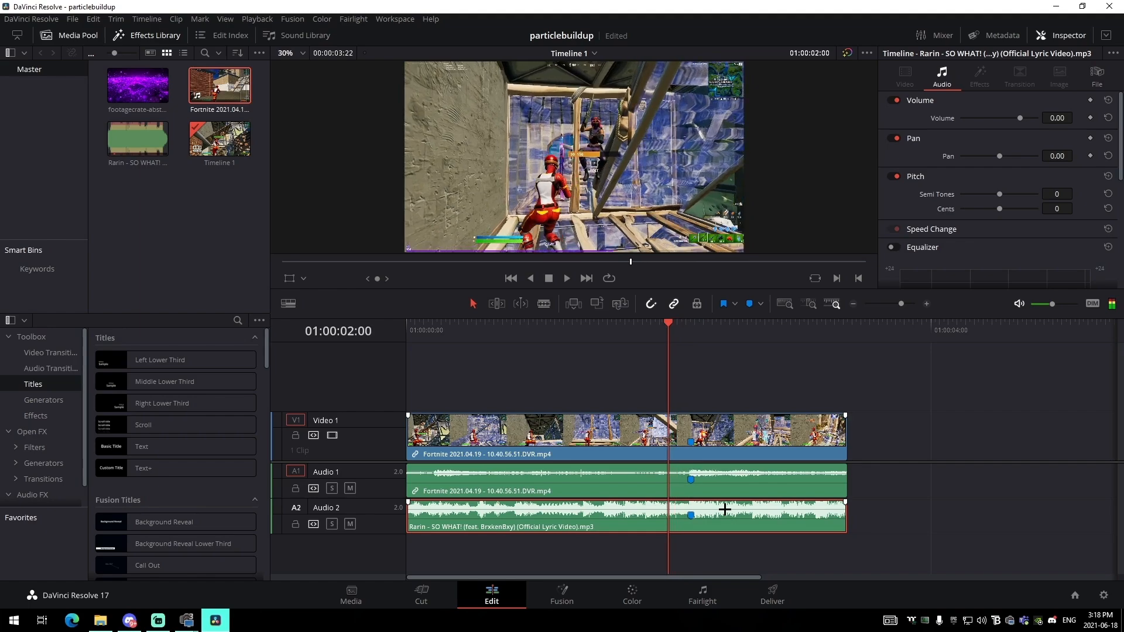
{"action": "key", "text": "ctrl+b"}
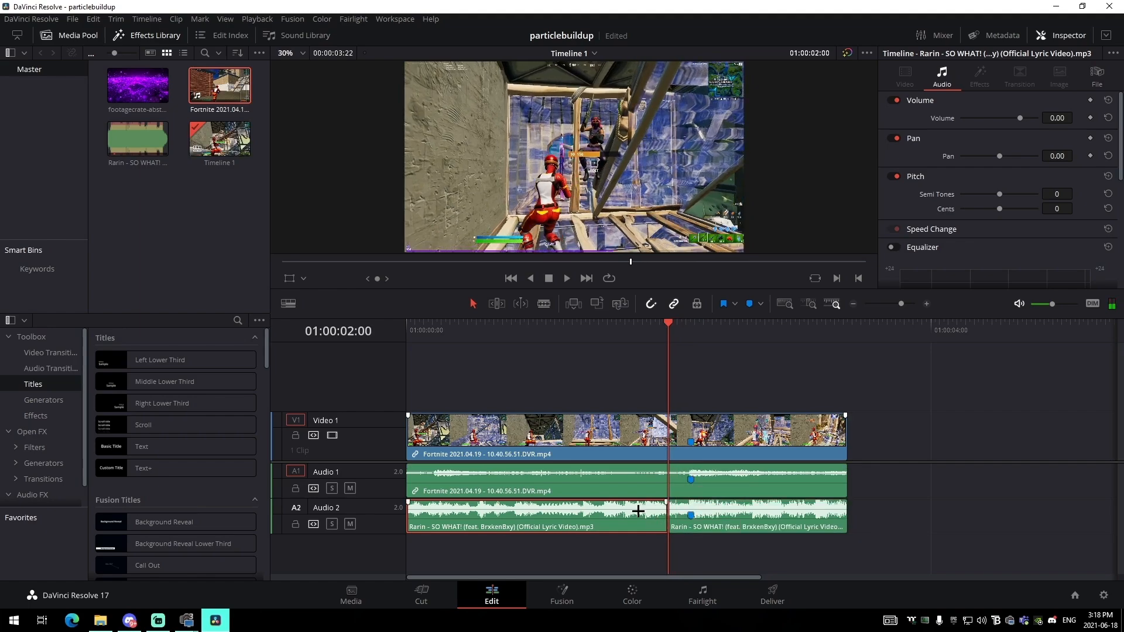
Fade out the end of the first song segment starting at 01:00:01:55.
{"action": "key", "text": "Left"}
{"action": "key", "text": "Left"}
{"action": "key", "text": "Left"}
{"action": "key", "text": "Left"}
{"action": "key", "text": "Left"}
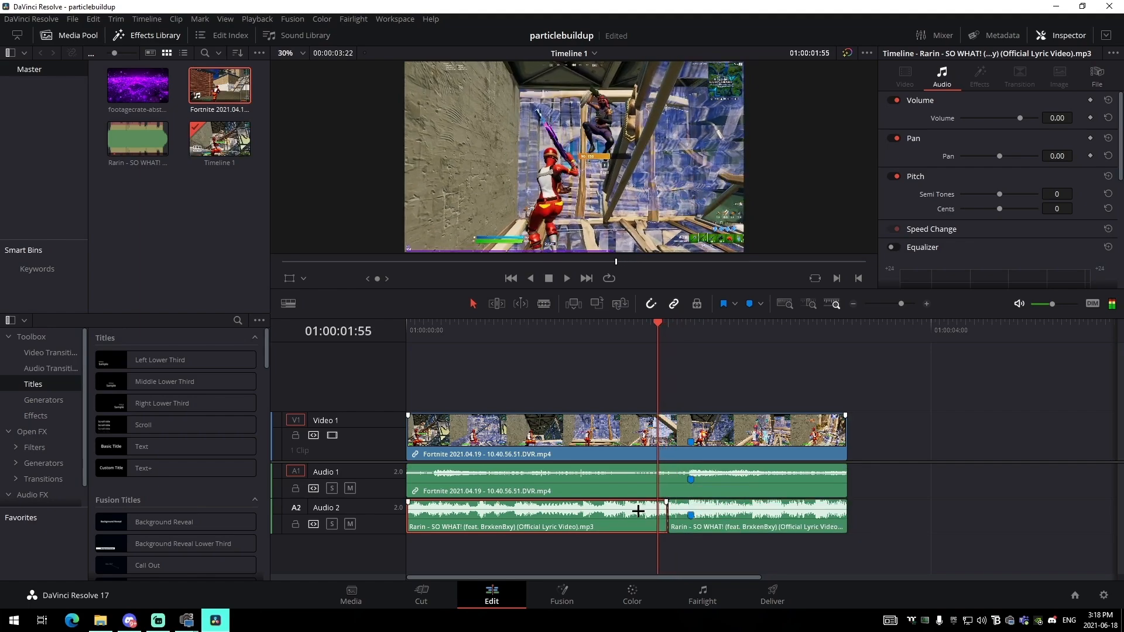
{"action": "left_click_drag", "start_coordinate": [666, 503], "coordinate": [659, 508]}
Fade in the second song segment from its start up to its marker.
{"action": "scroll", "coordinate": [899, 377], "scroll_direction": "down", "scroll_amount": 1}
{"action": "scroll", "coordinate": [901, 377], "scroll_direction": "up", "scroll_amount": 7}
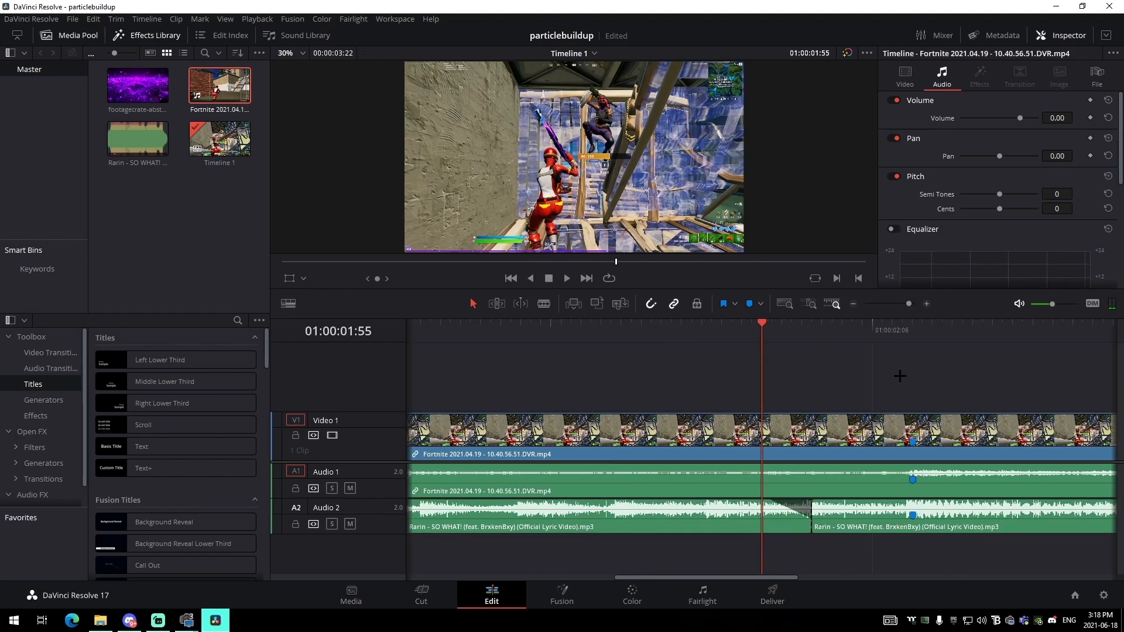
{"action": "left_click_drag", "start_coordinate": [814, 502], "coordinate": [913, 515]}
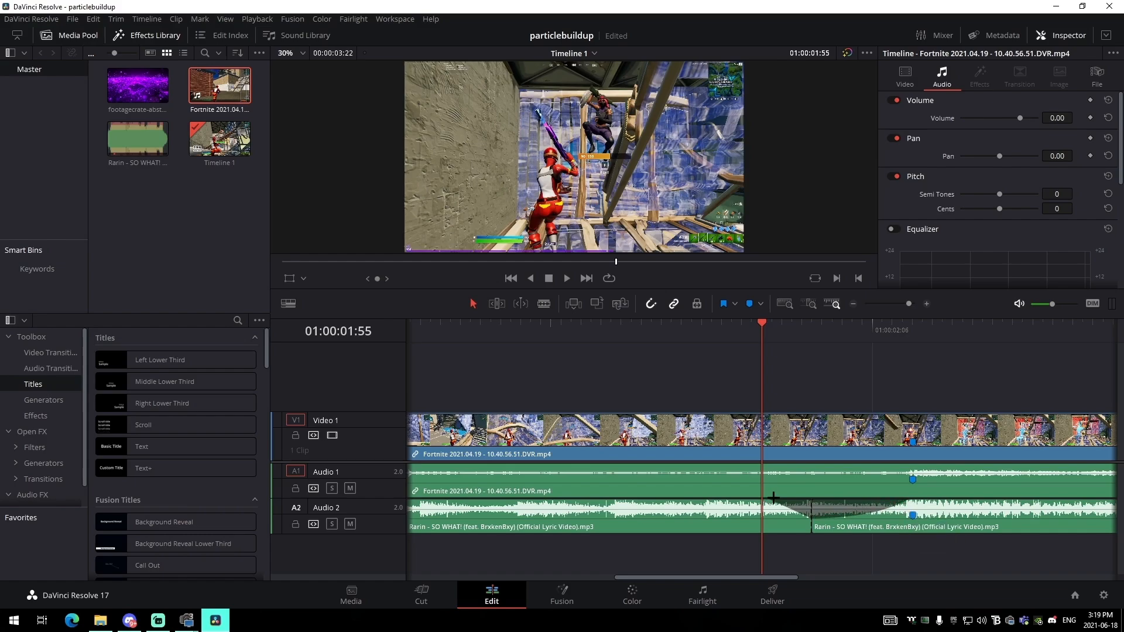
{"action": "scroll", "coordinate": [816, 480], "scroll_direction": "down", "scroll_amount": 3}
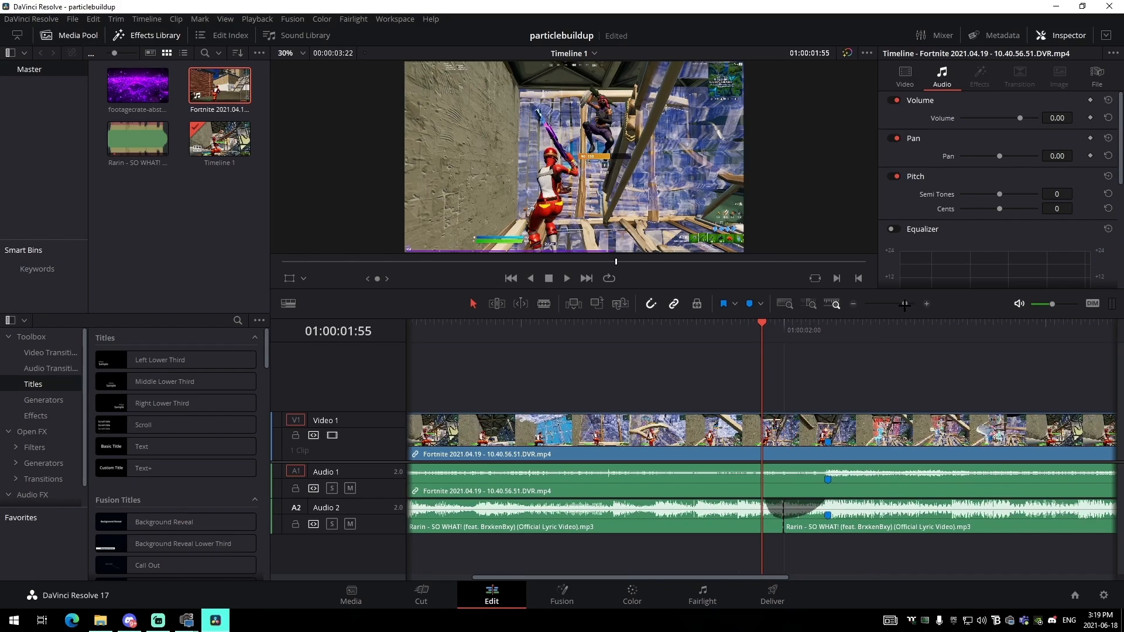
Move the second song segment later on Audio 2 until its marker sits at 01:00:02:37, and play across the gap.
{"action": "left_click_drag", "start_coordinate": [750, 511], "coordinate": [781, 513]}
{"action": "left_click", "coordinate": [747, 398]}
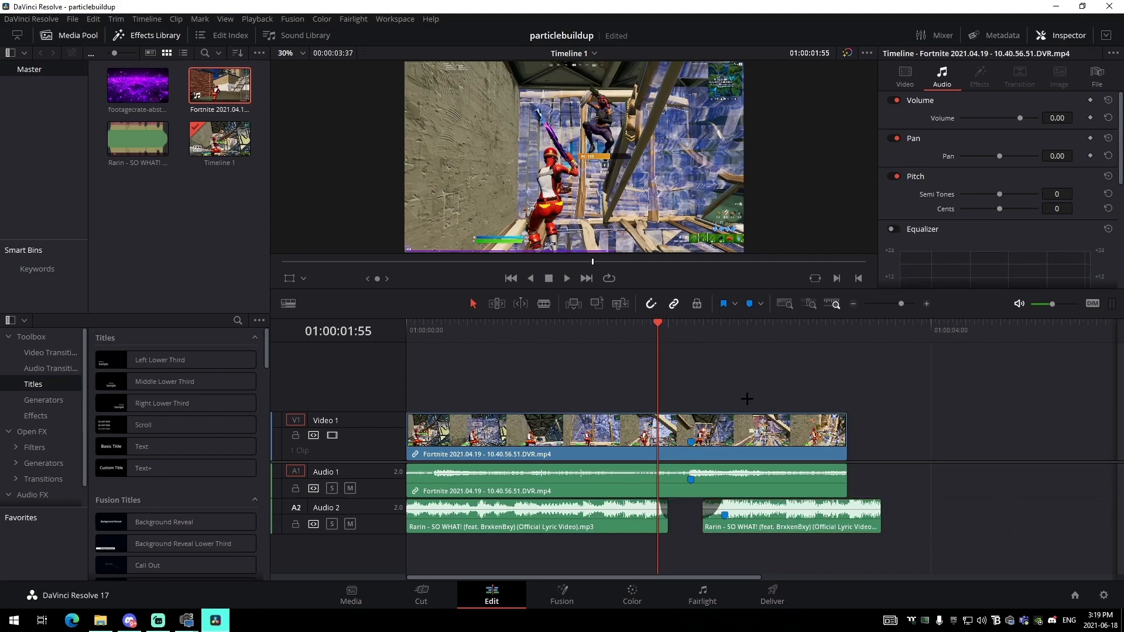
{"action": "left_click", "coordinate": [600, 340]}
{"action": "key", "text": "space"}
{"action": "key", "text": "space"}
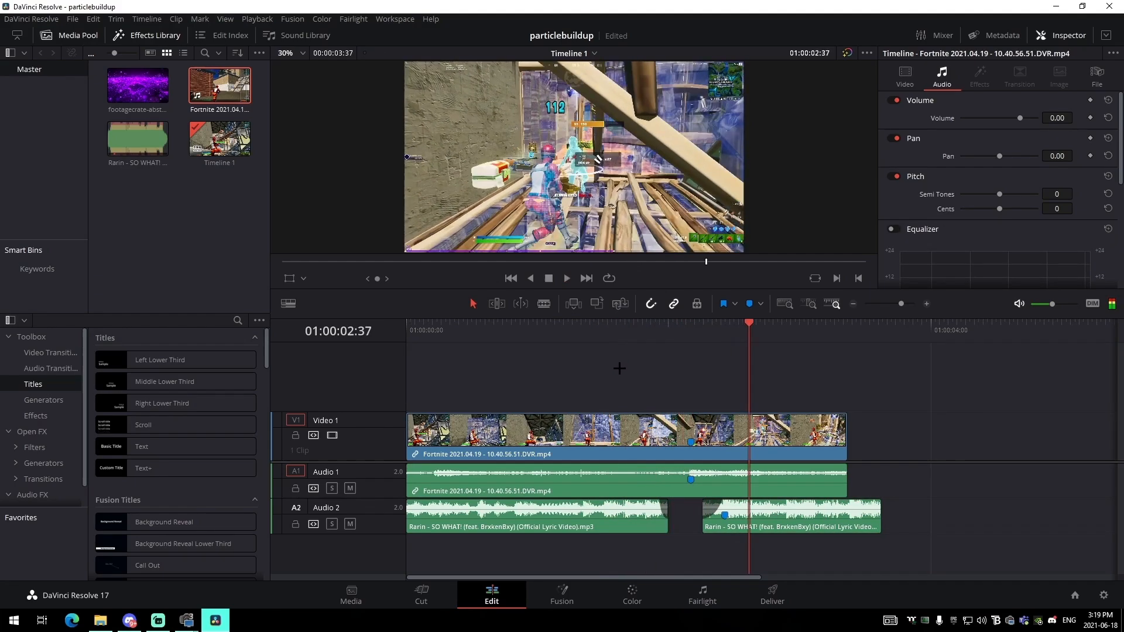
{"action": "left_click_drag", "start_coordinate": [726, 515], "coordinate": [752, 515]}
{"action": "left_click", "coordinate": [630, 339]}
{"action": "key", "text": "space"}
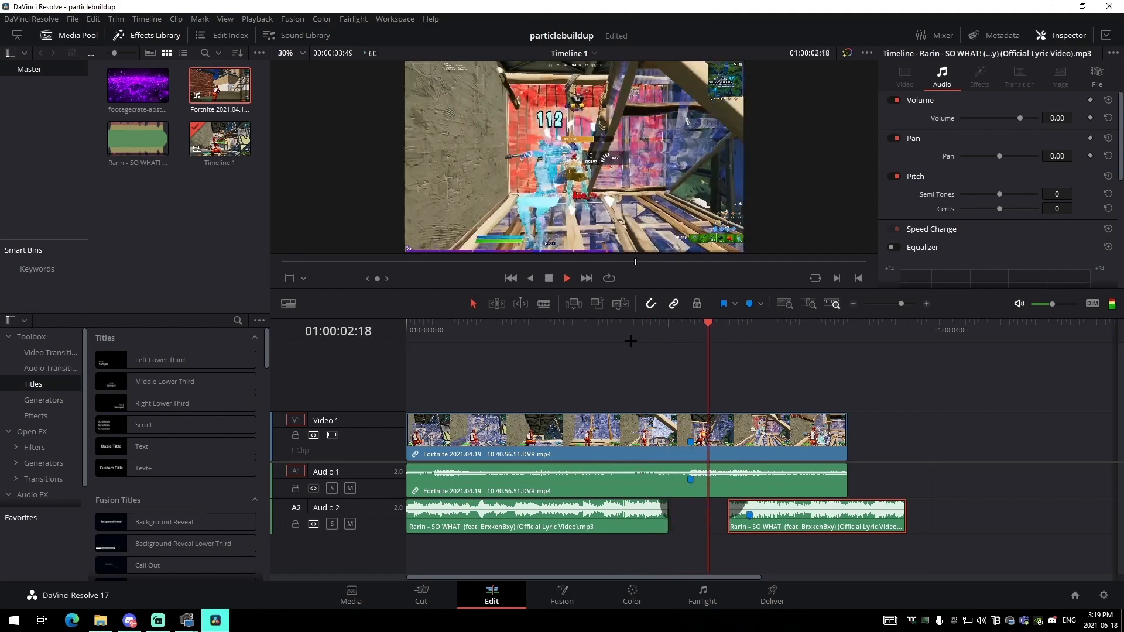
{"action": "key", "text": "space"}
Shift the Fortnite clip so its marker lines up with the second song segment's marker, and extend its start earlier.
{"action": "left_click_drag", "start_coordinate": [753, 467], "coordinate": [811, 467]}
{"action": "left_click", "coordinate": [574, 323]}
{"action": "key", "text": "space"}
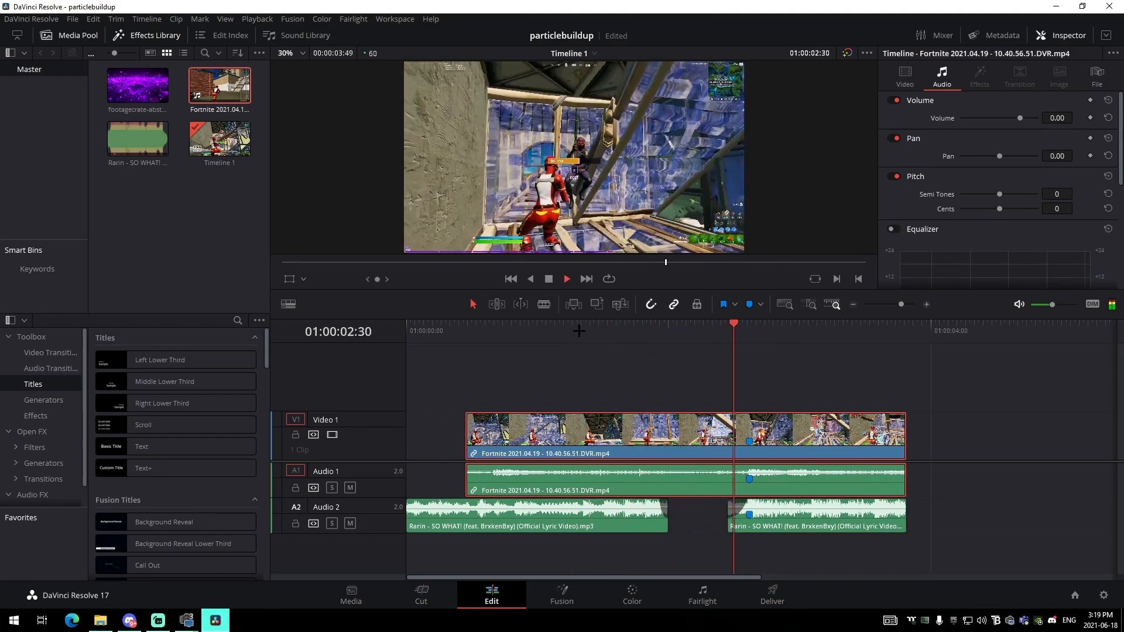
{"action": "key", "text": "space"}
{"action": "left_click", "coordinate": [674, 349]}
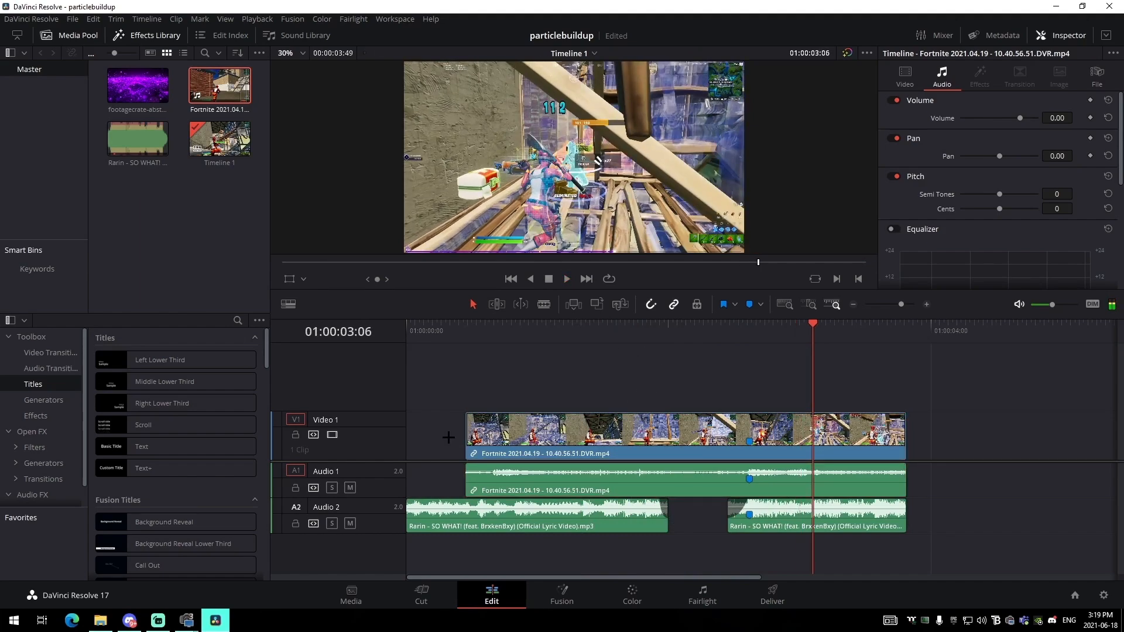
{"action": "left_click_drag", "start_coordinate": [466, 428], "coordinate": [422, 429]}
Import OvereditBuildup2.wav into the media pool from the Vortex folder in File Explorer.
{"action": "left_click", "coordinate": [101, 621]}
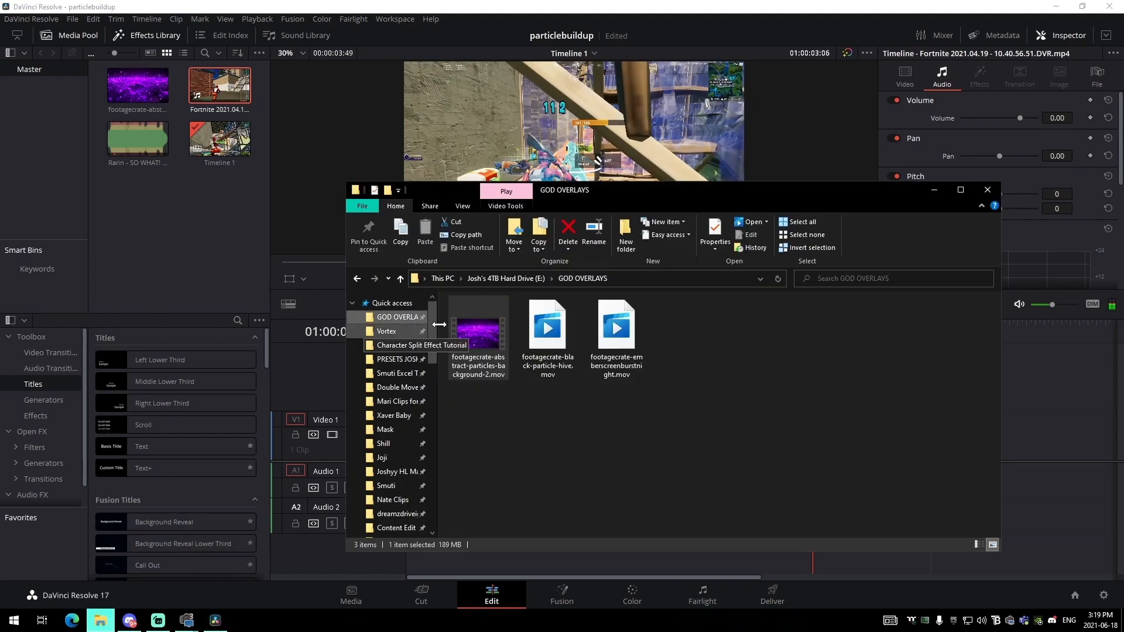
{"action": "left_click", "coordinate": [386, 331]}
{"action": "left_click_drag", "start_coordinate": [548, 328], "coordinate": [161, 240]}
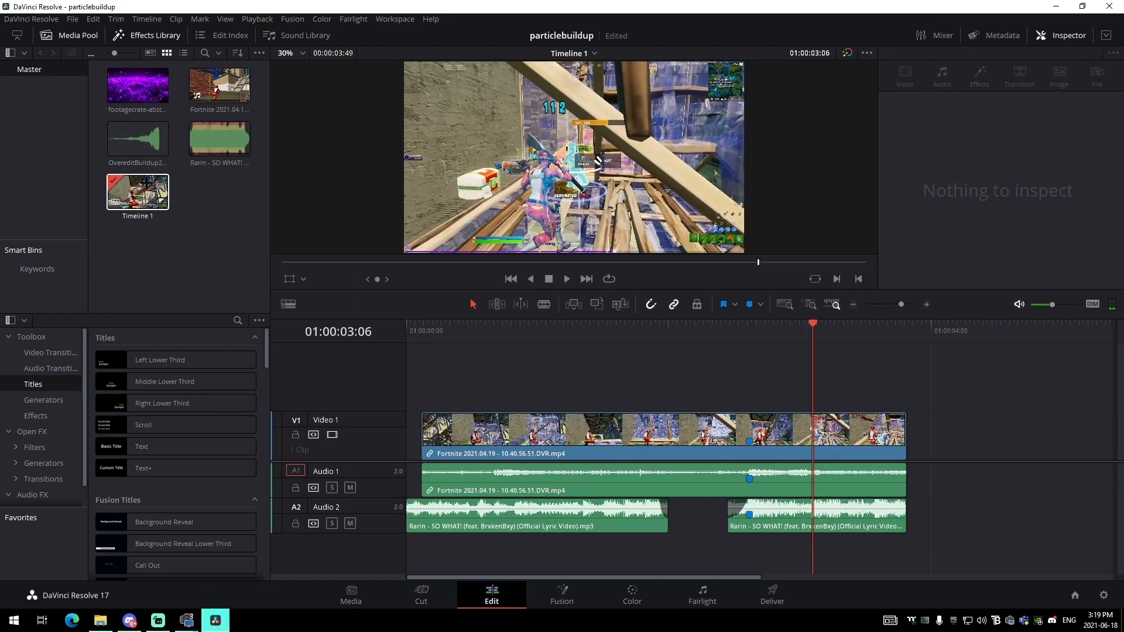
Place OvereditBuildup2.wav on a new Audio 3 track under the song gap, raise its volume to 2.27, and play it back.
{"action": "left_click_drag", "start_coordinate": [137, 138], "coordinate": [709, 545]}
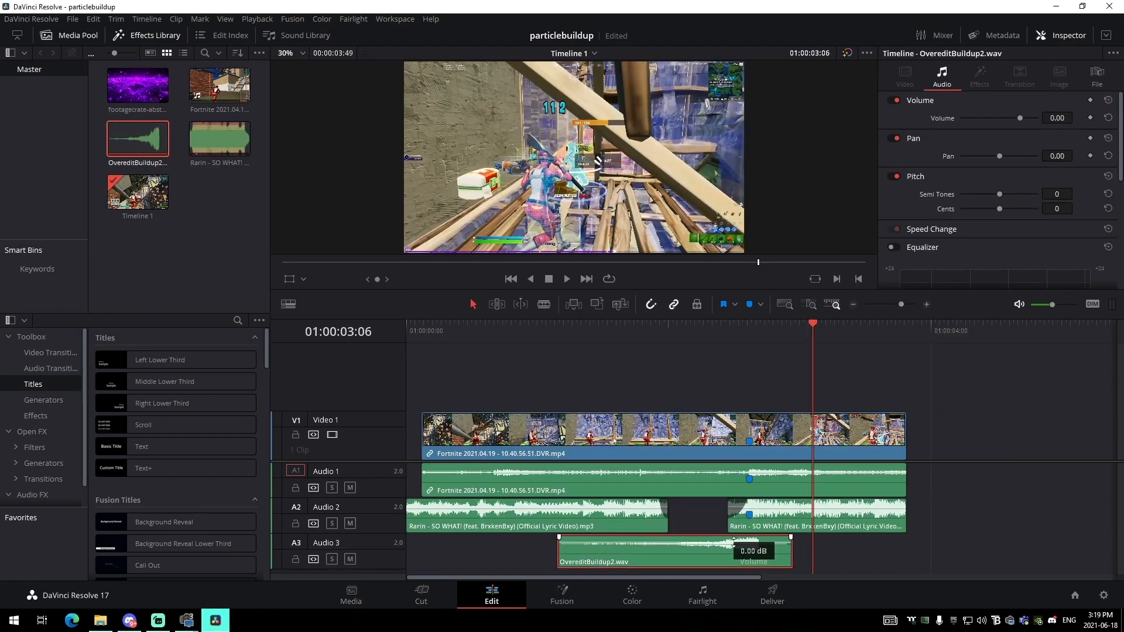
{"action": "left_click_drag", "start_coordinate": [731, 543], "coordinate": [732, 540]}
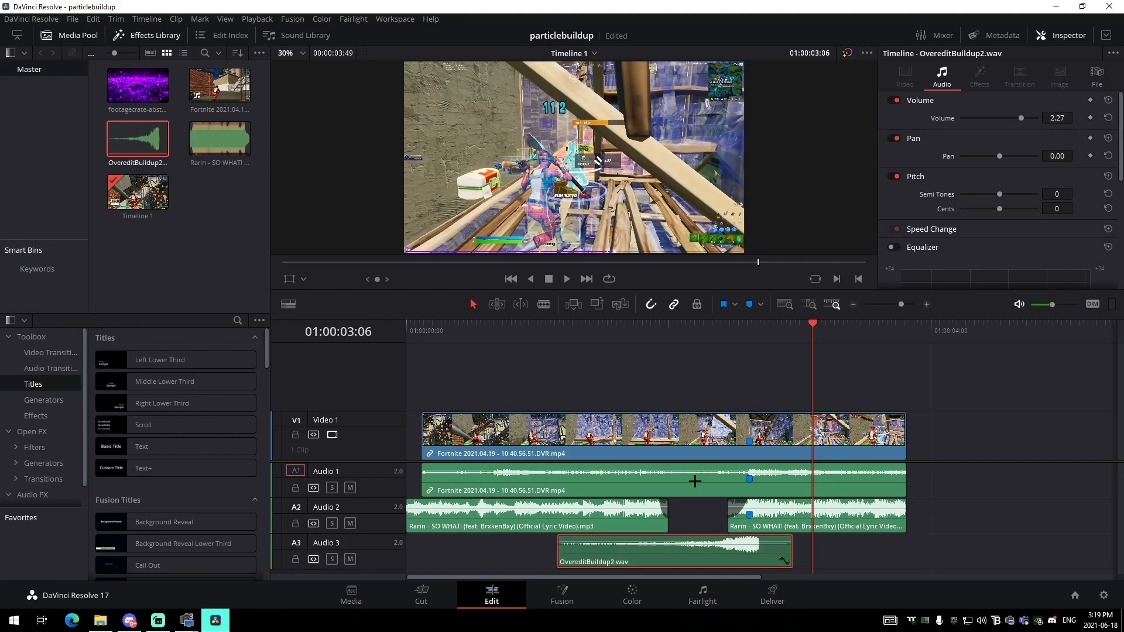
{"action": "left_click", "coordinate": [595, 331]}
{"action": "key", "text": "space"}
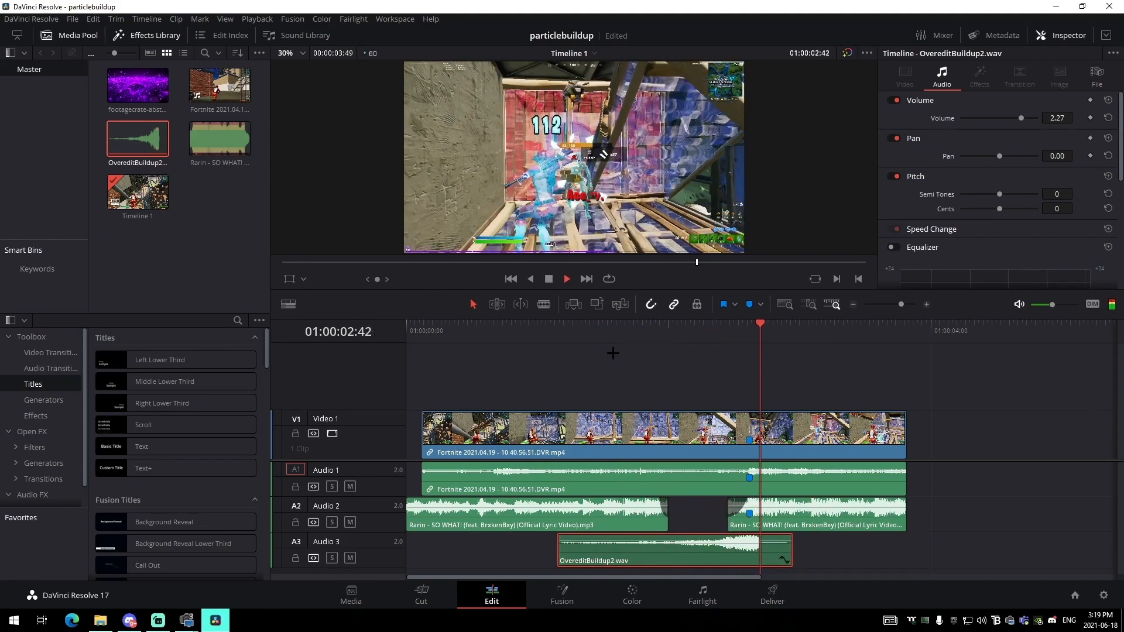
{"action": "left_click", "coordinate": [614, 330]}
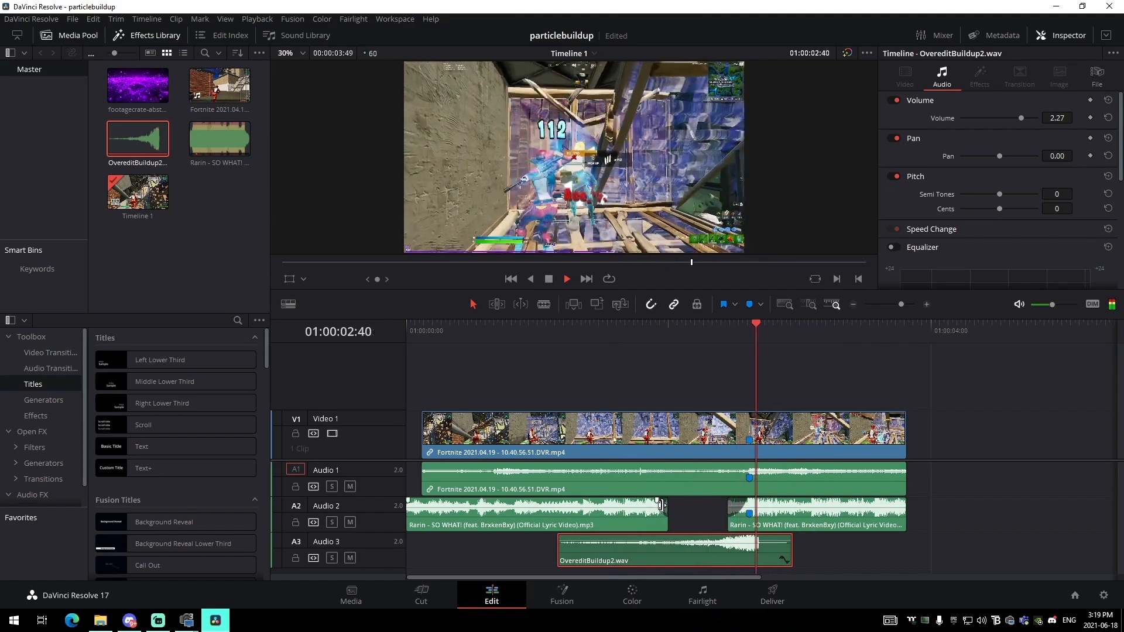
Extend the end of the first song segment slightly into the gap and play the transition.
{"action": "left_click_drag", "start_coordinate": [668, 519], "coordinate": [672, 518]}
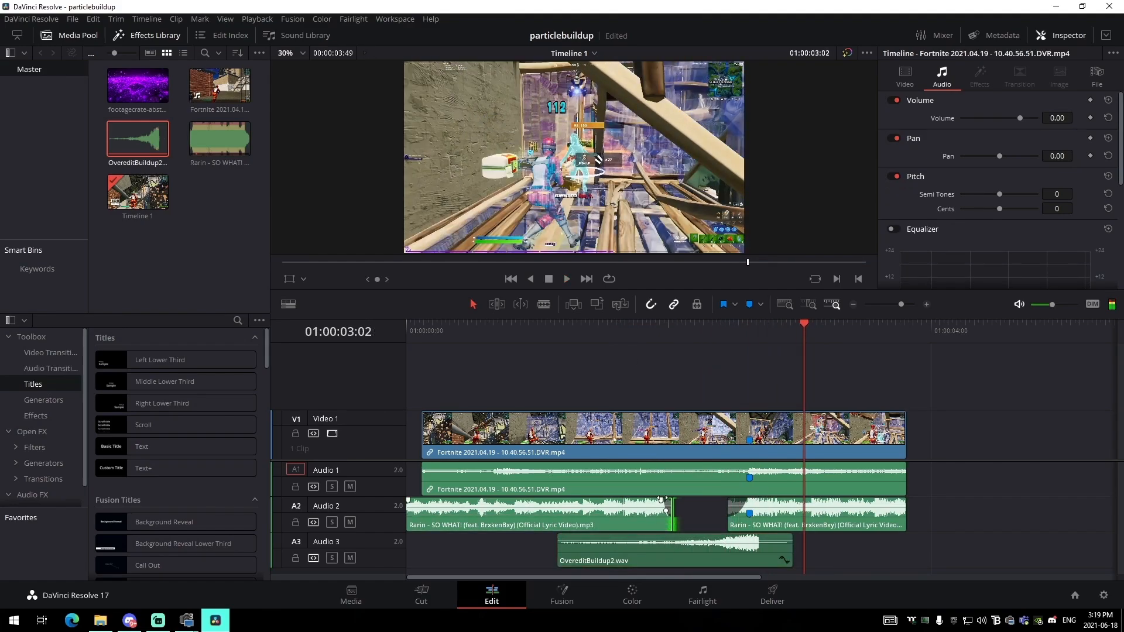
{"action": "left_click", "coordinate": [621, 346]}
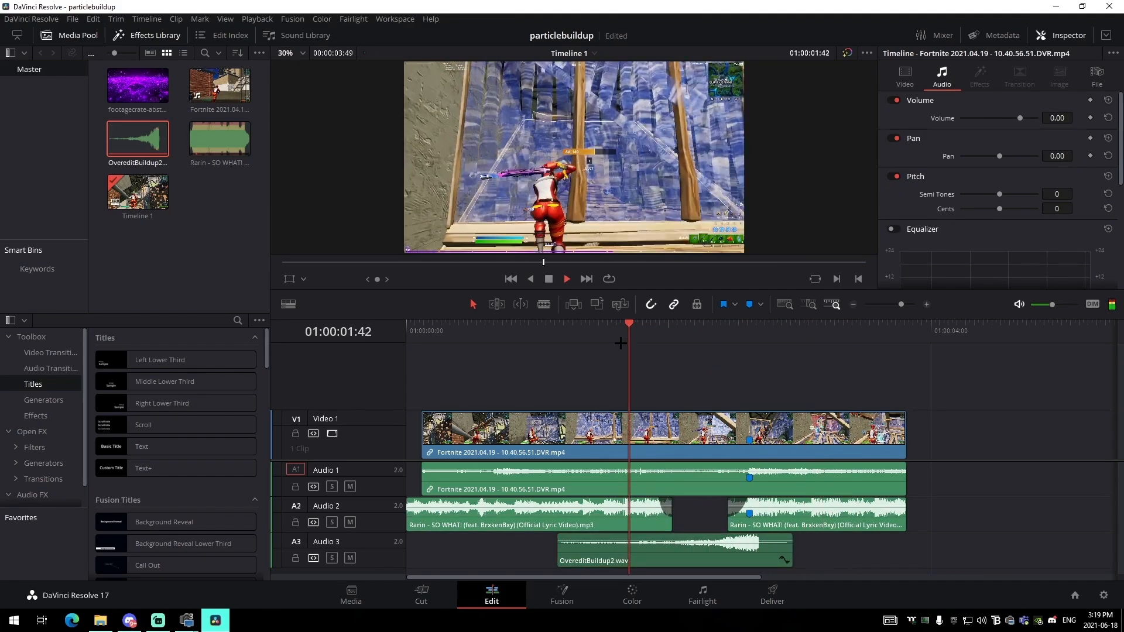
{"action": "left_click", "coordinate": [621, 340]}
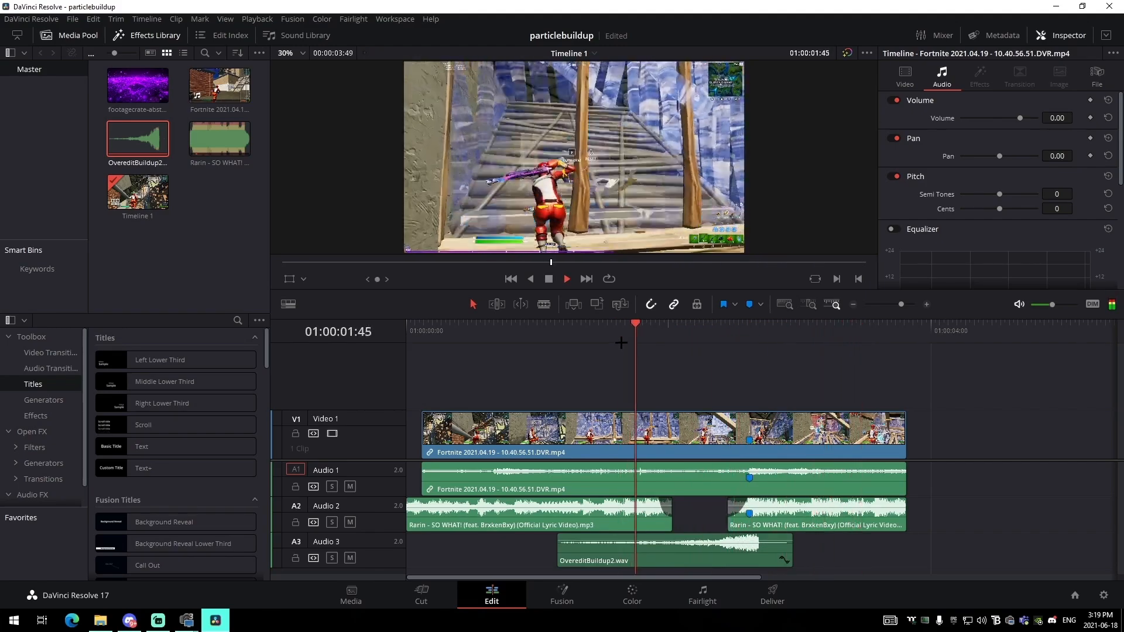
{"action": "key", "text": "space"}
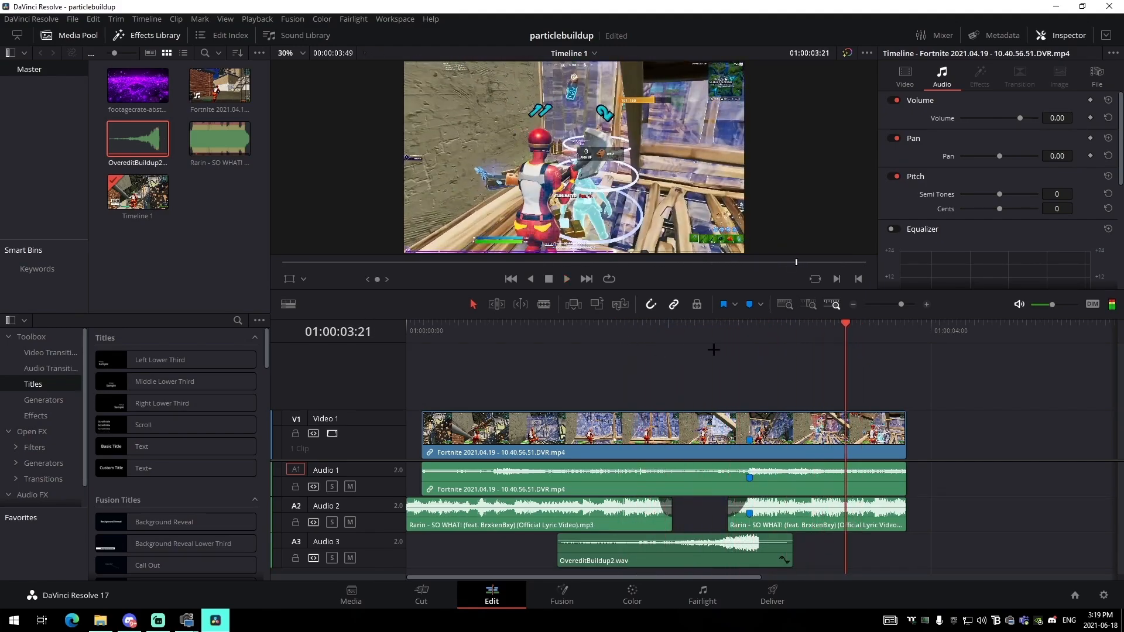
Trim the Fortnite clip's start and end to match the extent of the OvereditBuildup2.wav clip.
{"action": "left_click", "coordinate": [644, 323]}
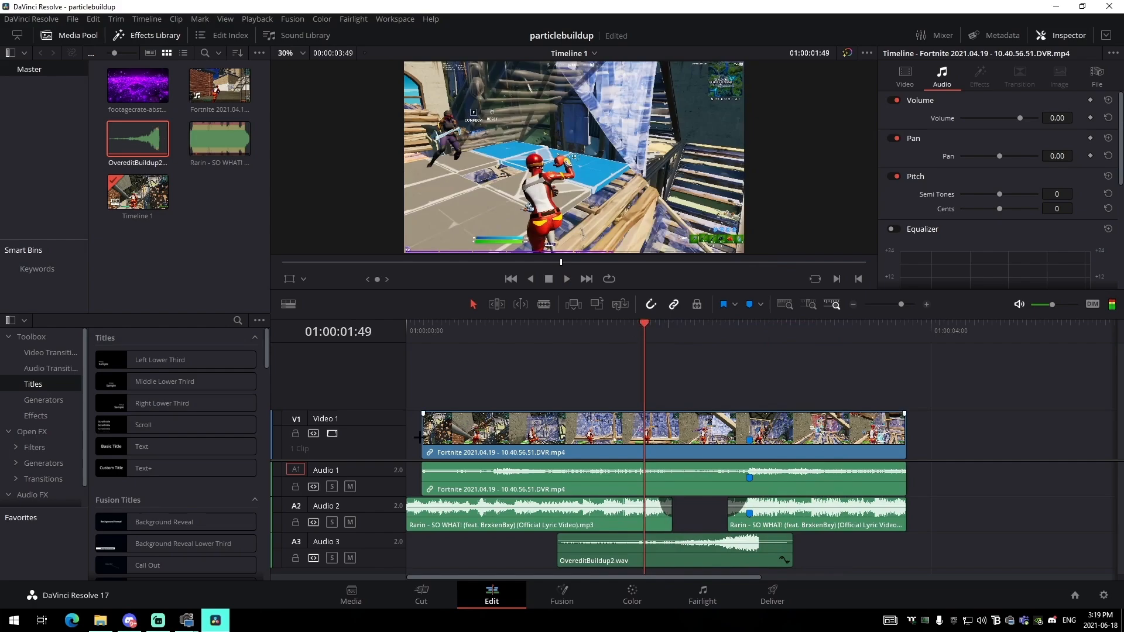
{"action": "left_click_drag", "start_coordinate": [421, 436], "coordinate": [559, 436]}
{"action": "left_click", "coordinate": [649, 327]}
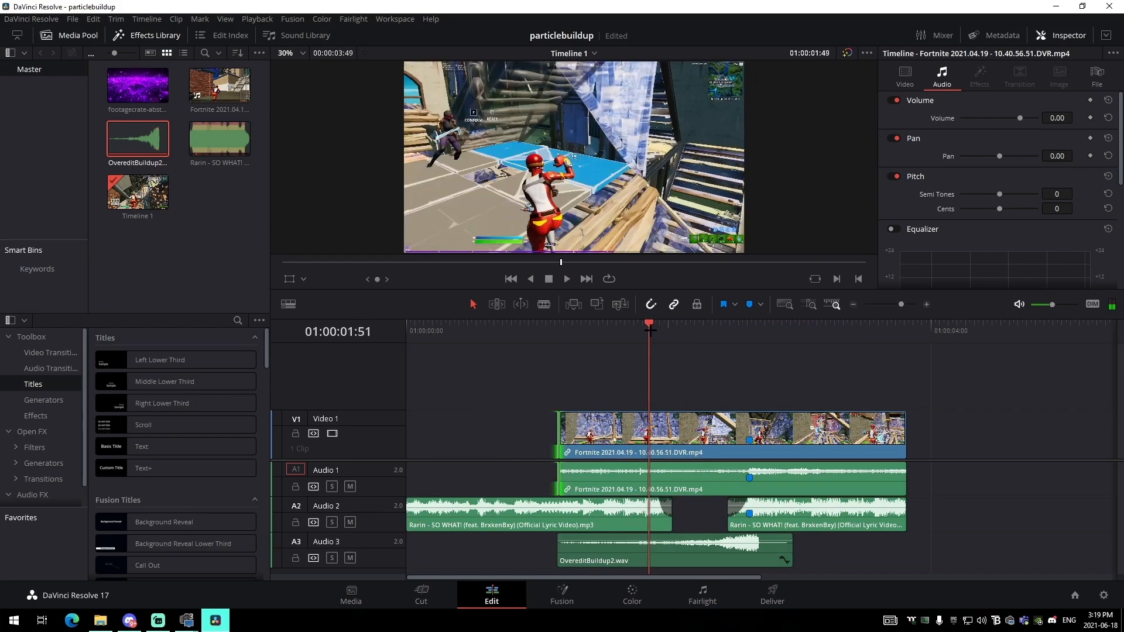
{"action": "left_click_drag", "start_coordinate": [650, 330], "coordinate": [668, 330]}
{"action": "mouse_move", "coordinate": [695, 431]}
{"action": "left_mouse_down"}
{"action": "mouse_move", "coordinate": [675, 431]}
{"action": "mouse_move", "coordinate": [693, 429]}
{"action": "left_mouse_up"}
{"action": "left_click_drag", "start_coordinate": [901, 435], "coordinate": [793, 435]}
Trim the Fortnite clip more tightly around the song gap and shift it slightly earlier on the timeline.
{"action": "mouse_move", "coordinate": [623, 427]}
{"action": "left_mouse_down"}
{"action": "mouse_move", "coordinate": [643, 427]}
{"action": "mouse_move", "coordinate": [623, 428]}
{"action": "left_mouse_up"}
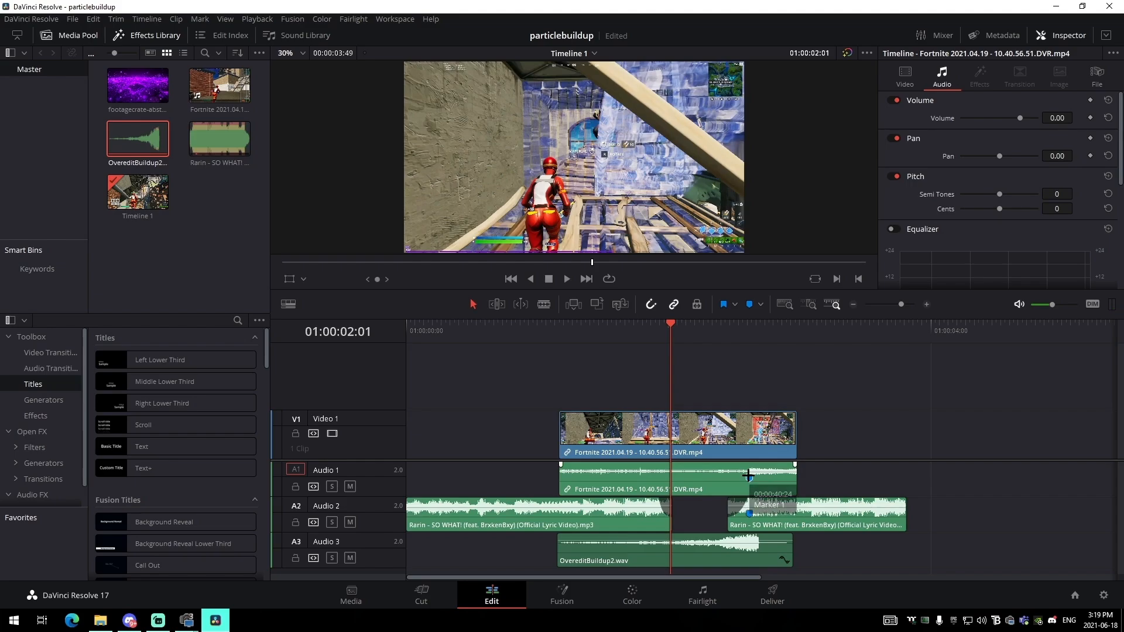
{"action": "left_click_drag", "start_coordinate": [698, 421], "coordinate": [709, 421]}
{"action": "left_click_drag", "start_coordinate": [592, 433], "coordinate": [694, 439]}
{"action": "left_click_drag", "start_coordinate": [793, 440], "coordinate": [768, 439]}
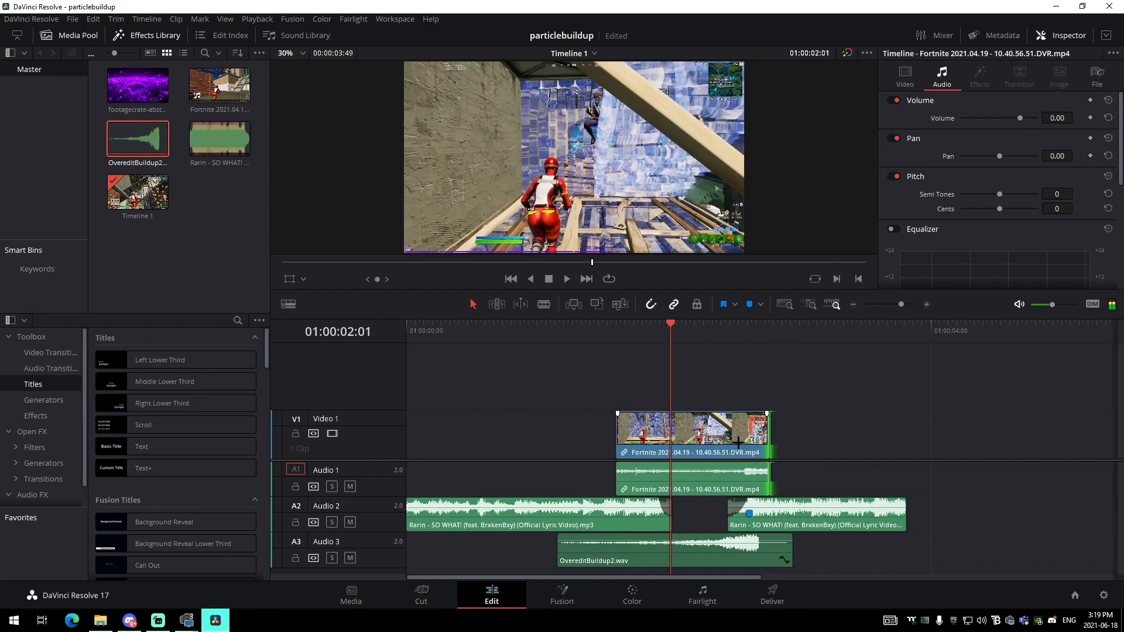
{"action": "mouse_move", "coordinate": [691, 424]}
{"action": "left_mouse_down"}
{"action": "mouse_move", "coordinate": [704, 423]}
{"action": "mouse_move", "coordinate": [678, 425]}
{"action": "left_mouse_up"}
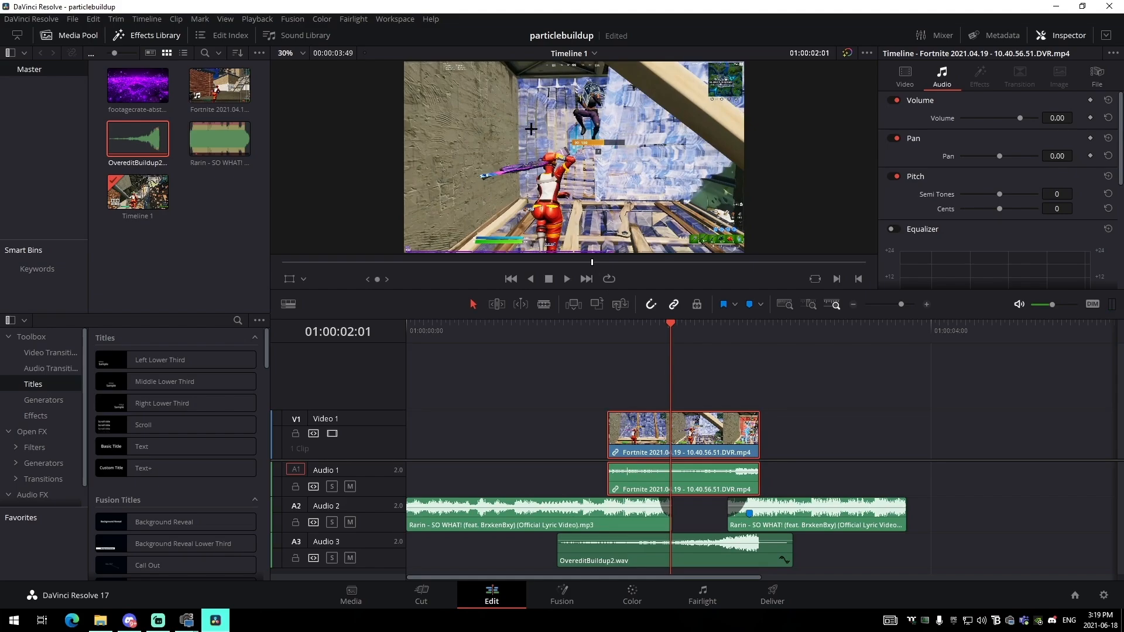
Extend the Fortnite clip back to the timeline start and beyond the buildup sound's end, and switch to the Fusion page.
{"action": "left_click_drag", "start_coordinate": [609, 431], "coordinate": [408, 432]}
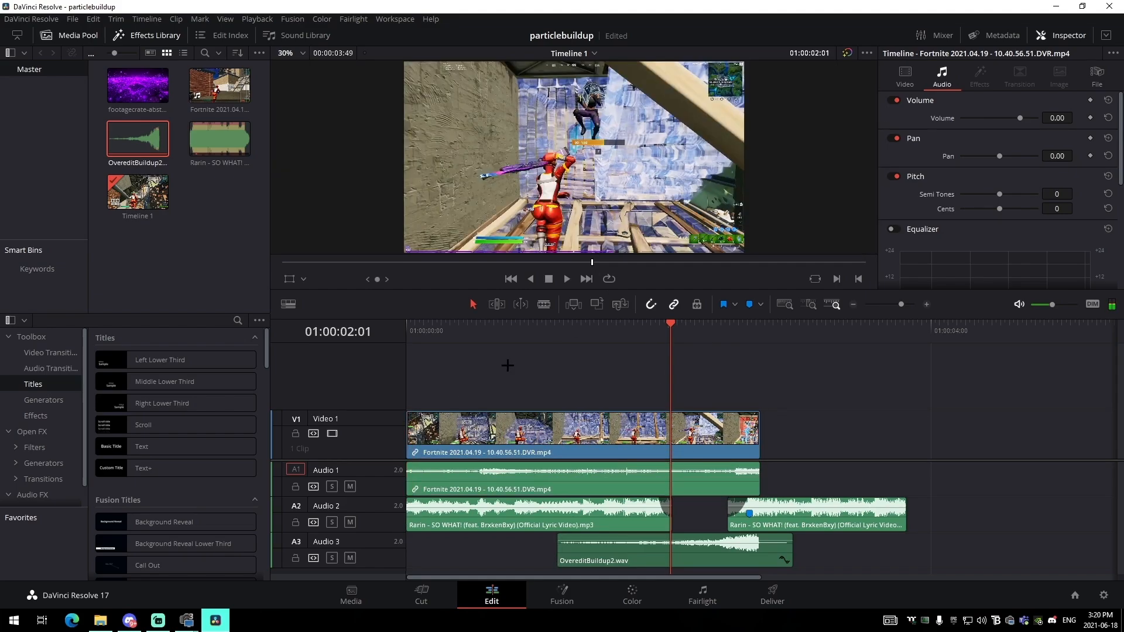
{"action": "left_click_drag", "start_coordinate": [755, 441], "coordinate": [857, 441]}
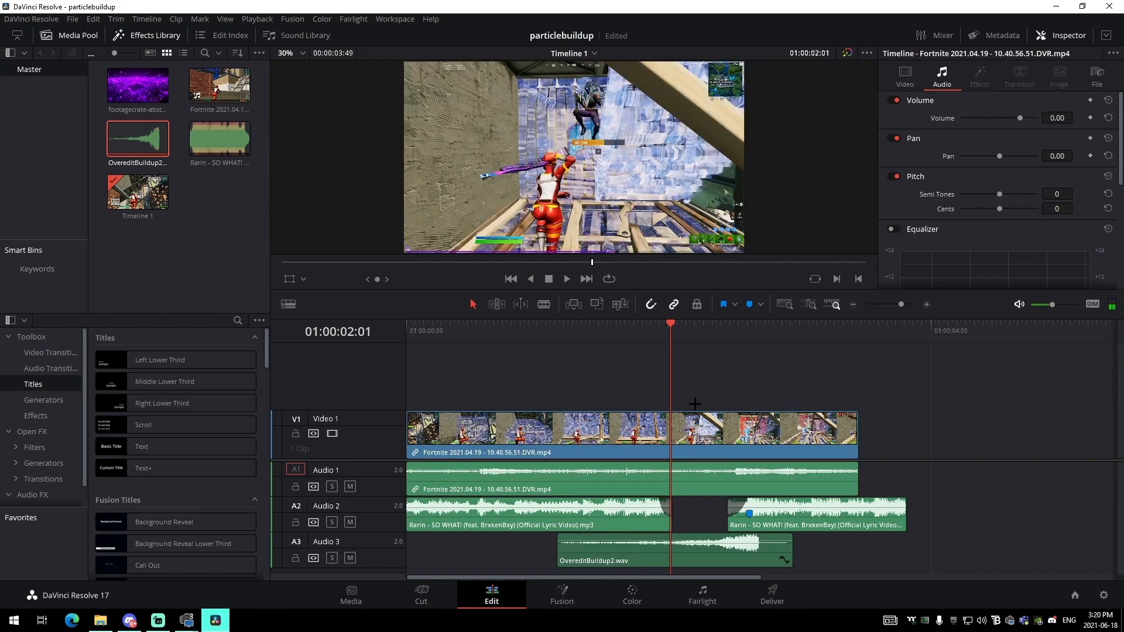
{"action": "left_click", "coordinate": [593, 587]}
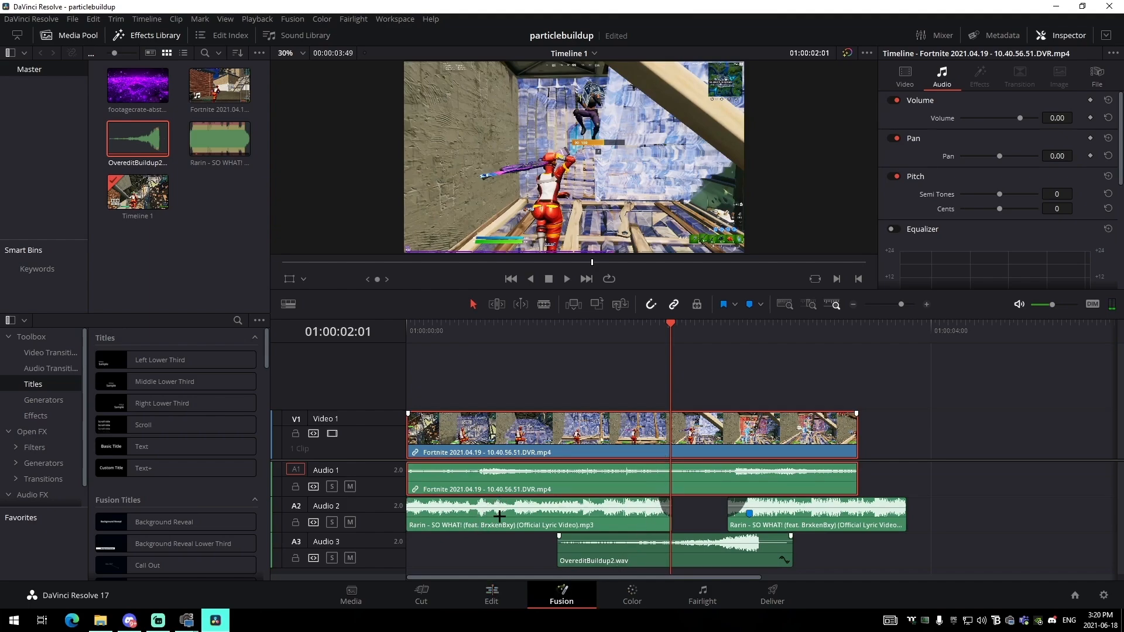
Add a Twixtor node between MediaIn1 and MediaOut1, and keyframe its speed down to 30% at frame 2395.
{"action": "key", "text": "shift+space"}
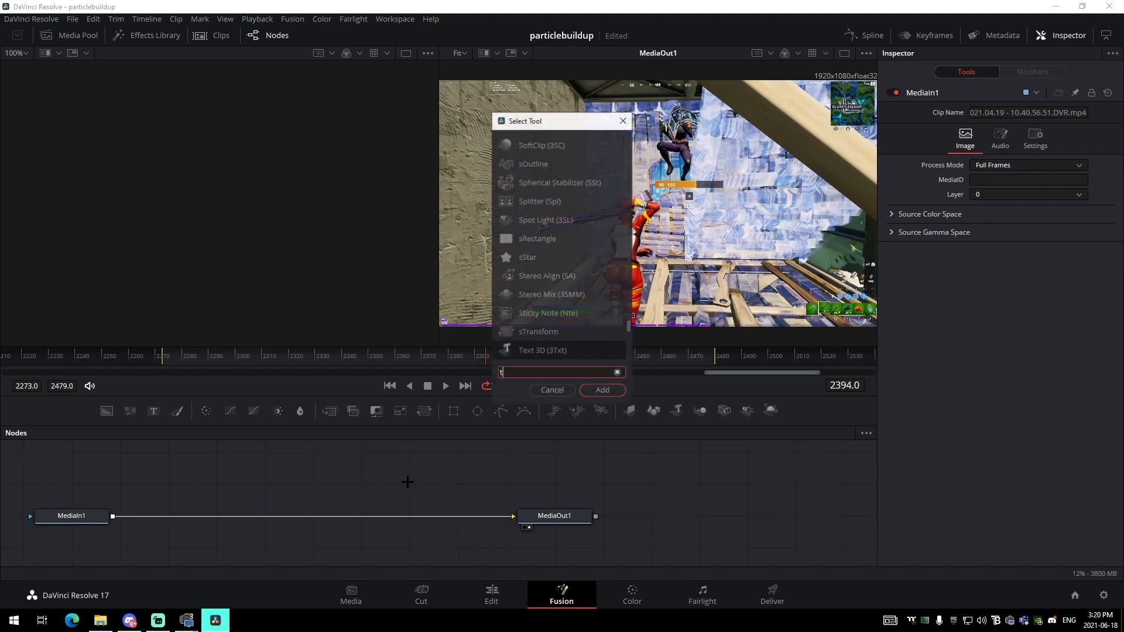
{"action": "type", "text": "twixtor"}
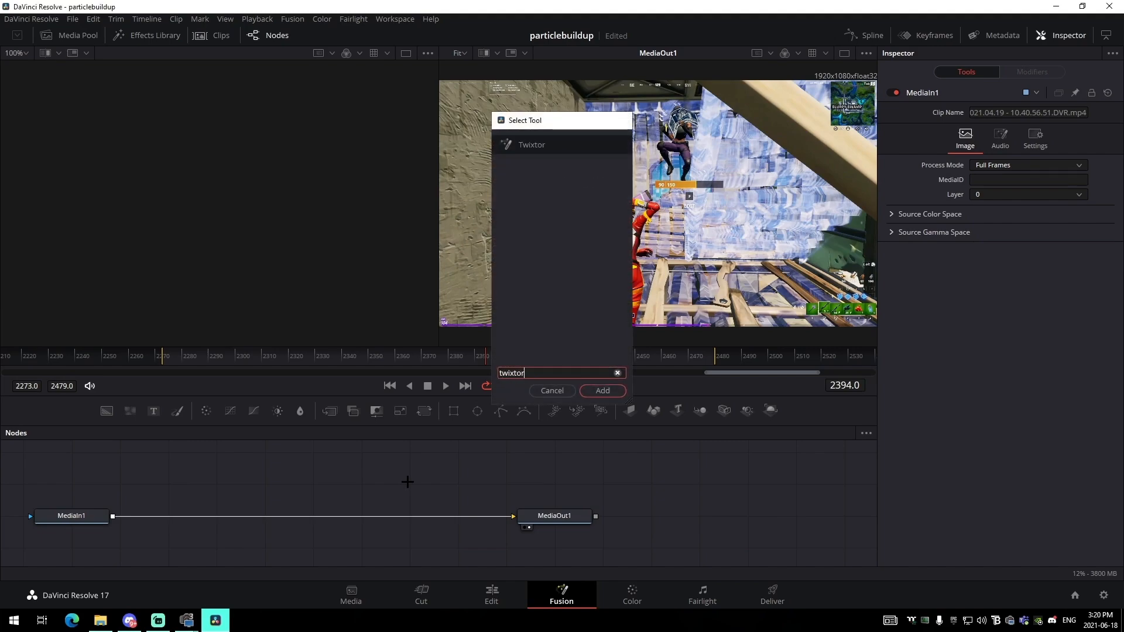
{"action": "key", "text": "Return"}
{"action": "left_click_drag", "start_coordinate": [408, 482], "coordinate": [399, 520]}
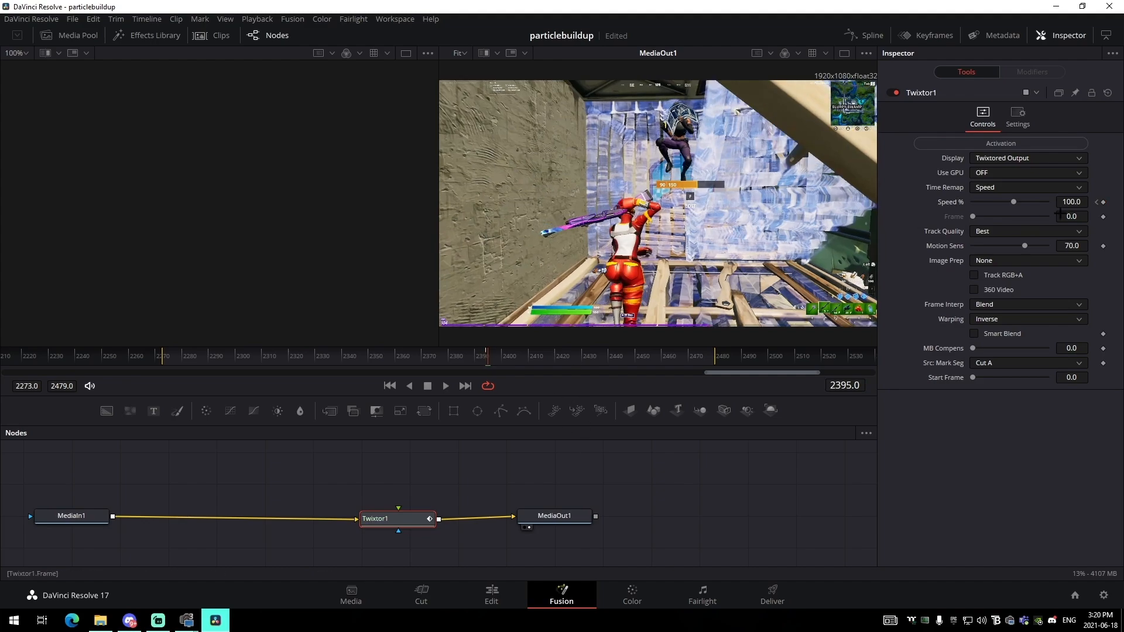
{"action": "key", "text": "Return"}
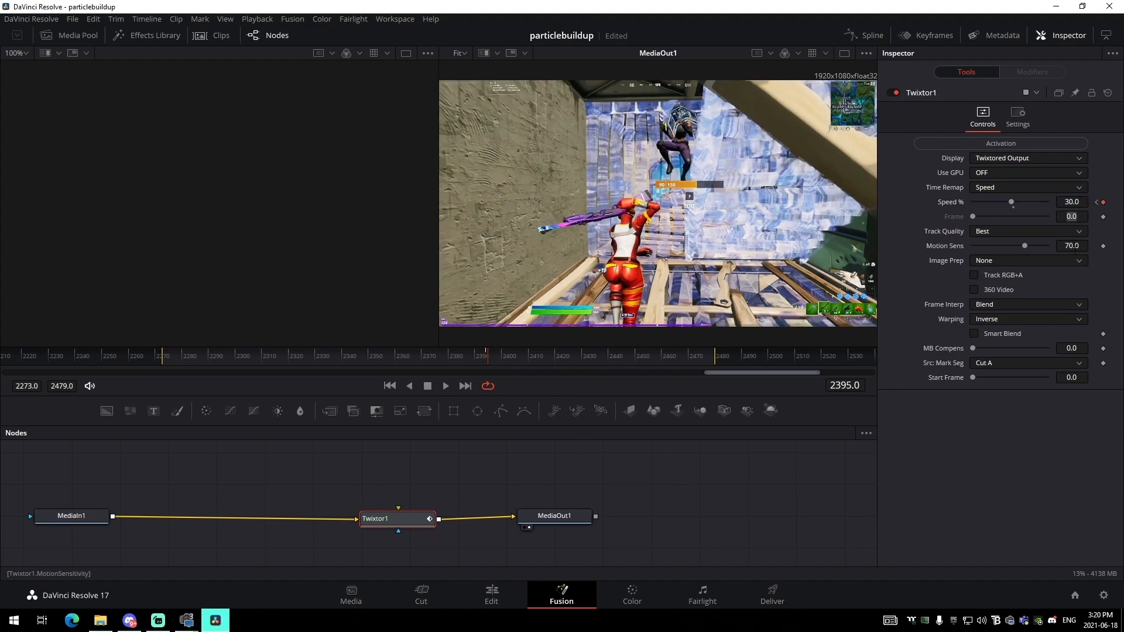
Keyframe the Twixtor speed up to 50% at frame 2432, near the second song segment's marker, and save the project.
{"action": "left_click", "coordinate": [492, 595]}
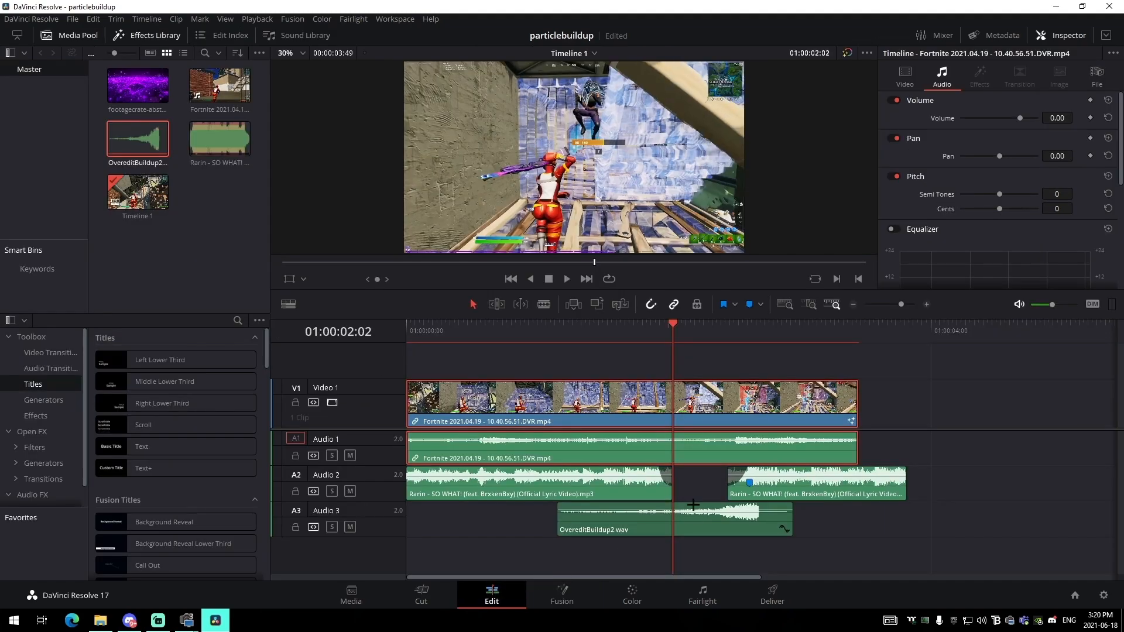
{"action": "left_click", "coordinate": [750, 332]}
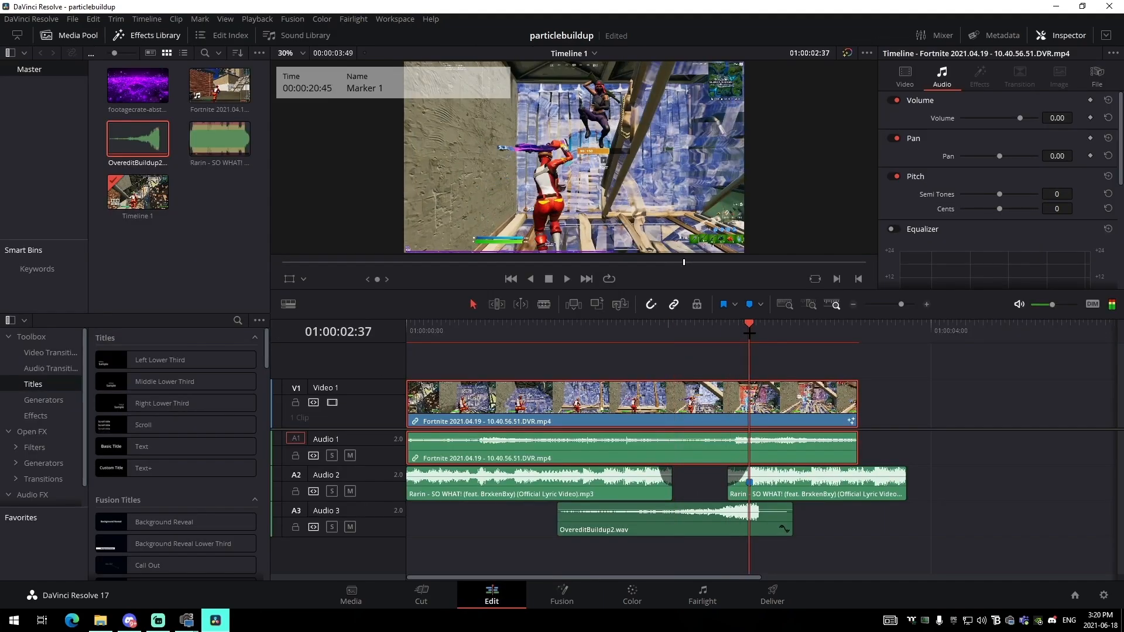
{"action": "key", "text": "Left"}
{"action": "key", "text": "Left"}
{"action": "key", "text": "Left"}
{"action": "key", "text": "Left"}
{"action": "key", "text": "Left"}
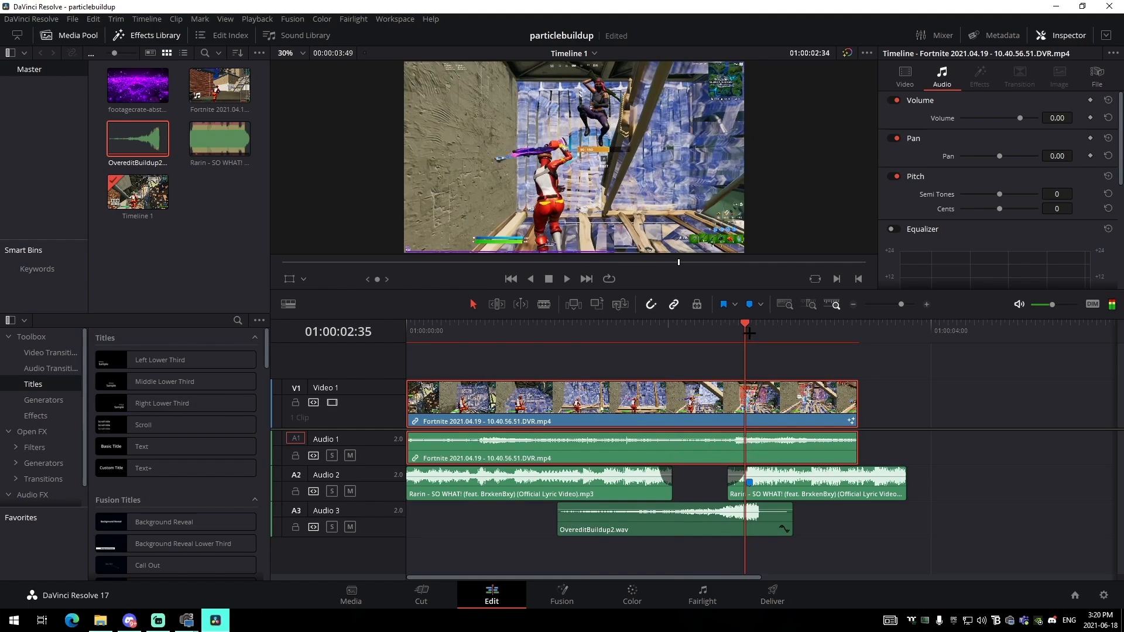
{"action": "key", "text": "shift+5"}
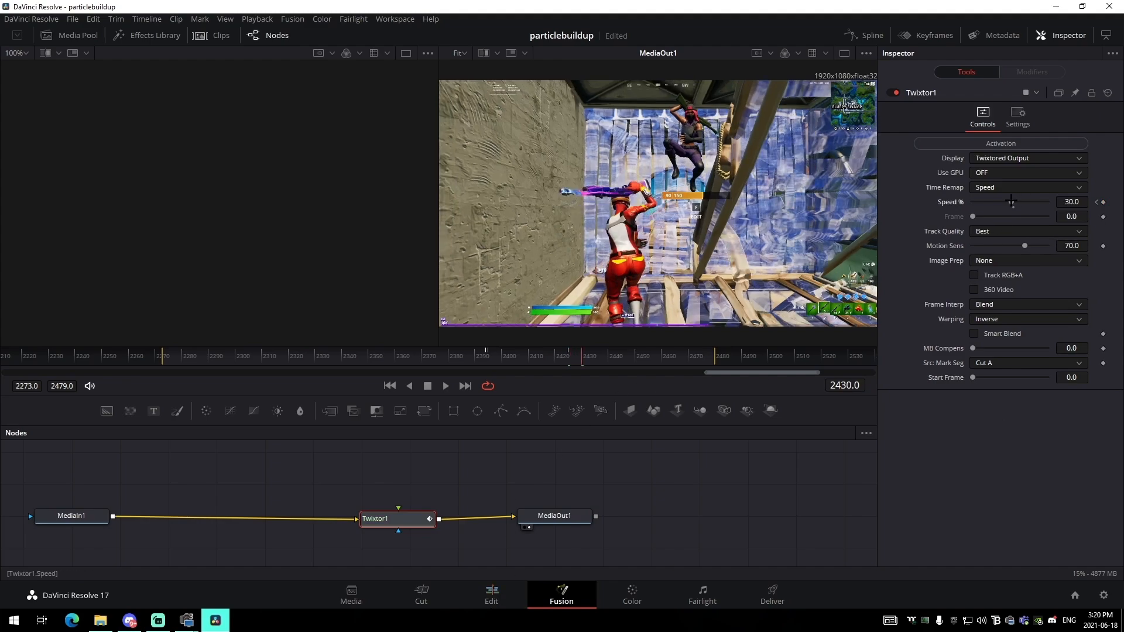
{"action": "left_click_drag", "start_coordinate": [1017, 202], "coordinate": [1035, 206]}
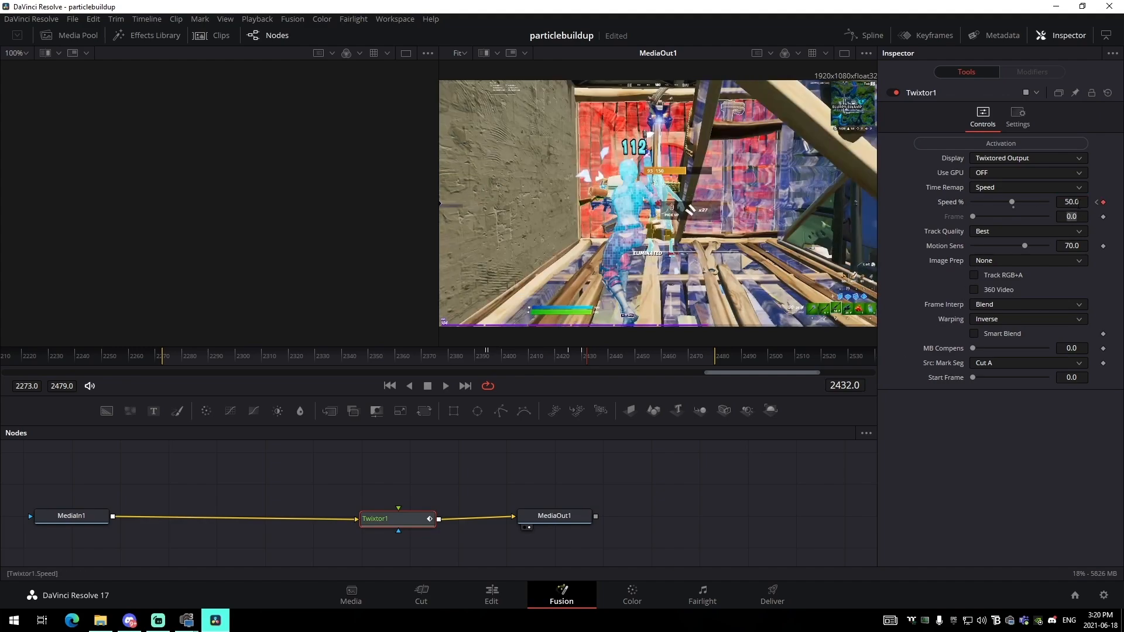
{"action": "left_click", "coordinate": [728, 494]}
{"action": "key", "text": "ctrl+s"}
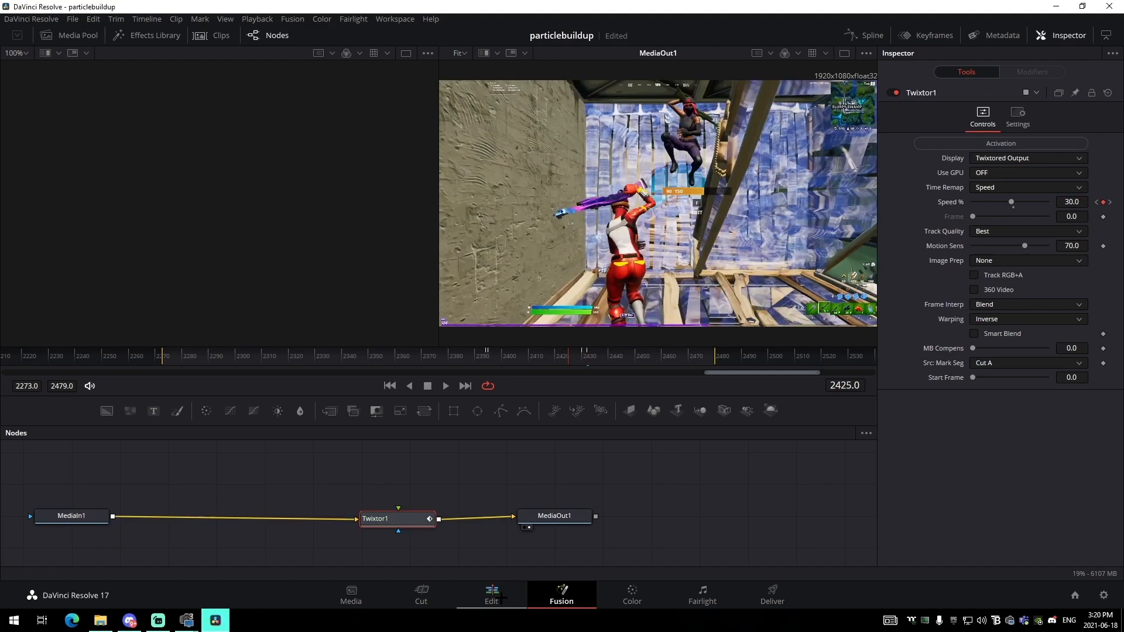
Return to the Edit page and set the timeline proxy mode to Quarter Resolution.
{"action": "left_click", "coordinate": [491, 594]}
{"action": "left_click", "coordinate": [258, 19]}
{"action": "mouse_move", "coordinate": [399, 59]}
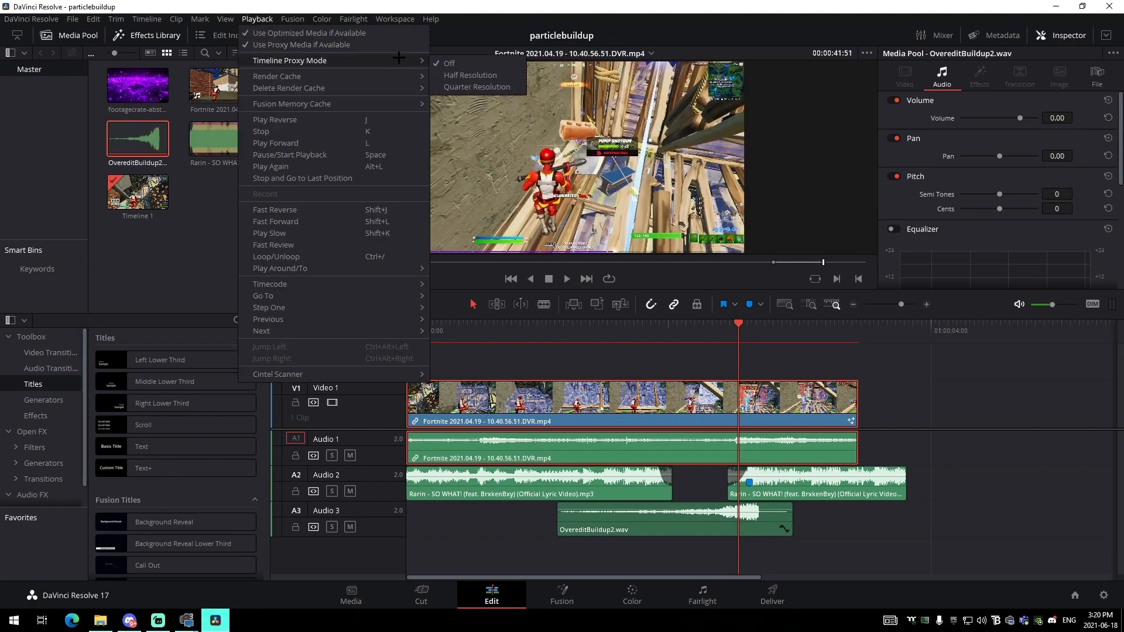
{"action": "left_click", "coordinate": [455, 88]}
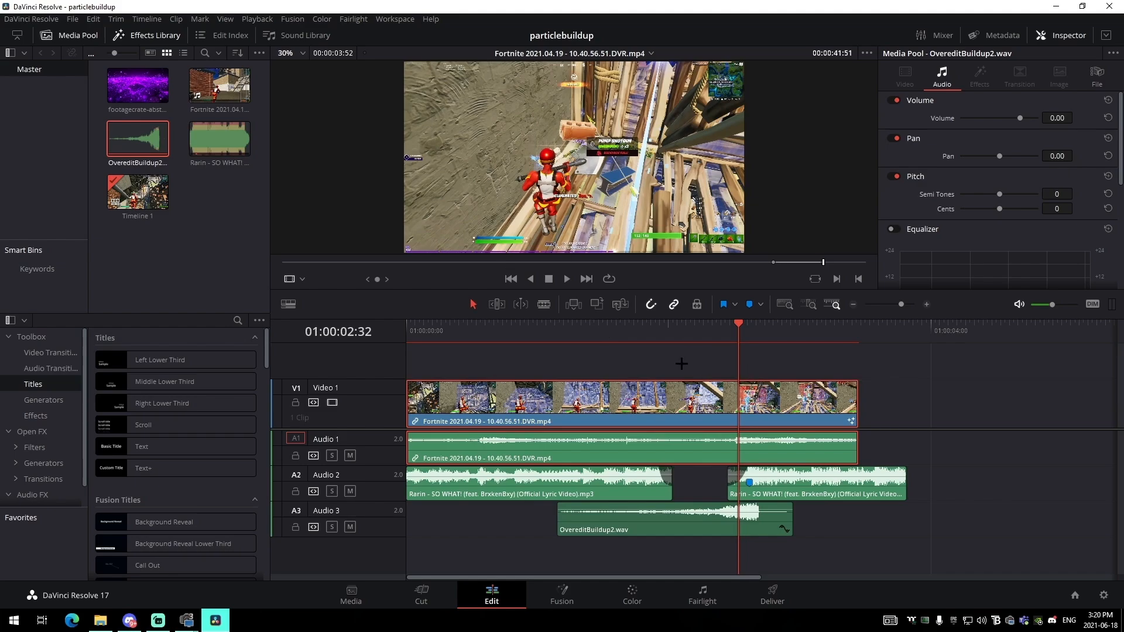
Play back the slow-motion section on the timeline and preview it on the Fusion page.
{"action": "left_click", "coordinate": [654, 329]}
{"action": "left_click_drag", "start_coordinate": [682, 333], "coordinate": [586, 334]}
{"action": "key", "text": "space"}
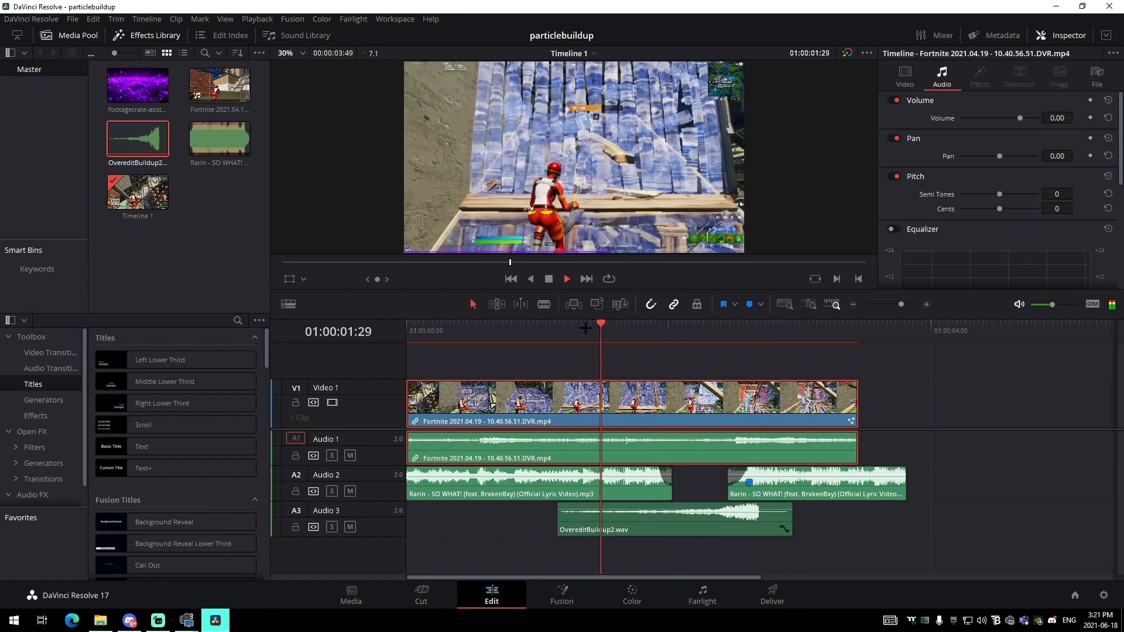
{"action": "left_click", "coordinate": [258, 19]}
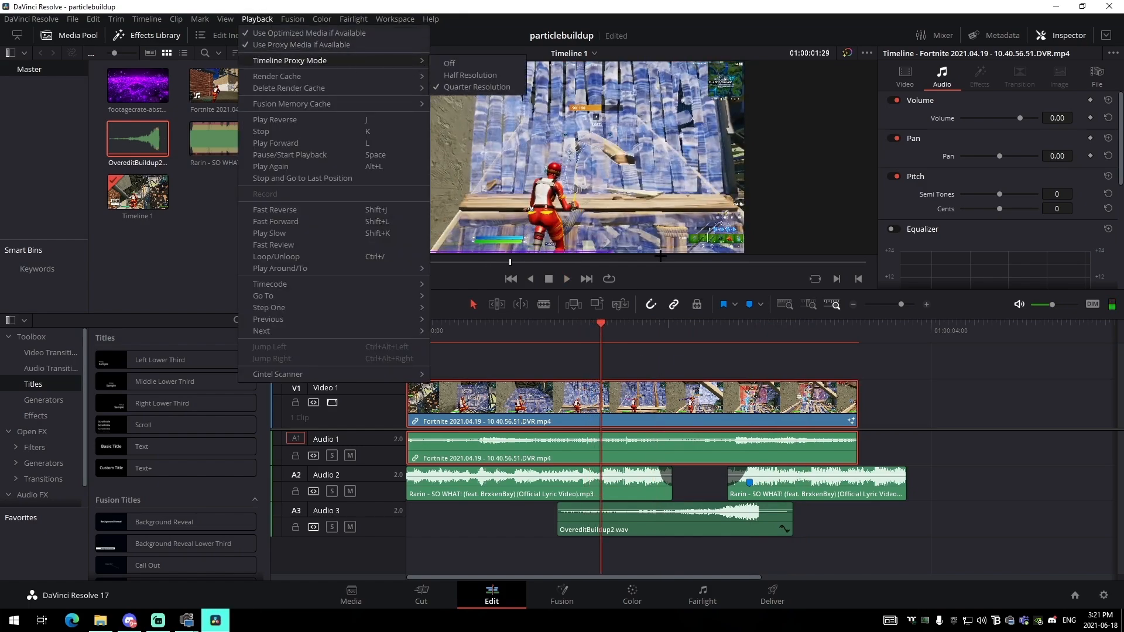
{"action": "left_click", "coordinate": [902, 398]}
{"action": "left_click_drag", "start_coordinate": [618, 330], "coordinate": [726, 358]}
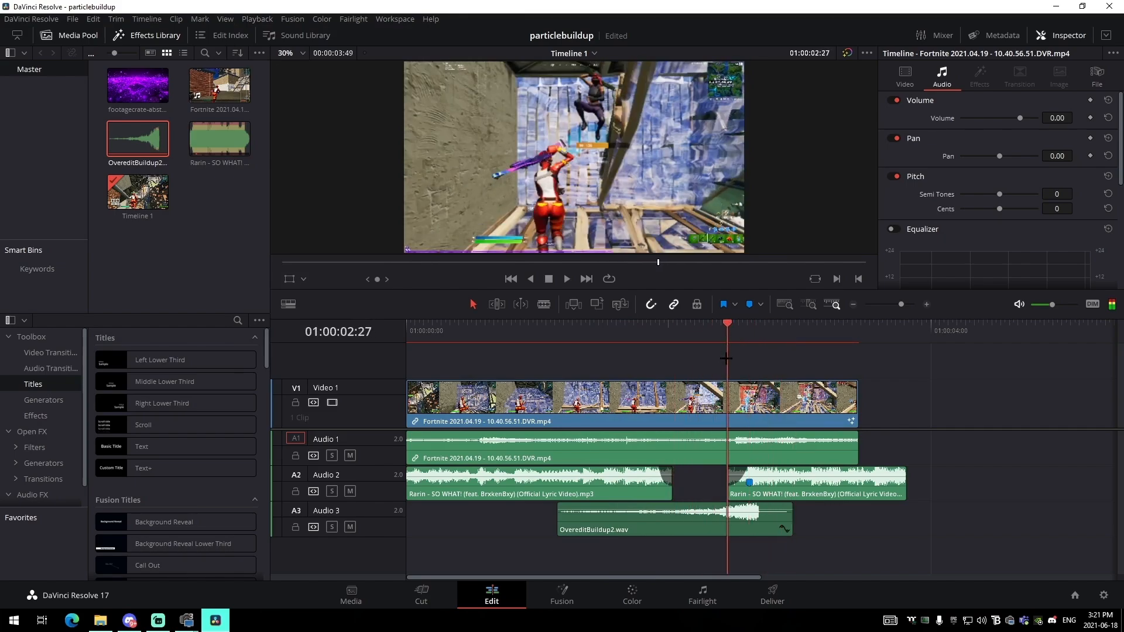
{"action": "left_click", "coordinate": [562, 595]}
{"action": "key", "text": "space"}
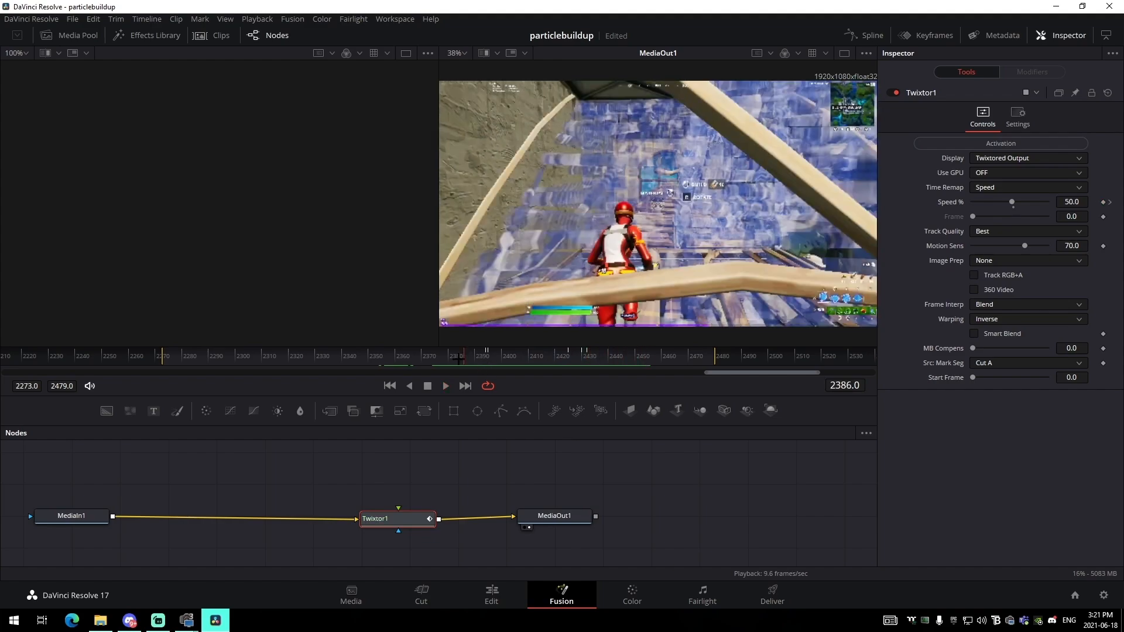
{"action": "key", "text": "space"}
{"action": "key", "text": "space"}
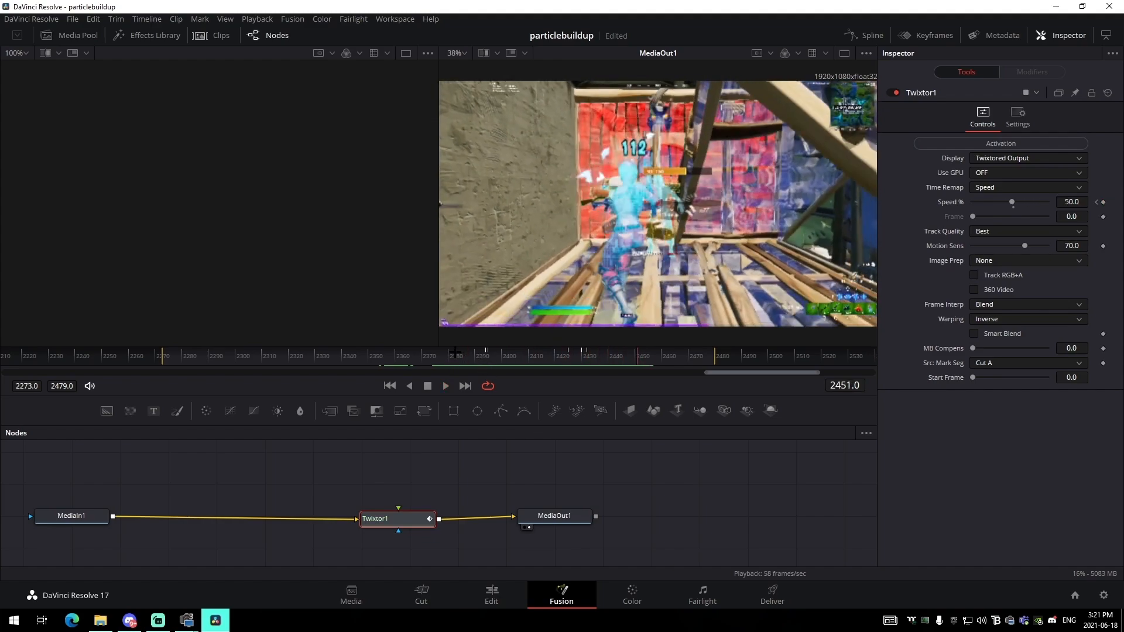
Return to the Edit page and add a timeline marker at 01:00:01:57, near the end of the first song segment.
{"action": "key", "text": "shift+4"}
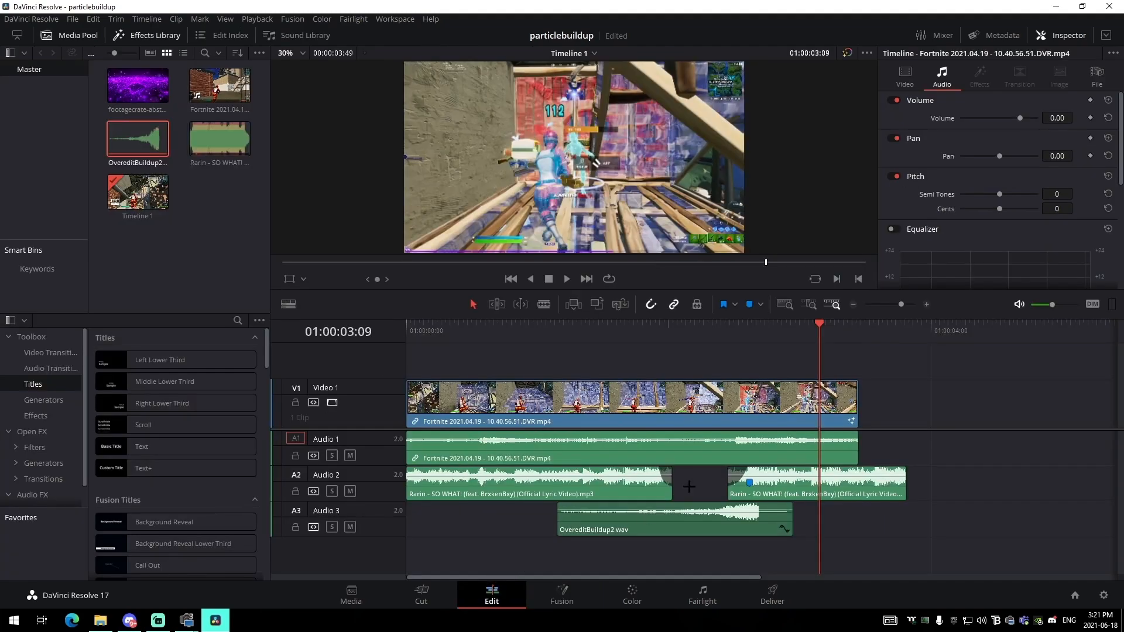
{"action": "left_click_drag", "start_coordinate": [667, 333], "coordinate": [662, 333]}
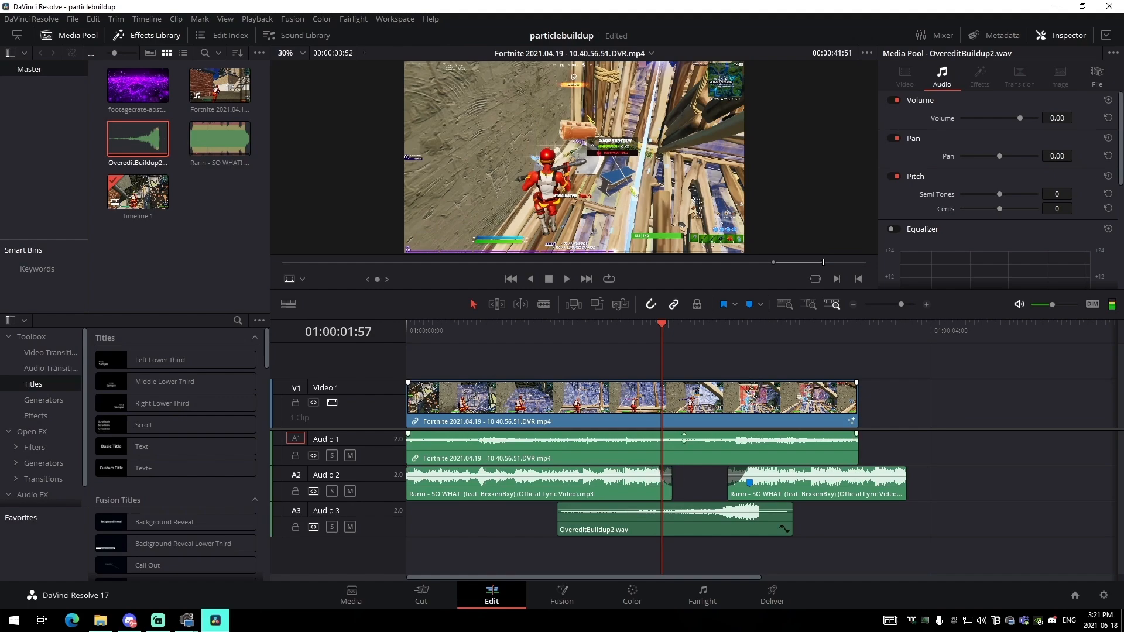
{"action": "left_click", "coordinate": [694, 476]}
{"action": "key", "text": "m"}
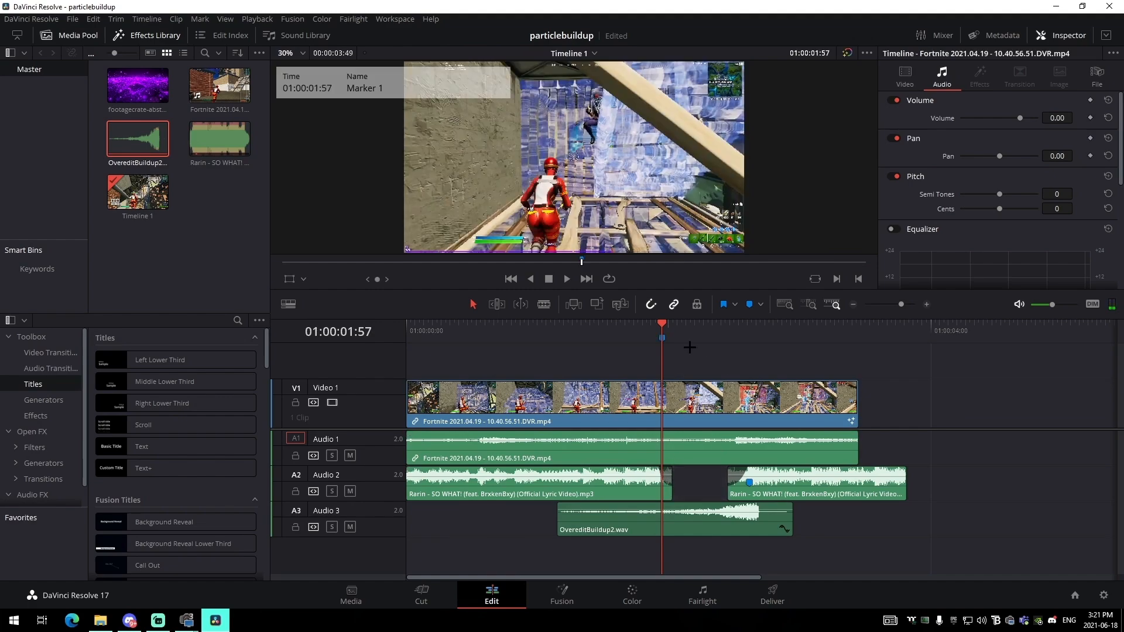
Place footagecrate-abstract-particles-background-2.mov on the track above the Fortnite clip, starting at about 01:00:01:52.
{"action": "mouse_move", "coordinate": [137, 85]}
{"action": "left_mouse_down"}
{"action": "mouse_move", "coordinate": [732, 342]}
{"action": "mouse_move", "coordinate": [928, 413]}
{"action": "mouse_move", "coordinate": [937, 404]}
{"action": "mouse_move", "coordinate": [834, 338]}
{"action": "mouse_move", "coordinate": [545, 342]}
{"action": "mouse_move", "coordinate": [507, 364]}
{"action": "mouse_move", "coordinate": [649, 383]}
{"action": "left_mouse_up"}
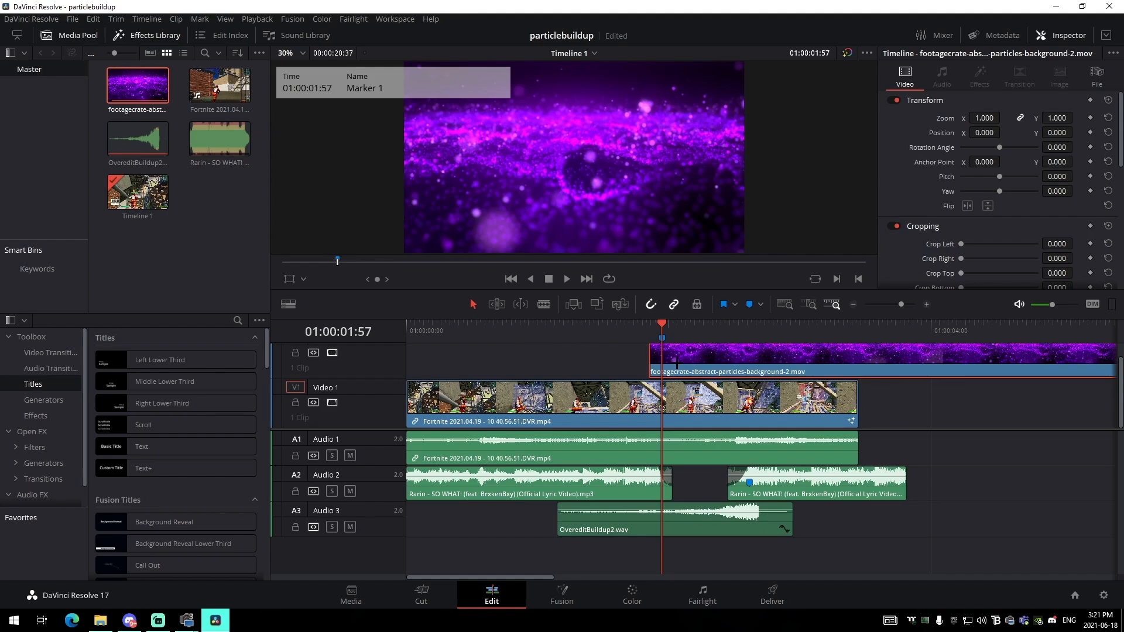
{"action": "key", "text": "Left"}
{"action": "key", "text": "Left"}
{"action": "key", "text": "Left"}
{"action": "key", "text": "Left"}
{"action": "key", "text": "Left"}
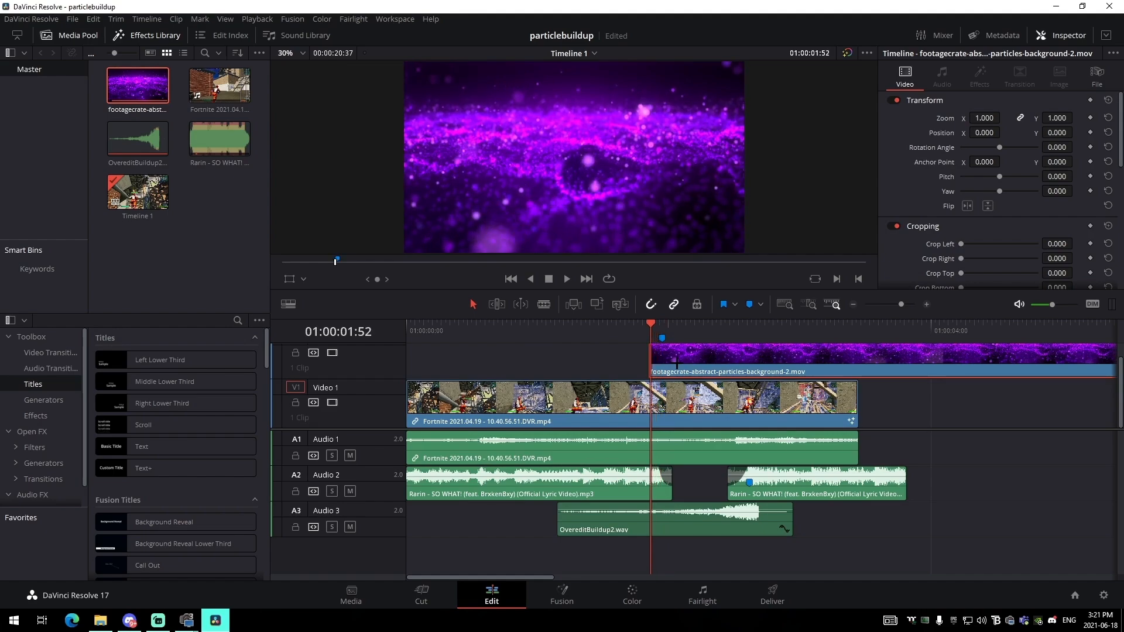
Move the timeline marker to 01:00:02:01, at the end of the first song segment.
{"action": "left_click_drag", "start_coordinate": [690, 355], "coordinate": [671, 338]}
{"action": "left_click", "coordinate": [662, 329]}
{"action": "left_click", "coordinate": [670, 324]}
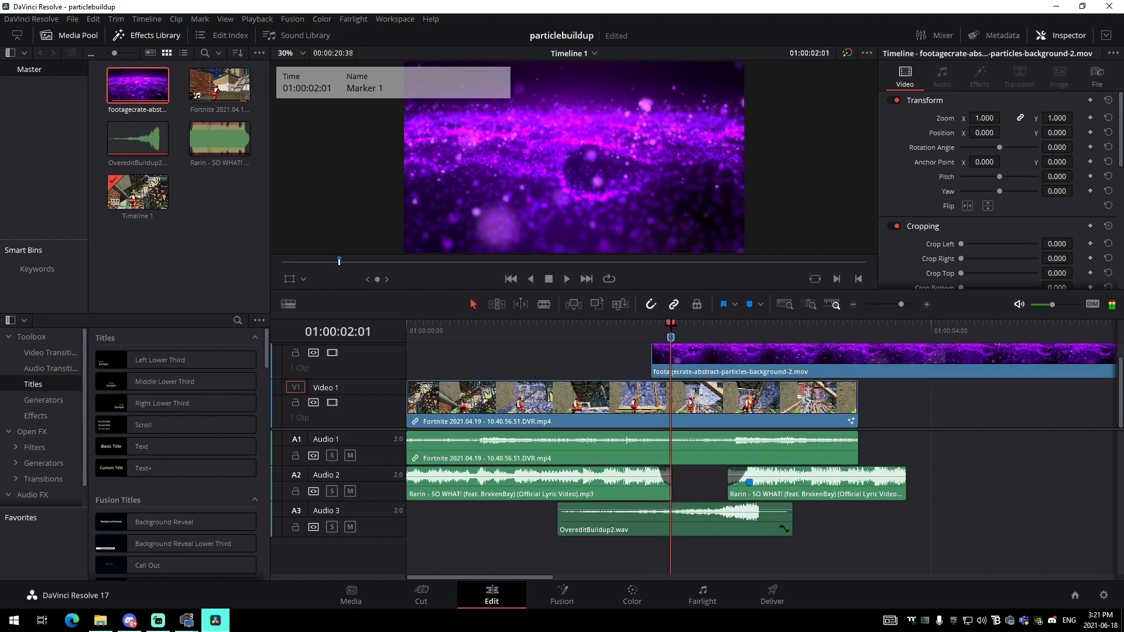
Trim the start of the particle clip to 01:00:01:54, seven frames before the timeline marker.
{"action": "key", "text": "Left"}
{"action": "key", "text": "Left"}
{"action": "key", "text": "Left"}
{"action": "key", "text": "Left"}
{"action": "key", "text": "Left"}
{"action": "key", "text": "Left"}
{"action": "key", "text": "Left"}
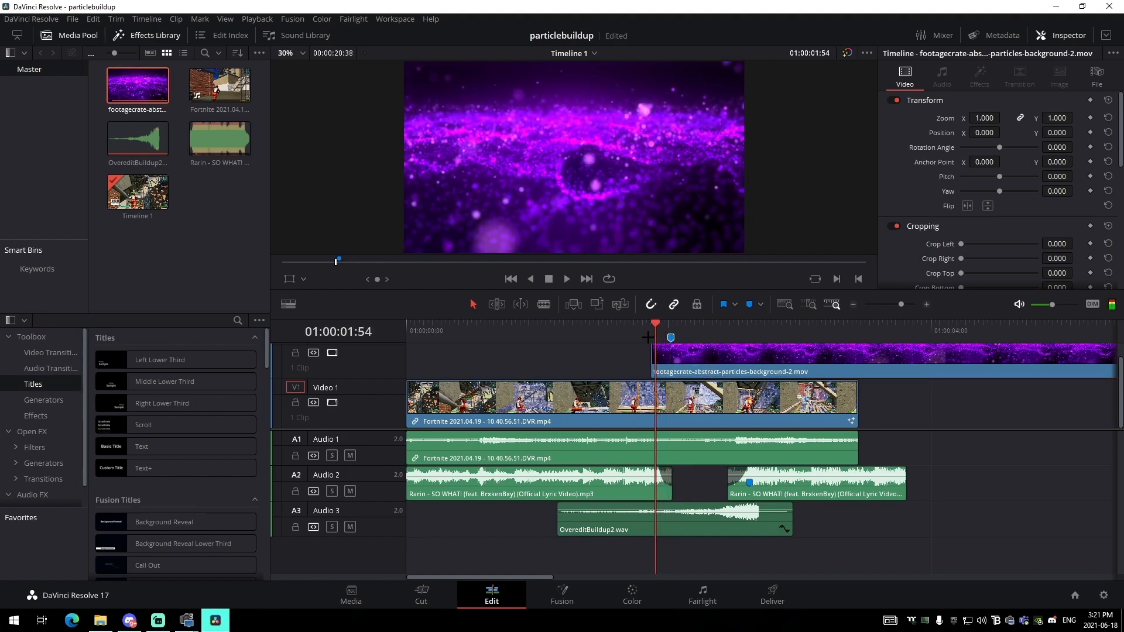
{"action": "left_click", "coordinate": [652, 353]}
Keyframe the particle clip's opacity from 0 at 01:00:01:54 to 100 at the marker at 01:00:02:01.
{"action": "scroll", "coordinate": [989, 202], "scroll_direction": "down", "scroll_amount": 5}
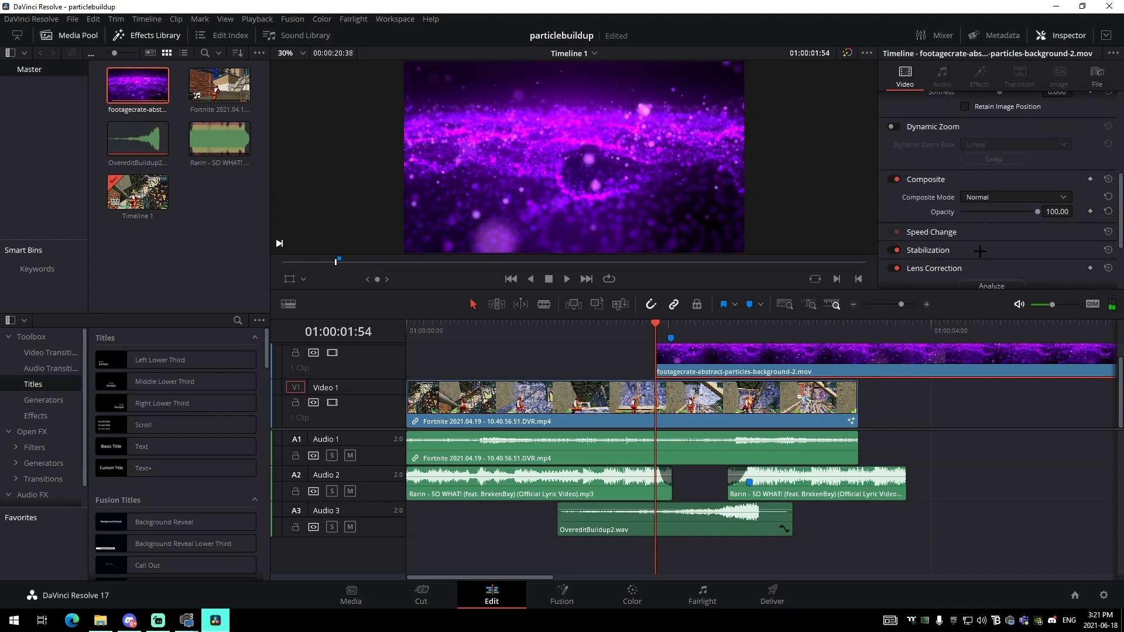
{"action": "left_click", "coordinate": [1091, 212]}
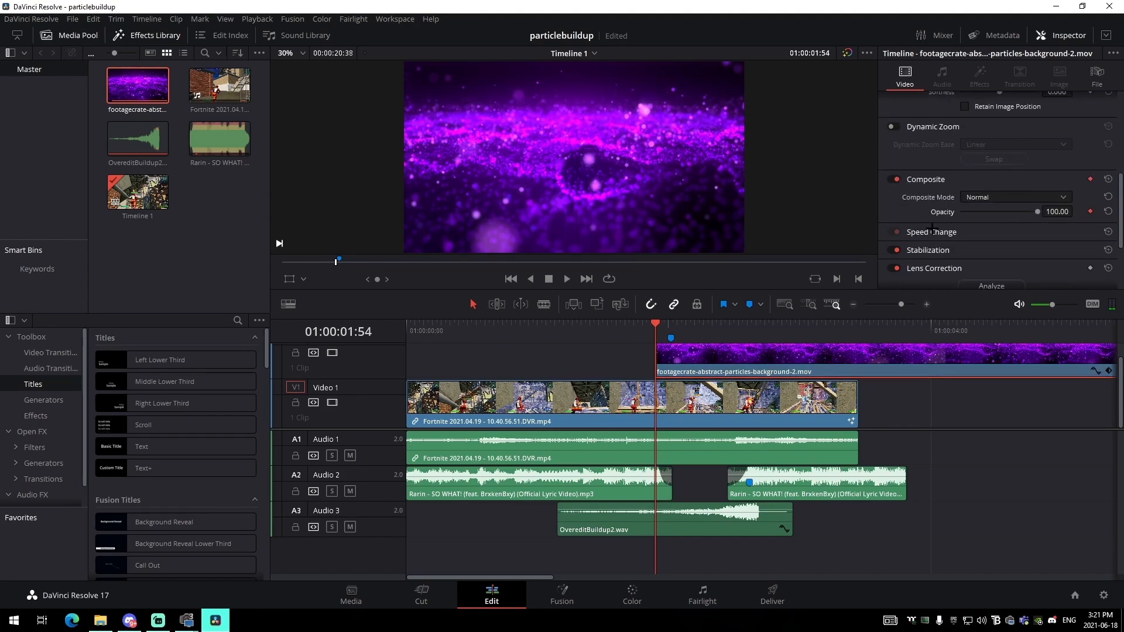
{"action": "left_click_drag", "start_coordinate": [1035, 214], "coordinate": [801, 212]}
{"action": "left_click", "coordinate": [673, 323]}
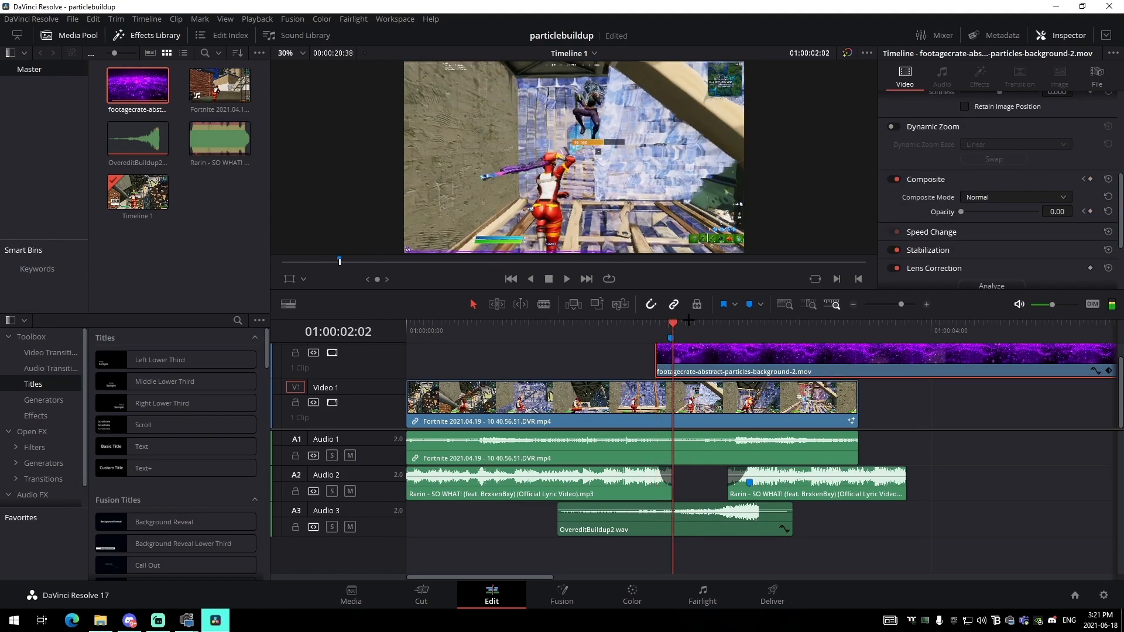
{"action": "left_click", "coordinate": [671, 324]}
{"action": "double_click", "coordinate": [961, 212]}
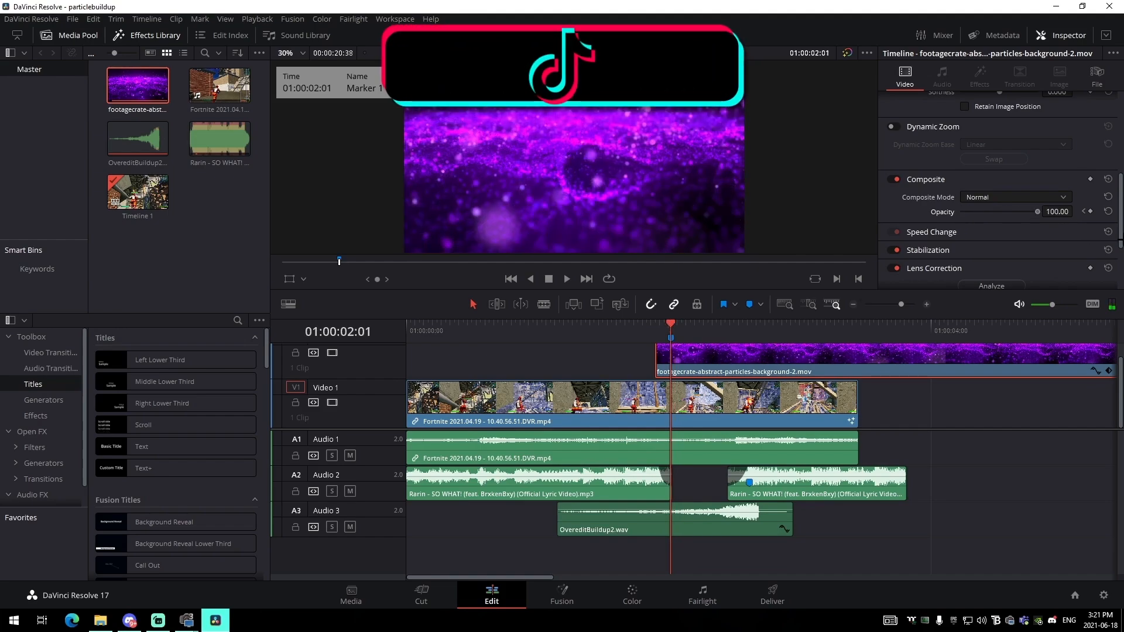
Set the particle clip's composite mode to Screen and check its fade-in over the gameplay.
{"action": "left_click", "coordinate": [1049, 197]}
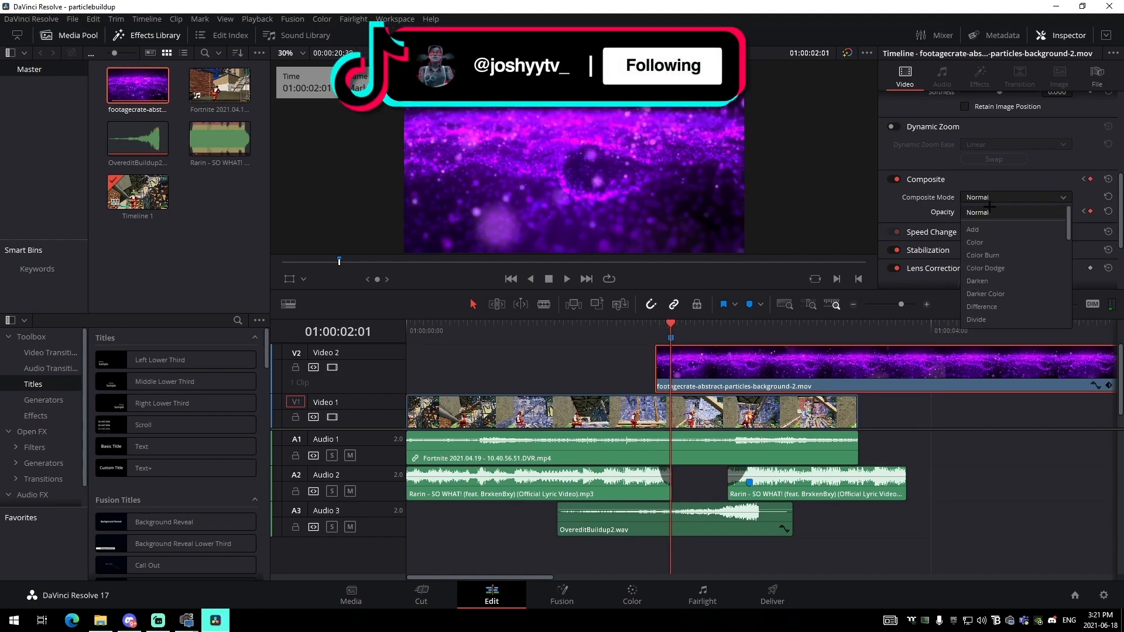
{"action": "left_click", "coordinate": [978, 250]}
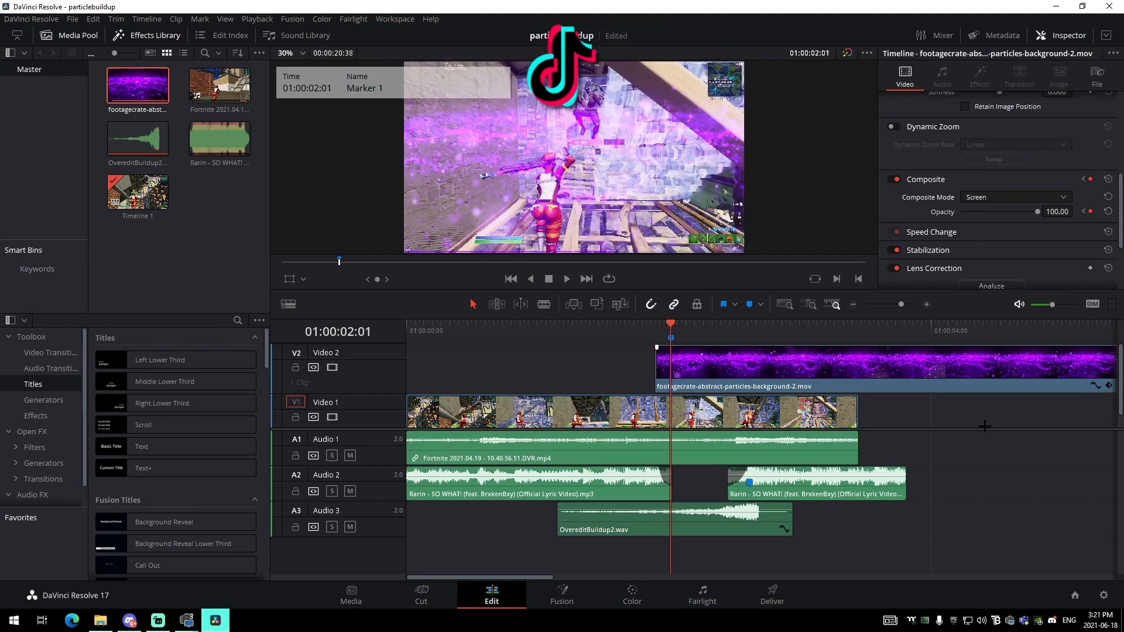
{"action": "left_click_drag", "start_coordinate": [656, 323], "coordinate": [814, 319]}
{"action": "key", "text": "["}
{"action": "left_click", "coordinate": [691, 361]}
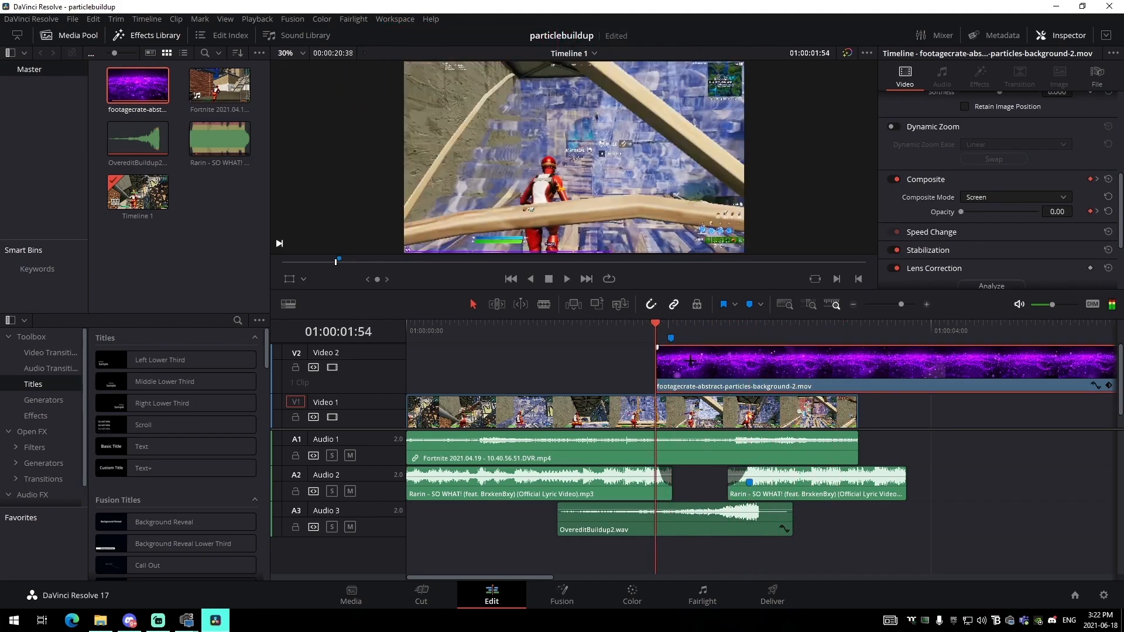
Enlarge the particle clip to a zoom of 1.510 and set its rotation angle to -9.800.
{"action": "left_click_drag", "start_coordinate": [667, 322], "coordinate": [673, 320]}
{"action": "scroll", "coordinate": [965, 202], "scroll_direction": "up", "scroll_amount": 5}
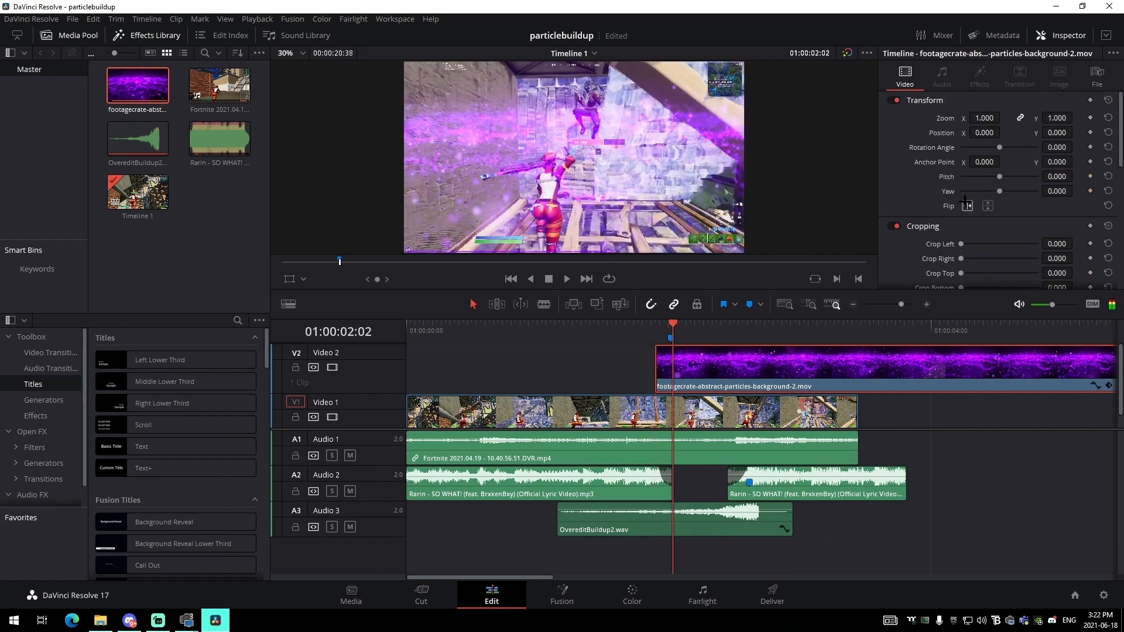
{"action": "left_click_drag", "start_coordinate": [979, 124], "coordinate": [734, 125]}
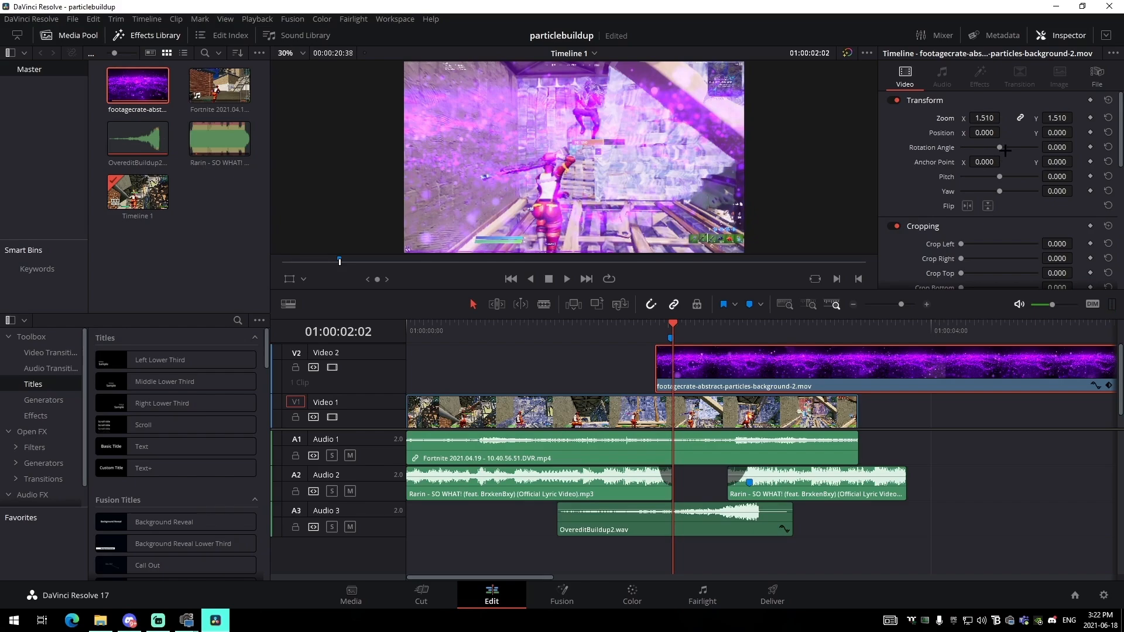
{"action": "left_click_drag", "start_coordinate": [1057, 147], "coordinate": [999, 147]}
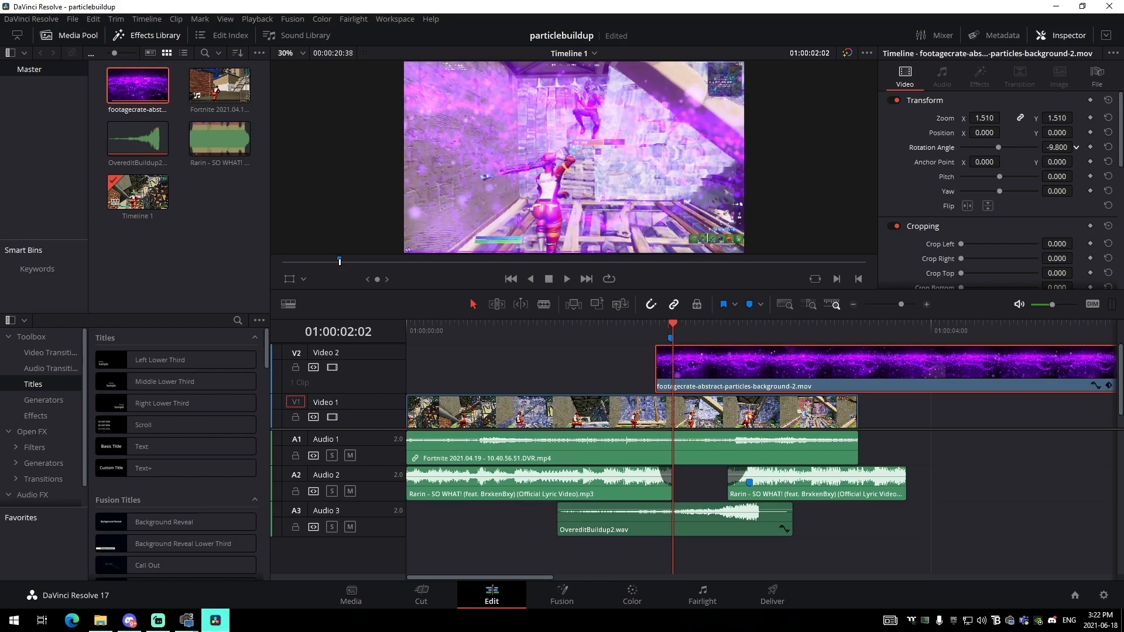
Play the timeline from just before the particle clip to review the overlay.
{"action": "left_click", "coordinate": [1018, 425]}
{"action": "left_click", "coordinate": [637, 332]}
{"action": "key", "text": "space"}
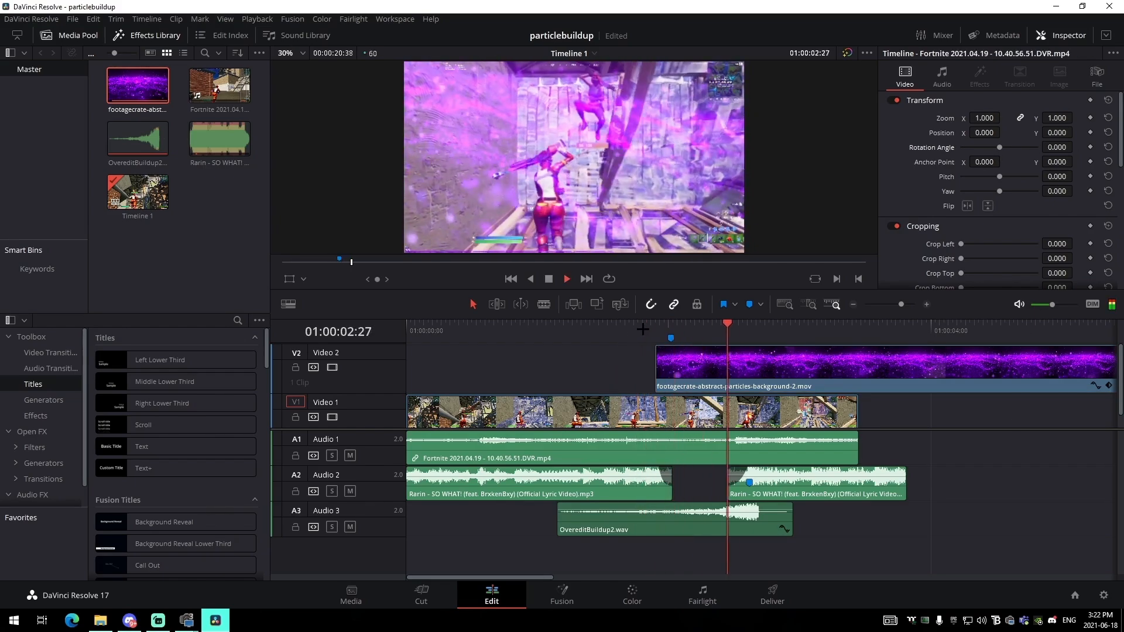
Split the particle clip at the 01:00:02:37 marker and delete the part after it.
{"action": "left_click", "coordinate": [648, 329]}
{"action": "key", "text": "space"}
{"action": "key", "text": "space"}
{"action": "left_click", "coordinate": [758, 339]}
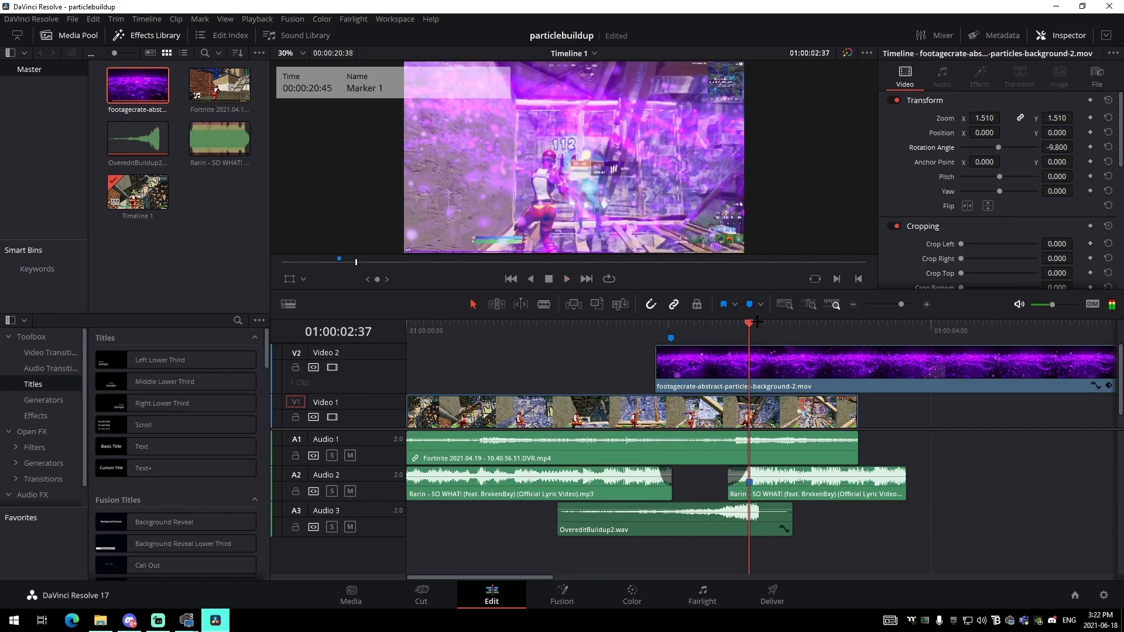
{"action": "left_click", "coordinate": [778, 384]}
{"action": "key", "text": "ctrl+b"}
{"action": "left_click", "coordinate": [777, 384]}
{"action": "key", "text": "Delete"}
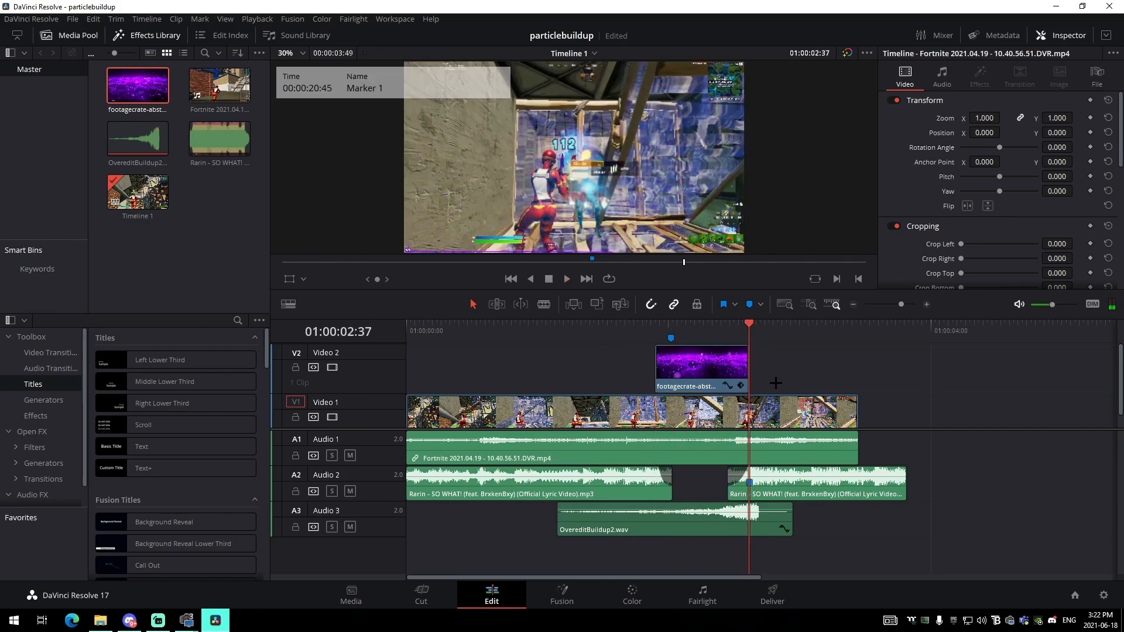
Extend the particle clip's end slightly and keyframe its opacity from 100 at 01:00:02:37 to 0 at 01:00:02:38.
{"action": "left_click", "coordinate": [915, 304]}
{"action": "left_click", "coordinate": [724, 360]}
{"action": "left_click_drag", "start_coordinate": [760, 367], "coordinate": [850, 368]}
{"action": "left_click", "coordinate": [820, 382]}
{"action": "scroll", "coordinate": [990, 188], "scroll_direction": "down", "scroll_amount": 5}
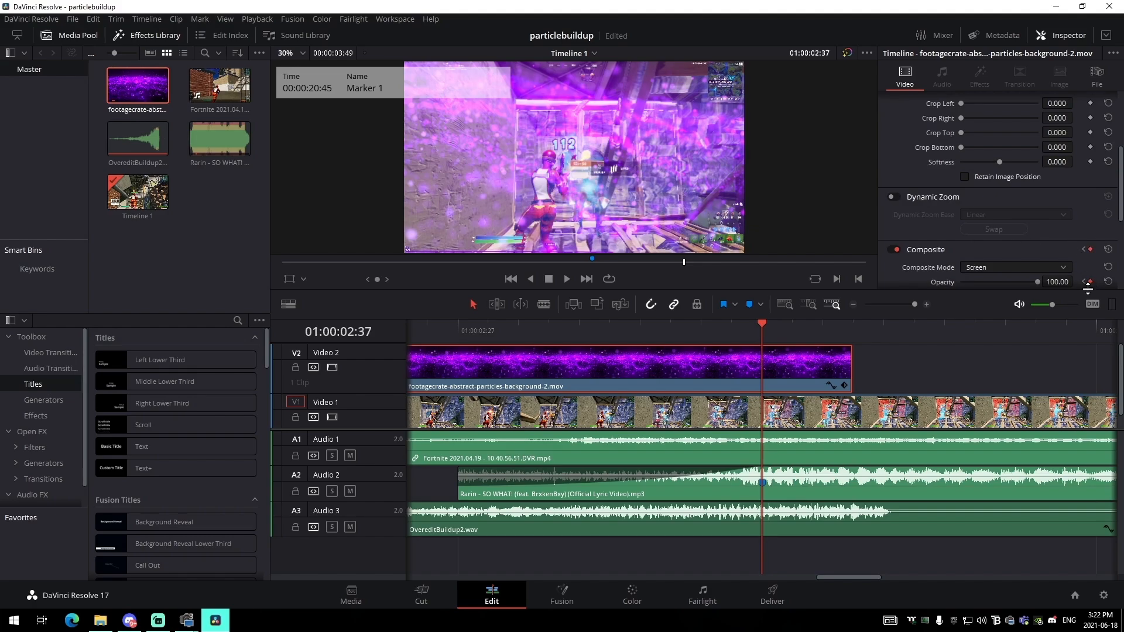
{"action": "key", "text": "Right"}
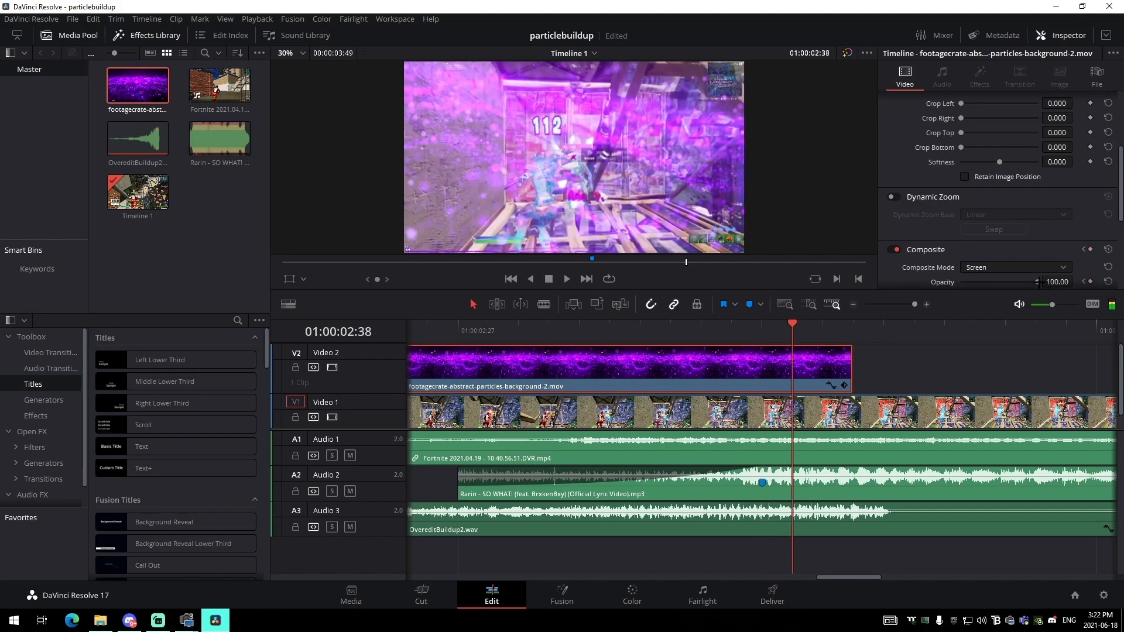
{"action": "left_click_drag", "start_coordinate": [1038, 282], "coordinate": [709, 300]}
Play the timeline from before the particle clip to review its opacity cut-out.
{"action": "left_click_drag", "start_coordinate": [913, 305], "coordinate": [900, 306]}
{"action": "left_click", "coordinate": [865, 359]}
{"action": "left_click", "coordinate": [623, 335]}
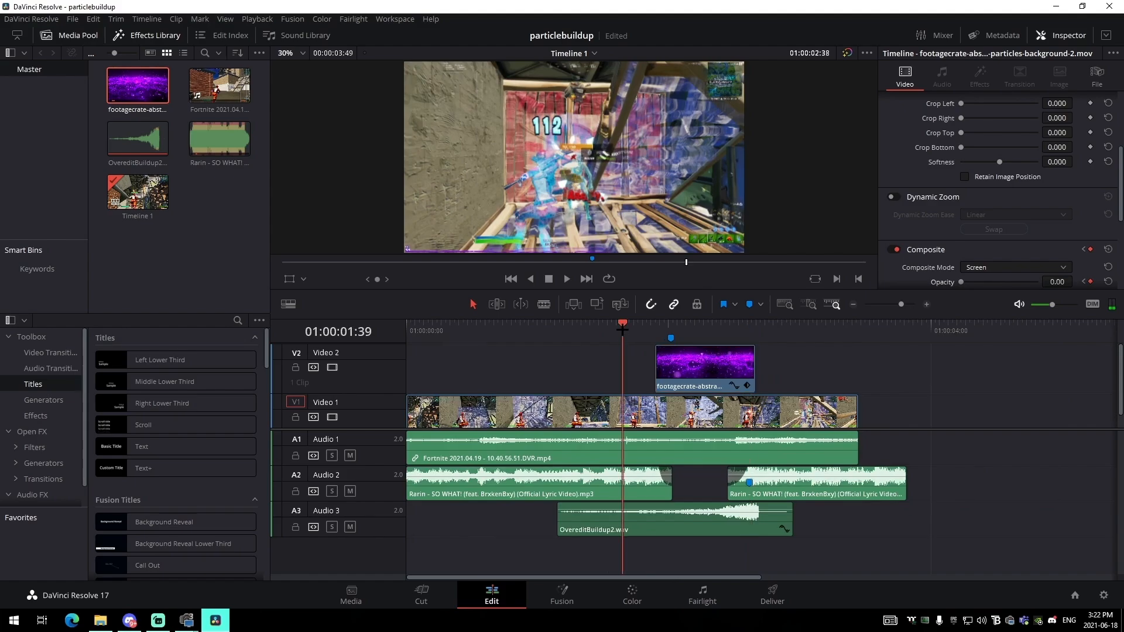
{"action": "key", "text": "space"}
{"action": "left_click", "coordinate": [639, 332]}
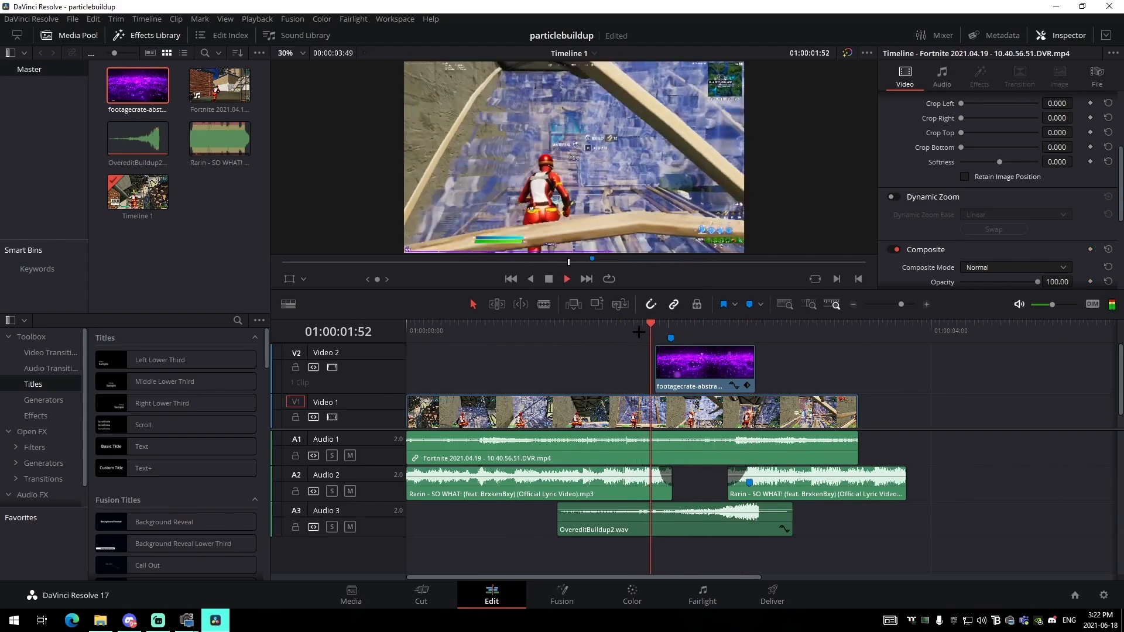
Find the RG Magic Bullet Looks effect and apply it to the Fortnite gameplay clip on Video 1.
{"action": "mouse_move", "coordinate": [640, 332]}
{"action": "left_mouse_down"}
{"action": "mouse_move", "coordinate": [698, 332]}
{"action": "mouse_move", "coordinate": [657, 332]}
{"action": "left_mouse_up"}
{"action": "left_click", "coordinate": [685, 415]}
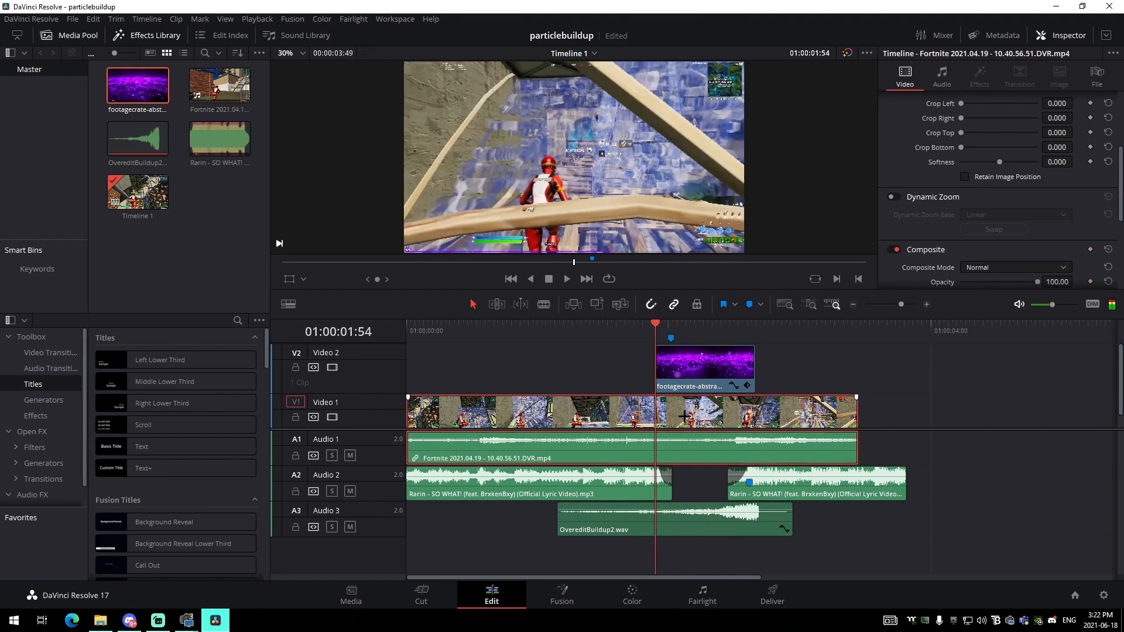
{"action": "left_click", "coordinate": [45, 431]}
{"action": "left_click", "coordinate": [238, 321]}
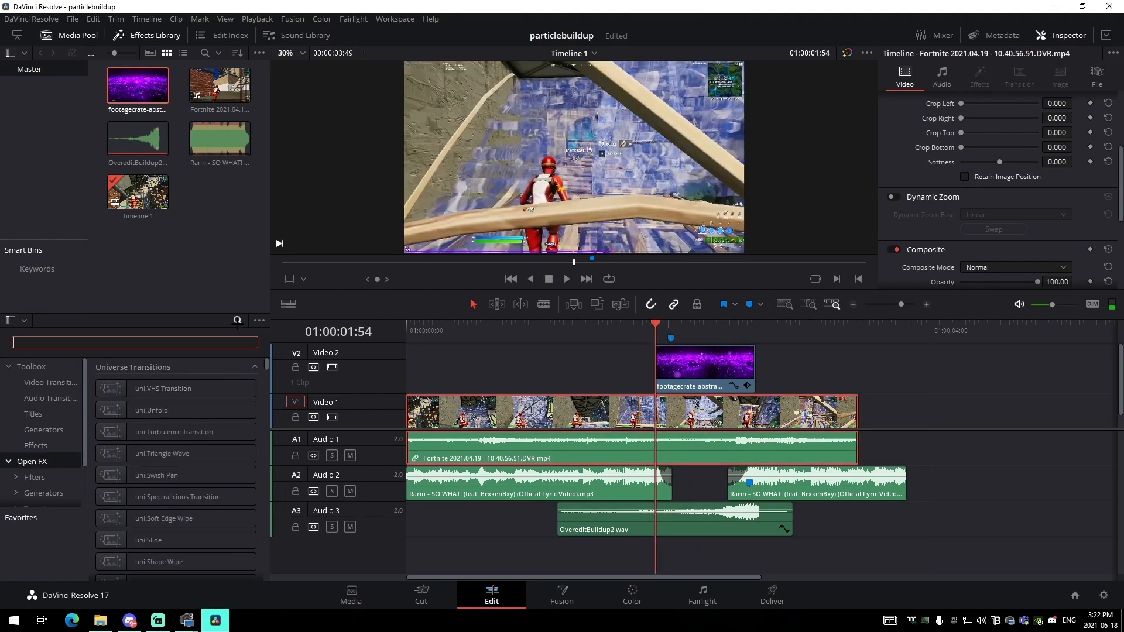
{"action": "type", "text": "loop"}
{"action": "key", "text": "BackSpace"}
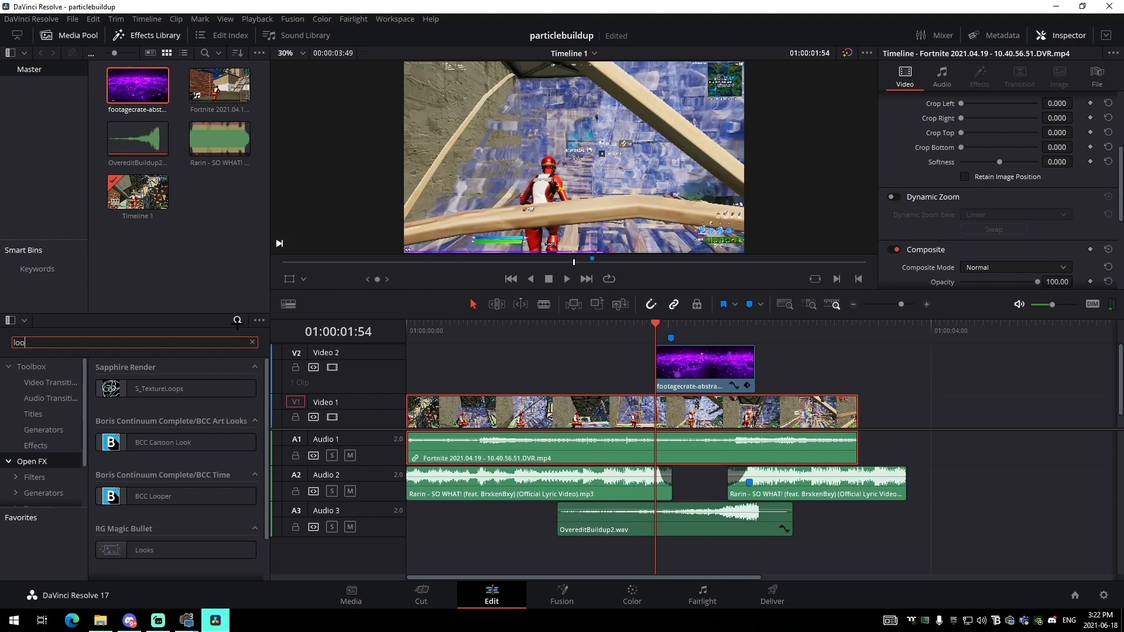
{"action": "type", "text": "ks"}
{"action": "left_click_drag", "start_coordinate": [176, 388], "coordinate": [727, 422]}
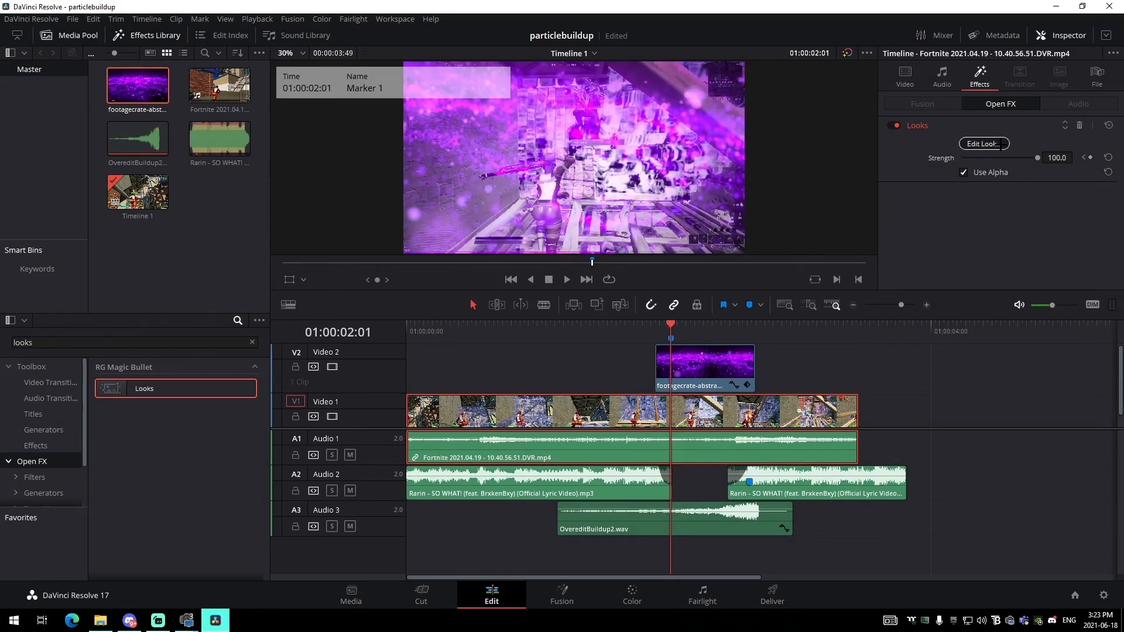
Edit the look at 01:00:02:01, choose the custom NEBULA COOL preset and accept it.
{"action": "left_click", "coordinate": [1000, 144]}
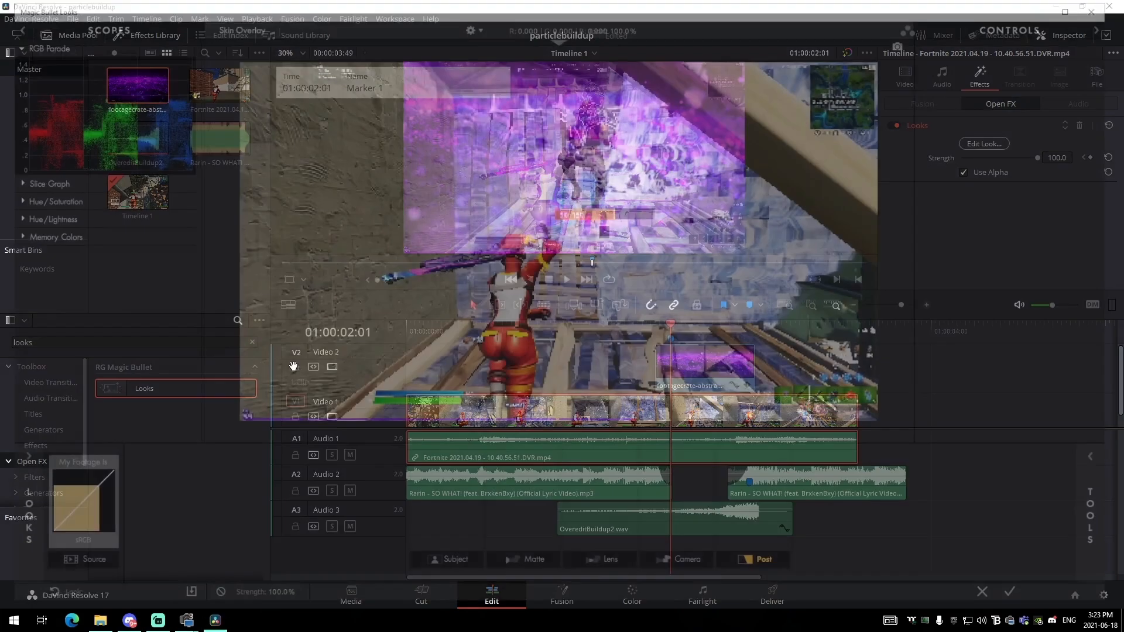
{"action": "left_click", "coordinate": [239, 179]}
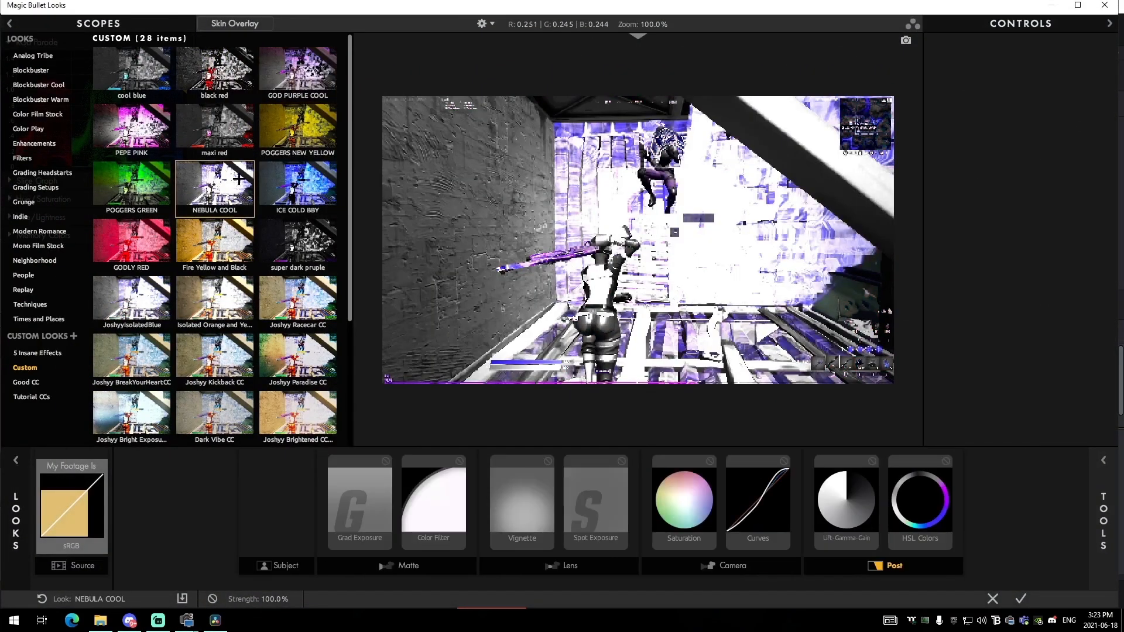
{"action": "left_click", "coordinate": [1021, 599]}
Keyframe the Looks strength from 0 at 01:00:01:54 to 100 at the marker at 01:00:02:01.
{"action": "mouse_move", "coordinate": [636, 333]}
{"action": "left_mouse_down"}
{"action": "mouse_move", "coordinate": [704, 316]}
{"action": "mouse_move", "coordinate": [620, 328]}
{"action": "mouse_move", "coordinate": [657, 330]}
{"action": "mouse_move", "coordinate": [644, 335]}
{"action": "mouse_move", "coordinate": [655, 324]}
{"action": "left_mouse_up"}
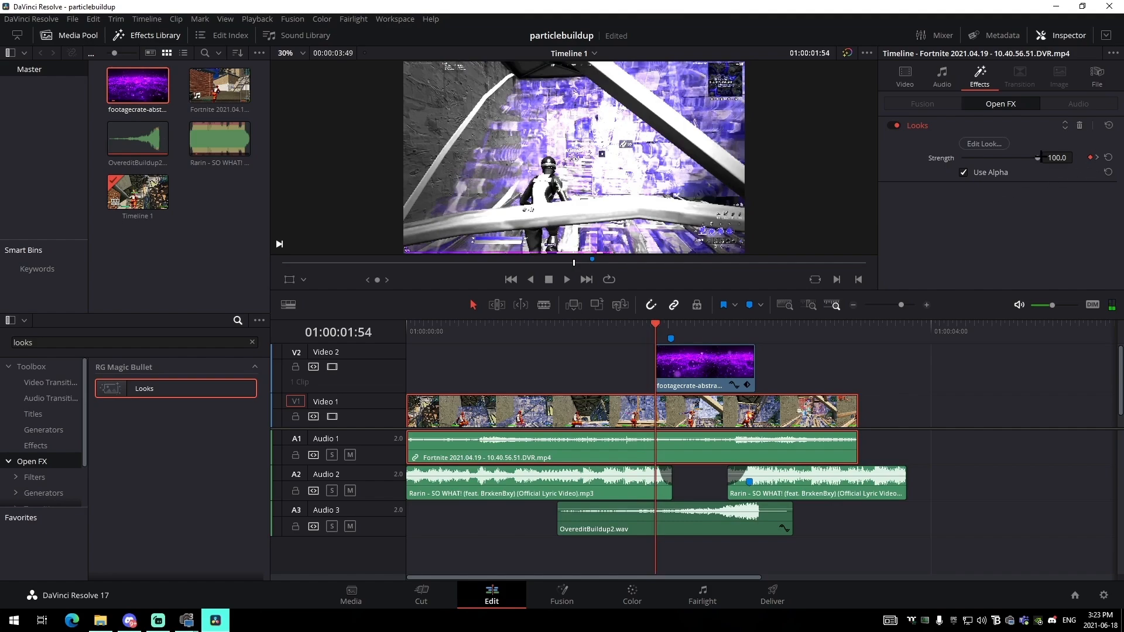
{"action": "left_click_drag", "start_coordinate": [1040, 157], "coordinate": [719, 263]}
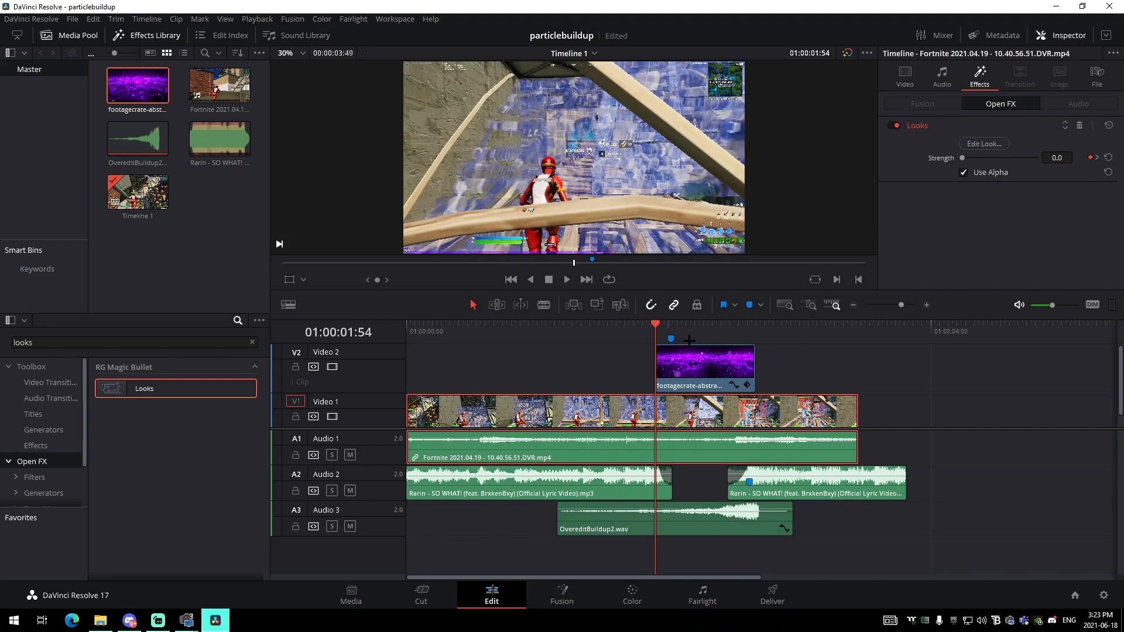
{"action": "left_click", "coordinate": [670, 324]}
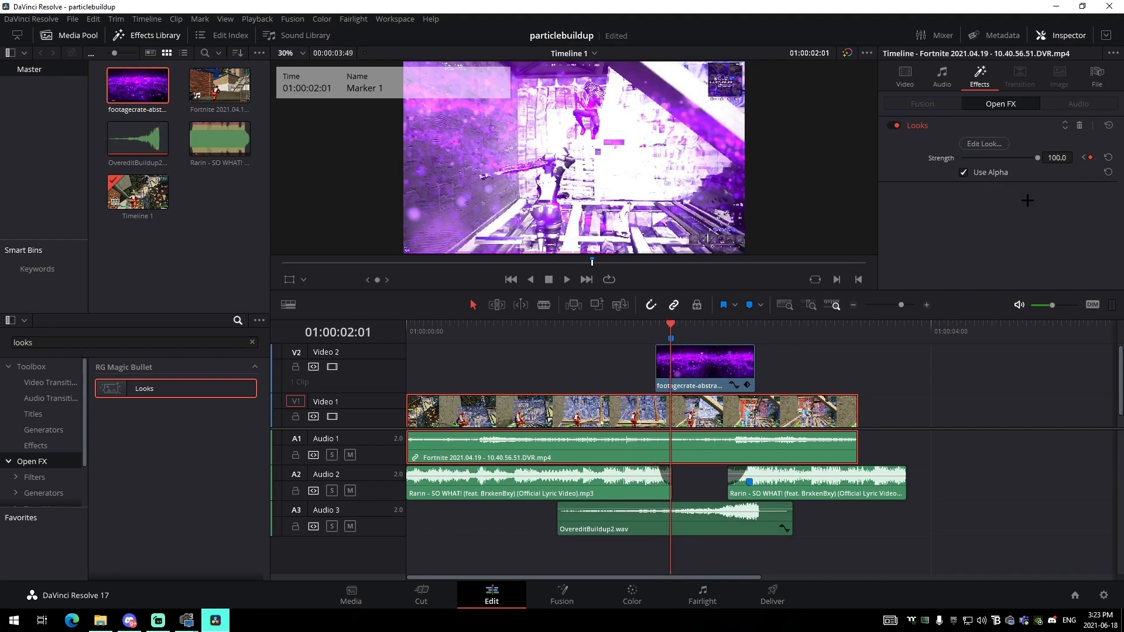
Keyframe the Looks strength at 100 on the 01:00:02:37 marker and at 0 on 01:00:02:38.
{"action": "mouse_move", "coordinate": [659, 328]}
{"action": "left_mouse_down"}
{"action": "mouse_move", "coordinate": [759, 343]}
{"action": "mouse_move", "coordinate": [750, 346]}
{"action": "left_mouse_up"}
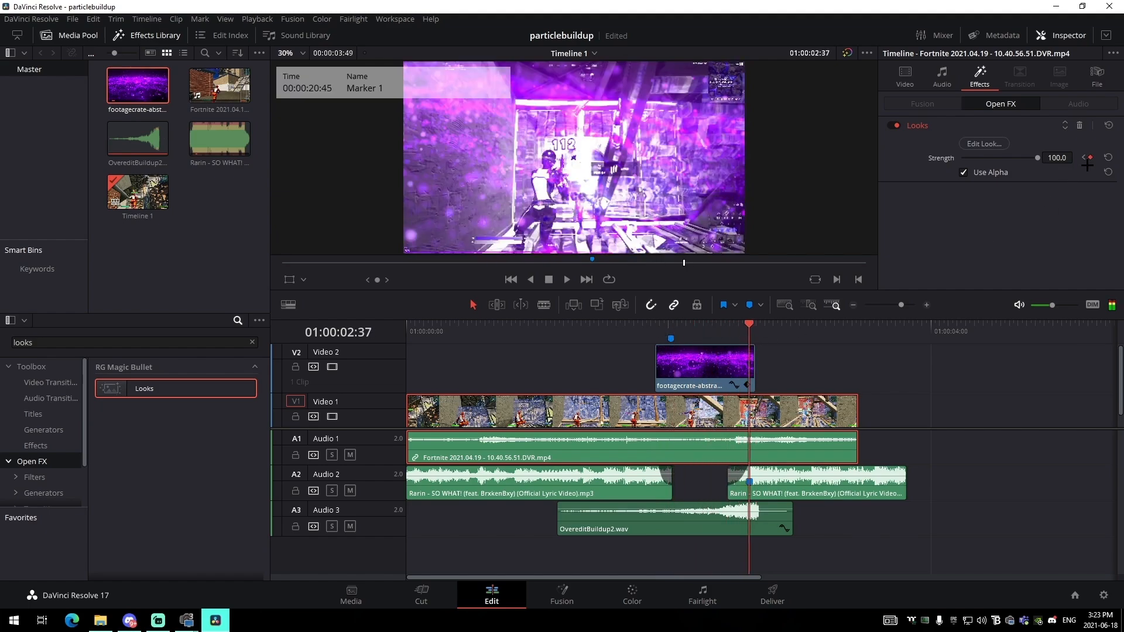
{"action": "left_click", "coordinate": [753, 326]}
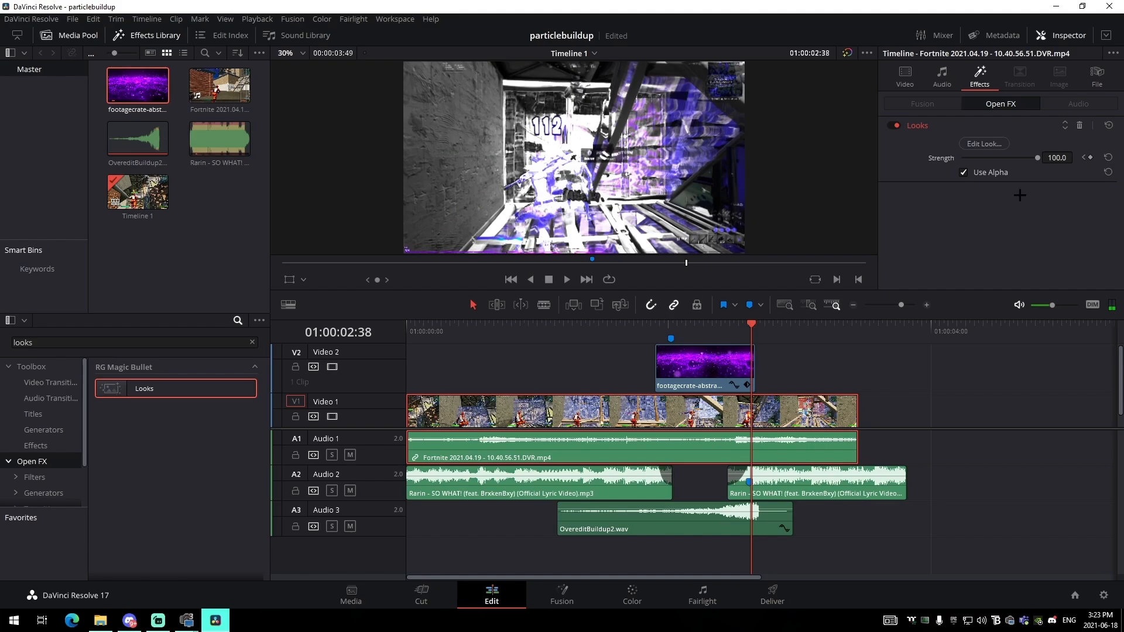
{"action": "left_click", "coordinate": [591, 351]}
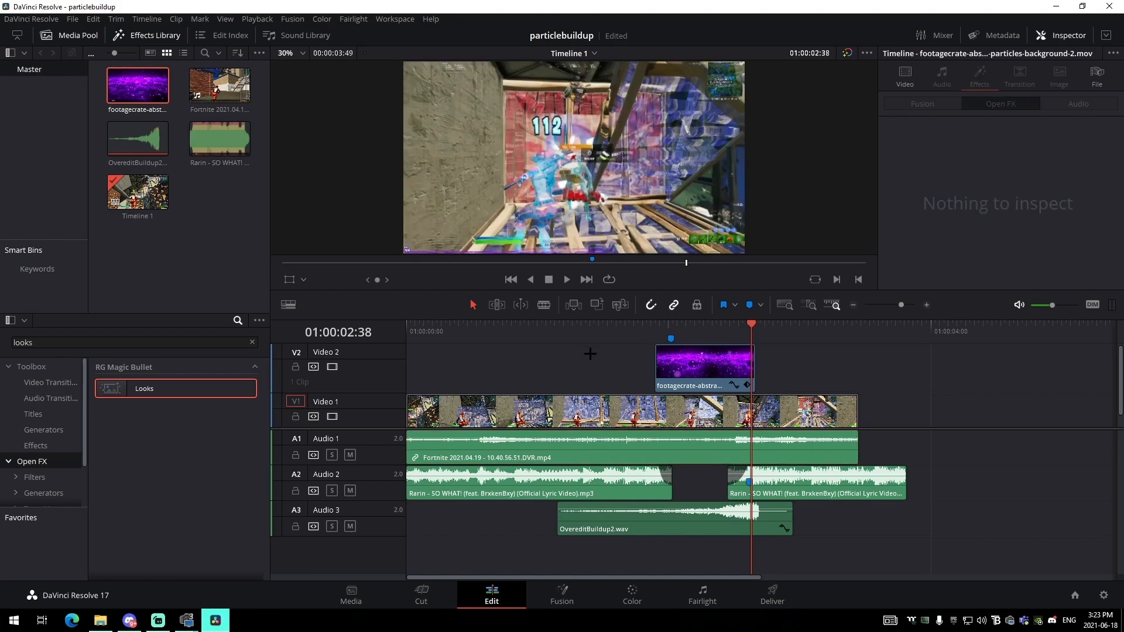
Play the buildup section repeatedly to review the colour look together with the particle overlay.
{"action": "left_click", "coordinate": [593, 328]}
{"action": "key", "text": "space"}
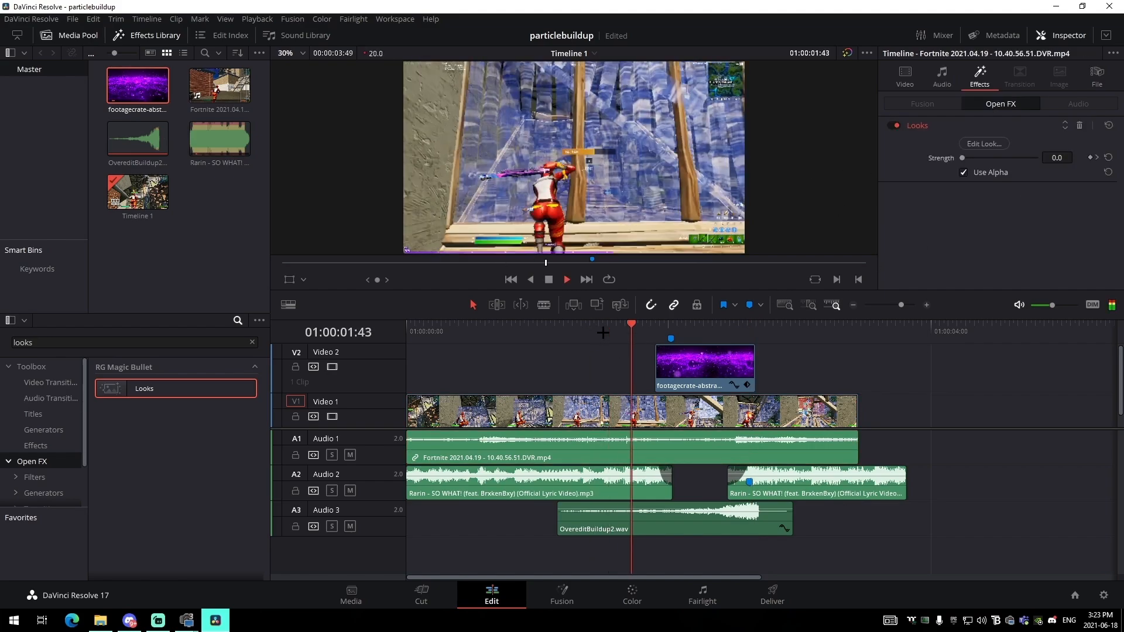
{"action": "key", "text": "space"}
{"action": "left_click", "coordinate": [639, 324]}
{"action": "key", "text": "space"}
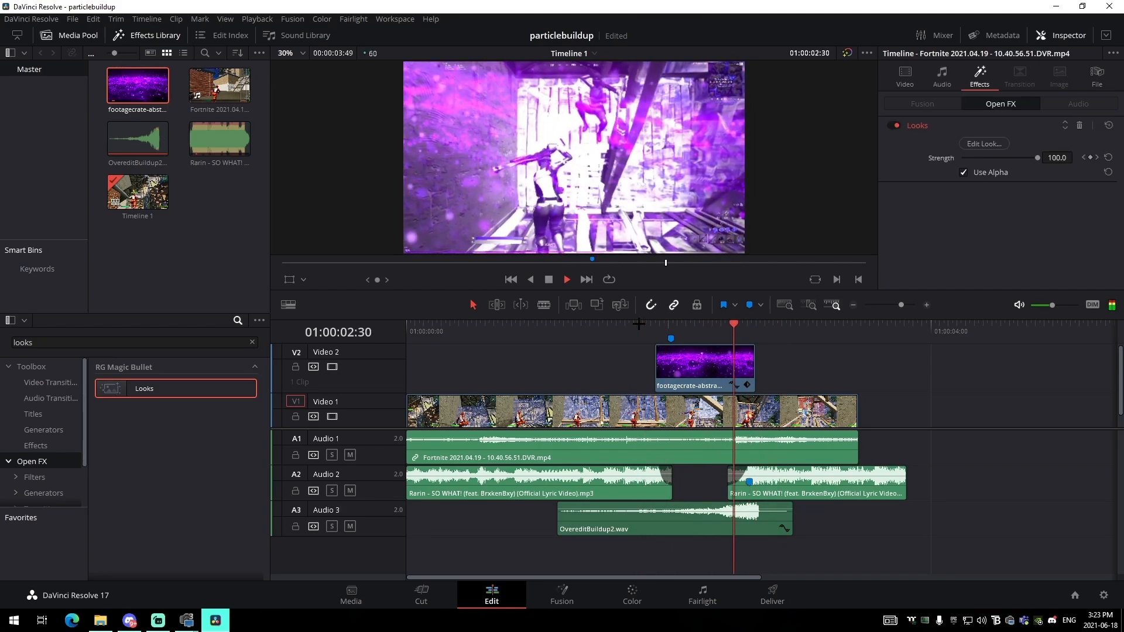
{"action": "left_click", "coordinate": [638, 324]}
{"action": "left_click", "coordinate": [639, 324]}
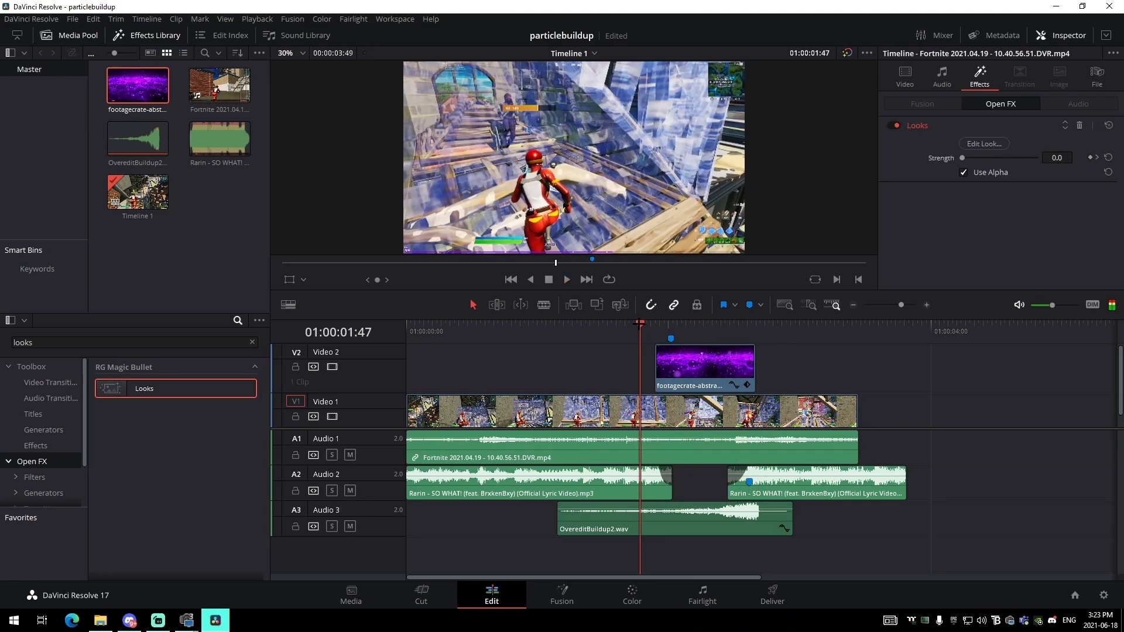
{"action": "key", "text": "space"}
Place an Adjustment Clip on a new track above the particle clip, starting at 01:00:01:54.
{"action": "left_click_drag", "start_coordinate": [650, 322], "coordinate": [653, 325]}
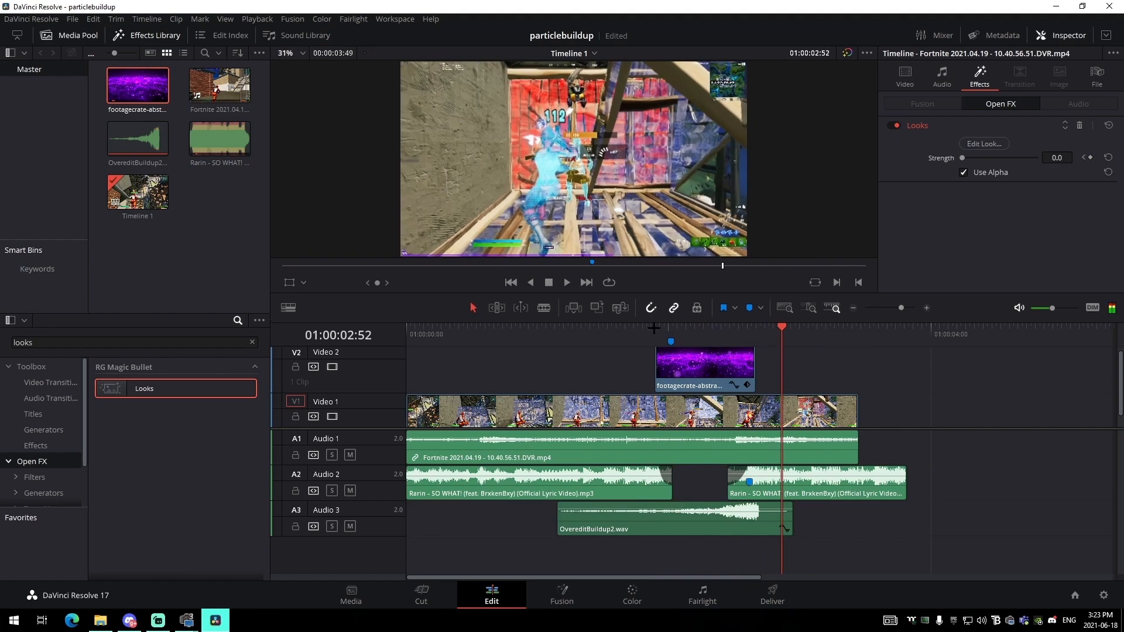
{"action": "left_click", "coordinate": [655, 327]}
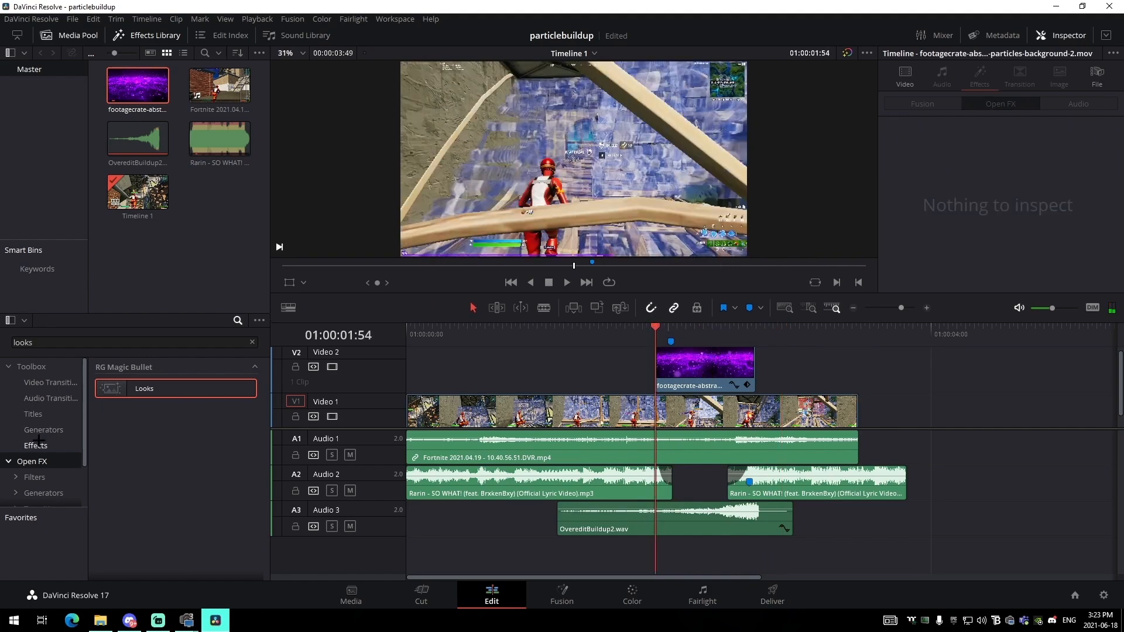
{"action": "left_click", "coordinate": [253, 342]}
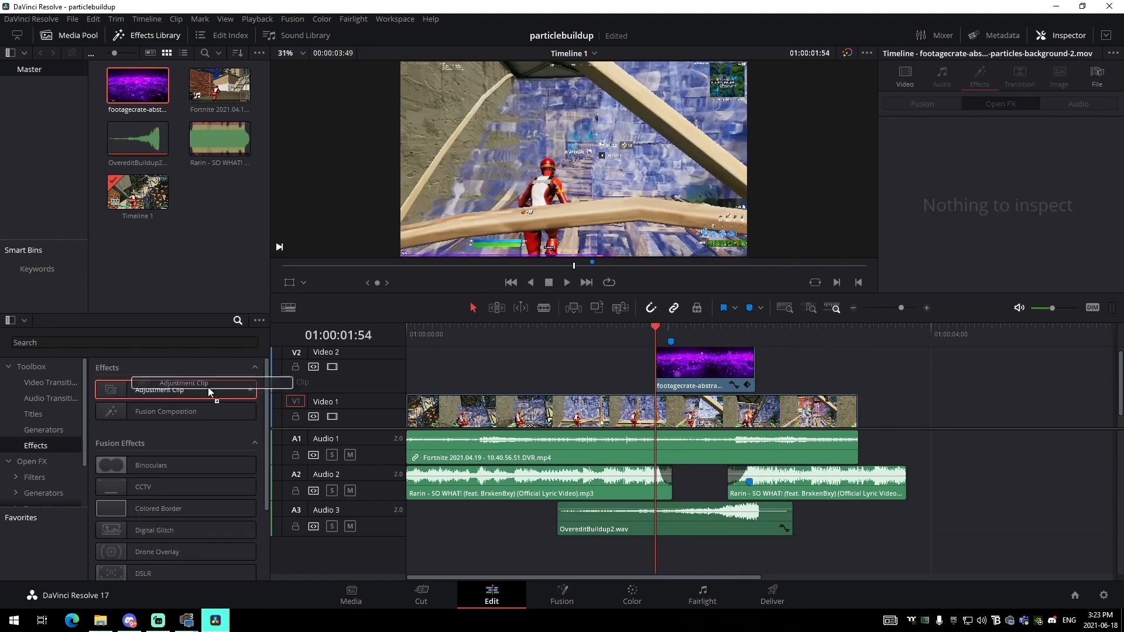
{"action": "left_click_drag", "start_coordinate": [211, 389], "coordinate": [706, 371]}
Split the adjustment clip at the particle clip's end at 01:00:02:40 and delete the excess.
{"action": "key", "text": "space"}
{"action": "left_click", "coordinate": [644, 336]}
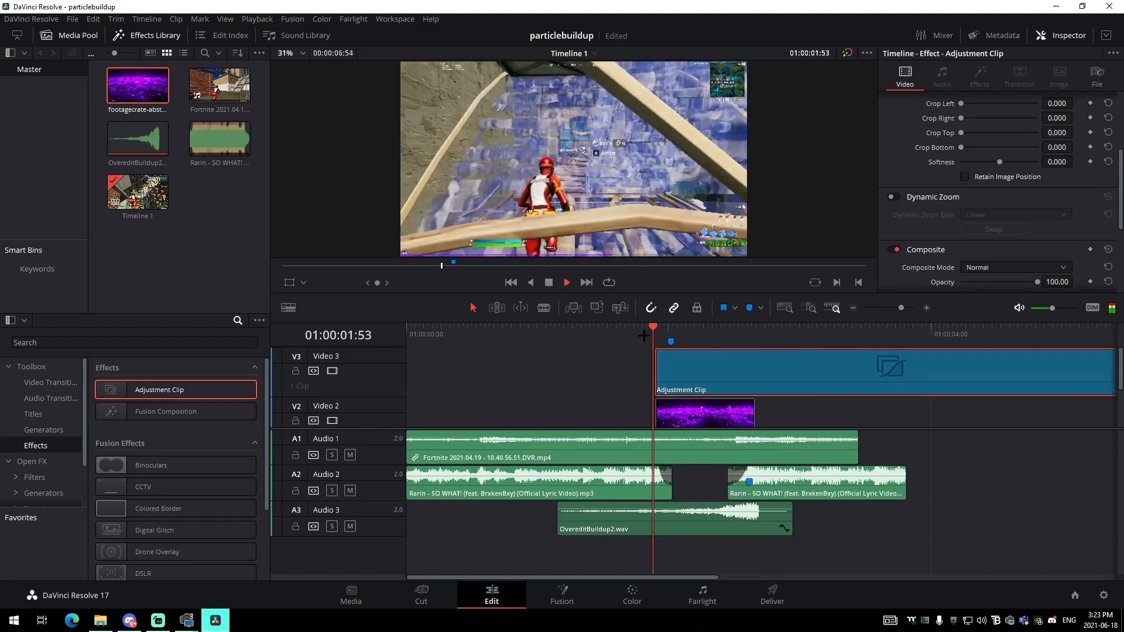
{"action": "left_click", "coordinate": [644, 335]}
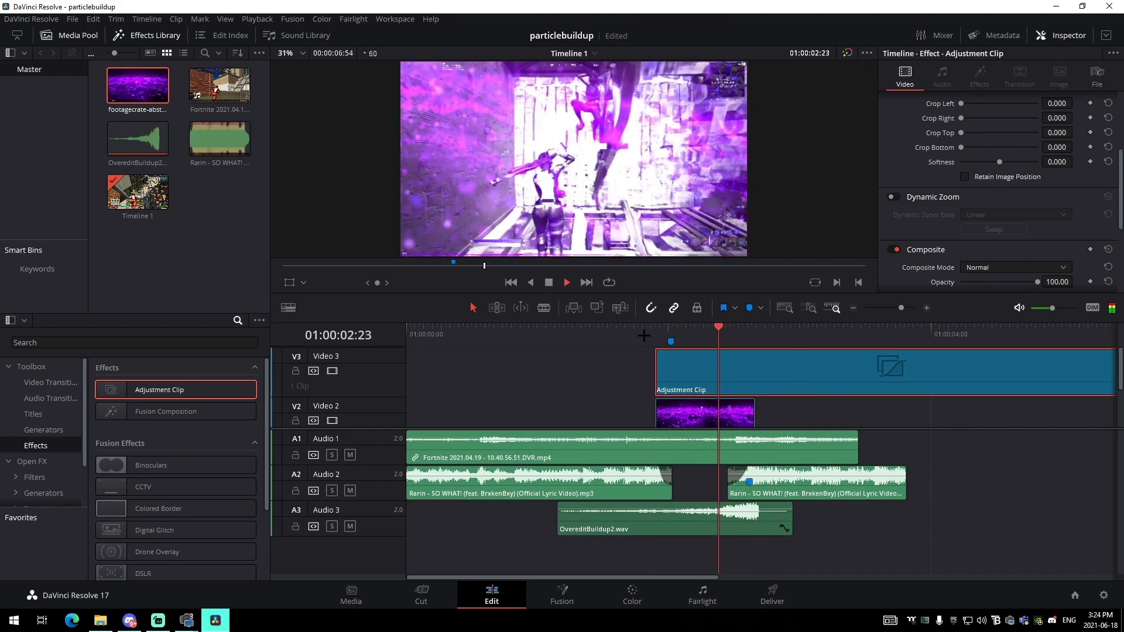
{"action": "left_click_drag", "start_coordinate": [723, 337], "coordinate": [755, 342]}
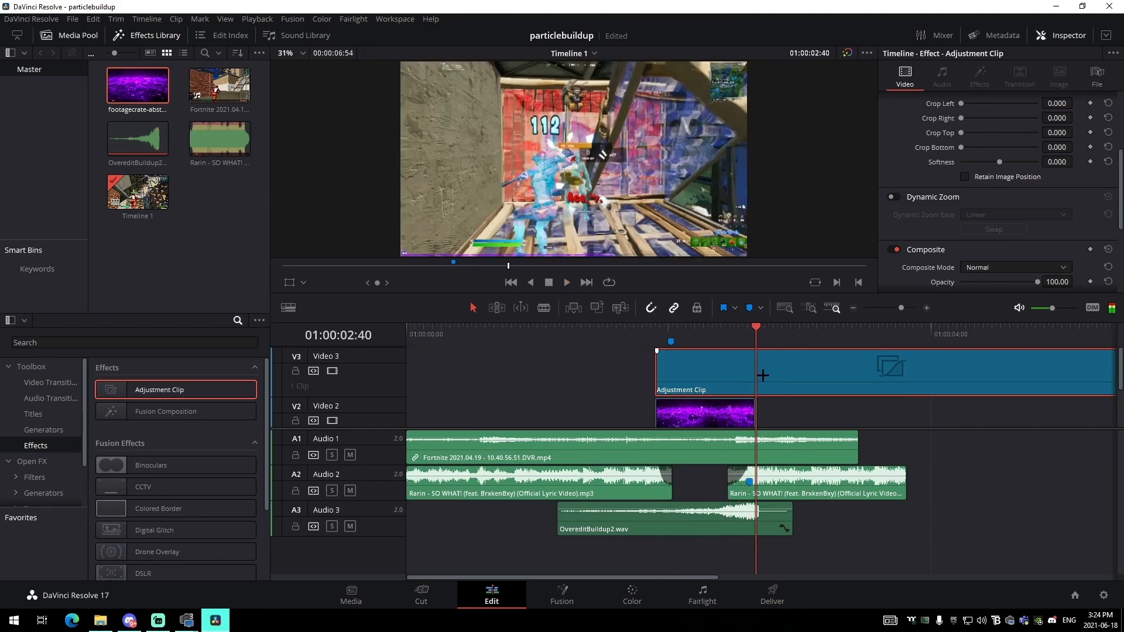
{"action": "key", "text": "ctrl+b"}
{"action": "left_click", "coordinate": [799, 367]}
{"action": "key", "text": "Delete"}
Open the adjustment clip in Fusion and insert an S_BlurMoCurves node between MediaIn1 and MediaOut1.
{"action": "left_click_drag", "start_coordinate": [682, 343], "coordinate": [656, 342]}
{"action": "left_click", "coordinate": [700, 383]}
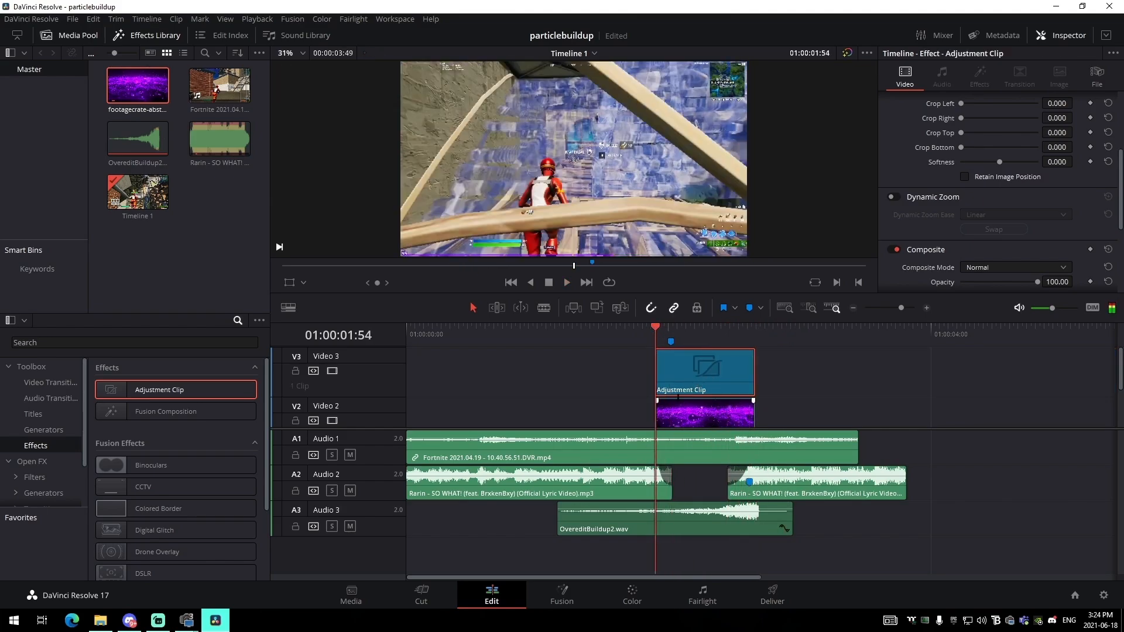
{"action": "left_click", "coordinate": [561, 594]}
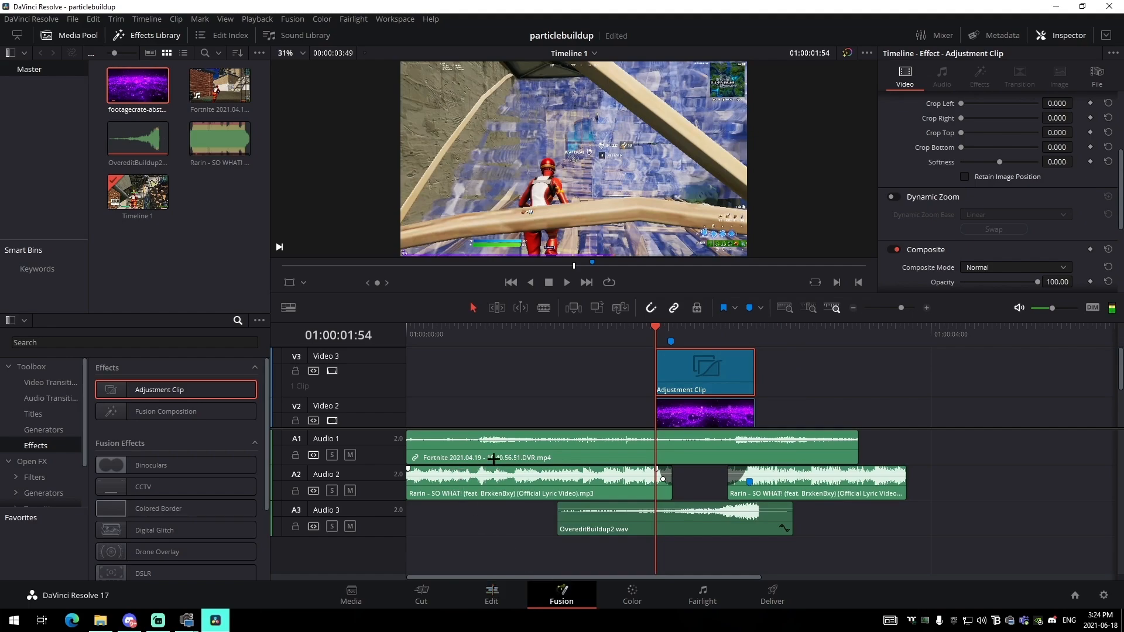
{"action": "key", "text": "shift+space"}
{"action": "type", "text": "b"}
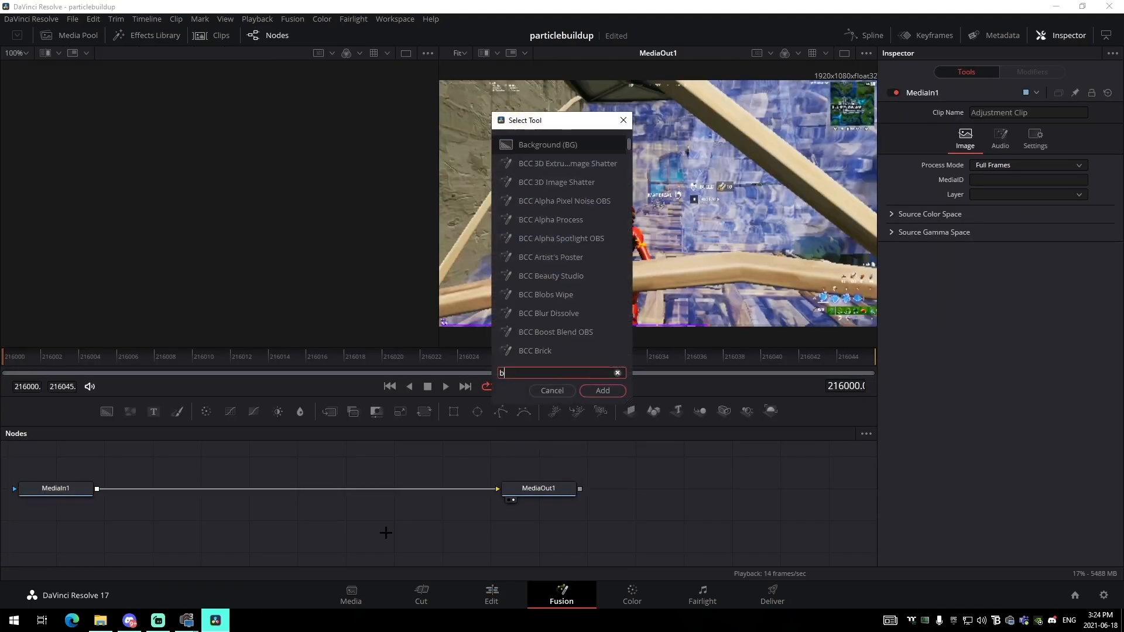
{"action": "type", "text": "lurmo"}
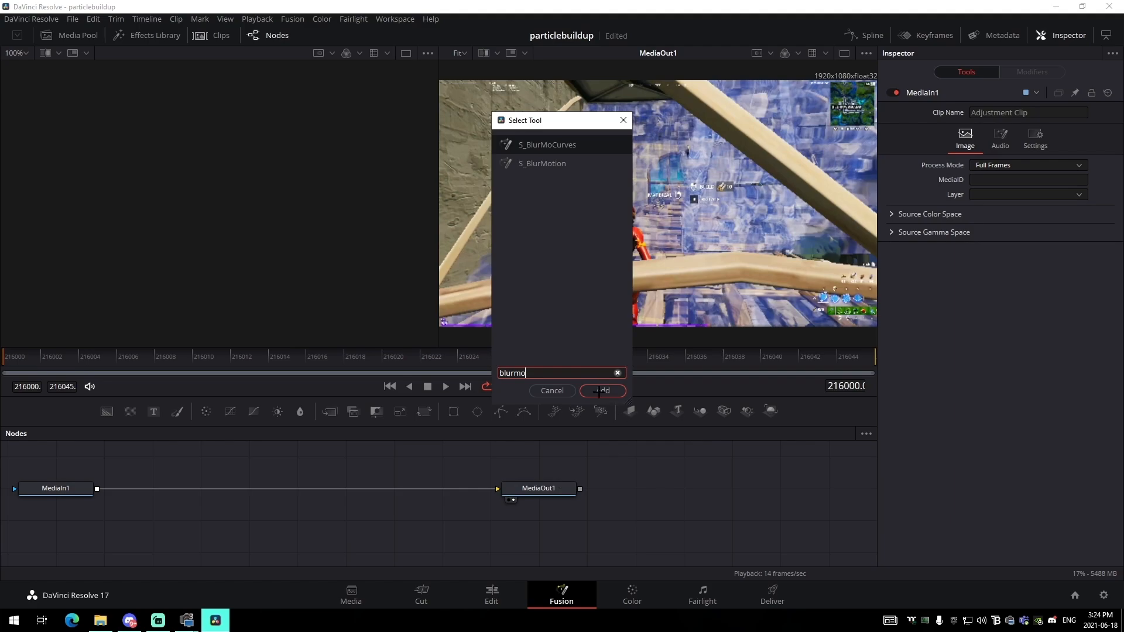
{"action": "left_click", "coordinate": [602, 390]}
{"action": "left_click_drag", "start_coordinate": [334, 494], "coordinate": [333, 492]}
{"action": "left_click_drag", "start_coordinate": [393, 528], "coordinate": [326, 489]}
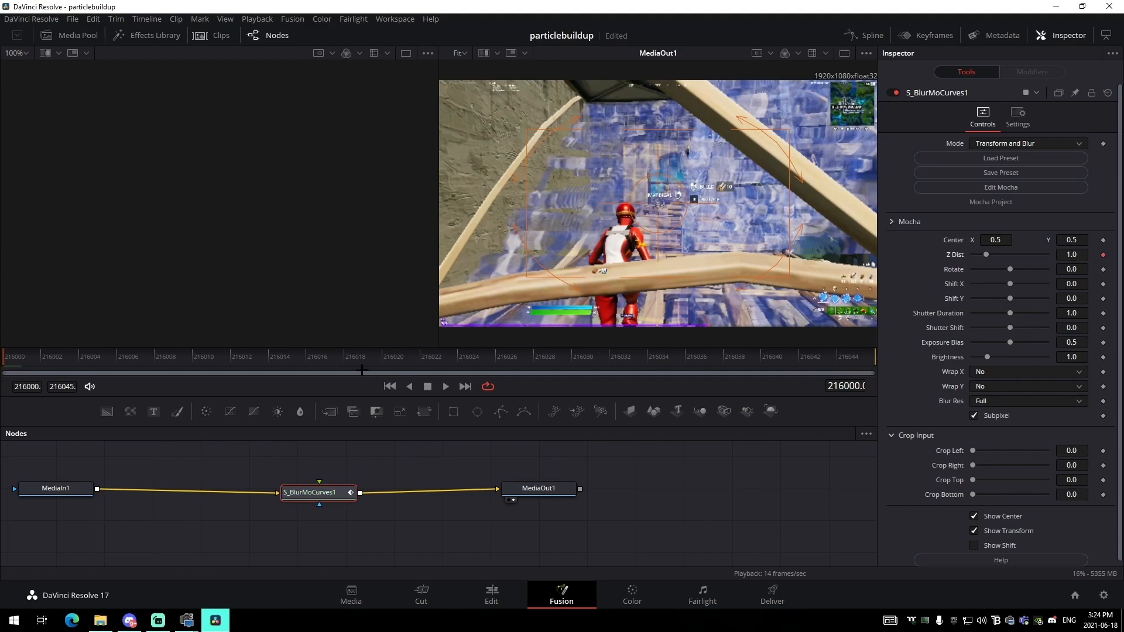
Keyframe the S_BlurMoCurves Z Dist from 1.0 at frame 216000 to 0.8 at frame 216033.
{"action": "left_click_drag", "start_coordinate": [362, 370], "coordinate": [632, 362]}
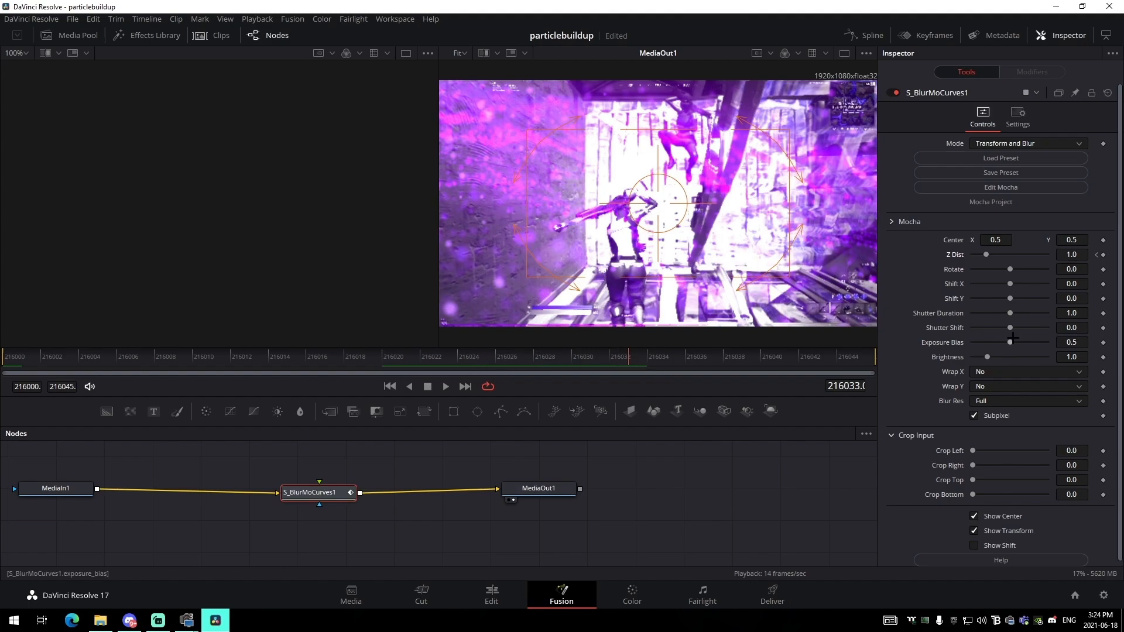
{"action": "left_click_drag", "start_coordinate": [987, 255], "coordinate": [984, 255]}
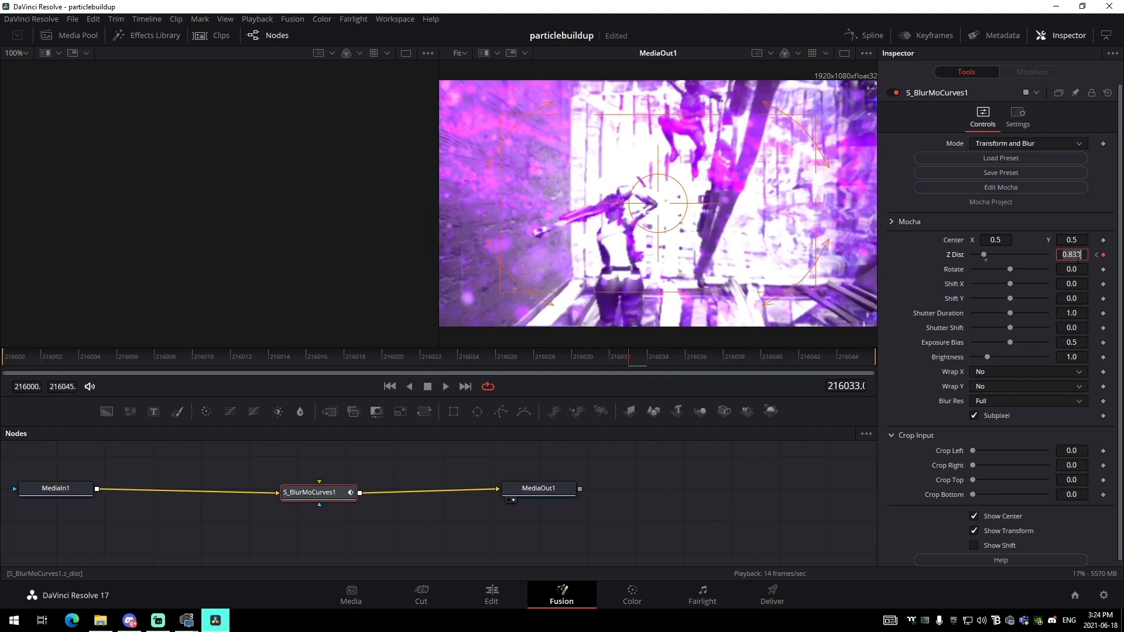
{"action": "type", "text": "0.8"}
{"action": "key", "text": "Tab"}
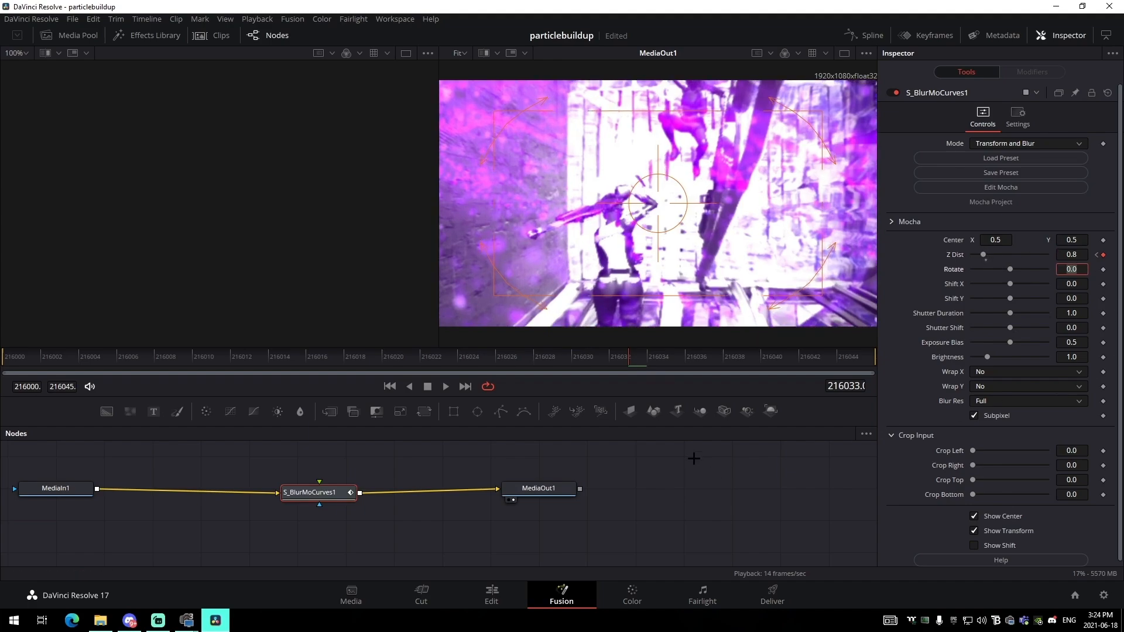
Keyframe the S_BlurMoCurves Z Dist back to 1.0 at the last frame, 216045.
{"action": "left_click", "coordinate": [694, 459]}
{"action": "left_click_drag", "start_coordinate": [754, 351], "coordinate": [1035, 353]}
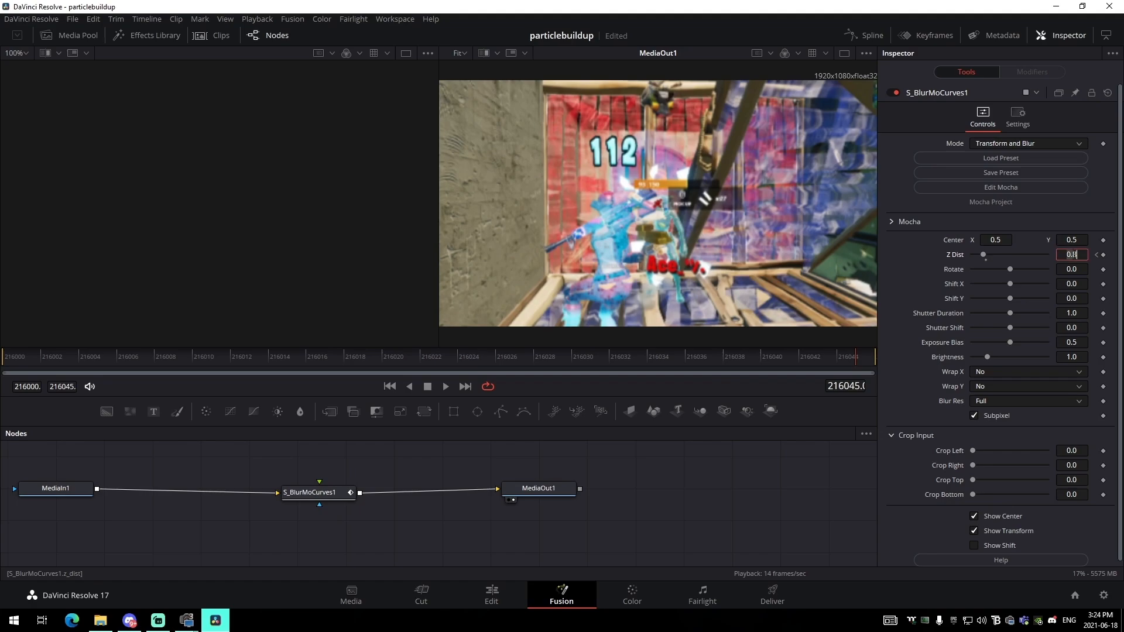
{"action": "type", "text": "1"}
{"action": "key", "text": "Tab"}
Show the Z Dist curve in the Spline editor and bend its handles into a steep drop, a flat hold and a steep final rise.
{"action": "left_click", "coordinate": [864, 30]}
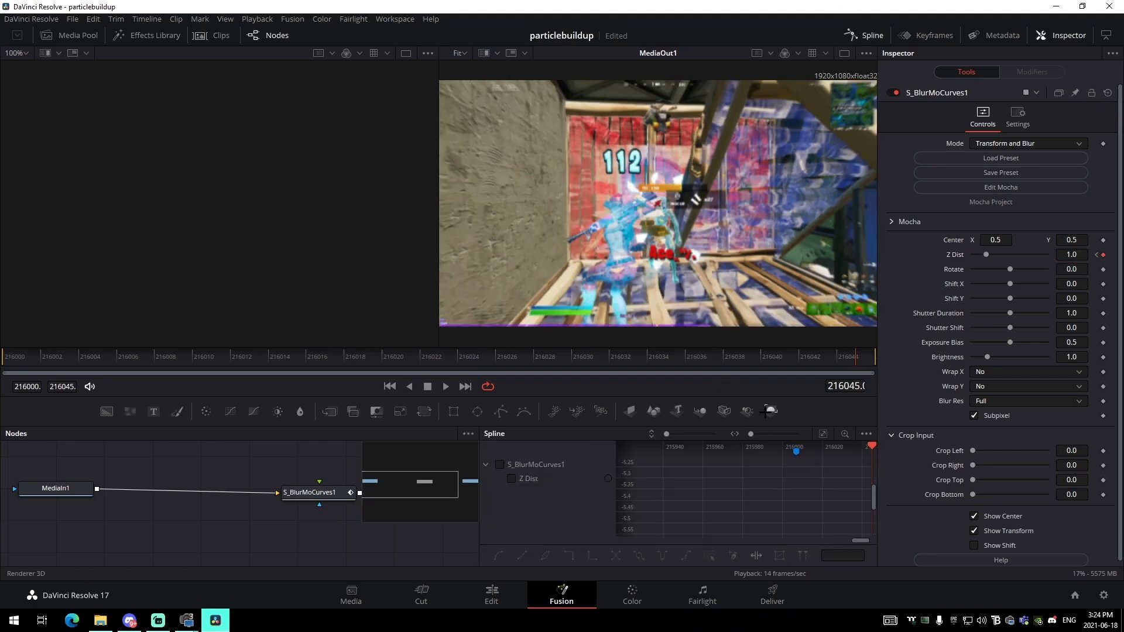
{"action": "left_click", "coordinate": [499, 465]}
{"action": "left_click", "coordinate": [825, 434]}
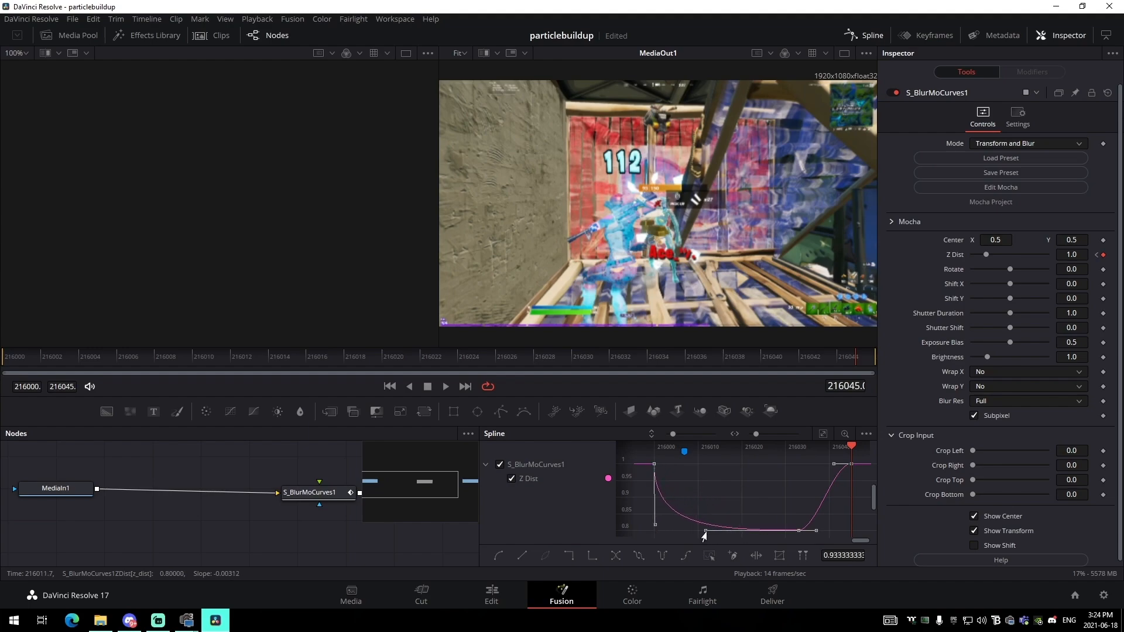
{"action": "left_click_drag", "start_coordinate": [817, 523], "coordinate": [696, 526]}
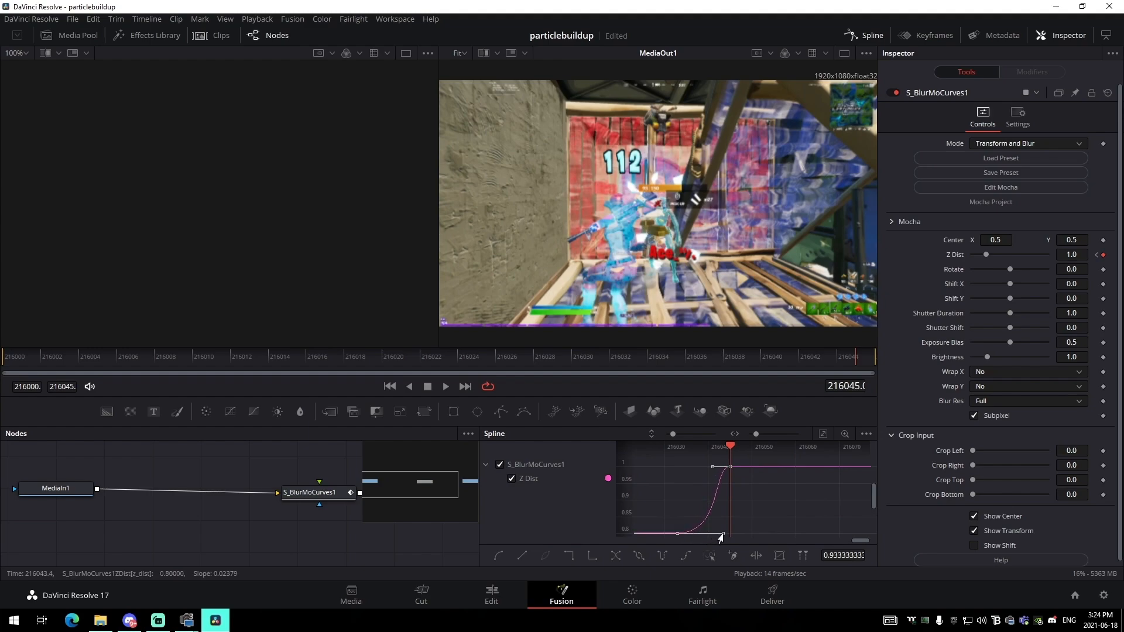
{"action": "left_click_drag", "start_coordinate": [718, 470], "coordinate": [729, 507]}
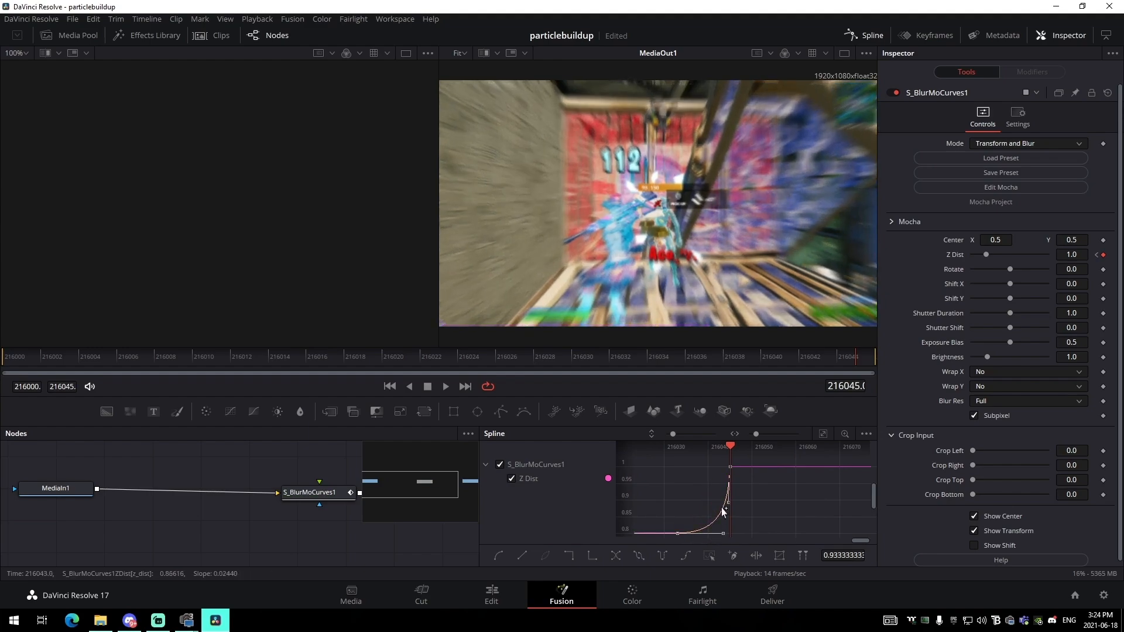
{"action": "left_click", "coordinate": [820, 433]}
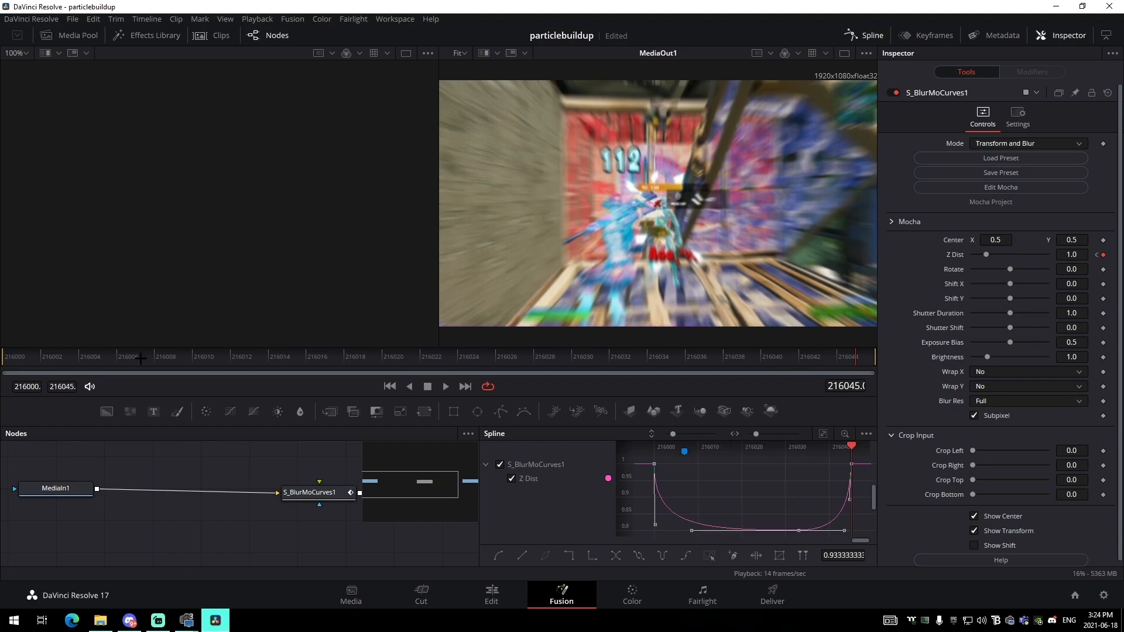
Play back the zoom in Fusion, return to the Edit page and preview the buildup from about 01:00:01:33.
{"action": "key", "text": "space"}
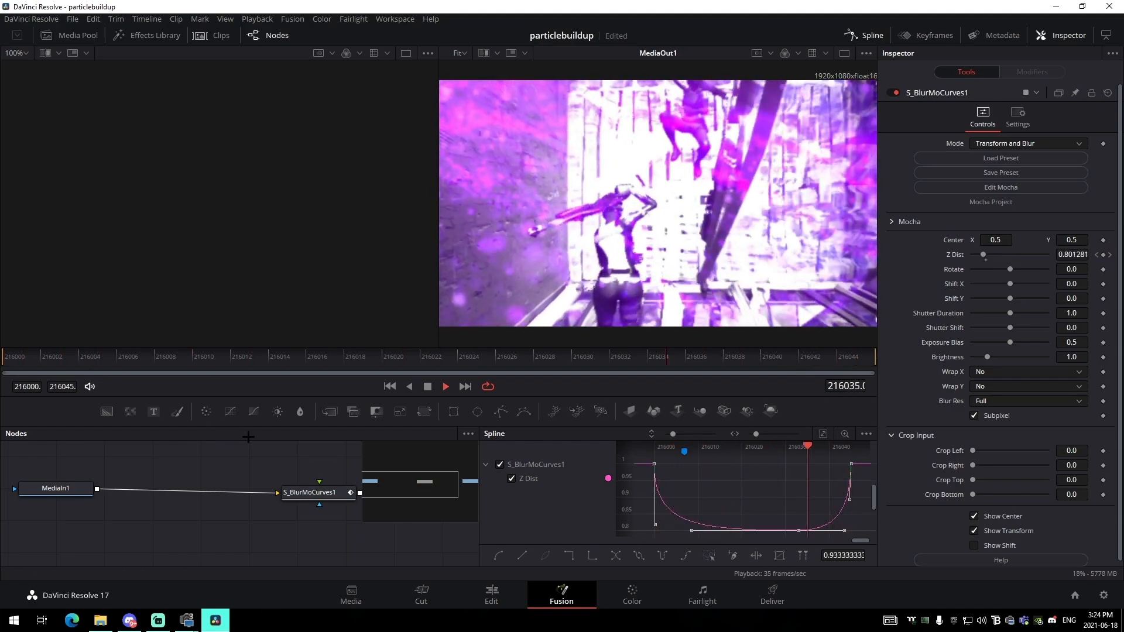
{"action": "left_click", "coordinate": [492, 595]}
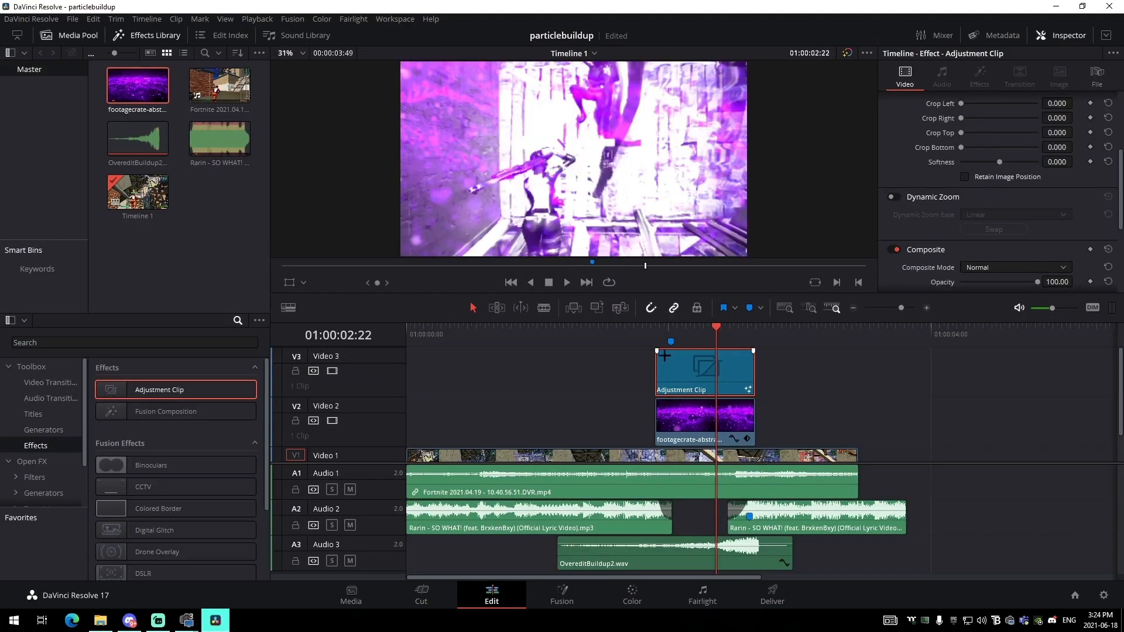
{"action": "left_click_drag", "start_coordinate": [644, 337], "coordinate": [611, 334]}
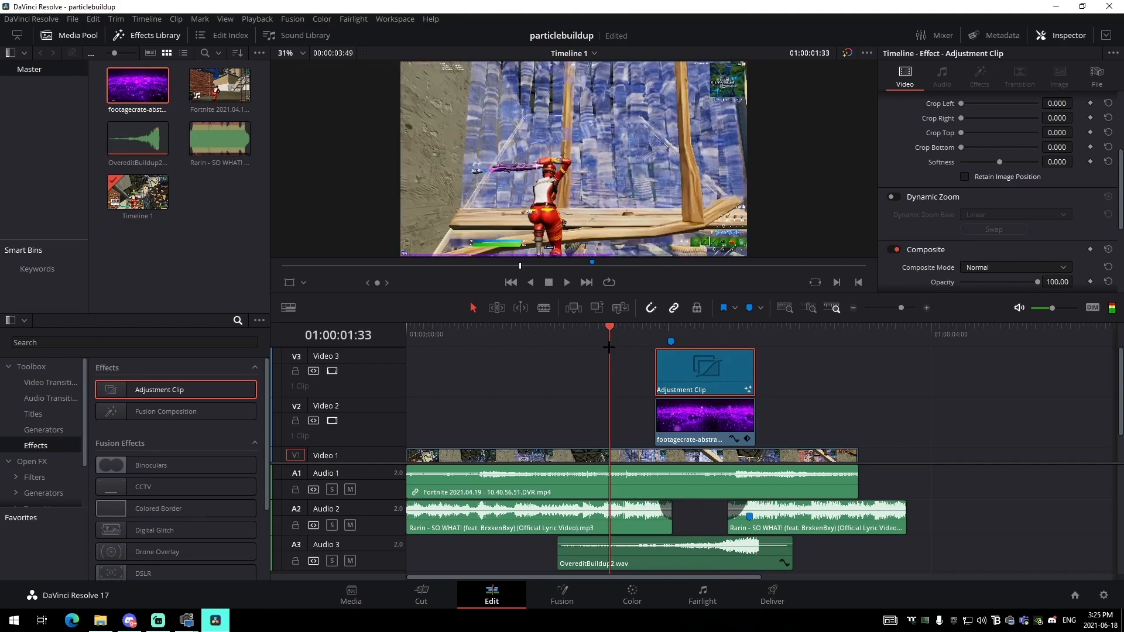
{"action": "key", "text": "space"}
{"action": "key", "text": "space"}
Place another Adjustment Clip on a new track above the first one, starting at 01:00:02:37.
{"action": "left_click", "coordinate": [750, 333]}
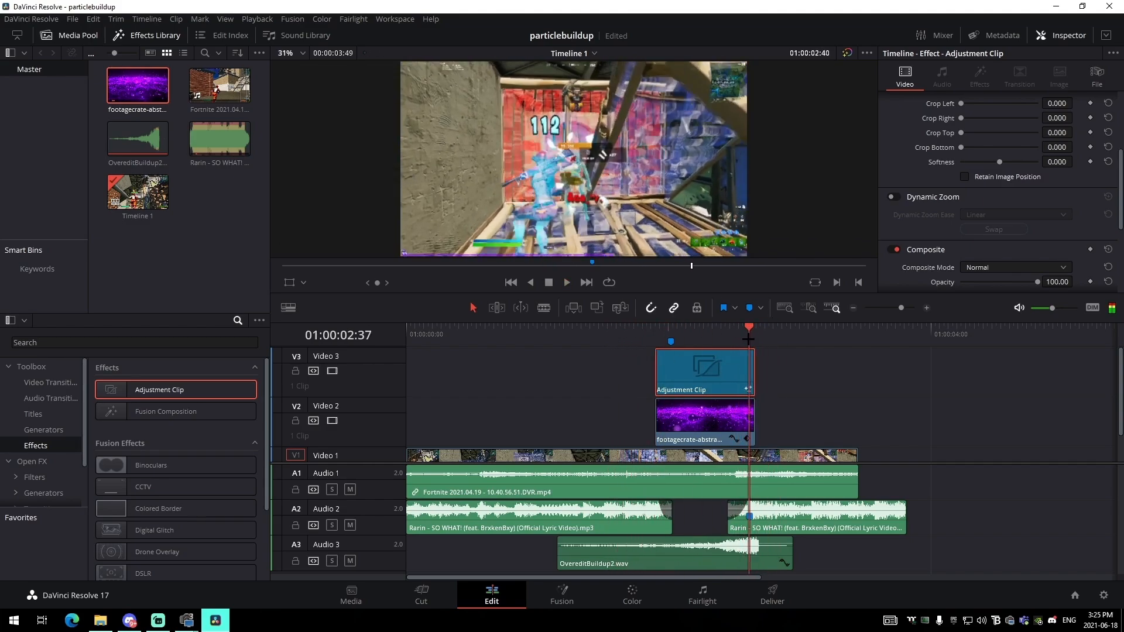
{"action": "left_click", "coordinate": [818, 409]}
{"action": "left_click_drag", "start_coordinate": [100, 383], "coordinate": [793, 356]}
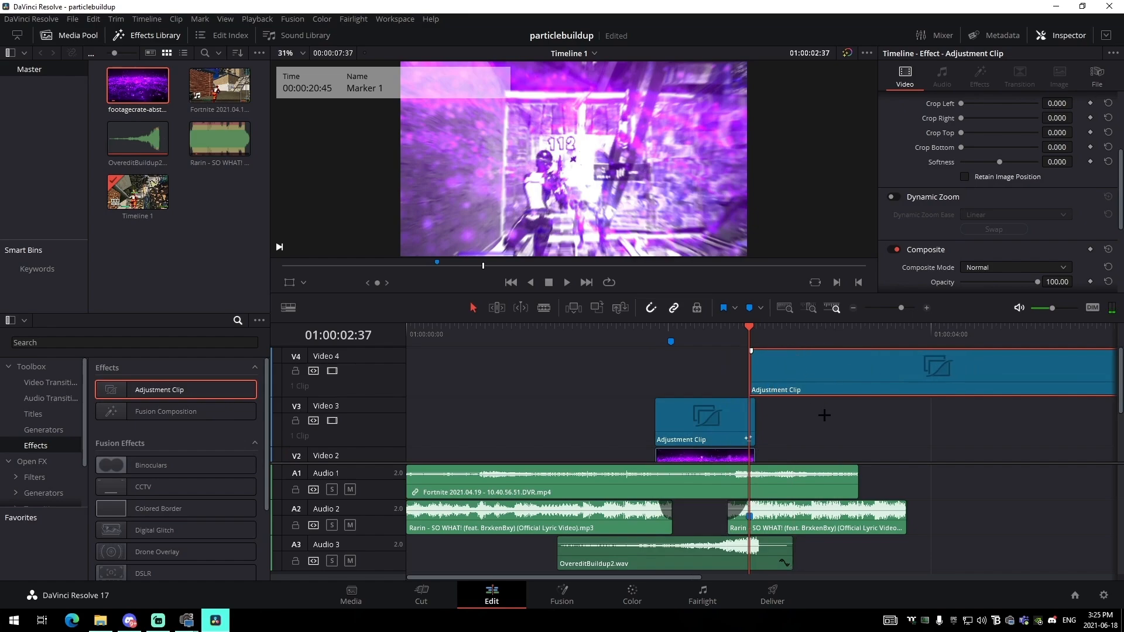
{"action": "left_click", "coordinate": [824, 415]}
Split the new adjustment clip at the gameplay clip's end at 01:00:03:27 and delete the excess.
{"action": "left_click", "coordinate": [859, 334]}
{"action": "left_click", "coordinate": [894, 381]}
{"action": "key", "text": "ctrl+b"}
{"action": "left_click", "coordinate": [902, 382]}
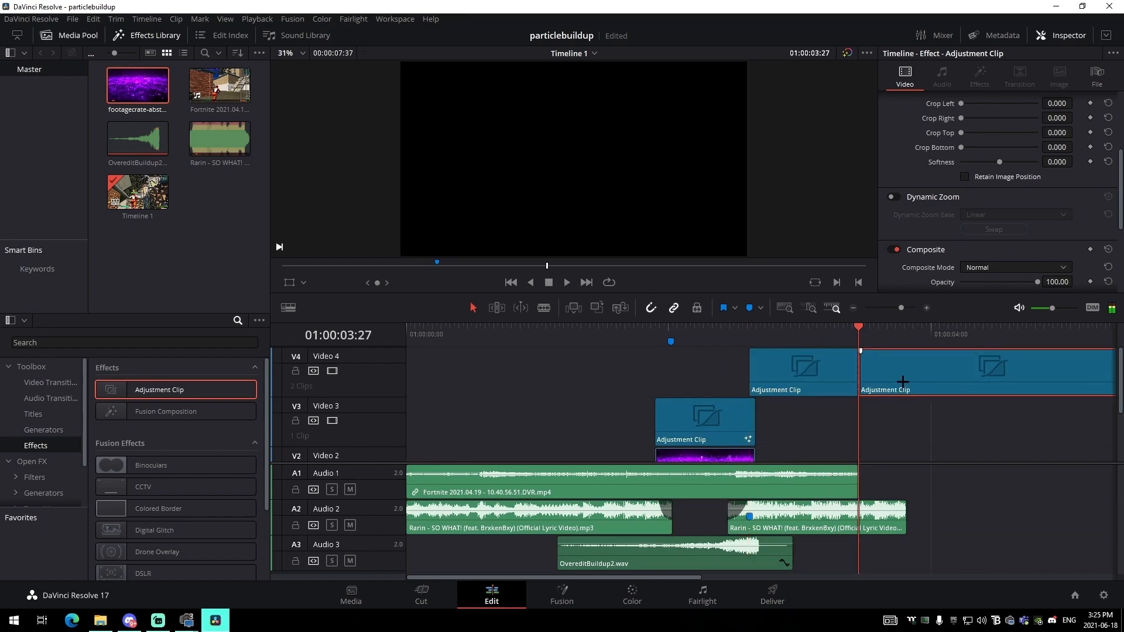
{"action": "key", "text": "Delete"}
Open the new adjustment clip in Fusion and try to add JoshyyCleanImpact2.ffx from the preset pack's AE\IMPACTS folder to the node graph.
{"action": "left_click", "coordinate": [756, 343]}
{"action": "left_click", "coordinate": [747, 333]}
{"action": "left_click", "coordinate": [779, 384]}
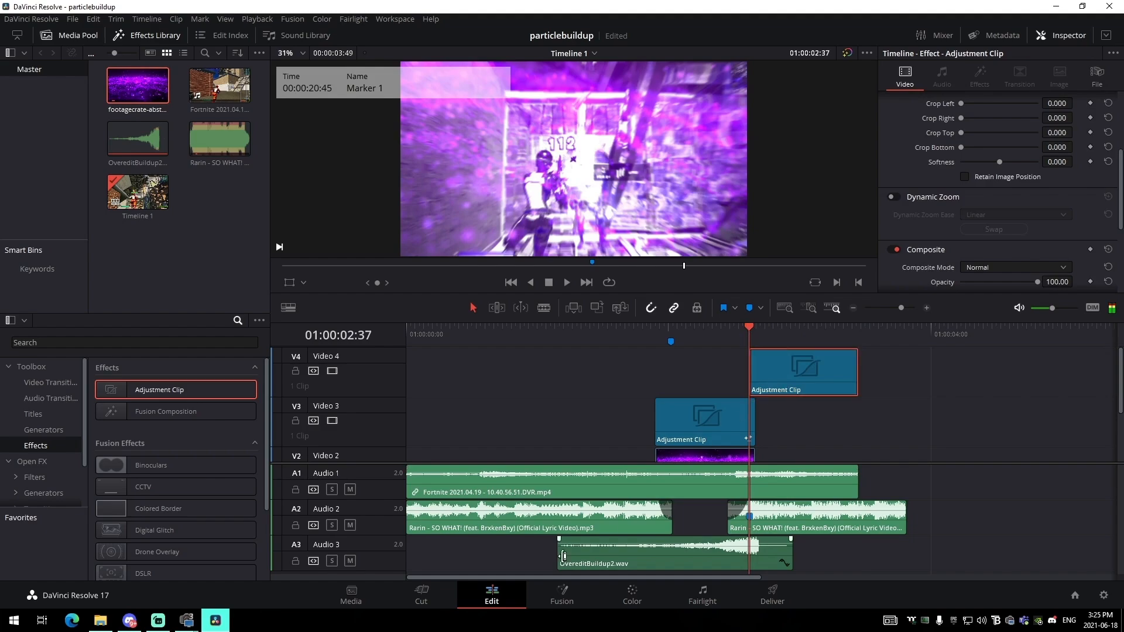
{"action": "left_click", "coordinate": [556, 591]}
{"action": "left_click", "coordinate": [101, 620]}
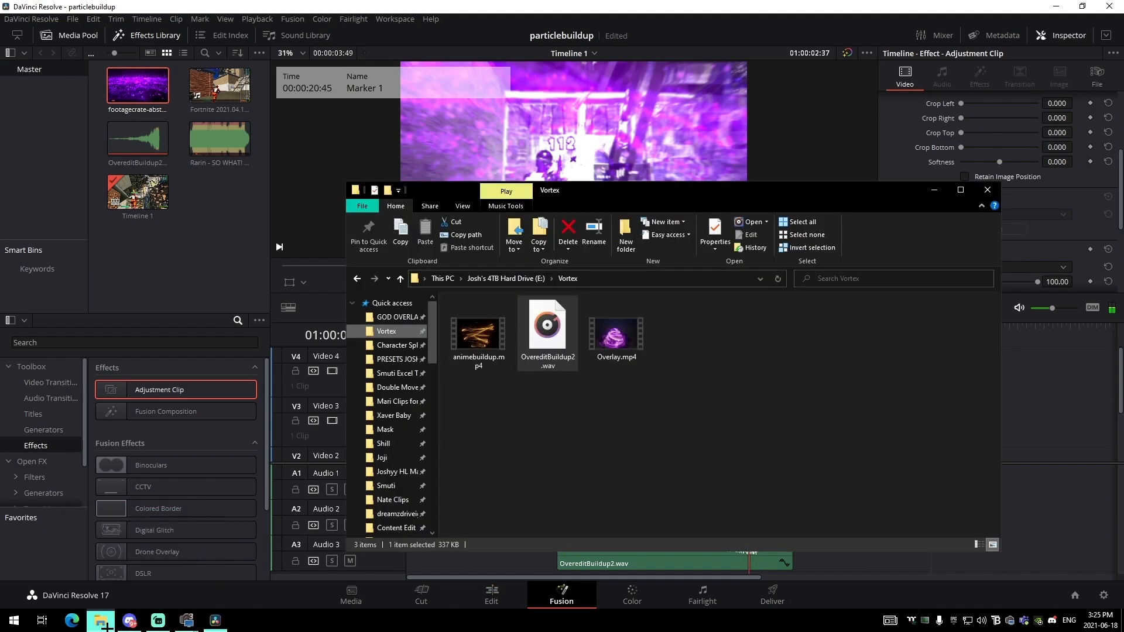
{"action": "scroll", "coordinate": [387, 457], "scroll_direction": "down", "scroll_amount": 1}
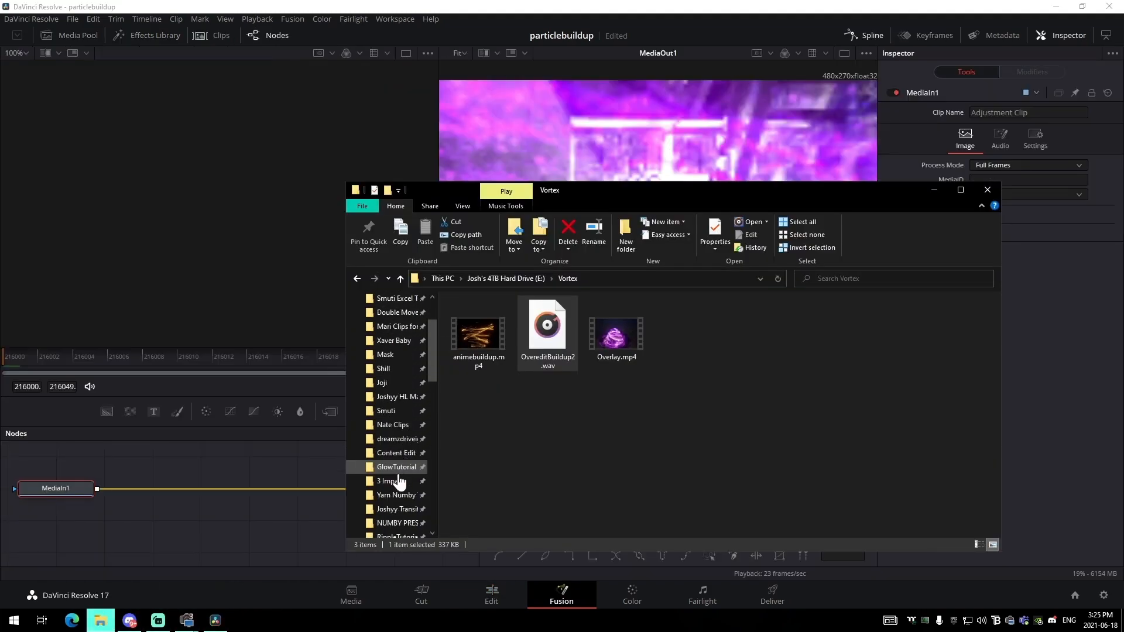
{"action": "scroll", "coordinate": [401, 469], "scroll_direction": "up", "scroll_amount": 3}
{"action": "left_click", "coordinate": [398, 361]}
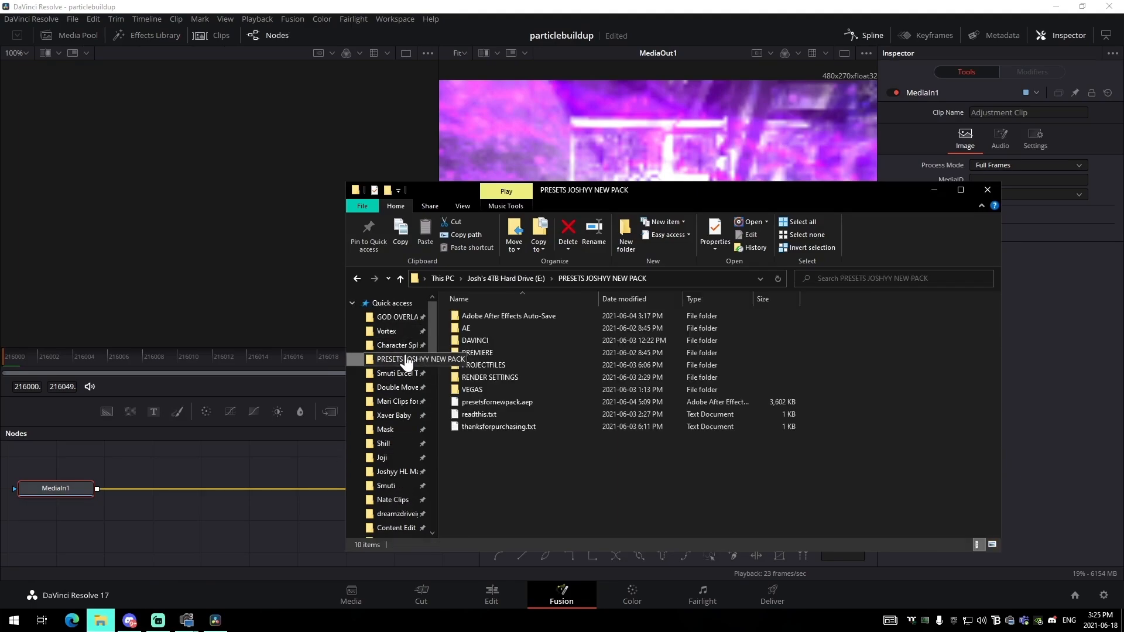
{"action": "double_click", "coordinate": [475, 329]}
{"action": "double_click", "coordinate": [475, 328]}
{"action": "left_click_drag", "start_coordinate": [498, 316], "coordinate": [276, 530]}
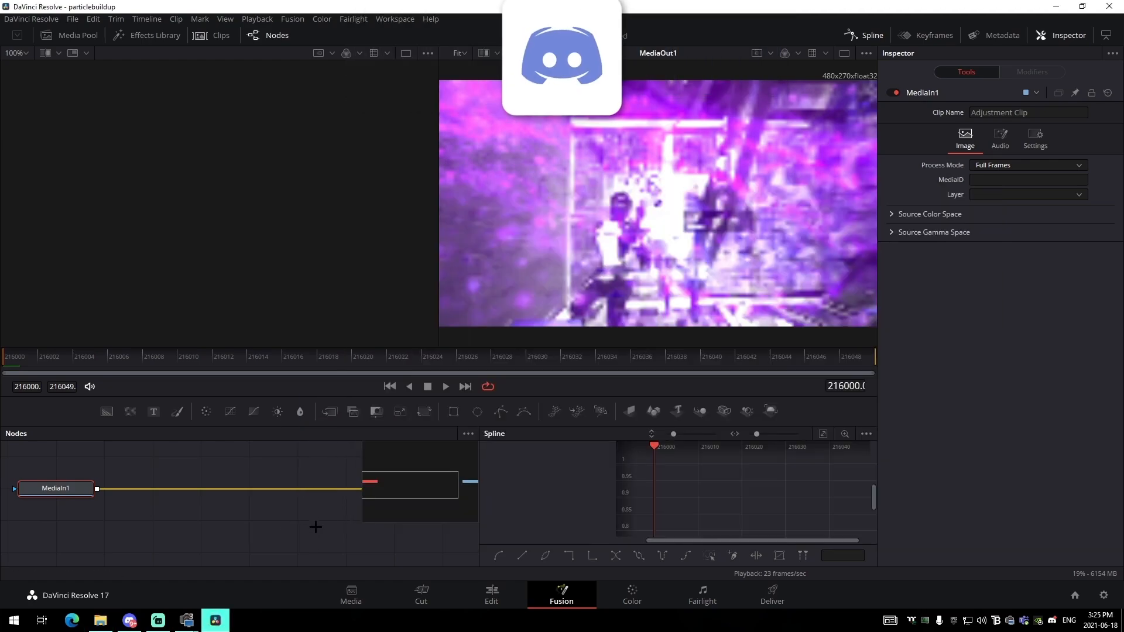
Close the Spline editor and try again to bring JoshyyCleanImpact2.ffx and JoshyyRGBImpact.ffx into the node graph.
{"action": "left_click", "coordinate": [880, 30]}
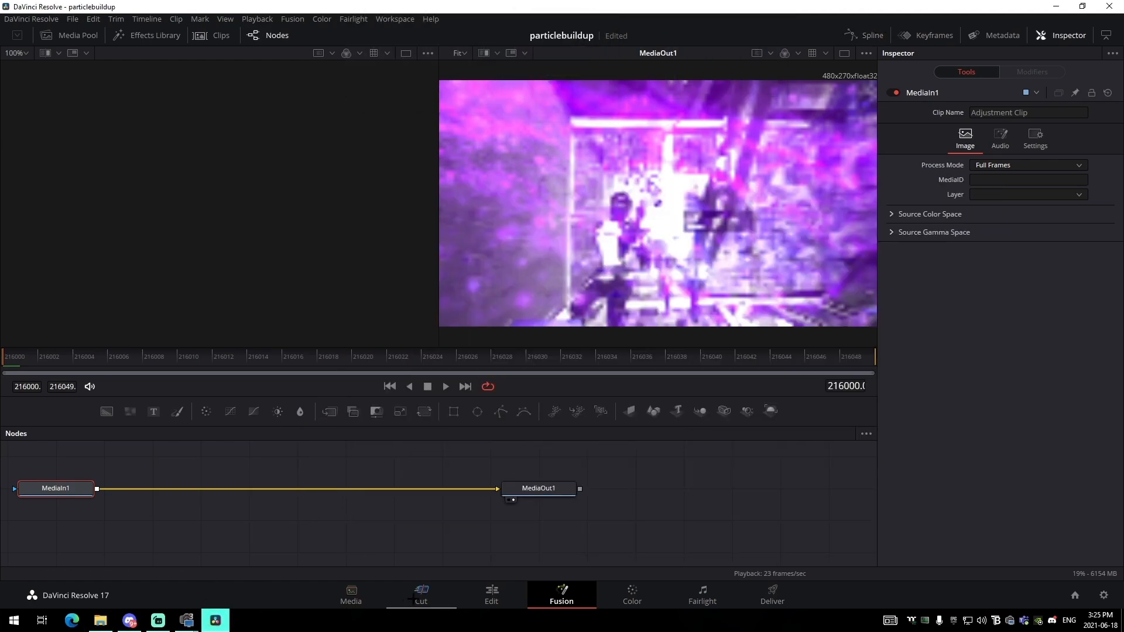
{"action": "left_click", "coordinate": [101, 620]}
{"action": "left_click_drag", "start_coordinate": [493, 318], "coordinate": [245, 515]}
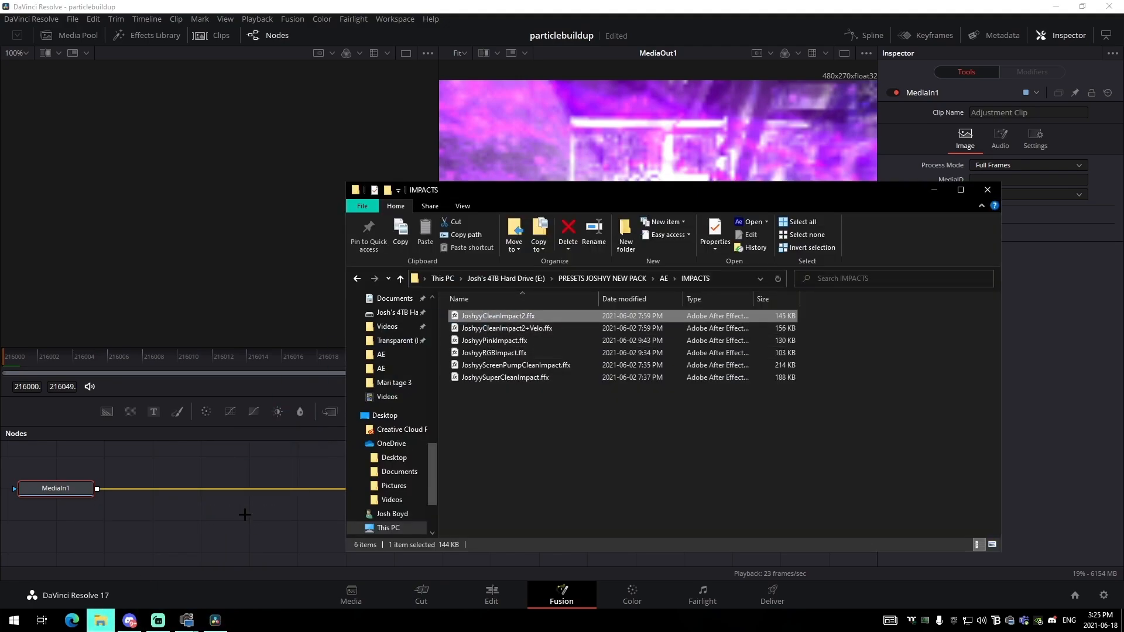
{"action": "left_click_drag", "start_coordinate": [493, 316], "coordinate": [253, 489]}
{"action": "left_click", "coordinate": [257, 481]}
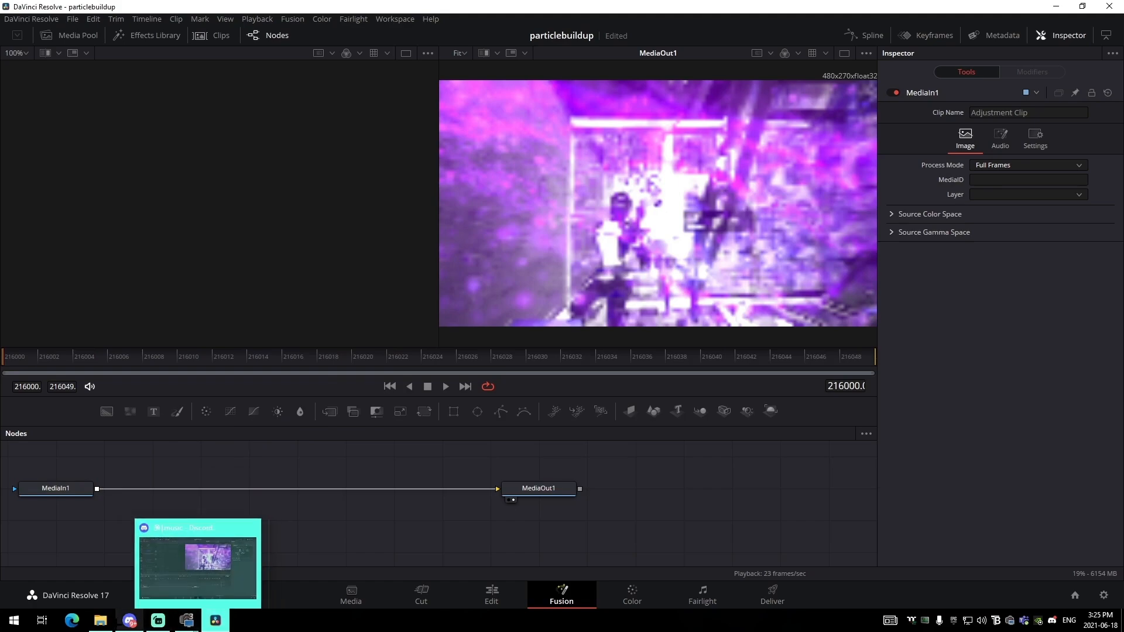
{"action": "left_click", "coordinate": [101, 621]}
{"action": "left_click_drag", "start_coordinate": [498, 316], "coordinate": [236, 540]}
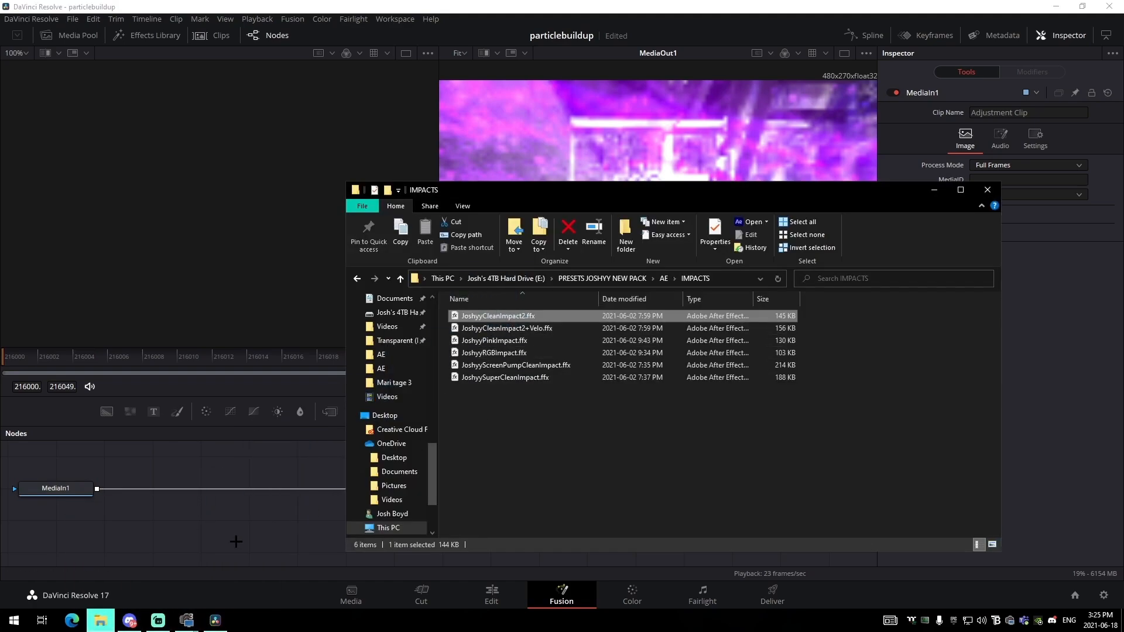
{"action": "left_click_drag", "start_coordinate": [495, 353], "coordinate": [265, 522]}
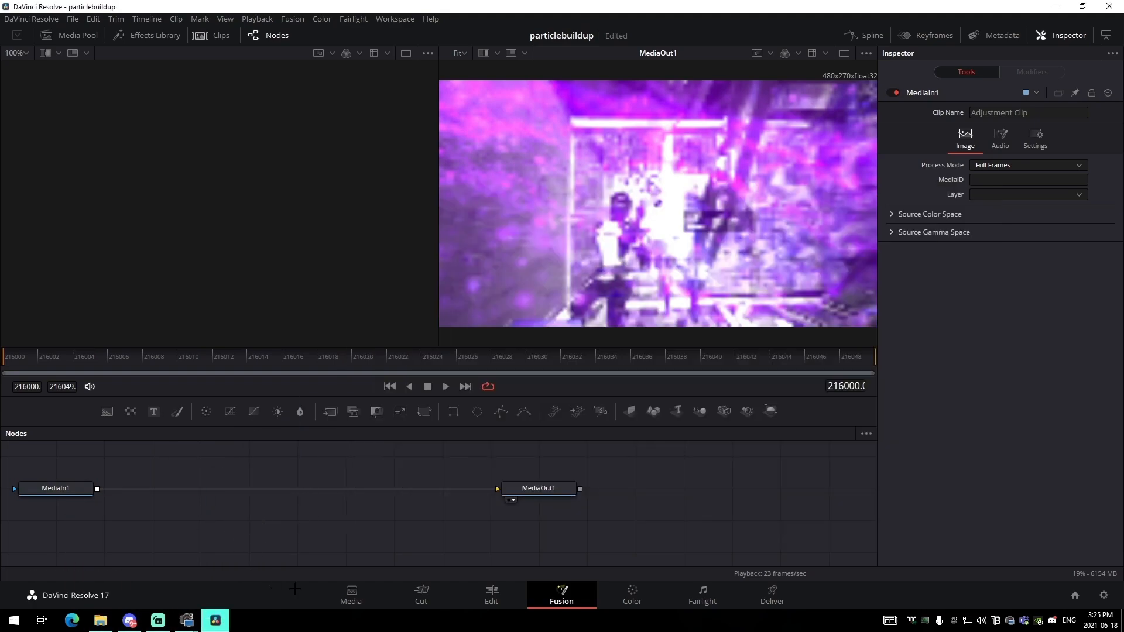
Reopen the new adjustment clip in Fusion, retry adding JoshyyCleanImpact2.ffx, and go back to the Edit page.
{"action": "left_click", "coordinate": [492, 595]}
{"action": "left_click", "coordinate": [779, 397]}
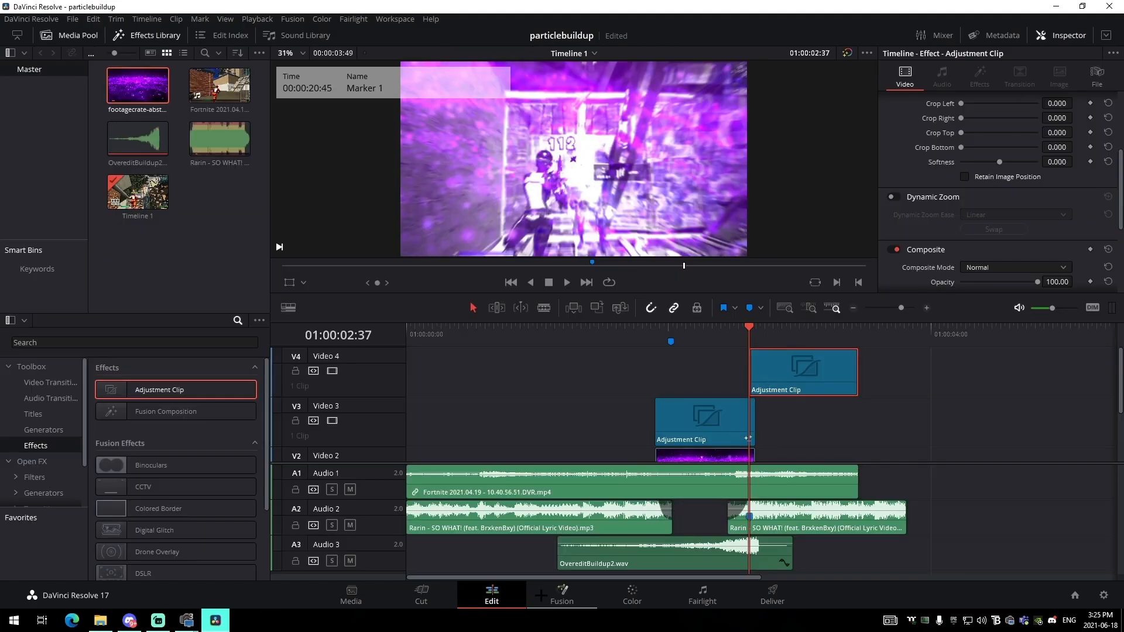
{"action": "left_click", "coordinate": [562, 596]}
{"action": "left_click", "coordinate": [101, 621]}
{"action": "left_click_drag", "start_coordinate": [498, 316], "coordinate": [236, 518]}
{"action": "left_click", "coordinate": [492, 595]}
{"action": "left_click", "coordinate": [539, 402]}
{"action": "scroll", "coordinate": [537, 399], "scroll_direction": "down", "scroll_amount": 2}
{"action": "scroll", "coordinate": [570, 402], "scroll_direction": "up", "scroll_amount": 2}
{"action": "left_click", "coordinate": [573, 400]}
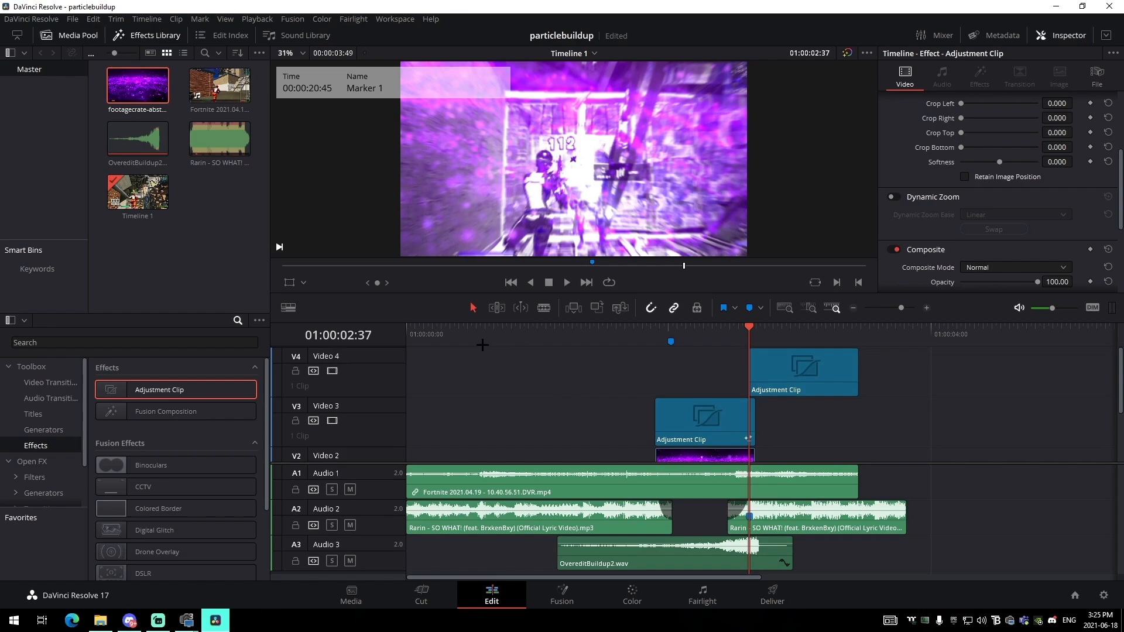
{"action": "scroll", "coordinate": [483, 345], "scroll_direction": "down", "scroll_amount": 2}
{"action": "left_click_drag", "start_coordinate": [501, 333], "coordinate": [533, 333]}
{"action": "left_click", "coordinate": [583, 438]}
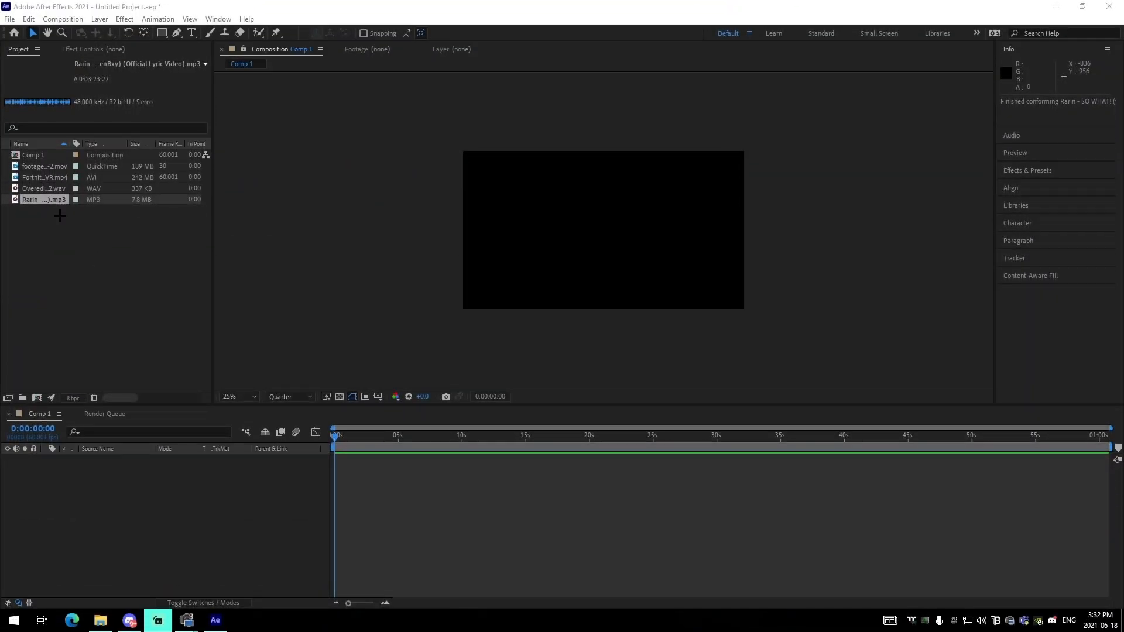
Switch to After Effects and look through the imported particle footage, Fortnite clip, buildup sound and Rarin song.
{"action": "left_click_drag", "start_coordinate": [82, 277], "coordinate": [45, 141]}
{"action": "left_click", "coordinate": [57, 227]}
{"action": "left_click_drag", "start_coordinate": [57, 227], "coordinate": [45, 186]}
{"action": "left_click", "coordinate": [50, 203]}
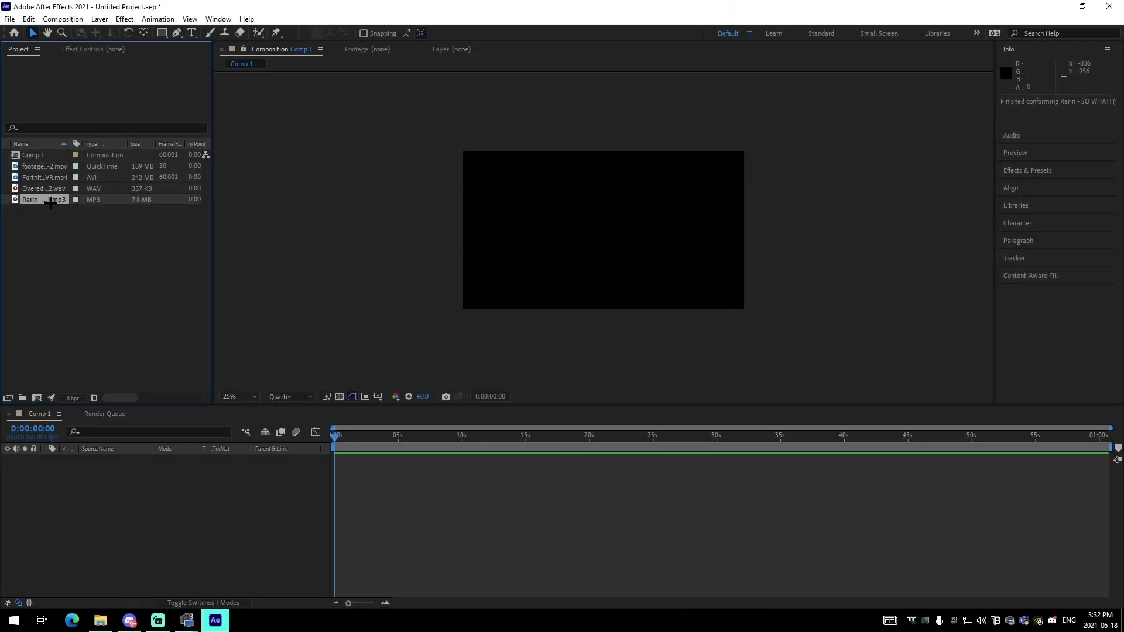
{"action": "left_click", "coordinate": [49, 190]}
{"action": "left_click", "coordinate": [49, 200]}
{"action": "left_click", "coordinate": [48, 180]}
{"action": "left_click", "coordinate": [48, 168]}
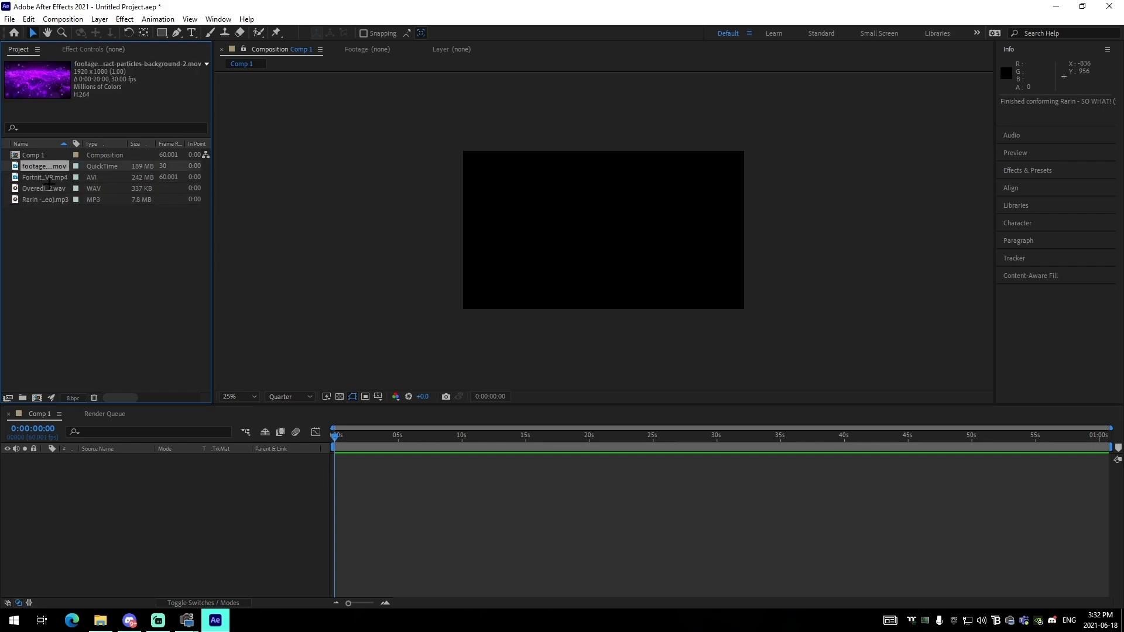
{"action": "left_click", "coordinate": [63, 216]}
Add the Rarin song to Comp 1, reveal its waveform, and trim its start to about 0:00:15:45.
{"action": "mouse_move", "coordinate": [42, 205]}
{"action": "left_mouse_down"}
{"action": "mouse_move", "coordinate": [375, 413]}
{"action": "mouse_move", "coordinate": [407, 493]}
{"action": "mouse_move", "coordinate": [368, 460]}
{"action": "mouse_move", "coordinate": [846, 460]}
{"action": "mouse_move", "coordinate": [632, 476]}
{"action": "mouse_move", "coordinate": [535, 462]}
{"action": "left_mouse_up"}
{"action": "key", "text": "l"}
{"action": "key", "text": "l"}
{"action": "left_click", "coordinate": [657, 437]}
{"action": "key", "text": "space"}
{"action": "key", "text": "space"}
Open the system volume mixer and return to the composition timeline.
{"action": "right_click", "coordinate": [982, 620]}
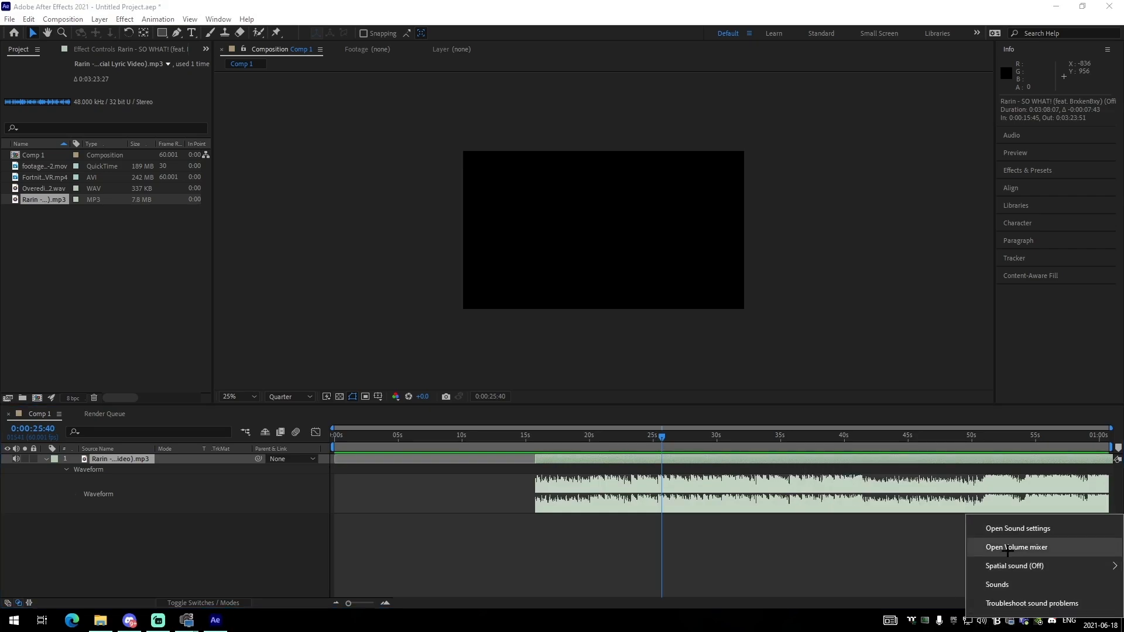
{"action": "left_click", "coordinate": [1007, 548]}
{"action": "left_click", "coordinate": [694, 542]}
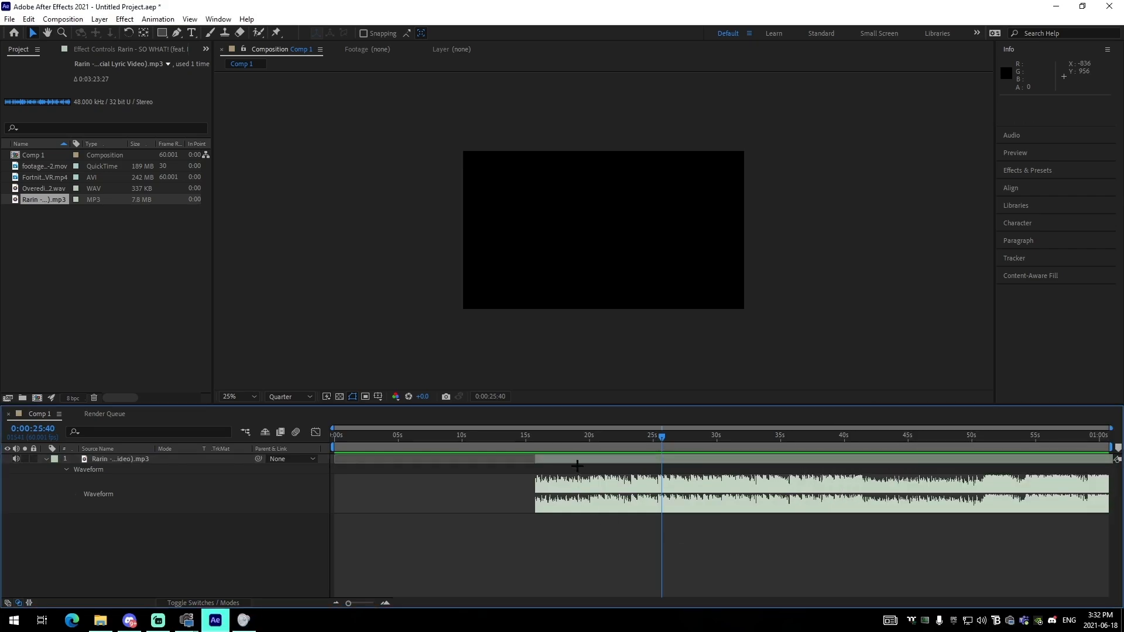
Play through the song's opening and add a layer marker on the beat at 0:00:20:43.
{"action": "left_click", "coordinate": [532, 437]}
{"action": "key", "text": "space"}
{"action": "key", "text": "space"}
{"action": "left_click", "coordinate": [567, 438]}
{"action": "key", "text": "space"}
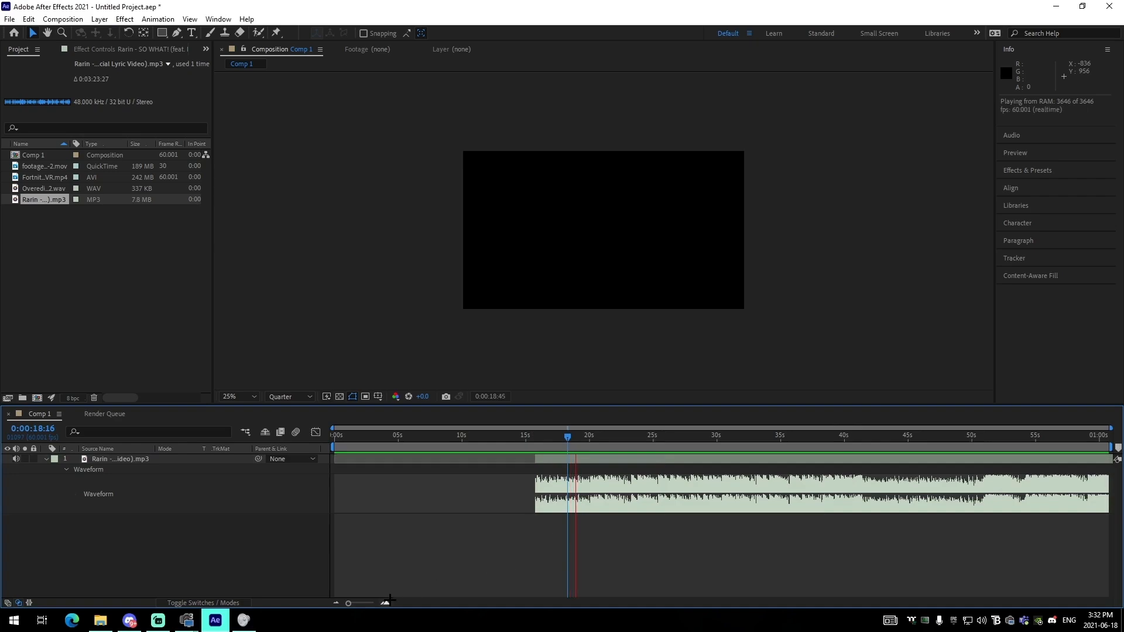
{"action": "left_click", "coordinate": [387, 602]}
{"action": "key", "text": "space"}
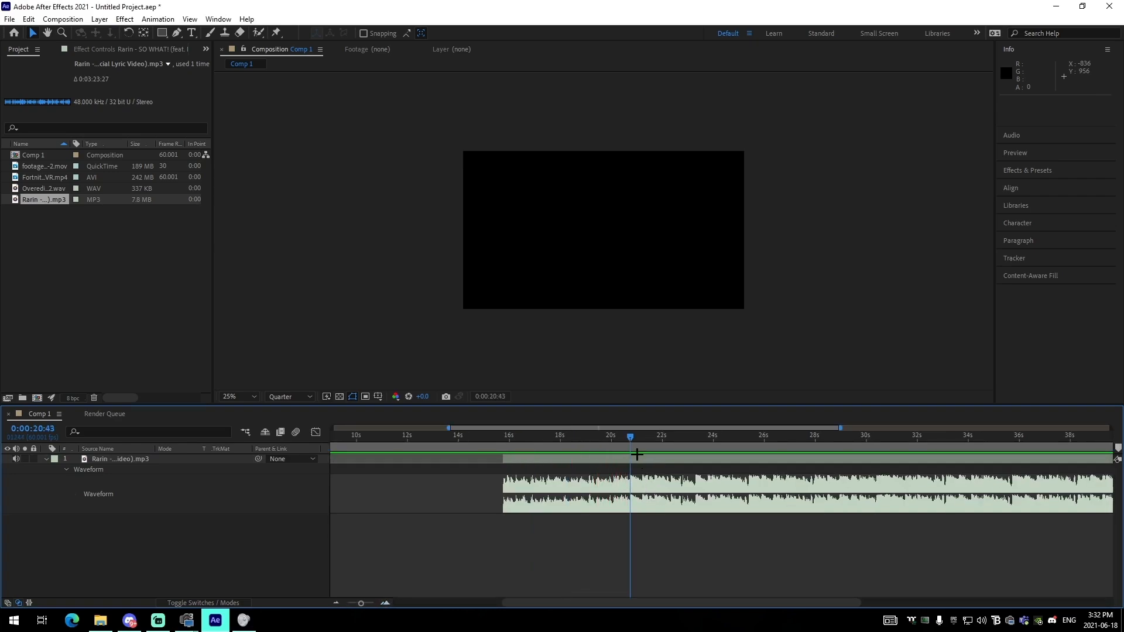
{"action": "left_click", "coordinate": [640, 459]}
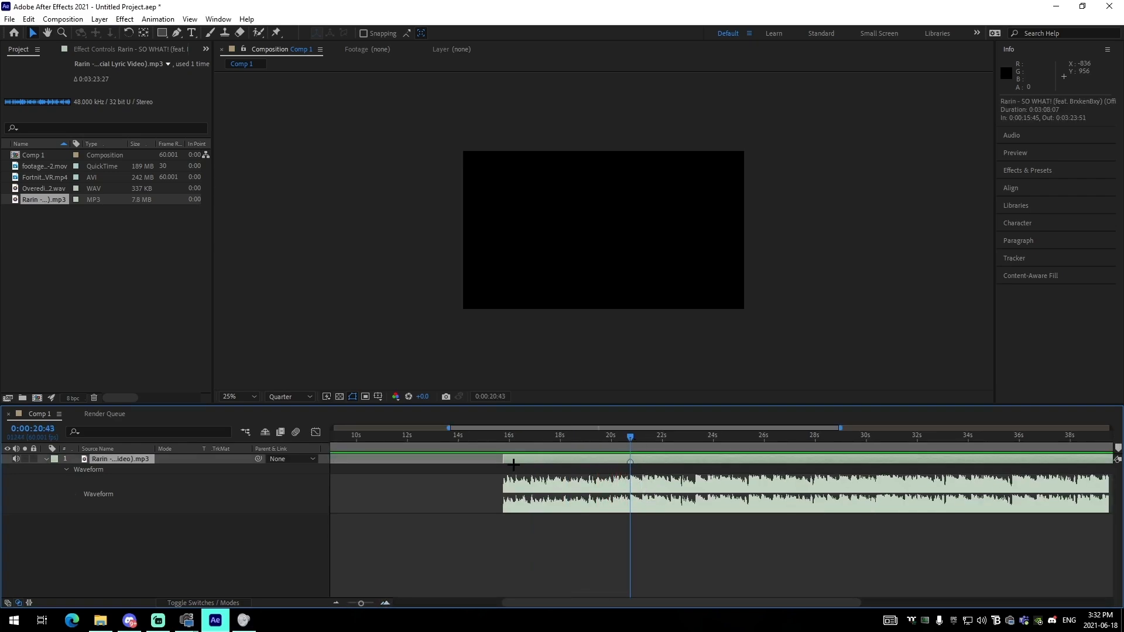
Shift the trimmed song to the start of the composition and trim its end at 0:00:03:42.
{"action": "left_click_drag", "start_coordinate": [514, 465], "coordinate": [389, 472]}
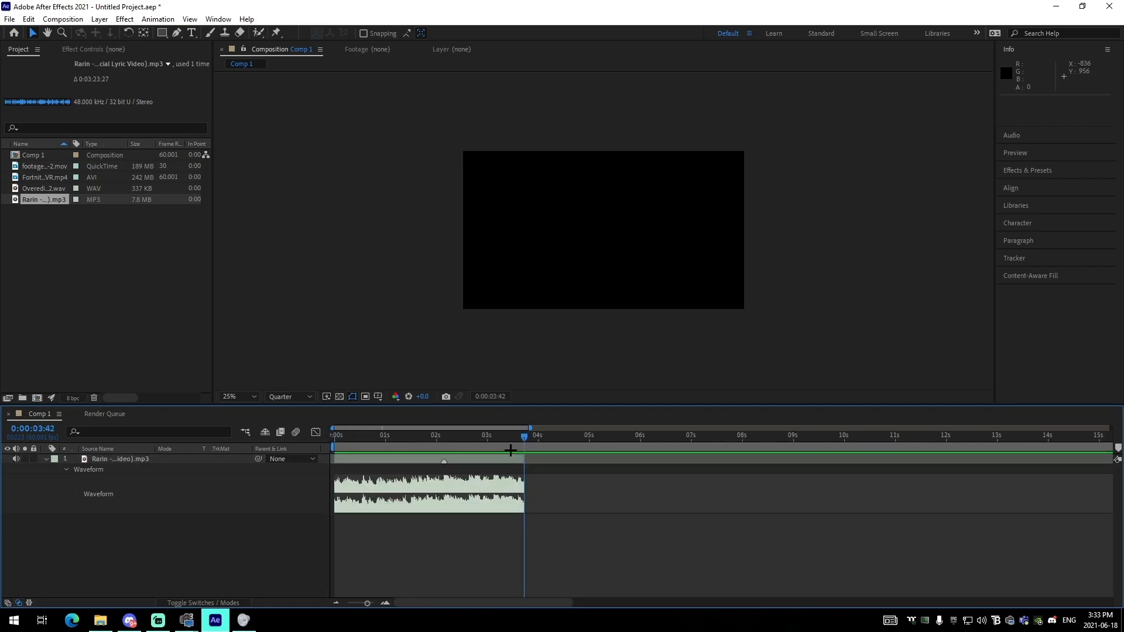
Split the song at 0:00:01:58, shortly before the beat marker, and move the second part to start at 0:00:02:21.
{"action": "left_click_drag", "start_coordinate": [431, 438], "coordinate": [444, 442]}
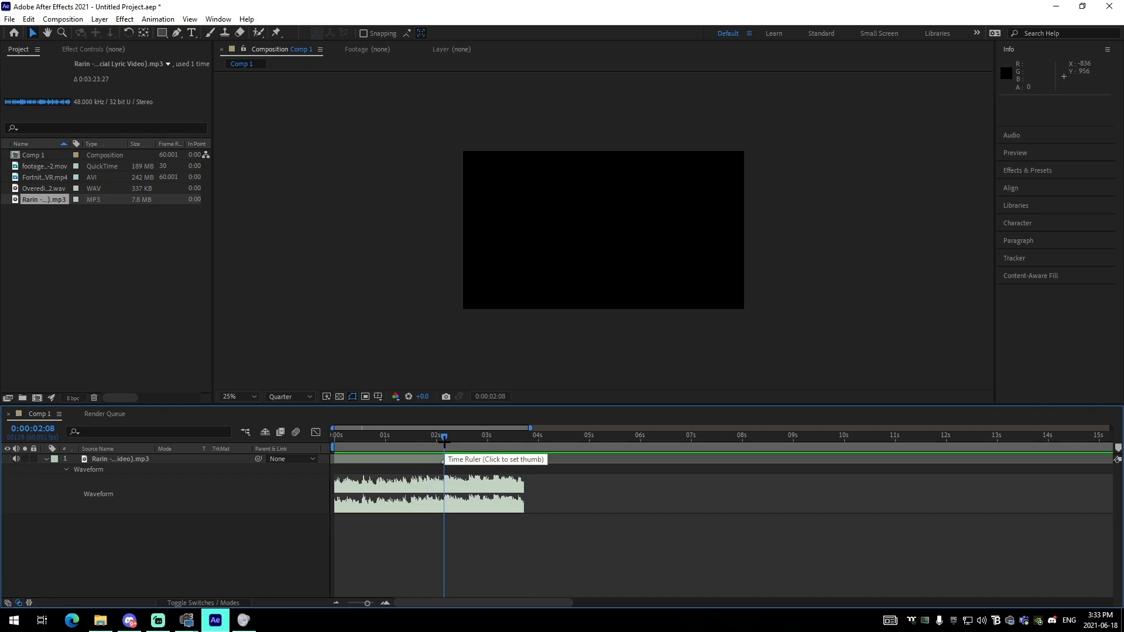
{"action": "key", "text": "Page_Up"}
{"action": "key", "text": "Page_Up"}
{"action": "key", "text": "Page_Up"}
{"action": "key", "text": "Page_Up"}
{"action": "key", "text": "Page_Up"}
{"action": "key", "text": "Page_Up"}
{"action": "key", "text": "Page_Up"}
{"action": "key", "text": "Page_Up"}
{"action": "key", "text": "Page_Up"}
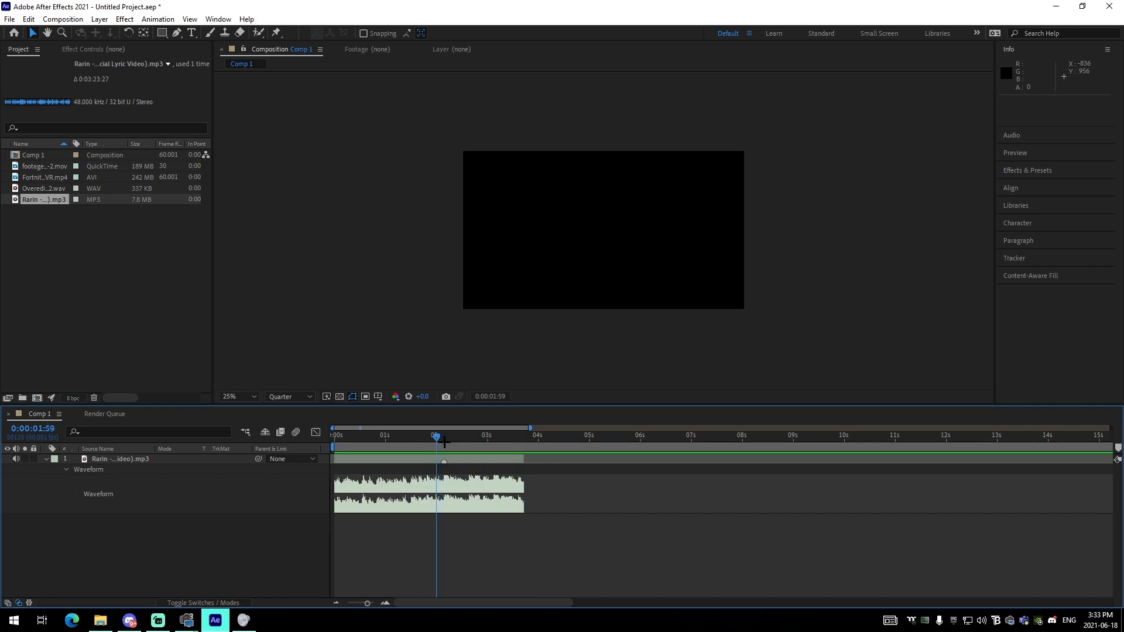
{"action": "key", "text": "ctrl+shift+d"}
{"action": "left_click", "coordinate": [387, 602]}
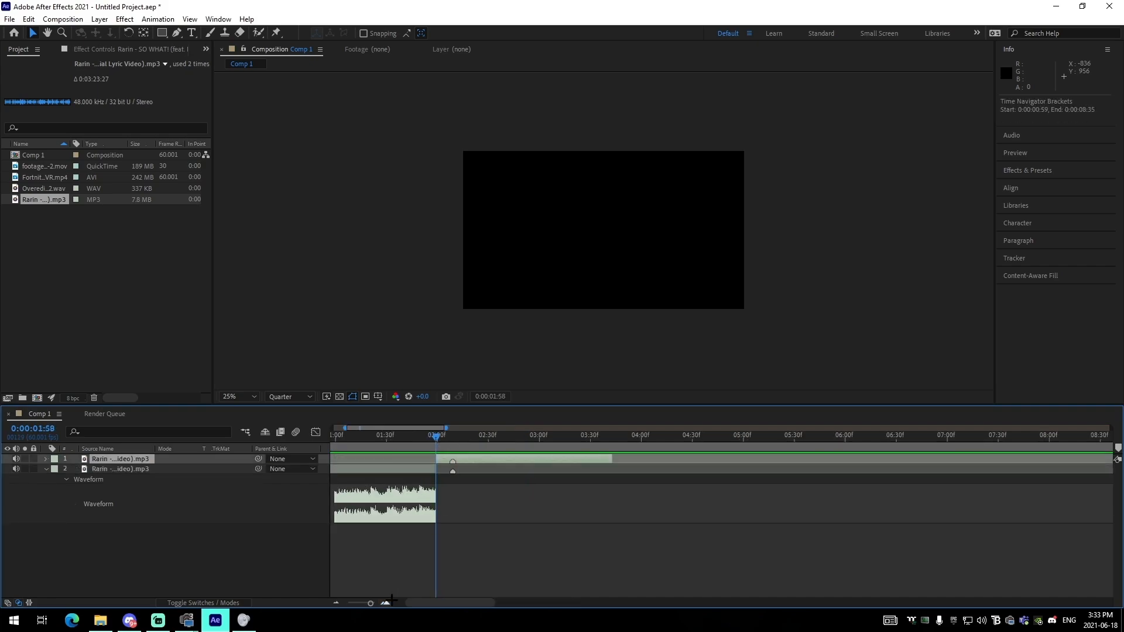
{"action": "left_click_drag", "start_coordinate": [499, 462], "coordinate": [538, 462]}
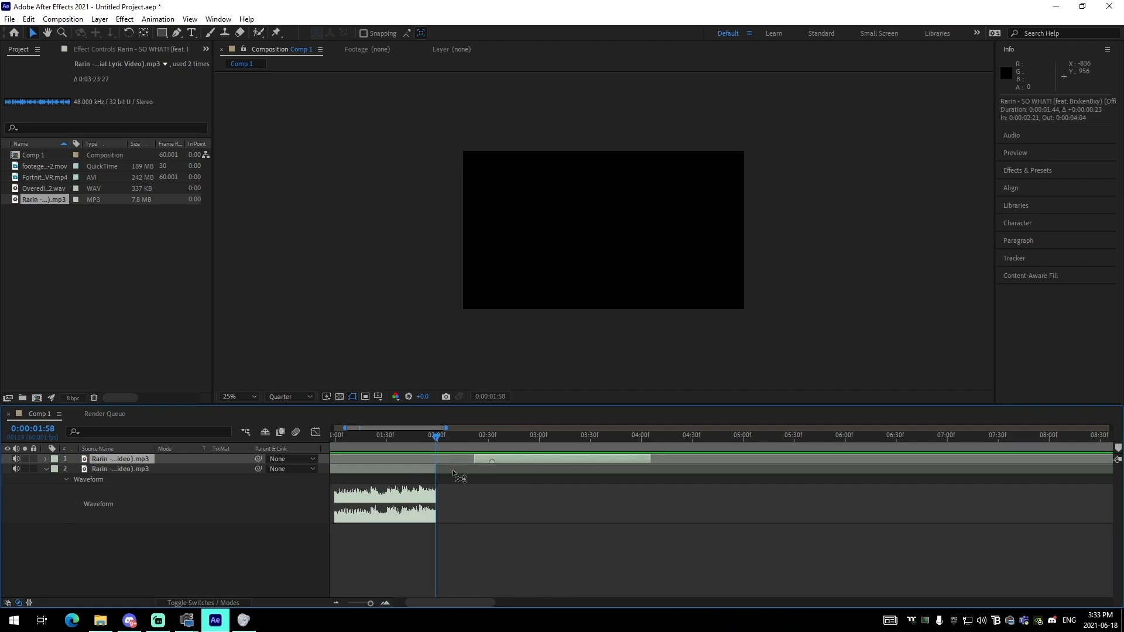
Fade in the second song part by keyframing its Audio Levels from -30 dB at 0:00:02:21 to 0 dB at 0:00:02:31.
{"action": "left_click", "coordinate": [481, 444], "text": "shift"}
{"action": "key", "text": "l"}
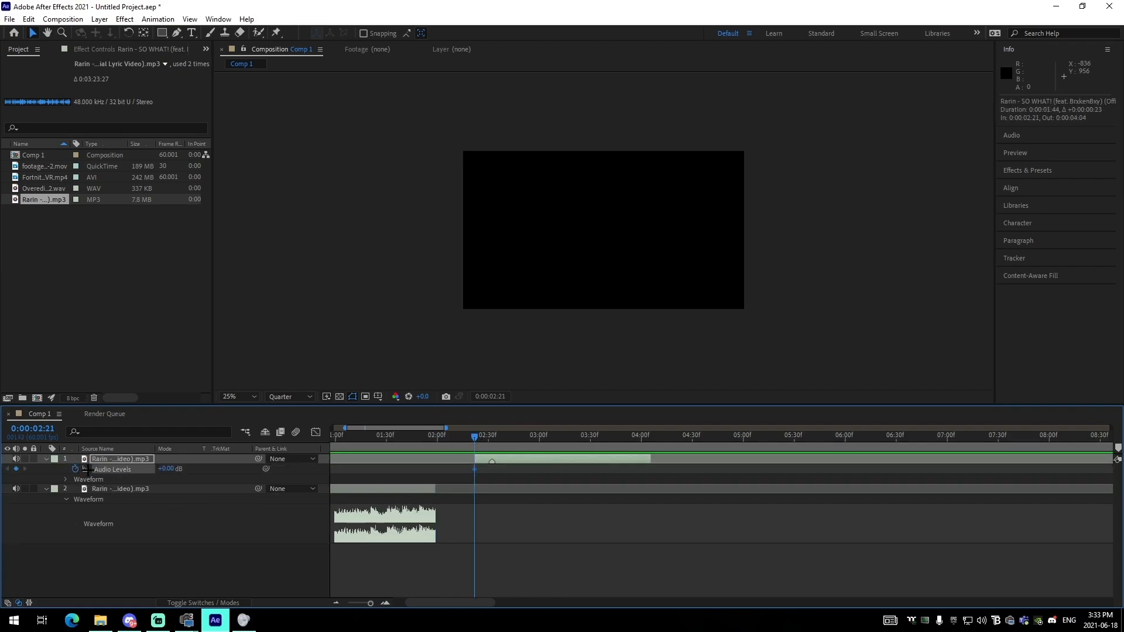
{"action": "left_click", "coordinate": [168, 469]}
{"action": "type", "text": "-30"}
{"action": "key", "text": "Return"}
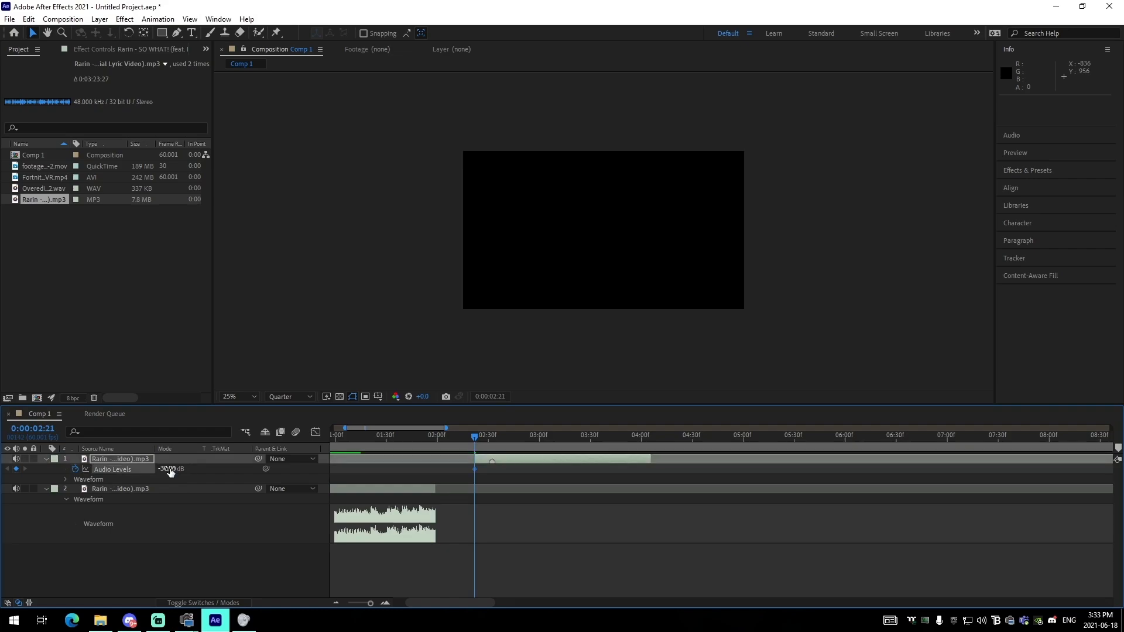
{"action": "key", "text": "shift+Page_Down"}
{"action": "left_click", "coordinate": [169, 469]}
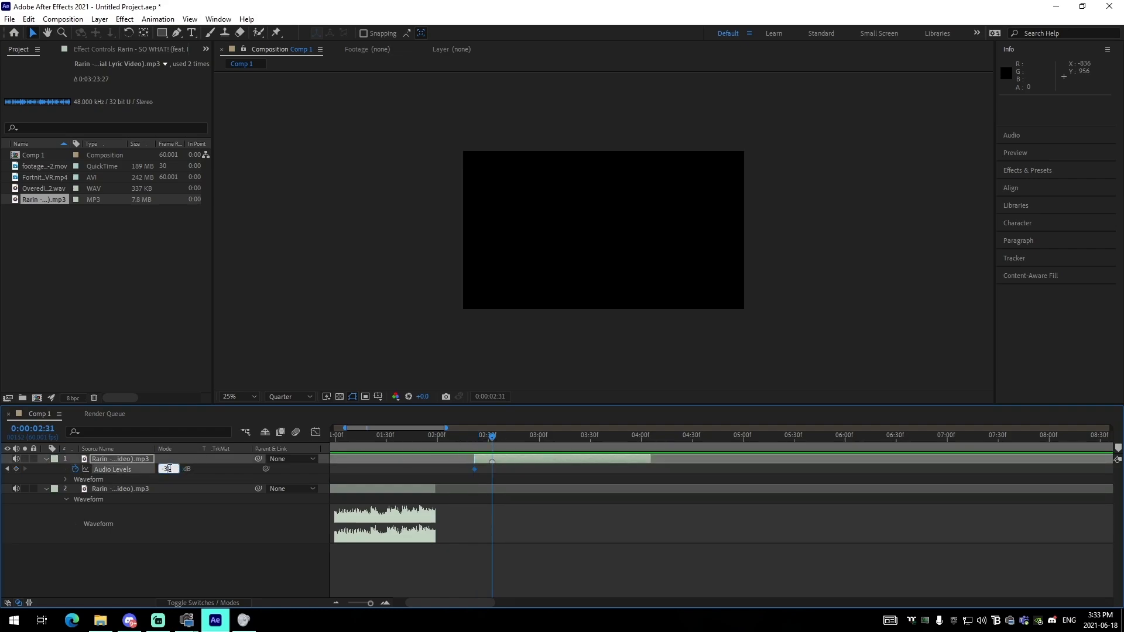
{"action": "type", "text": "0"}
{"action": "key", "text": "Return"}
Fade out the first song part by keyframing its Audio Levels from 0 dB at 0:00:01:53 to -30 dB at 0:00:01:58.
{"action": "left_click", "coordinate": [433, 441]}
{"action": "left_click", "coordinate": [437, 440]}
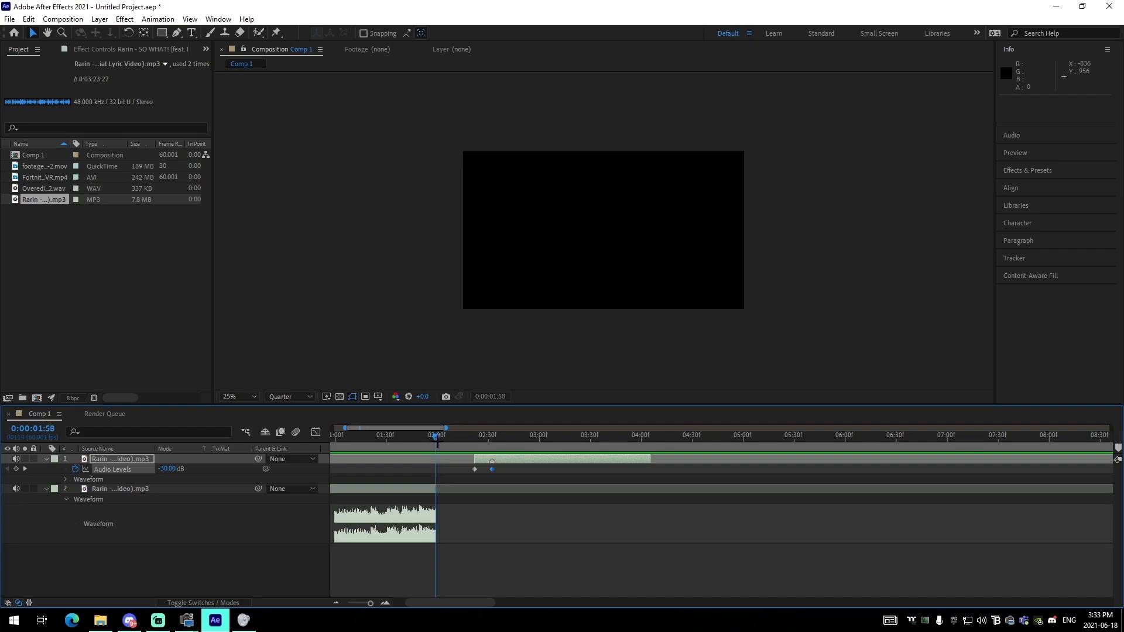
{"action": "left_click", "coordinate": [427, 489]}
{"action": "key", "text": "l"}
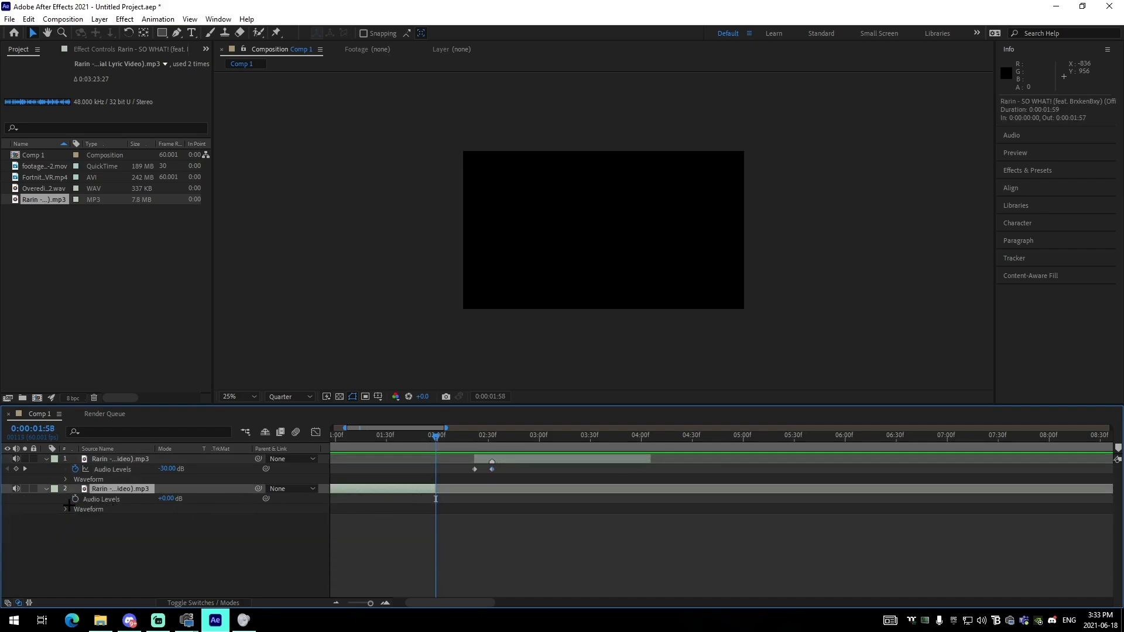
{"action": "left_click", "coordinate": [75, 499]}
{"action": "left_click", "coordinate": [168, 499]}
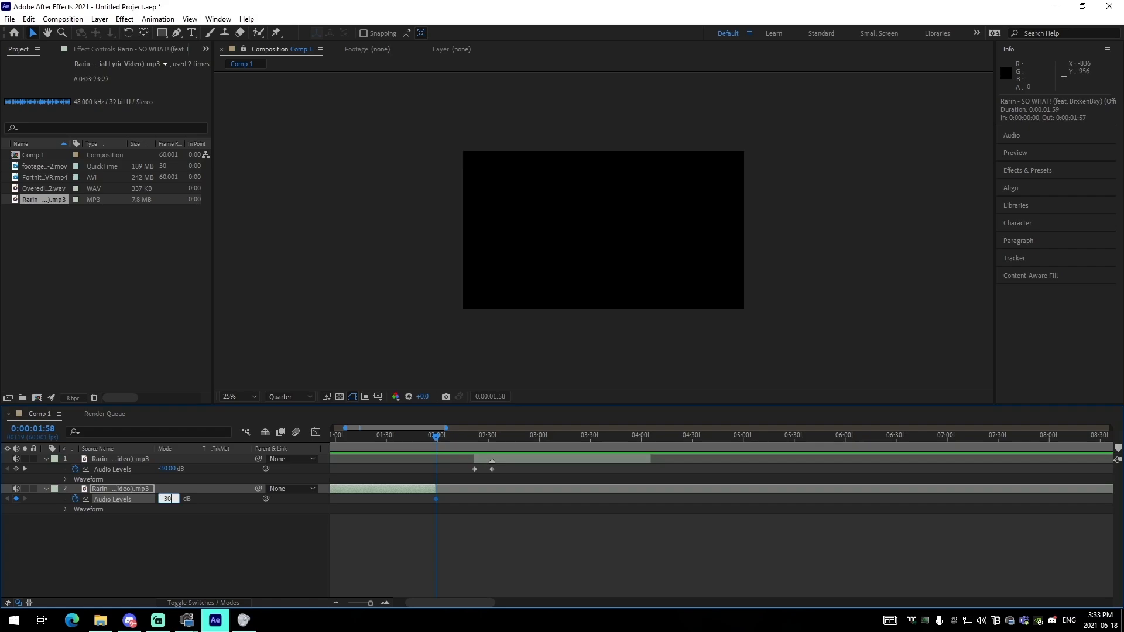
{"action": "type", "text": "-30"}
{"action": "key", "text": "Return"}
{"action": "left_click", "coordinate": [480, 546]}
{"action": "key", "text": "Page_Up"}
{"action": "key", "text": "Page_Up"}
{"action": "key", "text": "Page_Up"}
{"action": "key", "text": "Page_Up"}
{"action": "key", "text": "Page_Up"}
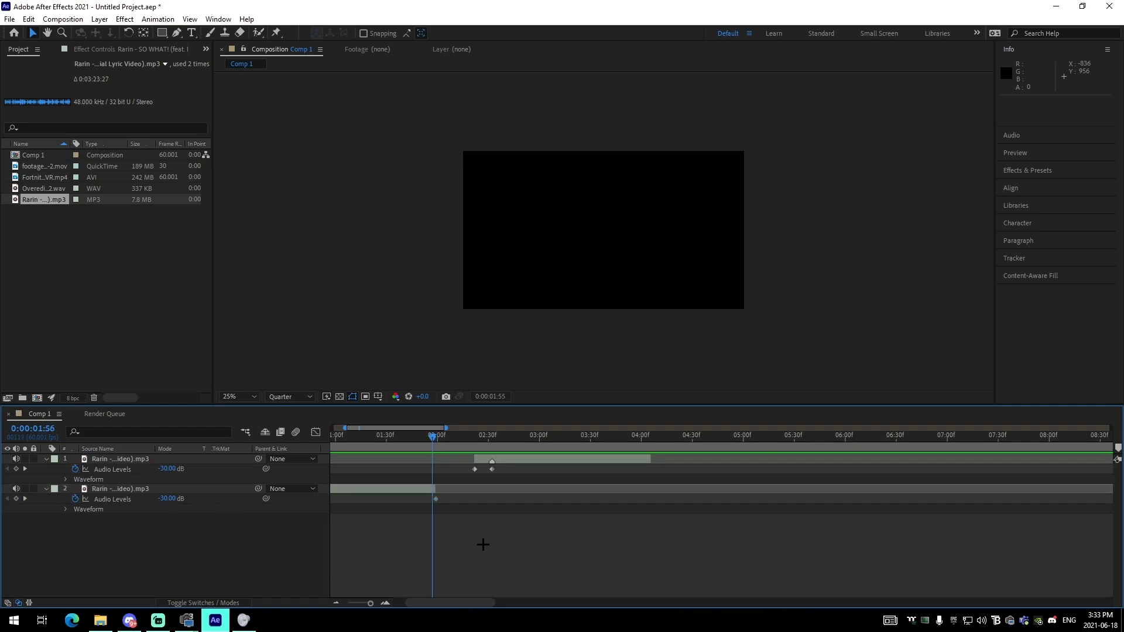
{"action": "left_click", "coordinate": [169, 498]}
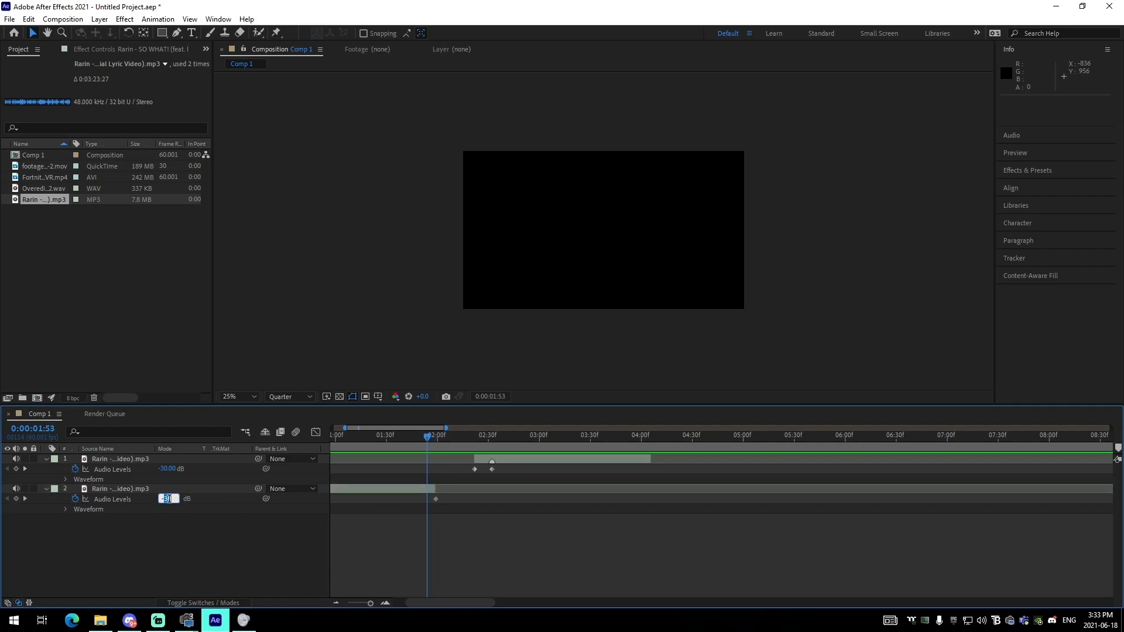
{"action": "type", "text": "0"}
{"action": "key", "text": "Return"}
{"action": "left_click", "coordinate": [554, 524]}
Preview the gap between the song parts and shift the second part ten frames later, to start at 0:00:02:31.
{"action": "left_click", "coordinate": [378, 439]}
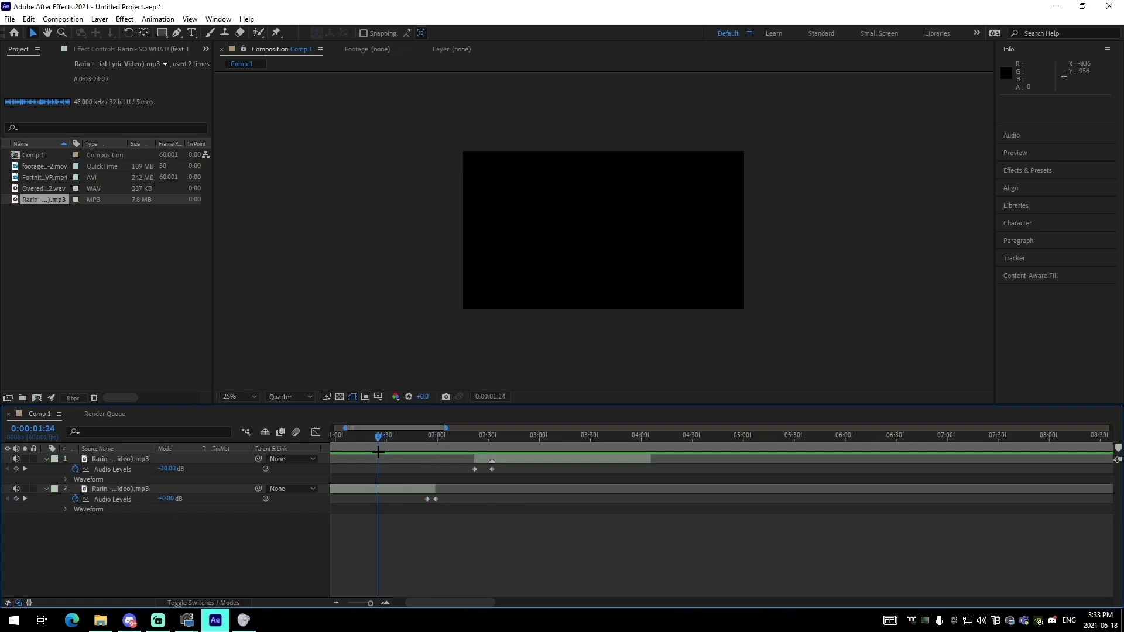
{"action": "key", "text": "space"}
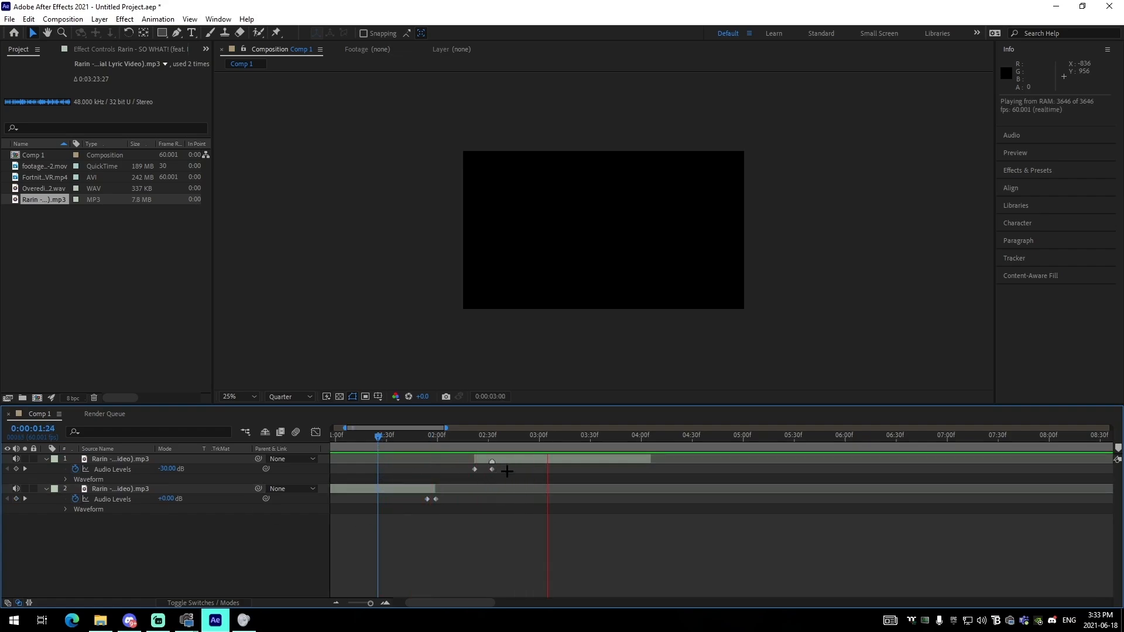
{"action": "left_click_drag", "start_coordinate": [508, 459], "coordinate": [525, 462]}
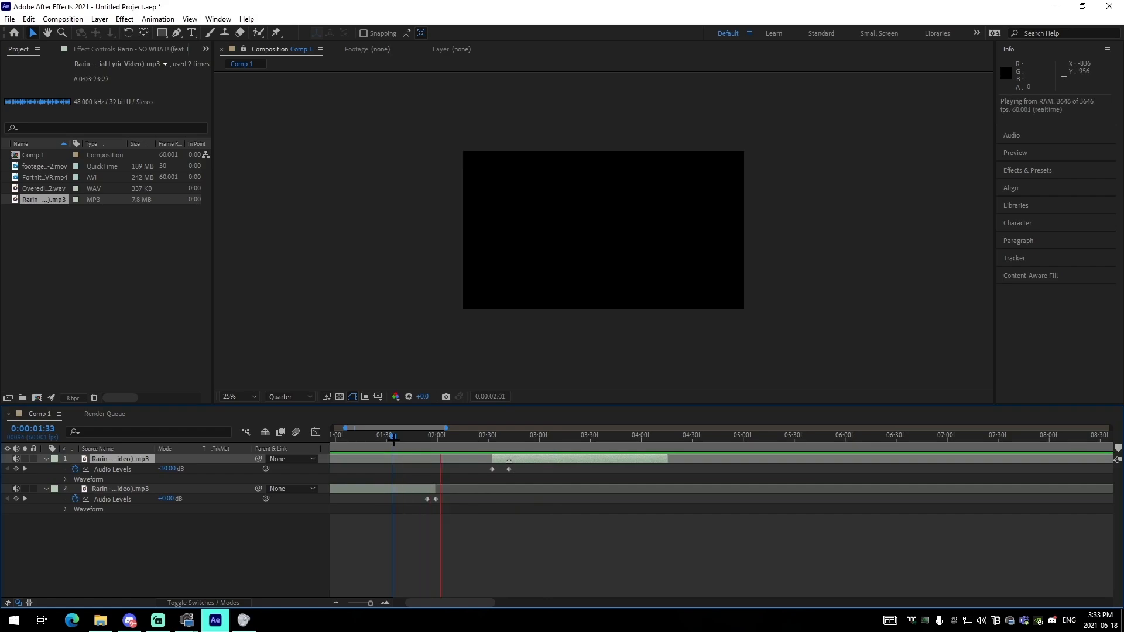
{"action": "left_click", "coordinate": [510, 435]}
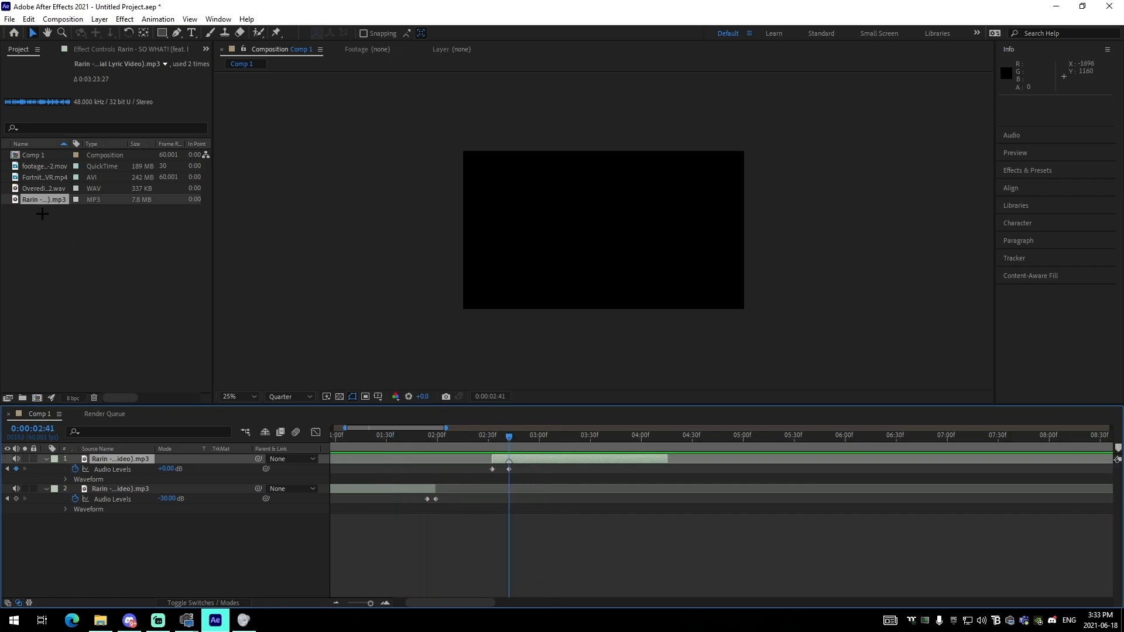
Add OvereditBuildup2.wav below the song layers, start it at 0:00:01:17, and play the transition.
{"action": "left_click_drag", "start_coordinate": [40, 188], "coordinate": [448, 516]}
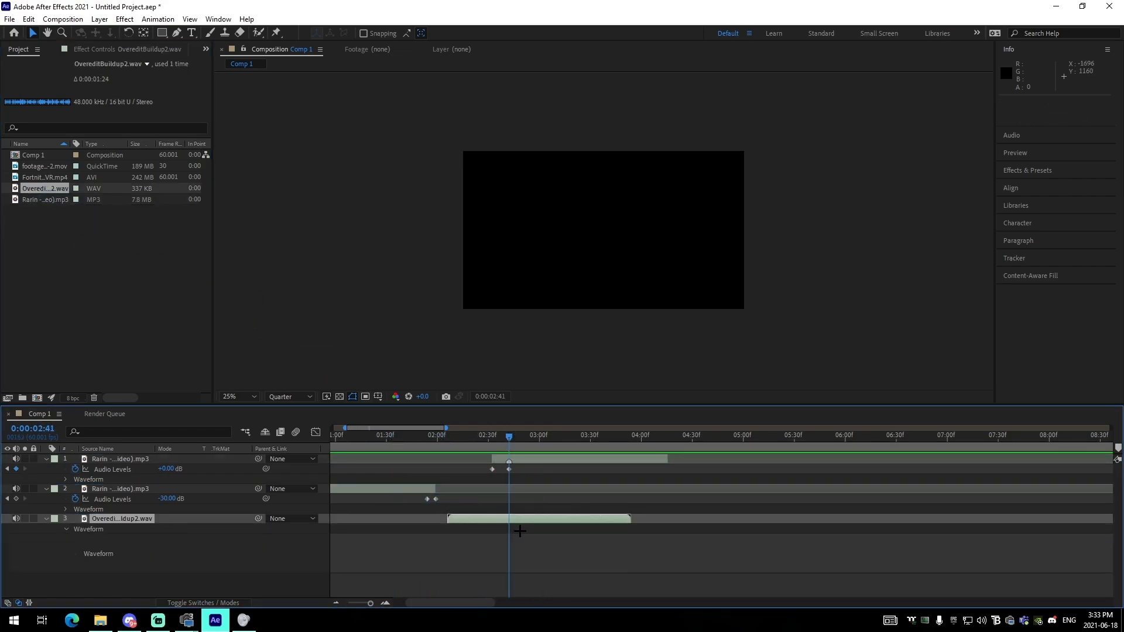
{"action": "mouse_move", "coordinate": [520, 520]}
{"action": "left_mouse_down"}
{"action": "mouse_move", "coordinate": [456, 515]}
{"action": "mouse_move", "coordinate": [438, 502]}
{"action": "left_mouse_up"}
{"action": "left_click", "coordinate": [396, 448]}
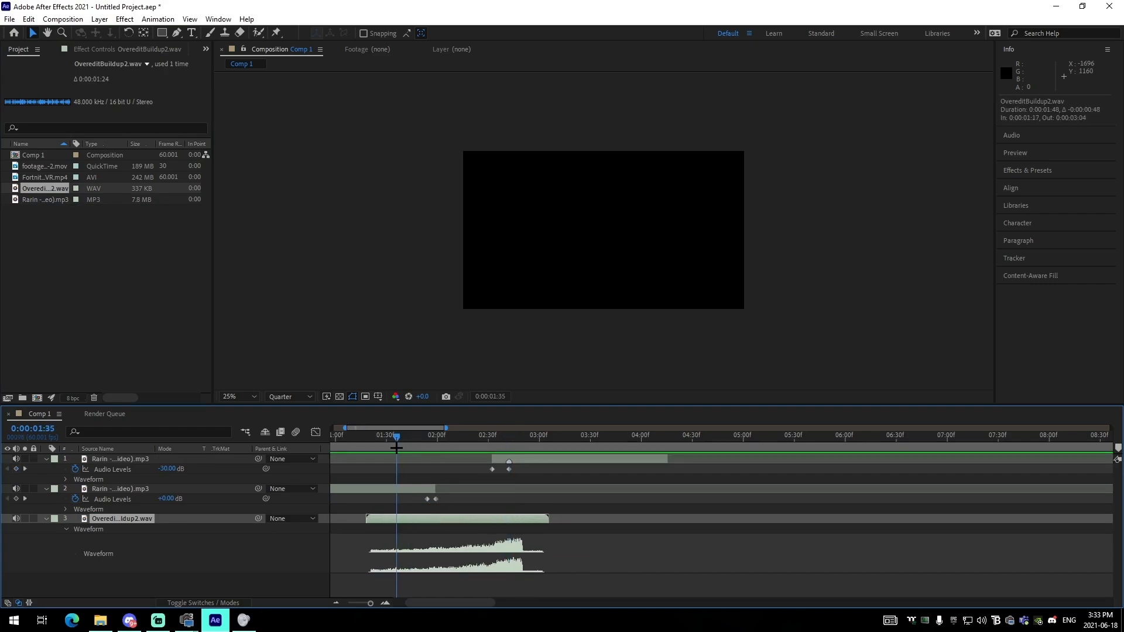
{"action": "key", "text": "space"}
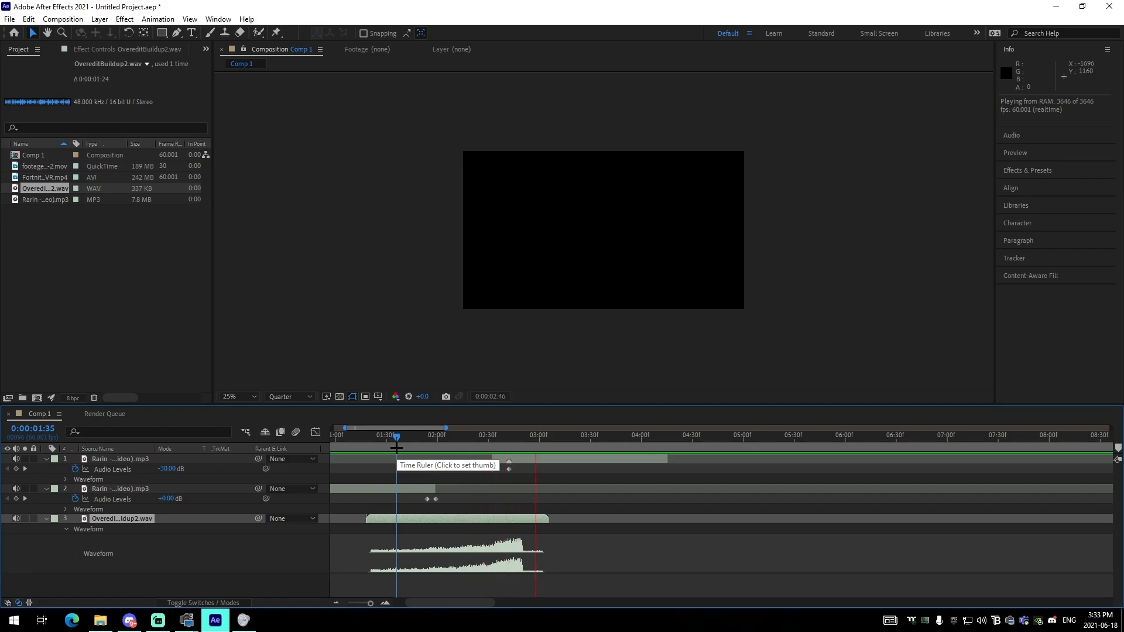
{"action": "key", "text": "space"}
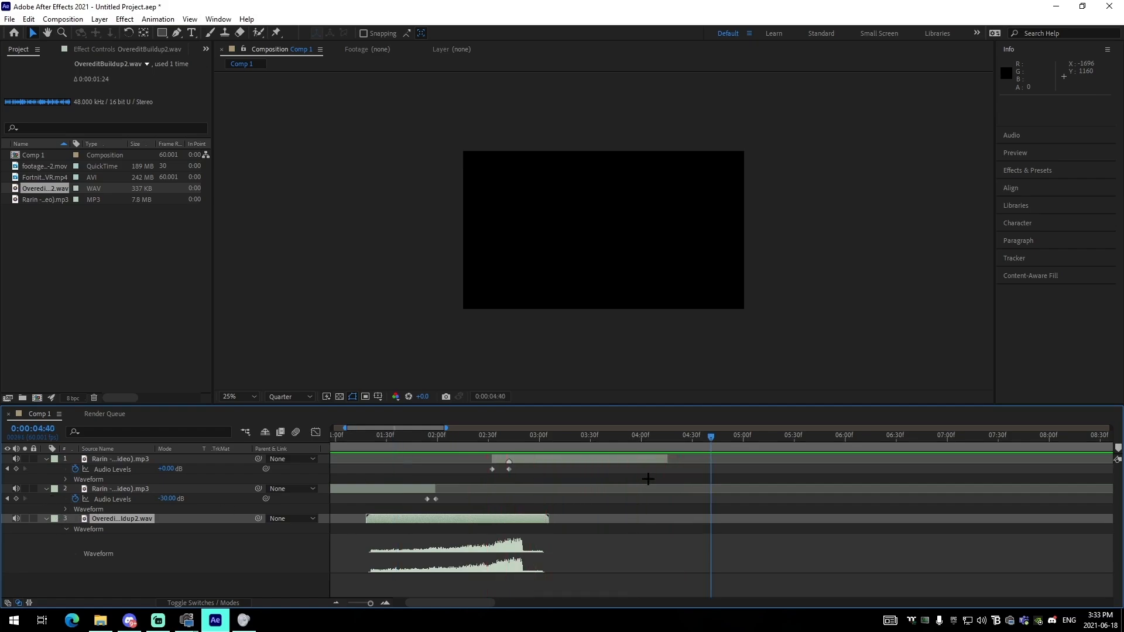
Extend the end of the second song part to about 0:00:04:24 and collapse the properties of all three audio layers.
{"action": "left_click_drag", "start_coordinate": [667, 461], "coordinate": [682, 461]}
{"action": "left_click", "coordinate": [617, 537]}
{"action": "left_click", "coordinate": [55, 518]}
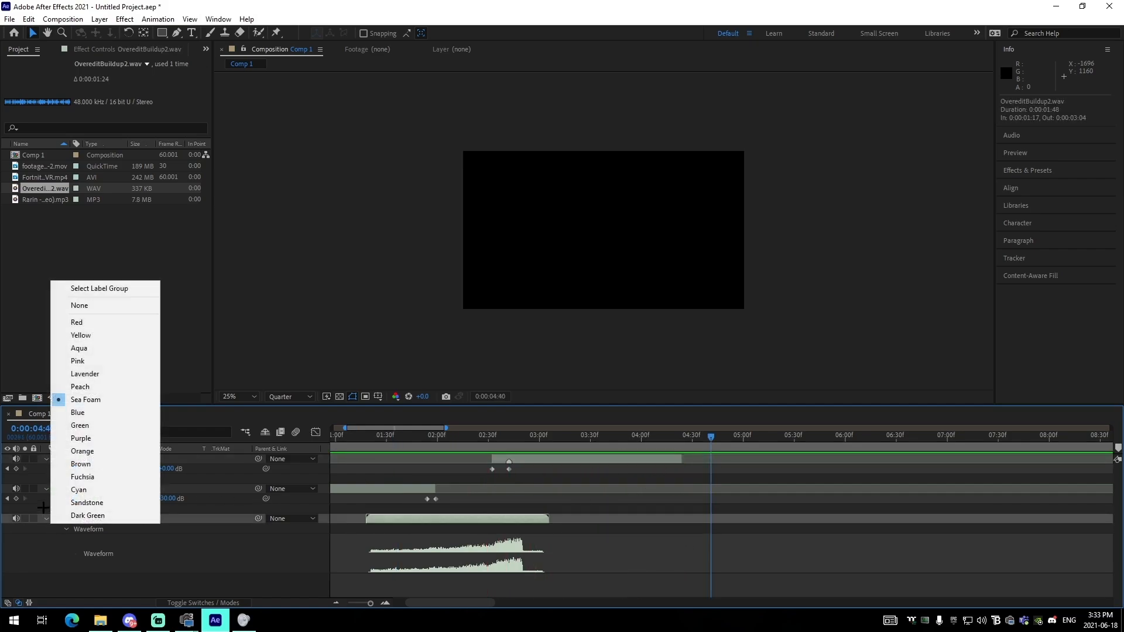
{"action": "left_click", "coordinate": [46, 519]}
{"action": "left_click", "coordinate": [46, 489]}
{"action": "left_click", "coordinate": [46, 459]}
{"action": "left_click", "coordinate": [417, 537]}
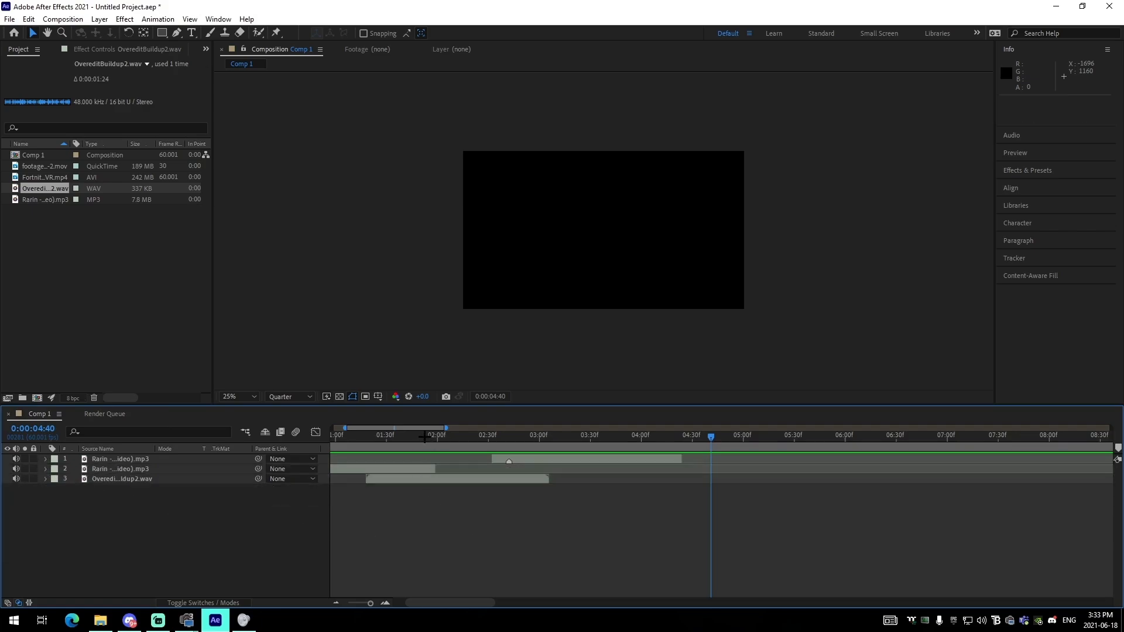
Mark the Fortnite footage from 0:00:38:23 to 0:00:41:24 and add it to Comp 1 above the audio layers.
{"action": "double_click", "coordinate": [31, 176]}
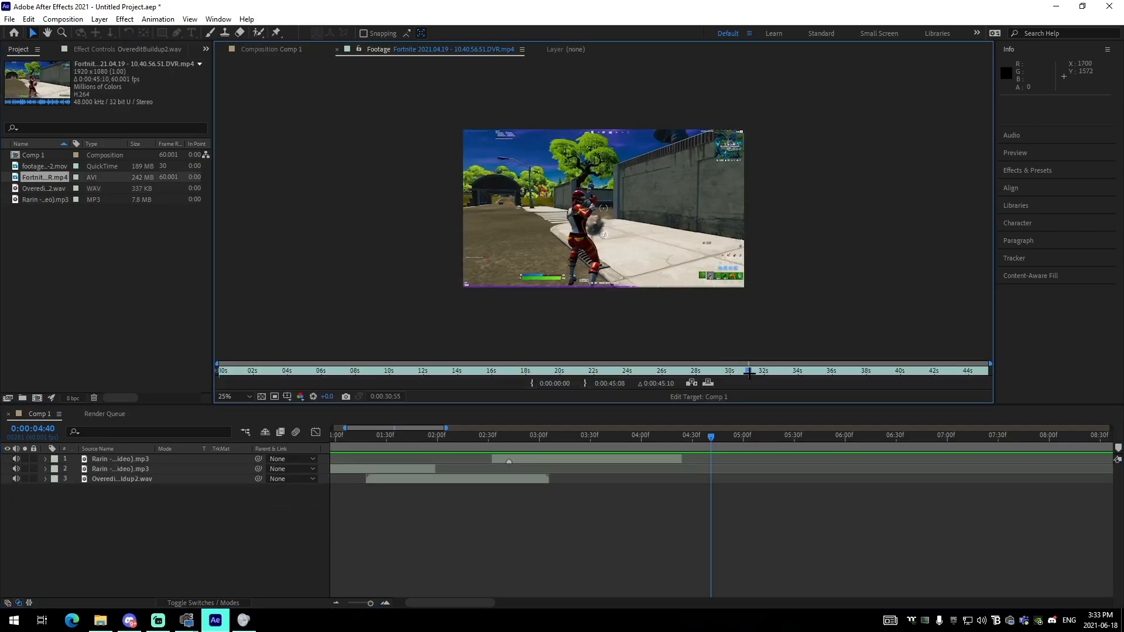
{"action": "left_click_drag", "start_coordinate": [750, 371], "coordinate": [925, 371]}
{"action": "left_click", "coordinate": [533, 384]}
{"action": "left_click", "coordinate": [585, 383]}
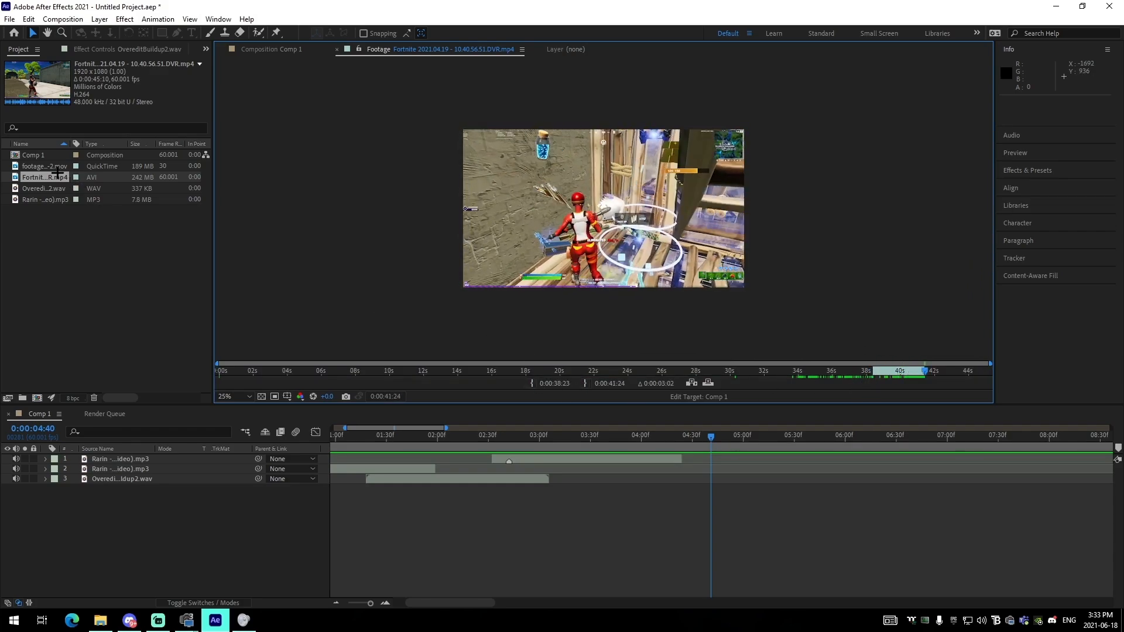
{"action": "left_click_drag", "start_coordinate": [57, 175], "coordinate": [467, 459]}
Move the Fortnite clip earlier and extend its start to 0:00:00:00, with its end at 0:00:03:34.
{"action": "left_click", "coordinate": [509, 440]}
{"action": "left_click_drag", "start_coordinate": [429, 441], "coordinate": [435, 440]}
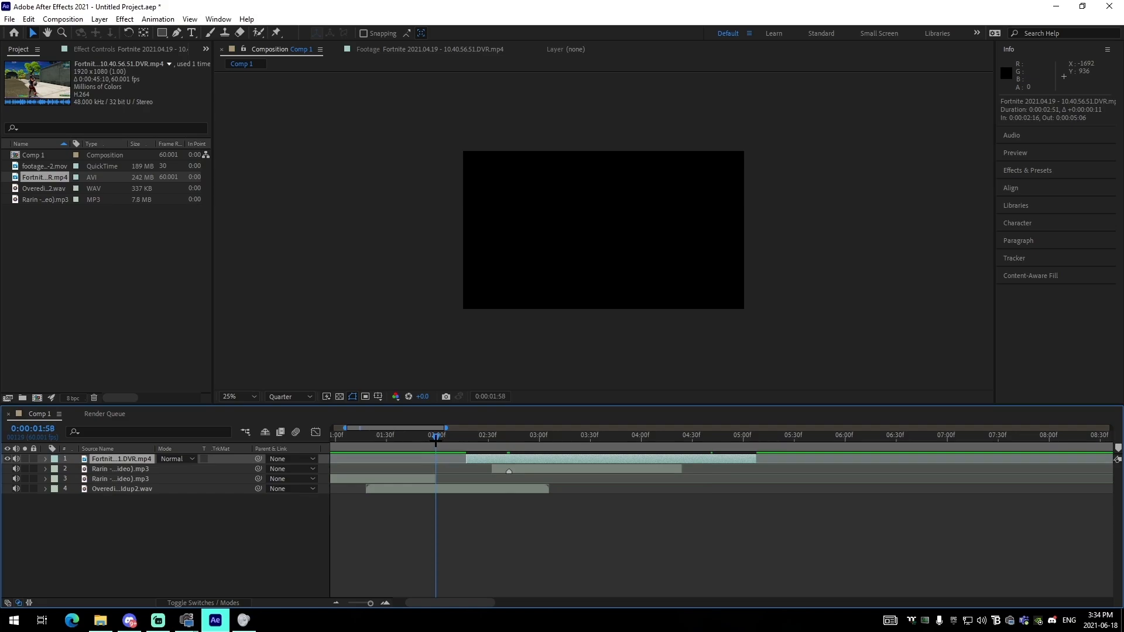
{"action": "left_click_drag", "start_coordinate": [543, 459], "coordinate": [440, 459]}
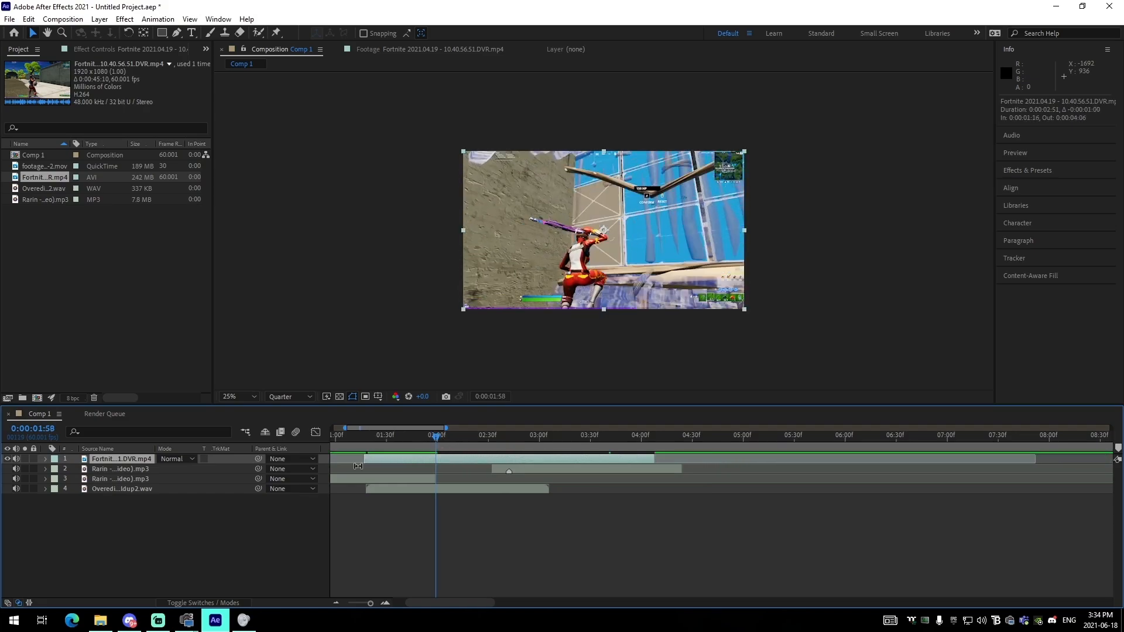
{"action": "left_click_drag", "start_coordinate": [368, 461], "coordinate": [342, 459]}
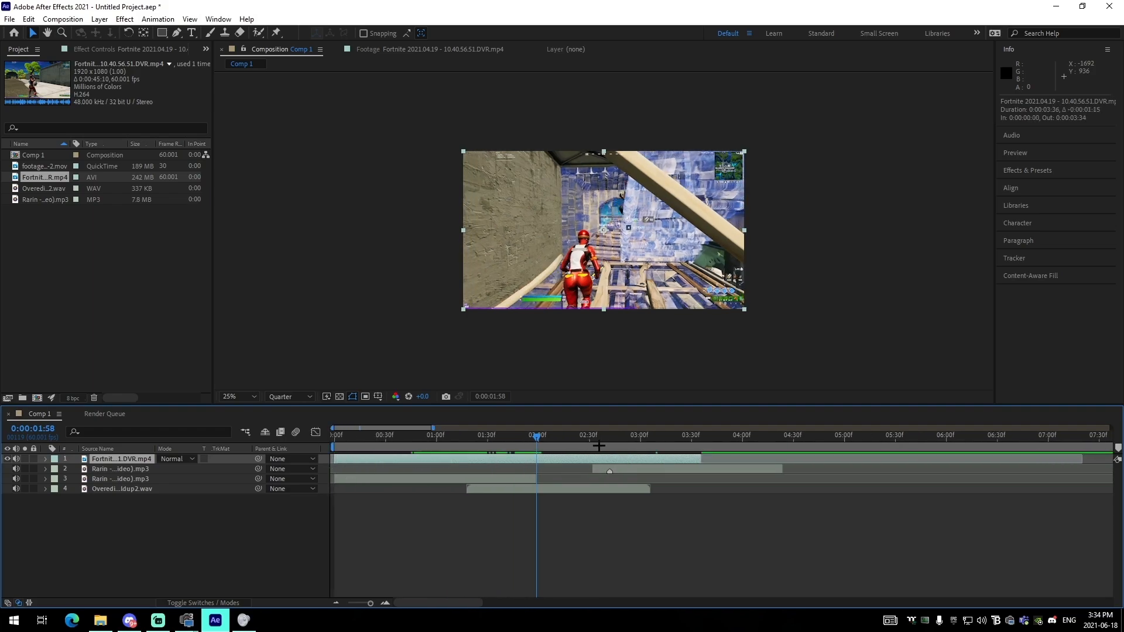
Preview the Fortnite clip against the audio and shift its footage earlier until it ends at 0:00:03:23, still starting at 0:00:00:00.
{"action": "left_click_drag", "start_coordinate": [599, 446], "coordinate": [504, 456]}
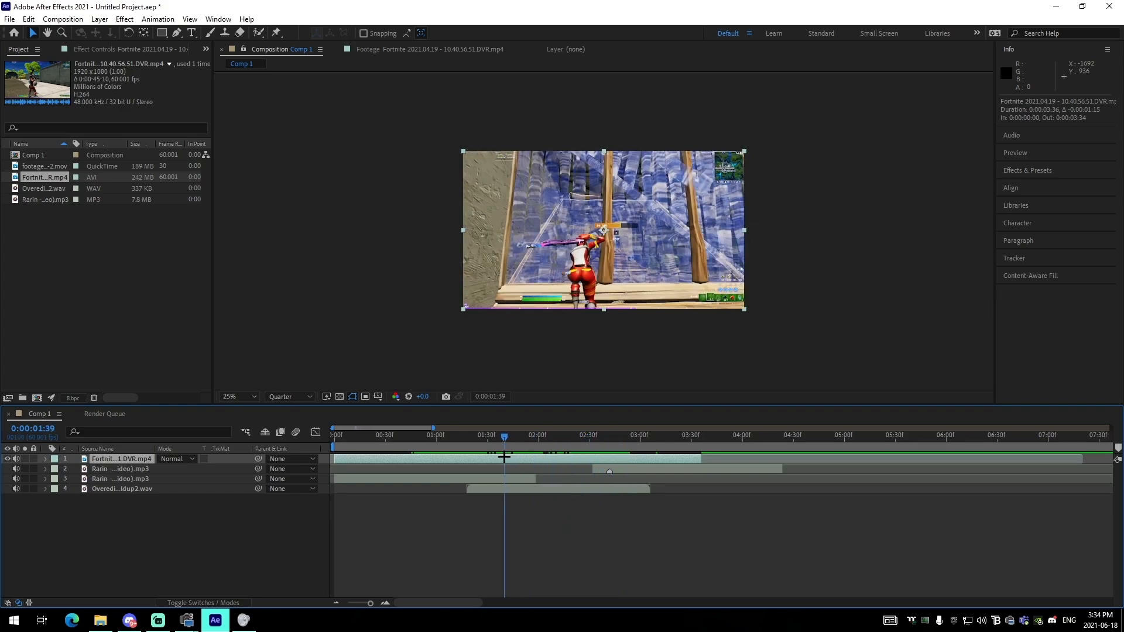
{"action": "key", "text": "space"}
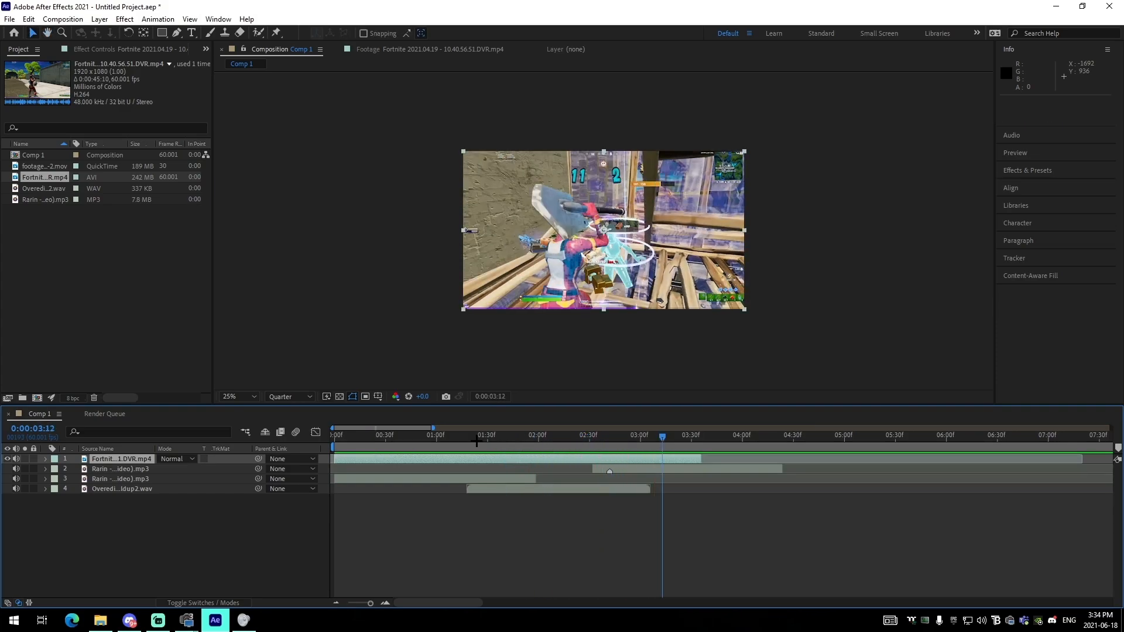
{"action": "left_click", "coordinate": [477, 439]}
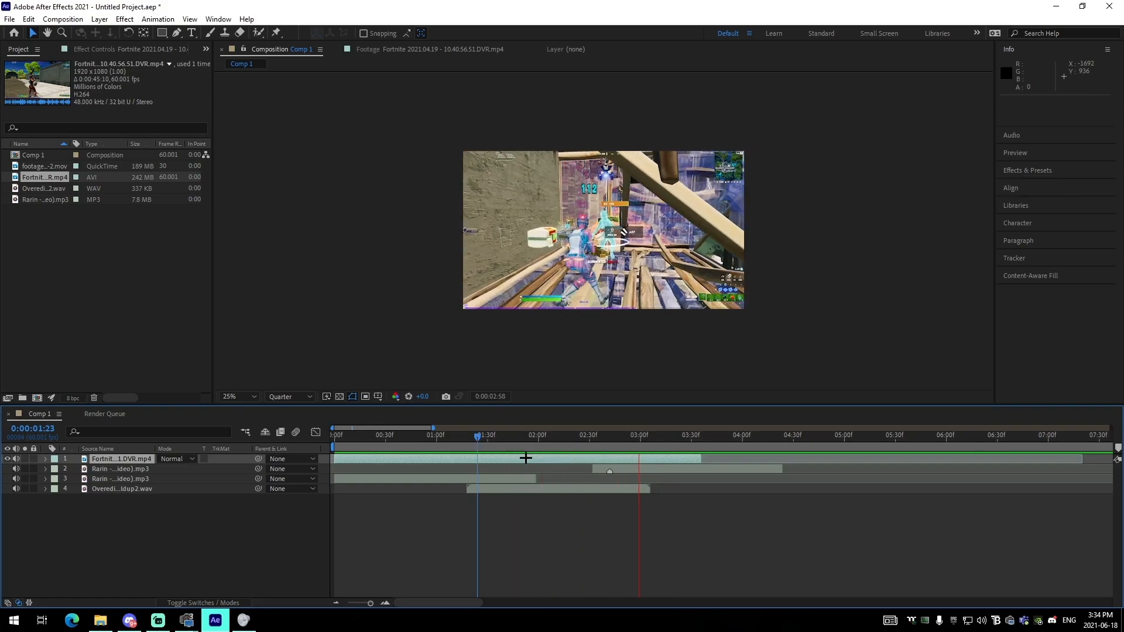
{"action": "left_click", "coordinate": [503, 440]}
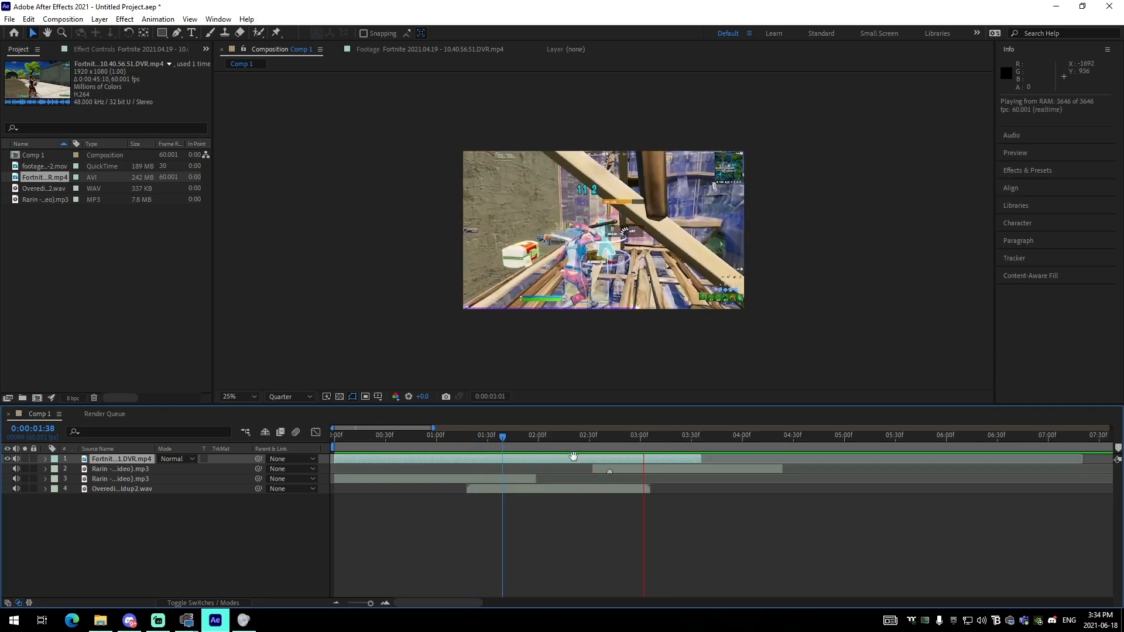
{"action": "key", "text": "space"}
{"action": "mouse_move", "coordinate": [336, 460]}
{"action": "left_mouse_down"}
{"action": "mouse_move", "coordinate": [394, 459]}
{"action": "mouse_move", "coordinate": [336, 460]}
{"action": "left_mouse_up"}
{"action": "left_click_drag", "start_coordinate": [522, 440], "coordinate": [537, 461]}
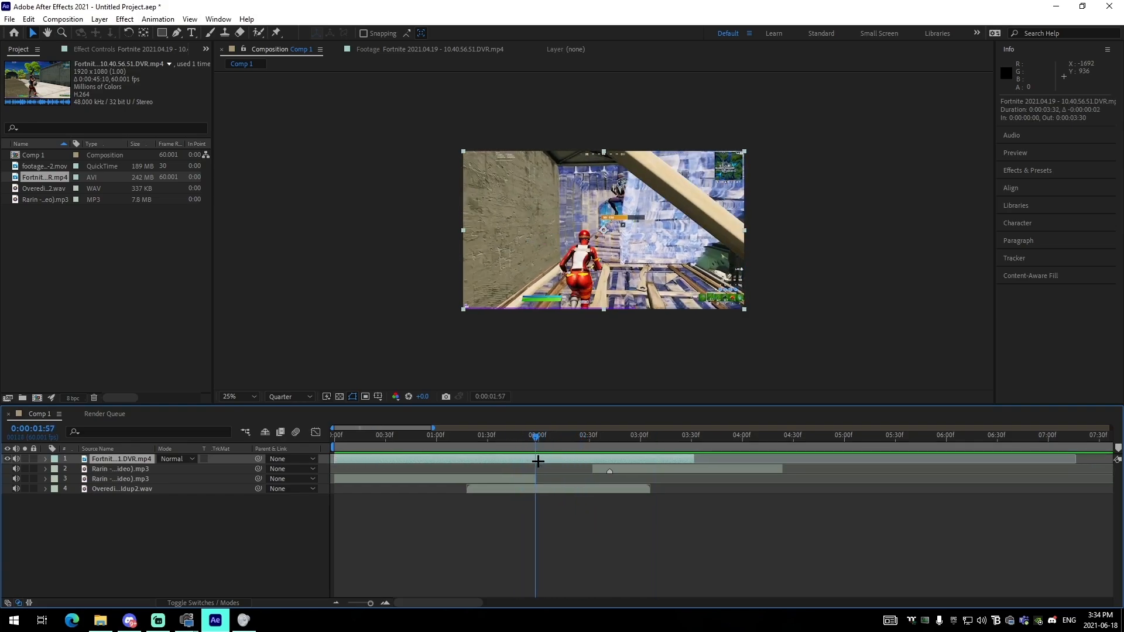
{"action": "mouse_move", "coordinate": [339, 459]}
{"action": "left_mouse_down"}
{"action": "mouse_move", "coordinate": [392, 459]}
{"action": "mouse_move", "coordinate": [334, 460]}
{"action": "left_mouse_up"}
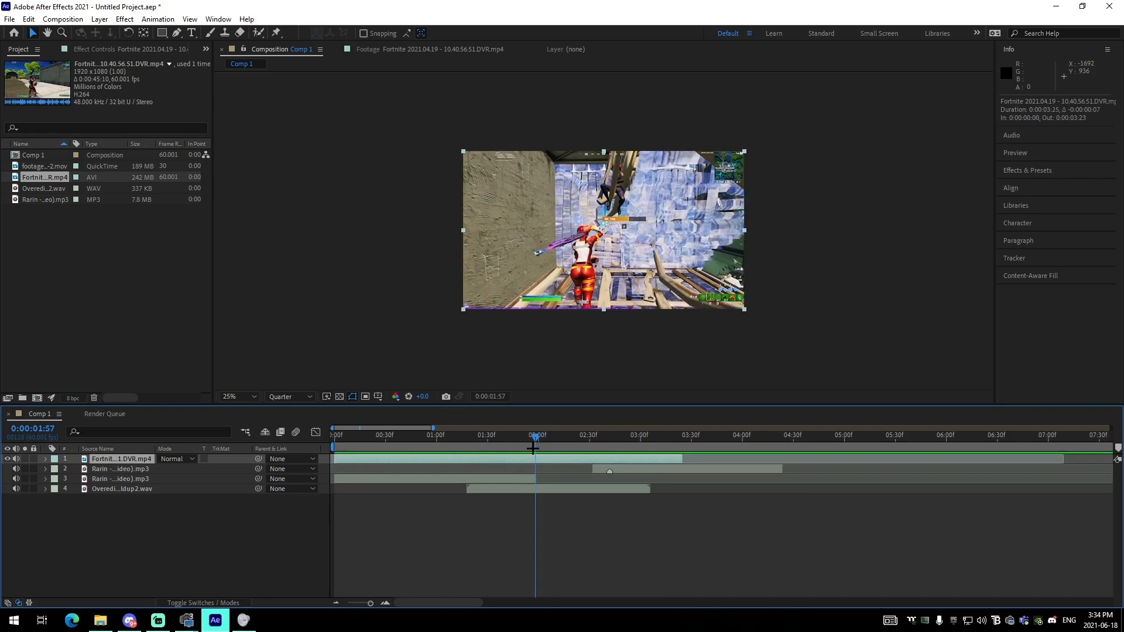
{"action": "left_click_drag", "start_coordinate": [535, 442], "coordinate": [681, 456]}
{"action": "left_click_drag", "start_coordinate": [608, 453], "coordinate": [534, 452]}
Find Twixtor Pro with the effect search and apply it to the Fortnite clip.
{"action": "key", "text": "ctrl+space"}
{"action": "type", "text": "twx"}
{"action": "key", "text": "BackSpace"}
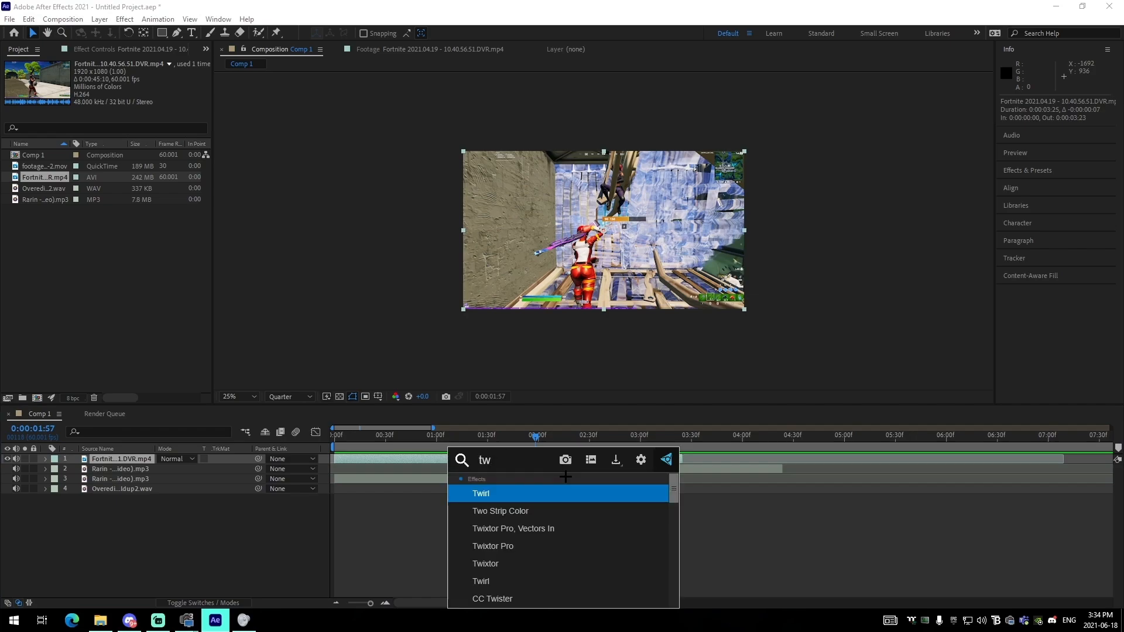
{"action": "type", "text": "ix"}
{"action": "key", "text": "Down"}
{"action": "key", "text": "Down"}
{"action": "key", "text": "Return"}
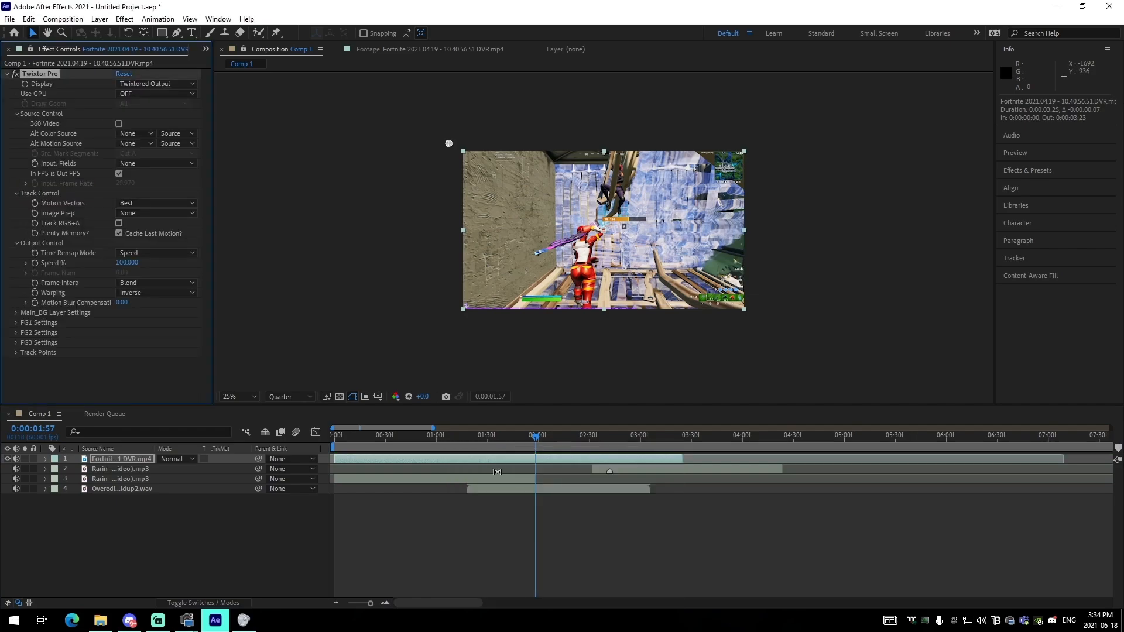
Disable In FPS is Out FPS in Twixtor Pro and set the input frame rate to 60.
{"action": "left_click", "coordinate": [119, 173]}
{"action": "left_click", "coordinate": [127, 183]}
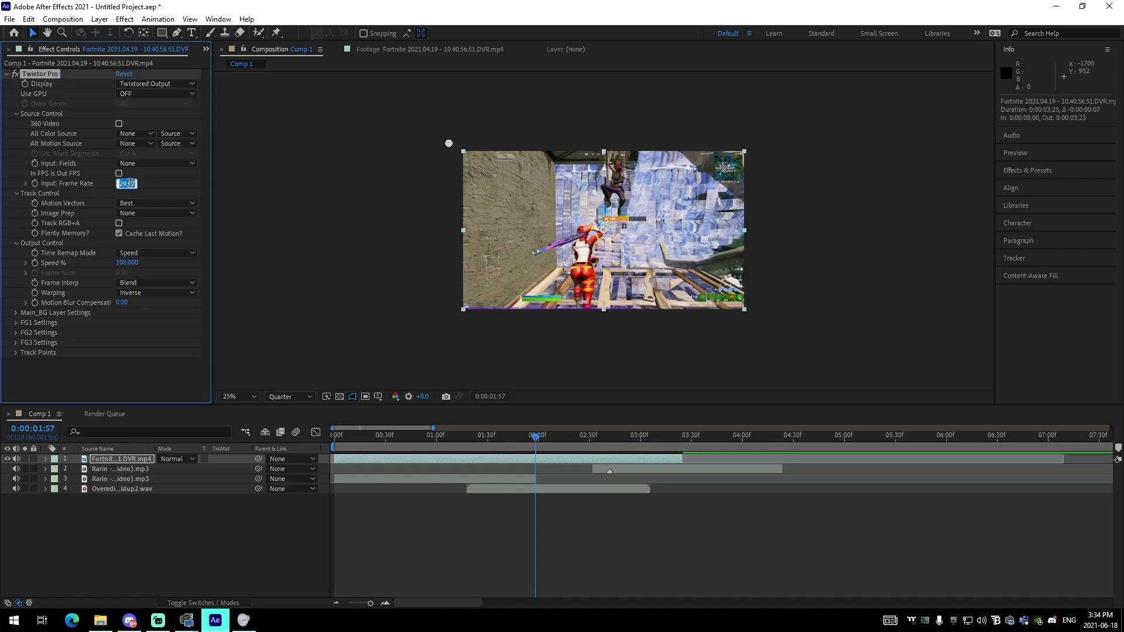
{"action": "type", "text": "60"}
{"action": "left_click", "coordinate": [569, 515]}
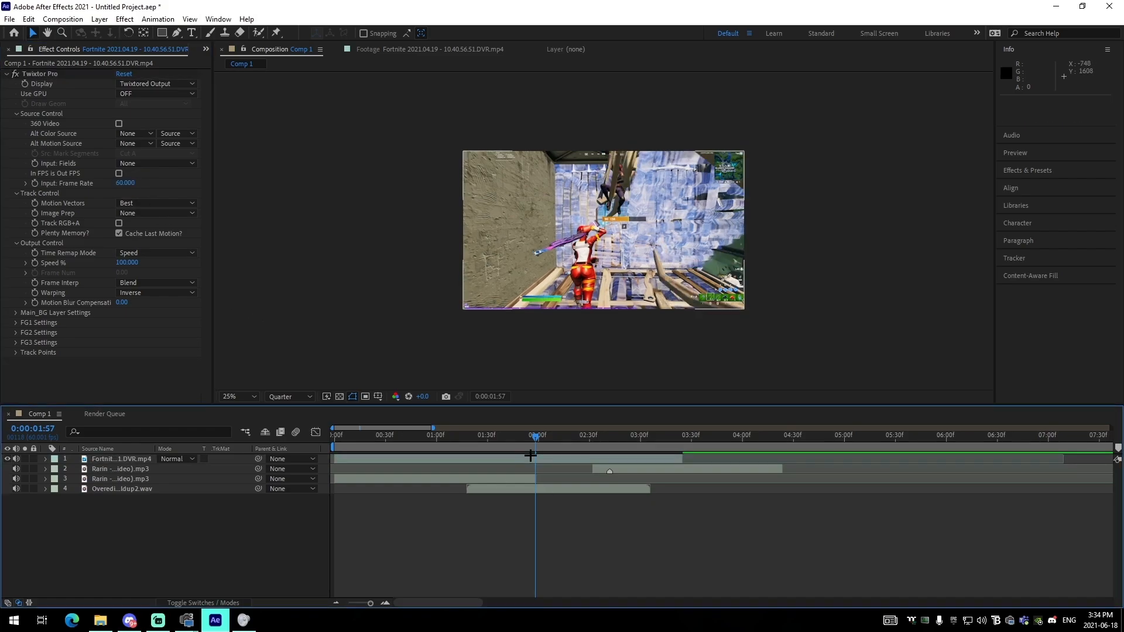
Start keyframing Twixtor's Speed % on the Fortnite clip at 0:00:01:58 with a value of 100.
{"action": "left_click", "coordinate": [535, 443]}
{"action": "left_click", "coordinate": [499, 458]}
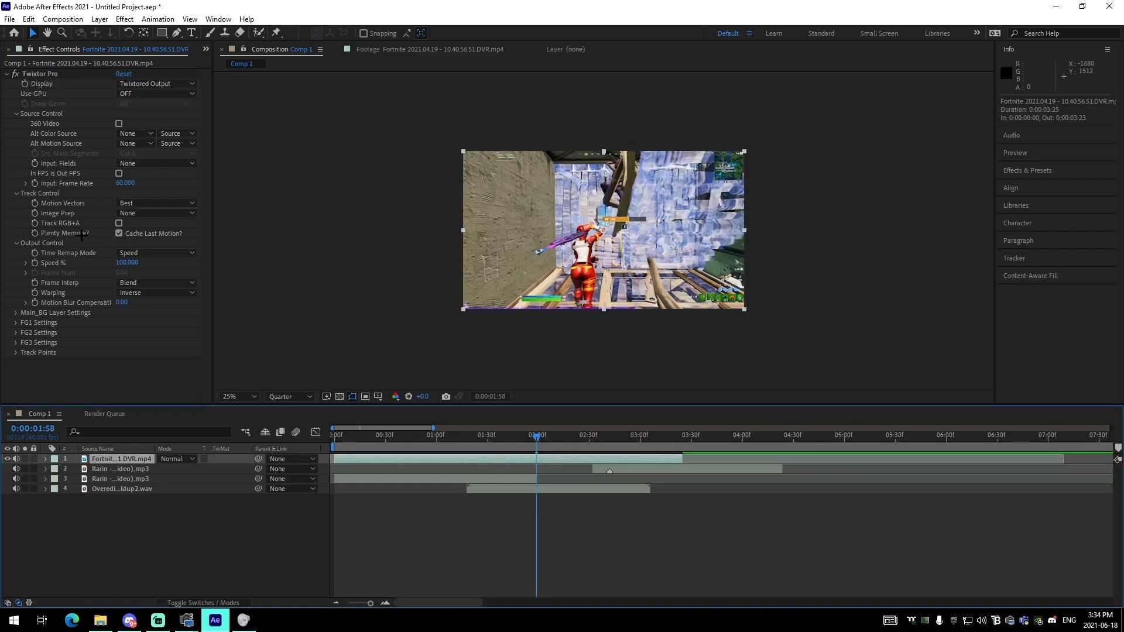
{"action": "left_click", "coordinate": [35, 263]}
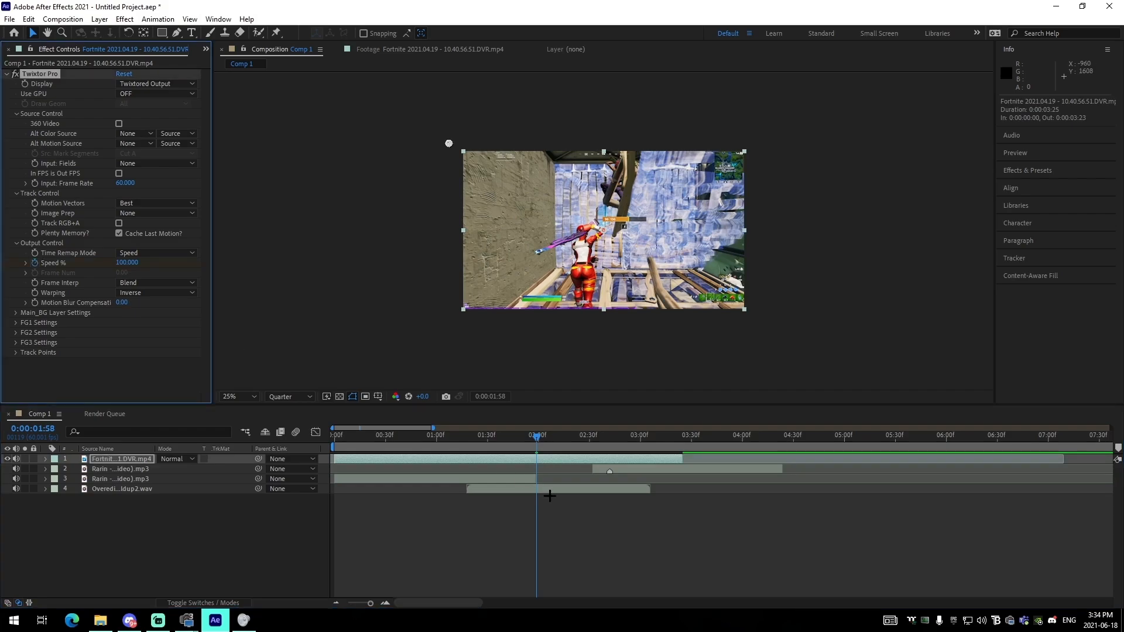
Set Twixtor's Speed % to 30 one frame after the first keyframe, at 0:00:01:59.
{"action": "left_click", "coordinate": [385, 603]}
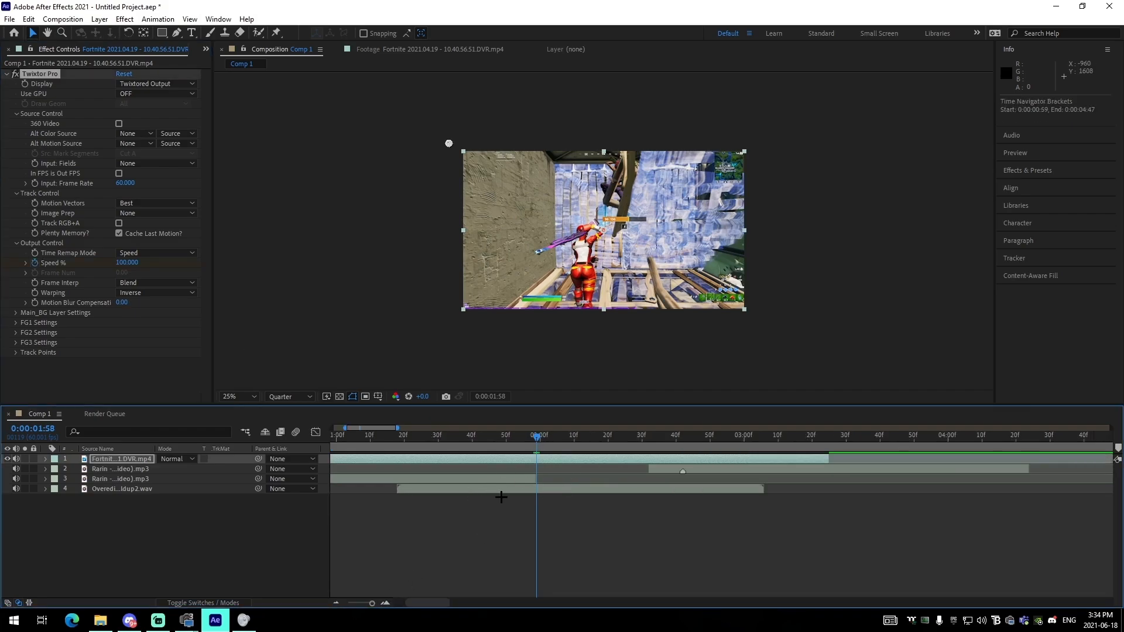
{"action": "left_click", "coordinate": [336, 603]}
{"action": "key", "text": "Page_Down"}
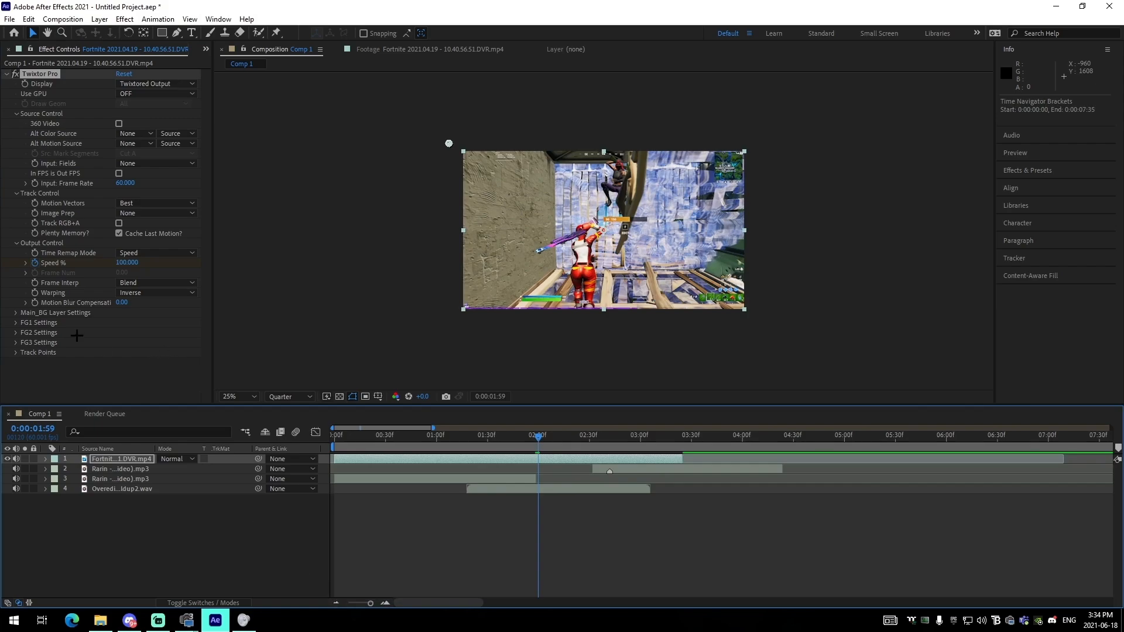
{"action": "left_click", "coordinate": [120, 263]}
{"action": "type", "text": "30"}
{"action": "key", "text": "Return"}
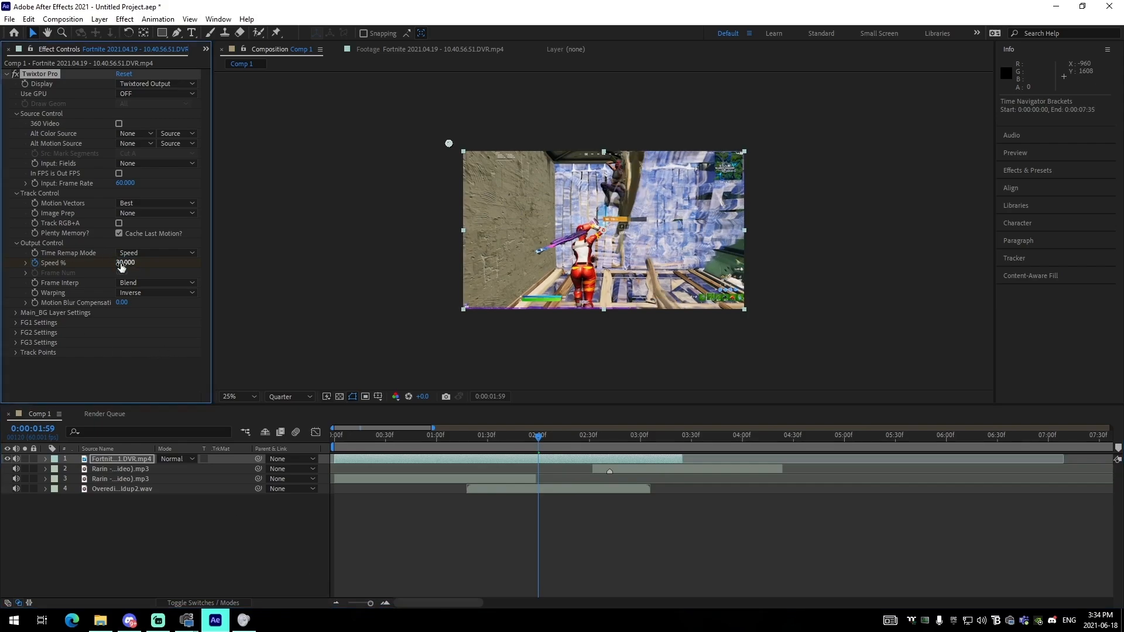
{"action": "left_click", "coordinate": [555, 559]}
Reveal the Fortnite clip's keyframes and add a Speed % keyframe holding 30 at 0:00:02:36.
{"action": "left_click", "coordinate": [609, 435]}
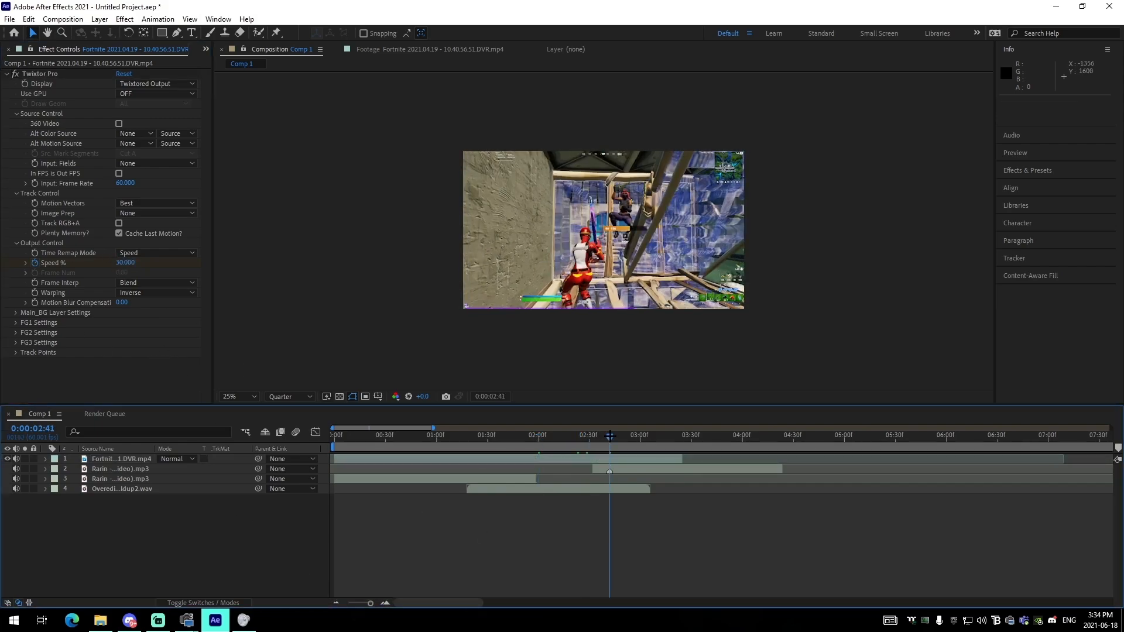
{"action": "left_click_drag", "start_coordinate": [610, 436], "coordinate": [602, 436]}
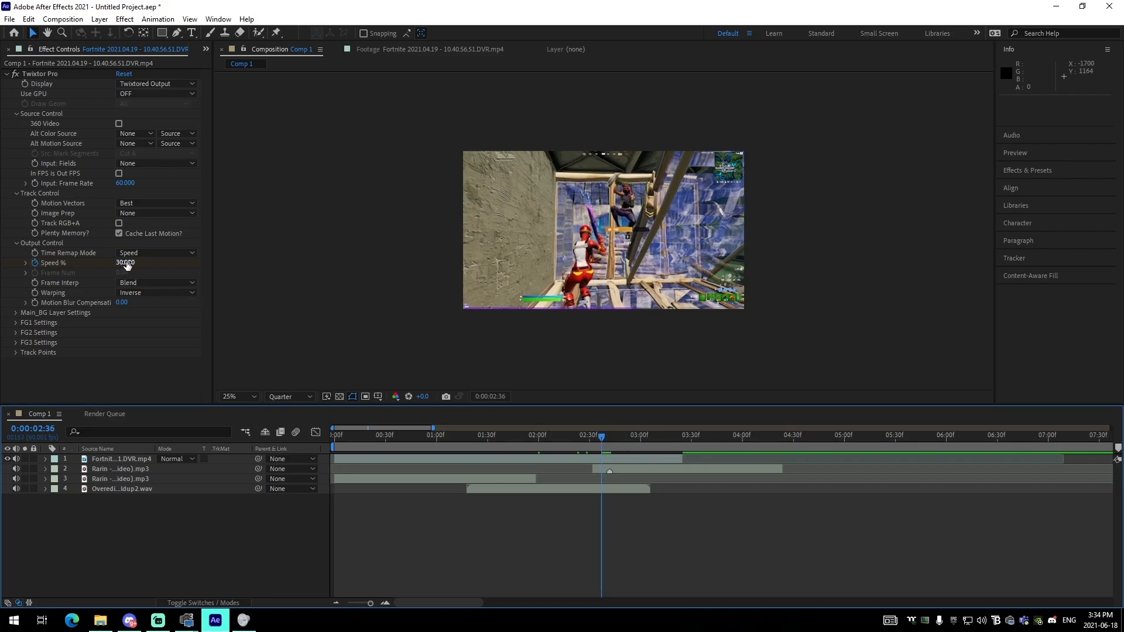
{"action": "left_click", "coordinate": [615, 459]}
{"action": "key", "text": "u"}
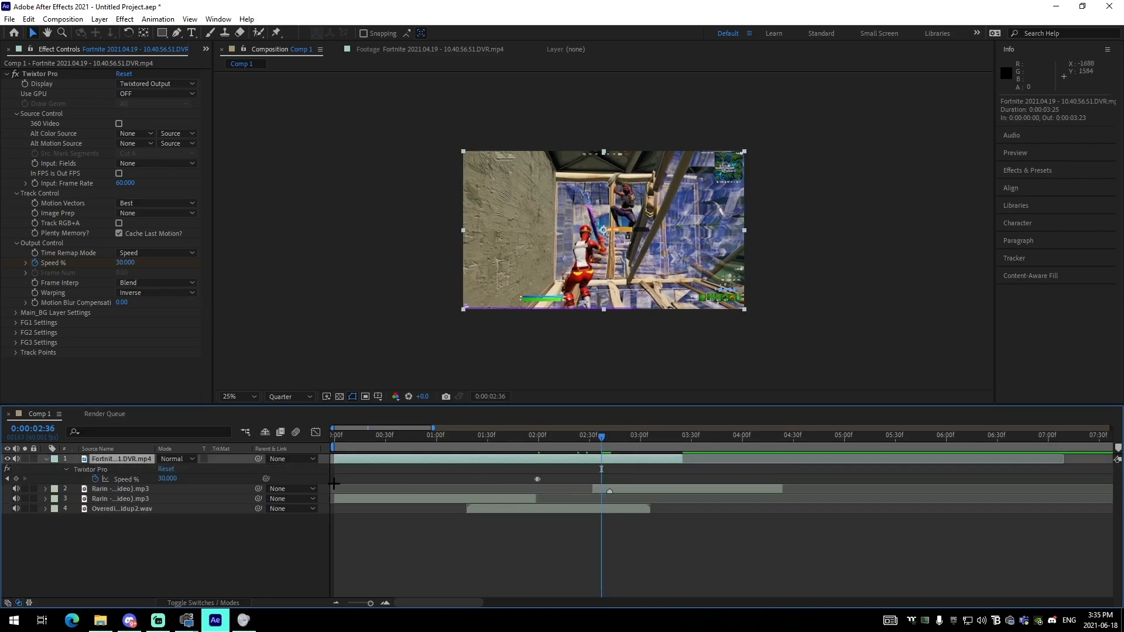
{"action": "left_click", "coordinate": [16, 479]}
Keyframe Twixtor's Speed % to 600 at 0:00:02:41 and to 50 at 0:00:02:43.
{"action": "left_click", "coordinate": [610, 439]}
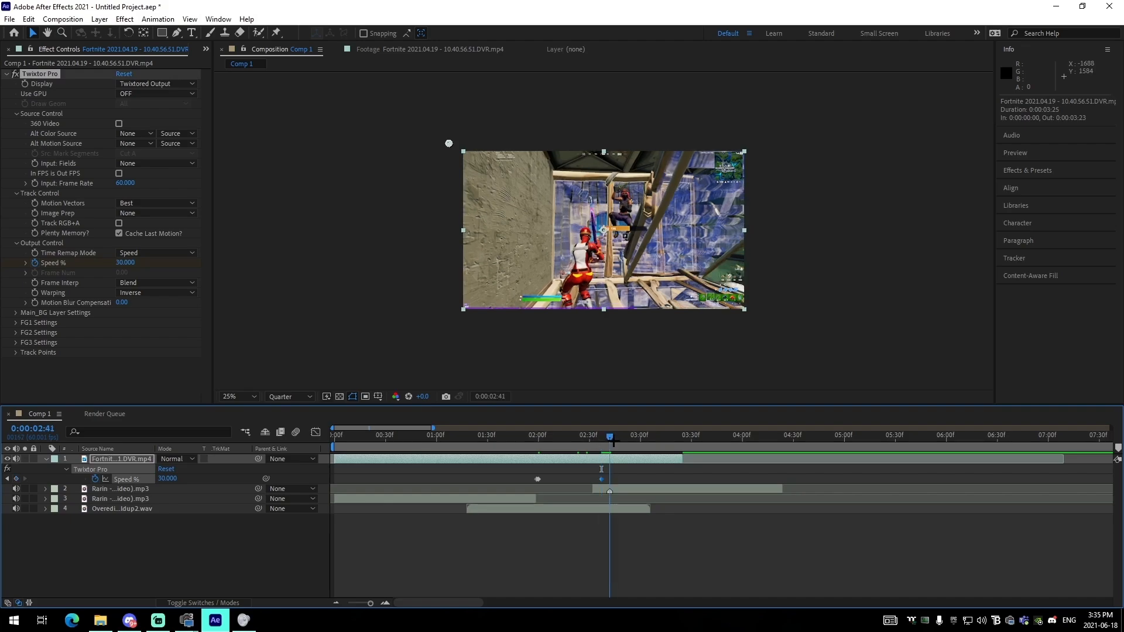
{"action": "mouse_move", "coordinate": [130, 264]}
{"action": "left_mouse_down"}
{"action": "mouse_move", "coordinate": [160, 272]}
{"action": "mouse_move", "coordinate": [135, 263]}
{"action": "left_mouse_up"}
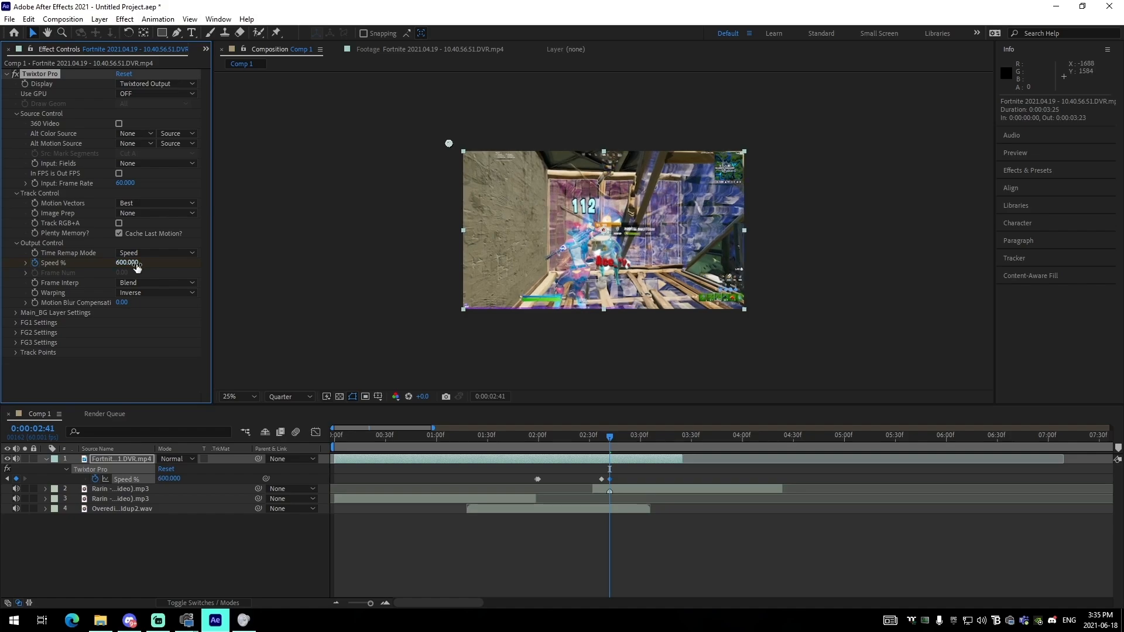
{"action": "left_click", "coordinate": [134, 263]}
{"action": "type", "text": "5"}
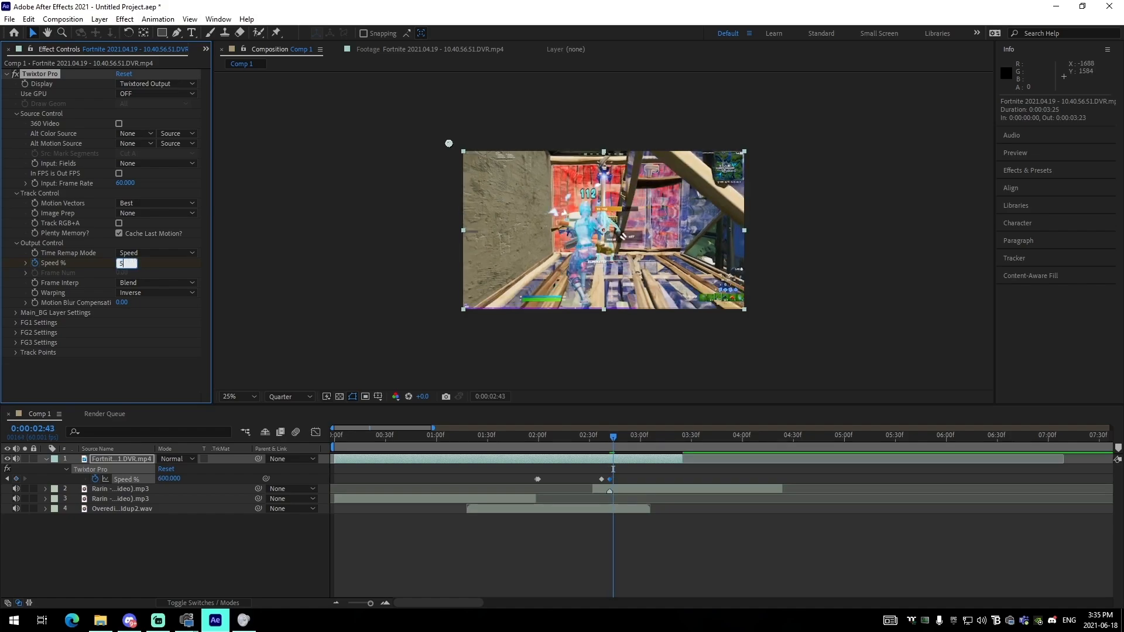
{"action": "type", "text": "0"}
{"action": "key", "text": "Return"}
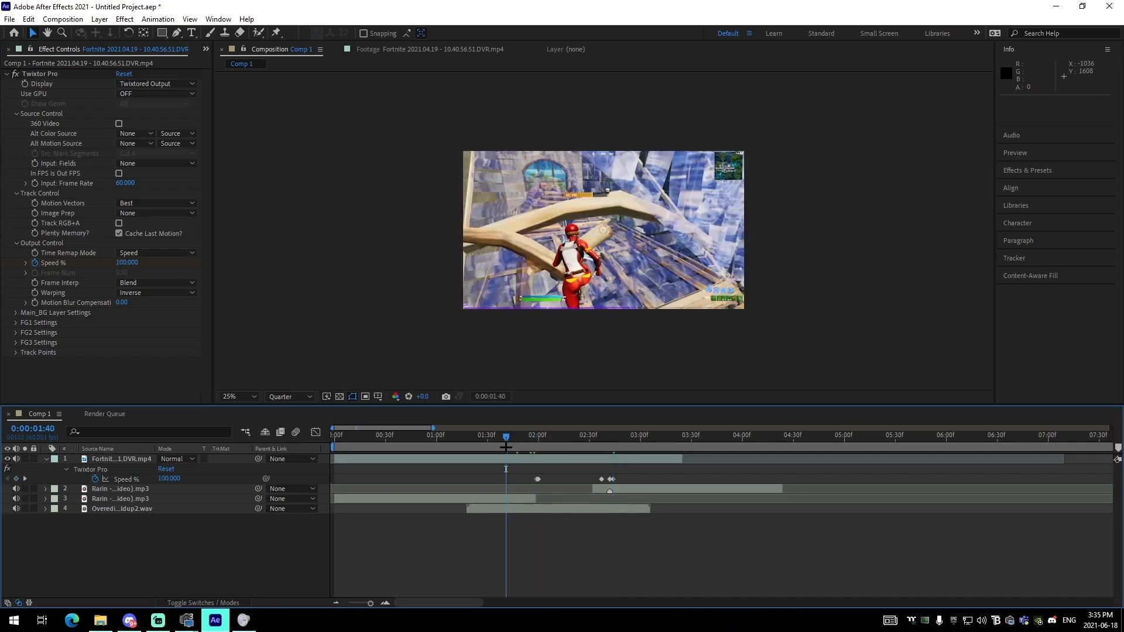
Mute the Fortnite clip's audio and preview the speed ramp against the song and buildup sound.
{"action": "key", "text": "space"}
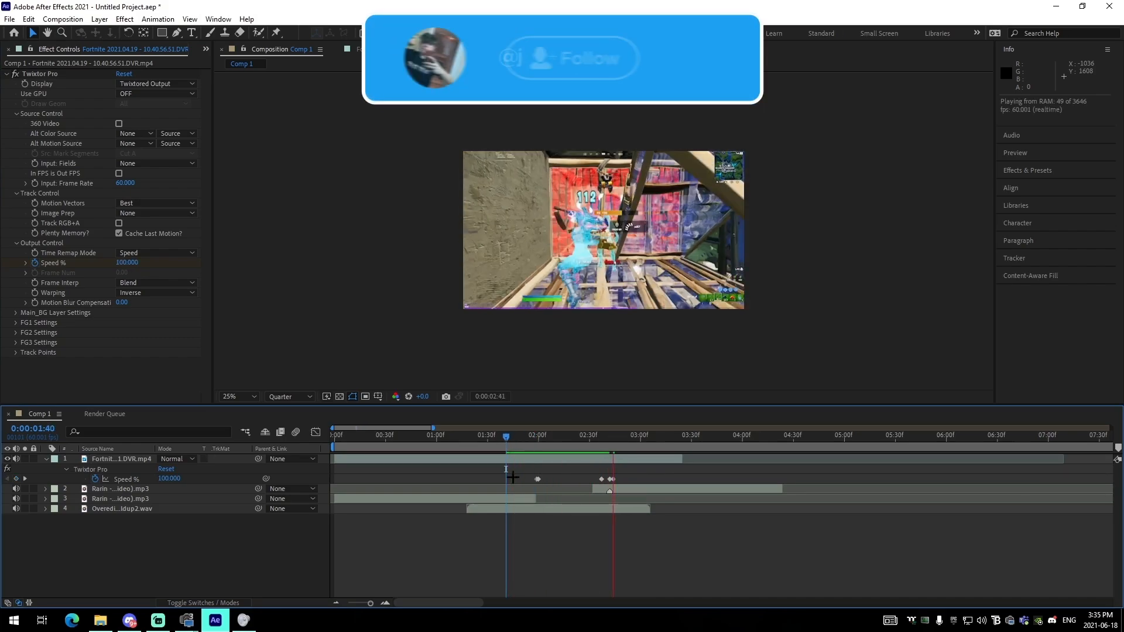
{"action": "left_click", "coordinate": [516, 446]}
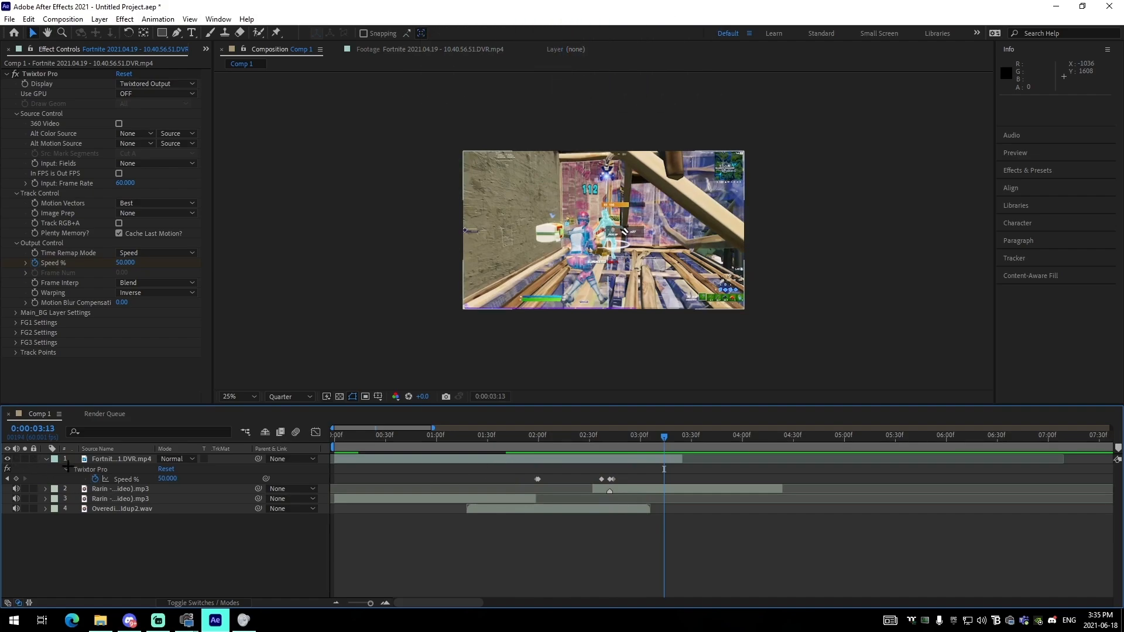
{"action": "left_click", "coordinate": [45, 459]}
{"action": "left_click", "coordinate": [493, 436]}
{"action": "key", "text": "space"}
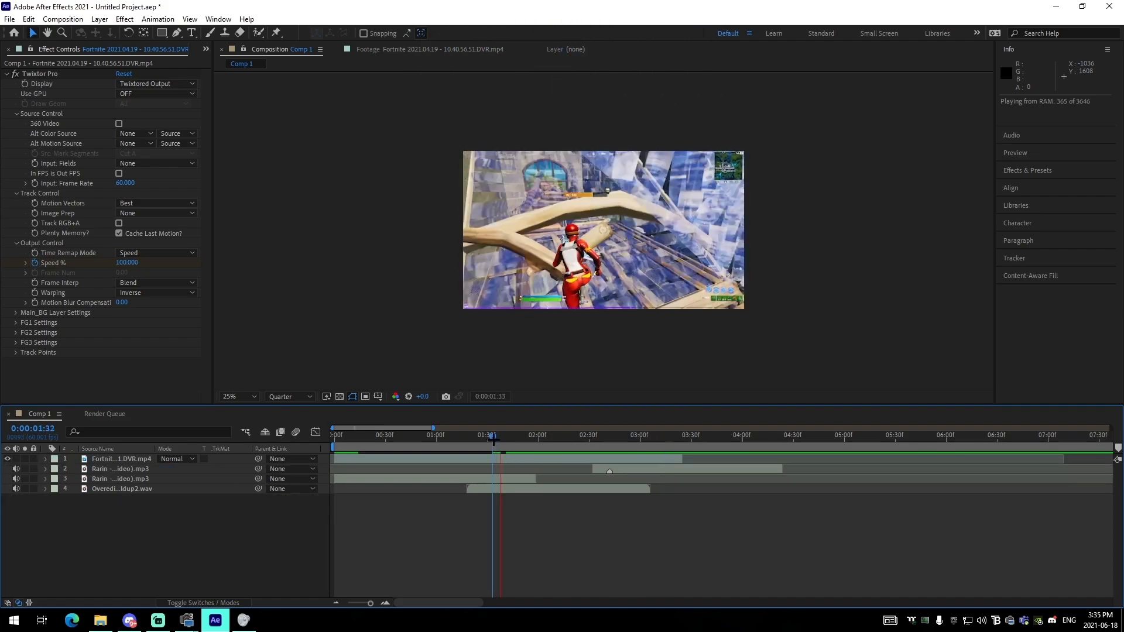
{"action": "key", "text": "space"}
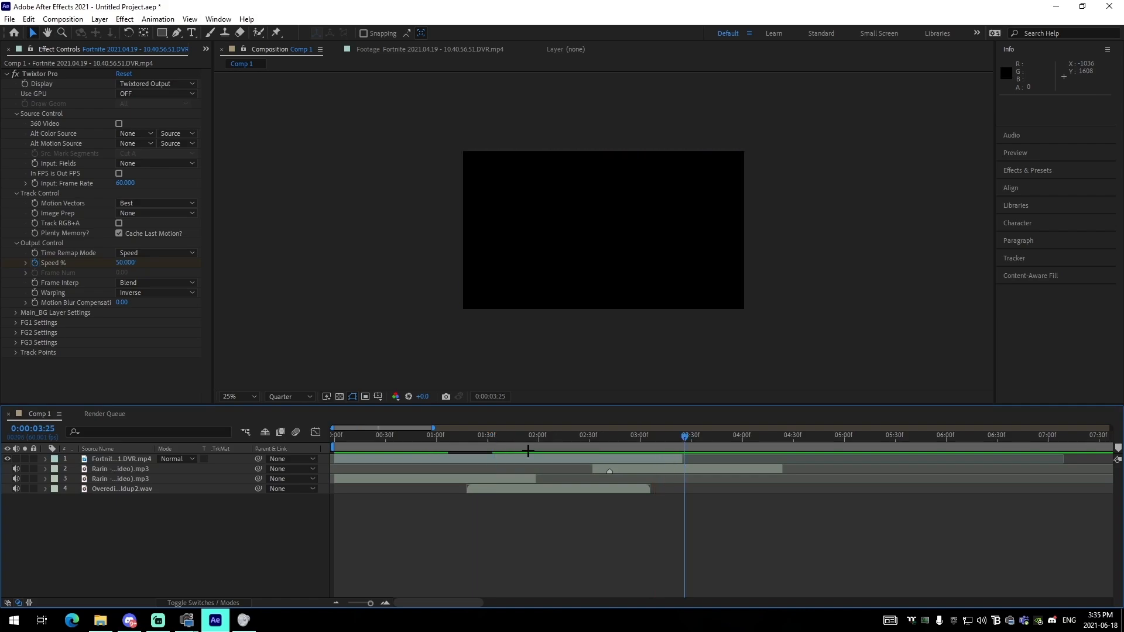
Add the purple particles background footage above the Fortnite clip and cut away everything before 0:00:01:57.
{"action": "mouse_move", "coordinate": [532, 448]}
{"action": "left_mouse_down"}
{"action": "mouse_move", "coordinate": [641, 454]}
{"action": "mouse_move", "coordinate": [533, 463]}
{"action": "mouse_move", "coordinate": [543, 469]}
{"action": "mouse_move", "coordinate": [537, 439]}
{"action": "left_mouse_up"}
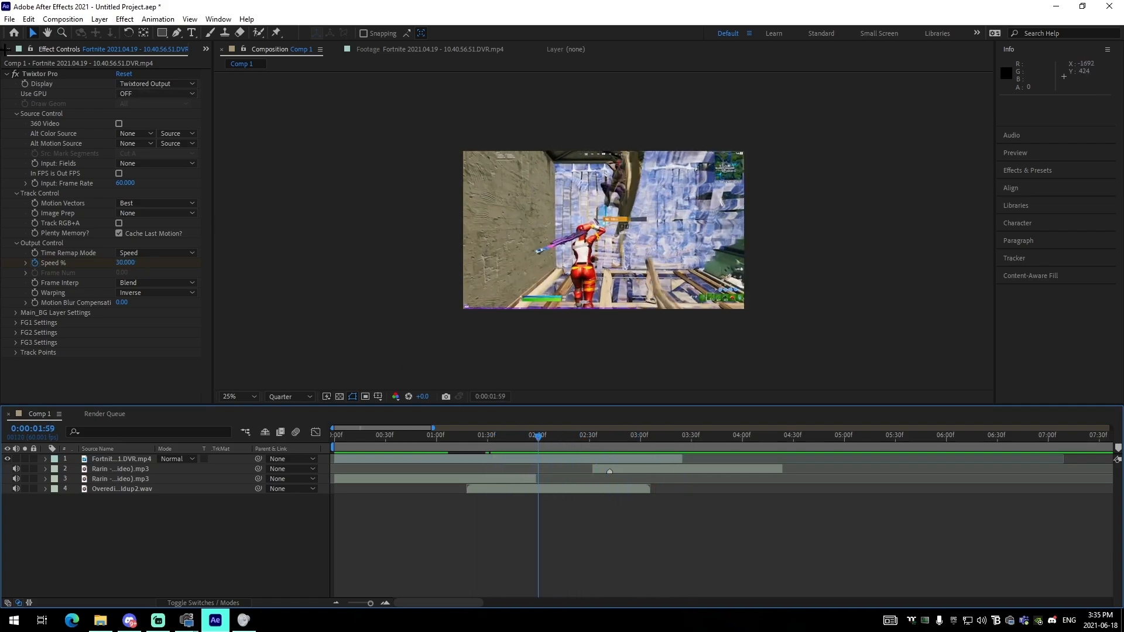
{"action": "left_click", "coordinate": [6, 49]}
{"action": "left_click_drag", "start_coordinate": [45, 167], "coordinate": [521, 467]}
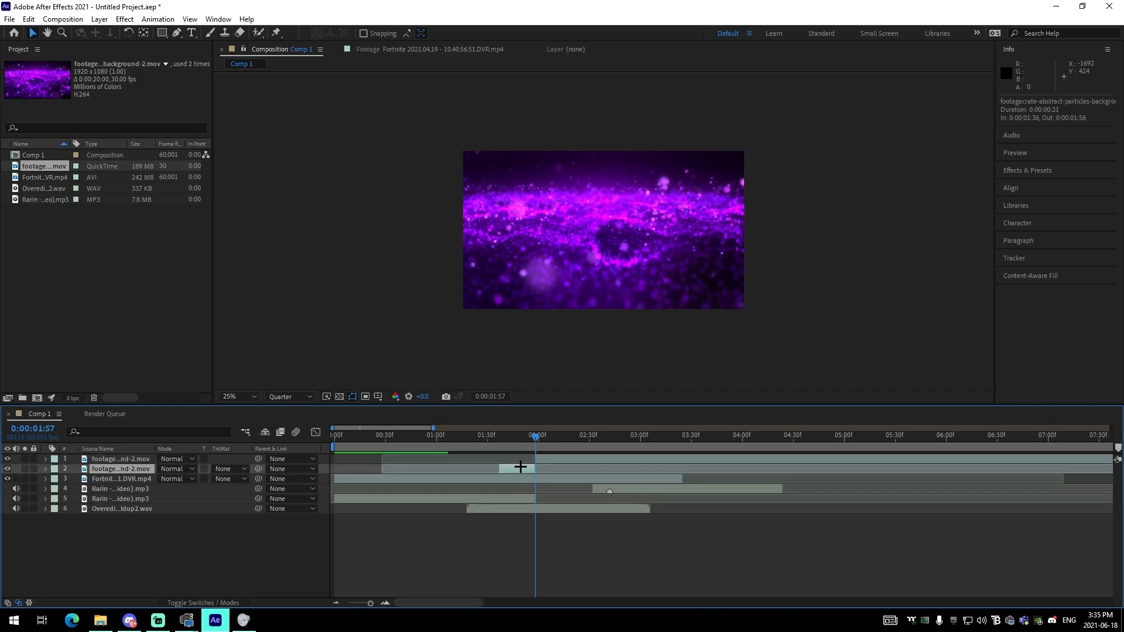
{"action": "key", "text": "ctrl+z"}
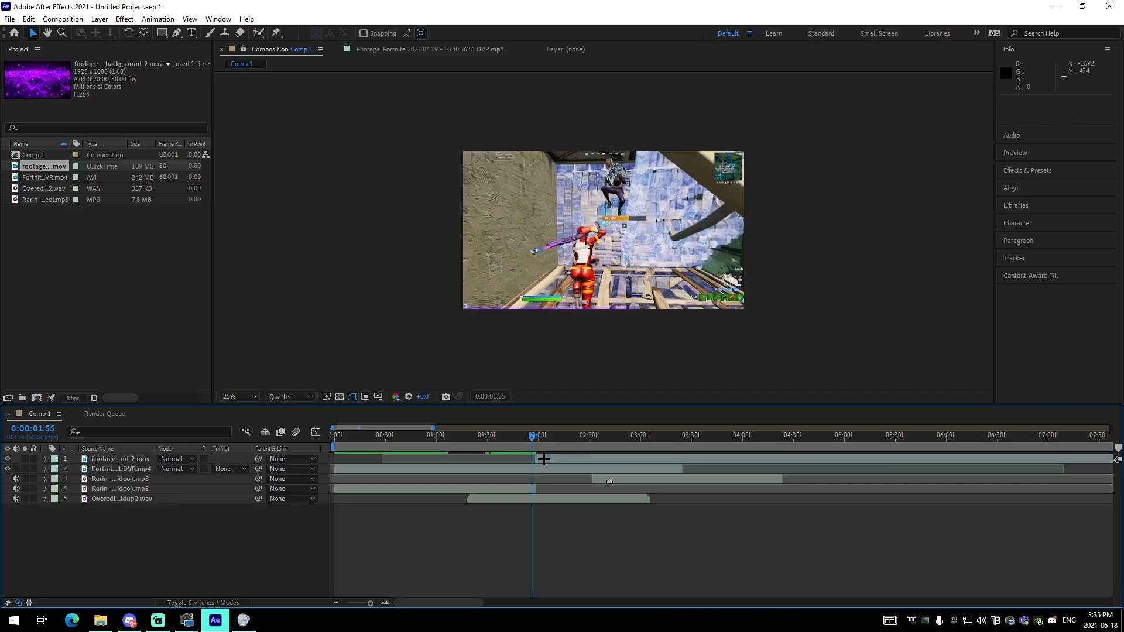
Reveal the first song piece's audio level keyframes and move the particle layer earlier to start at the fade's first keyframe, 0:00:01:53.
{"action": "left_click", "coordinate": [527, 485]}
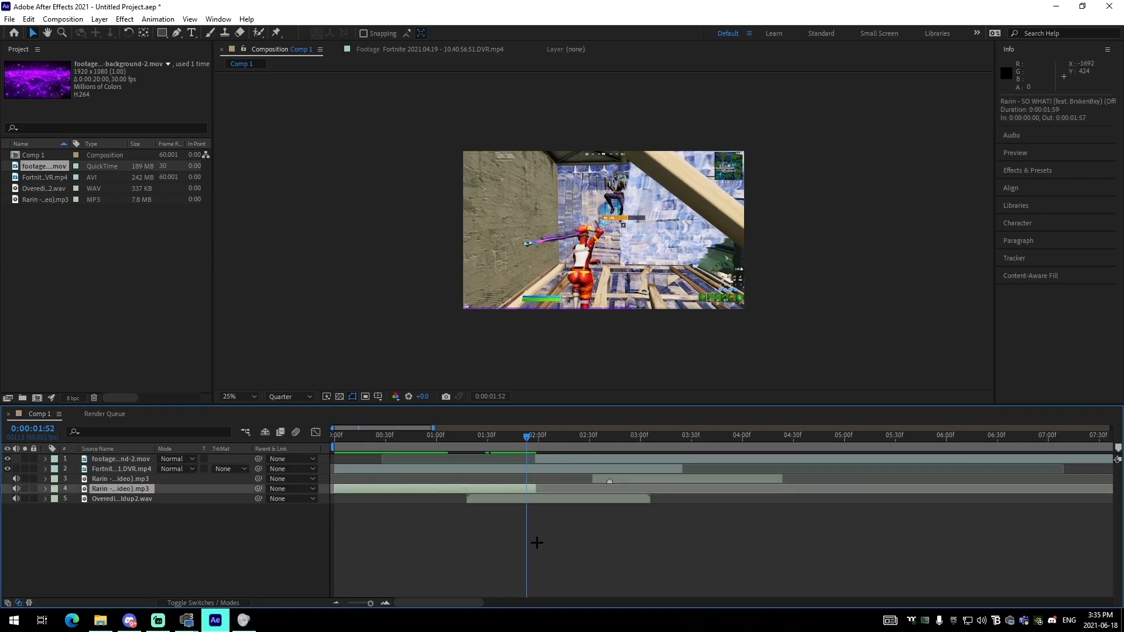
{"action": "key", "text": "l"}
{"action": "double_click", "coordinate": [389, 603]}
{"action": "left_click", "coordinate": [534, 444]}
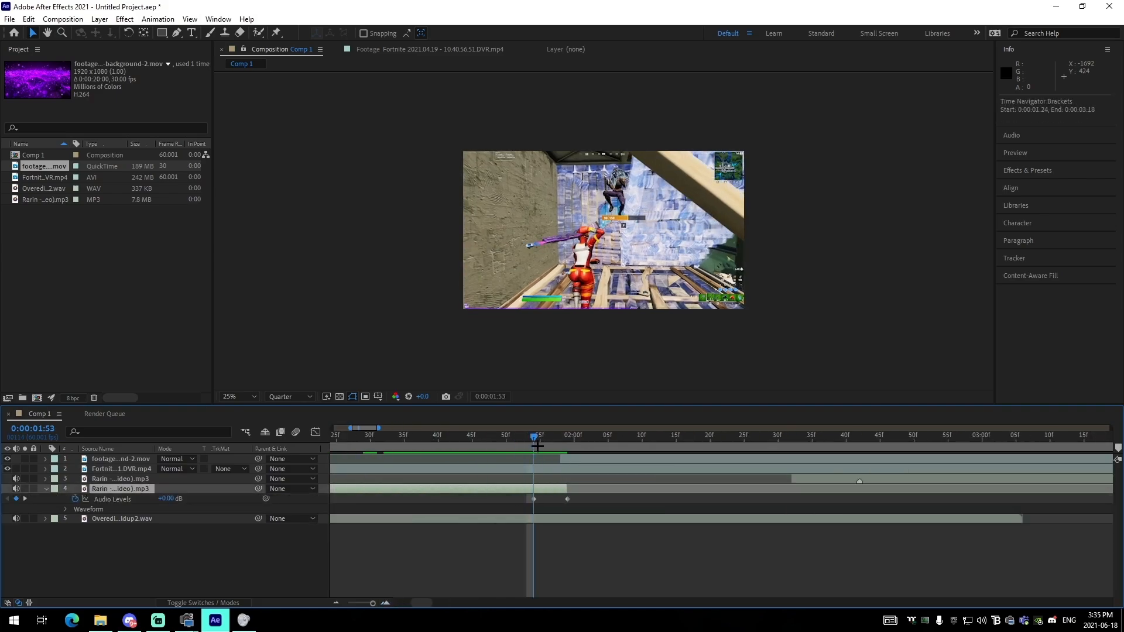
{"action": "left_click_drag", "start_coordinate": [580, 461], "coordinate": [552, 464]}
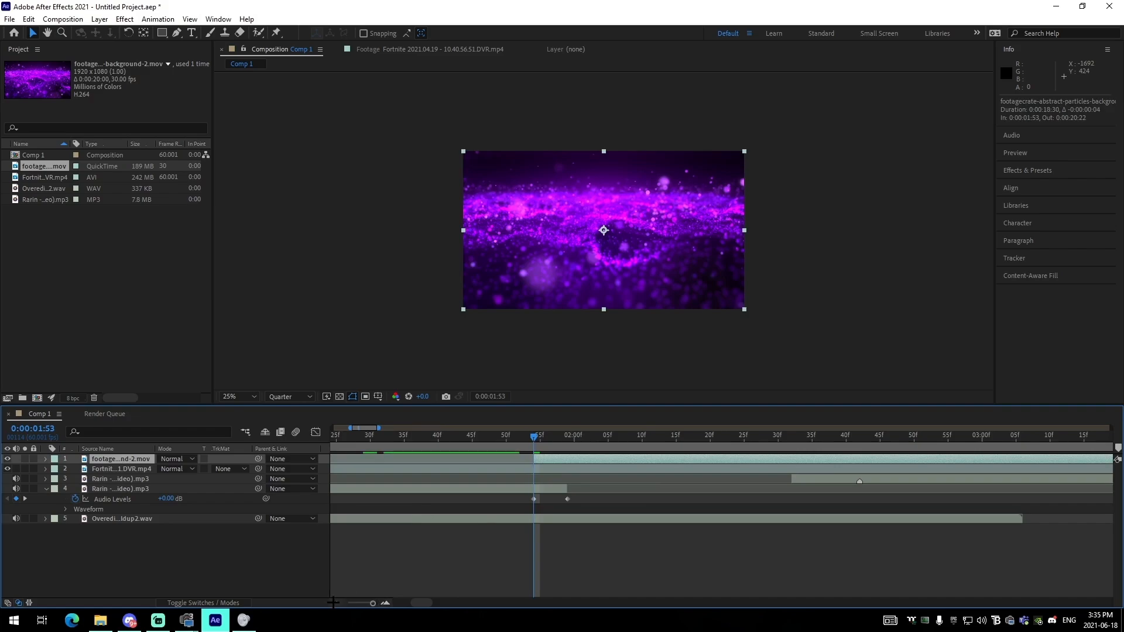
Trim the end of the particle layer to 0:00:02:41, at the second song piece's beat marker.
{"action": "left_click", "coordinate": [860, 442]}
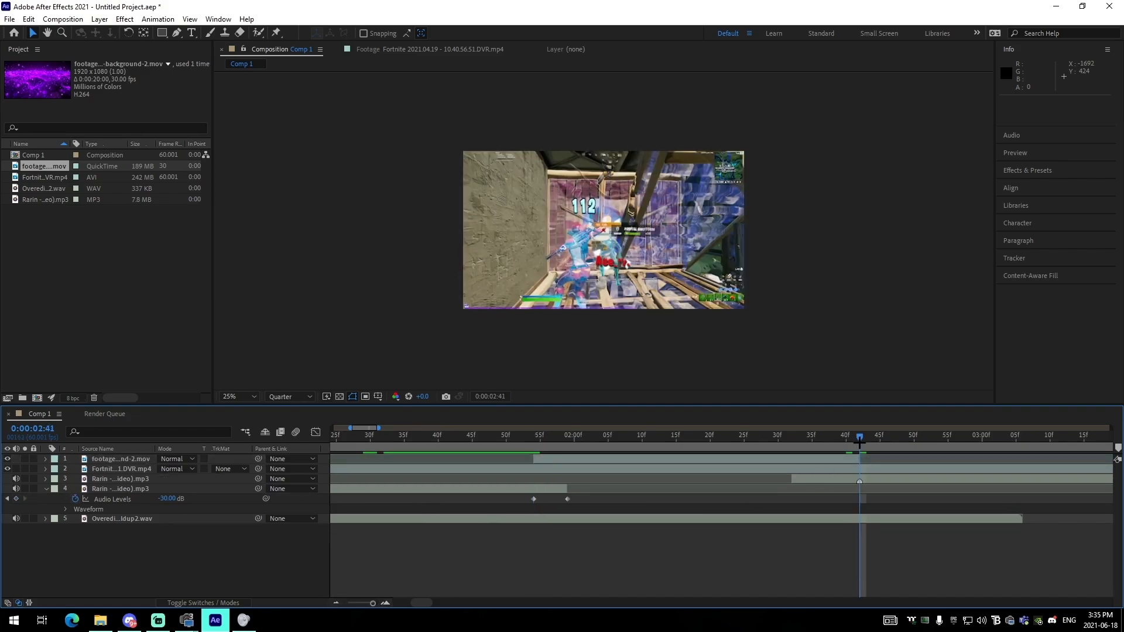
{"action": "key", "text": "Page_Down"}
{"action": "left_click", "coordinate": [862, 462]}
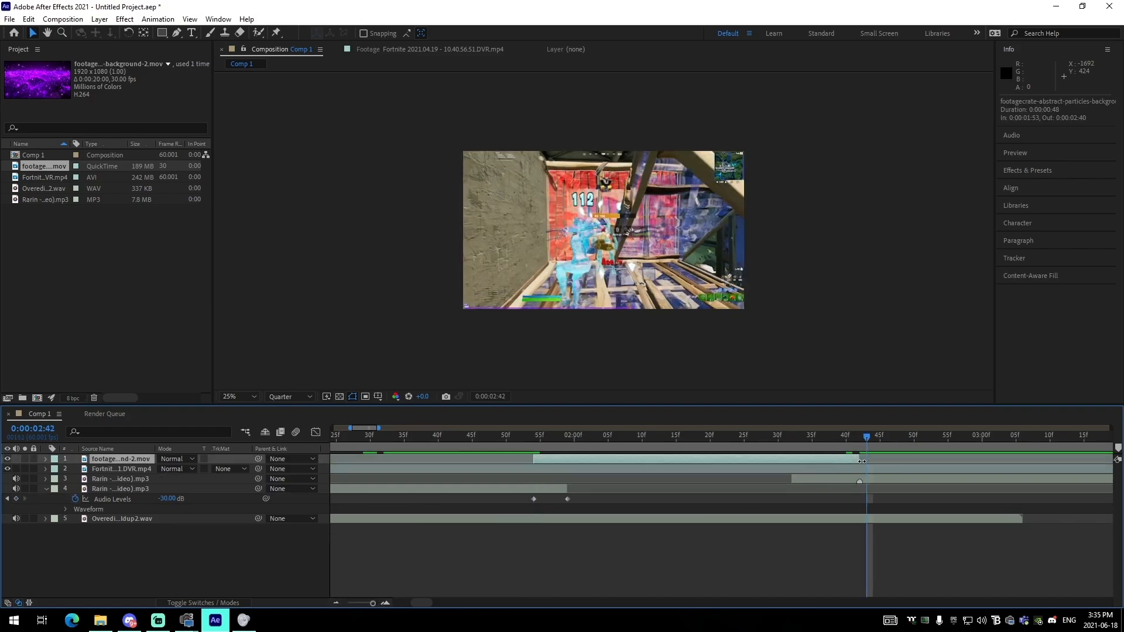
Keyframe the particle layer's opacity from 0% at 0:00:01:53 to 100% at 0:00:01:58 and set its blending mode to Screen.
{"action": "key", "text": "i"}
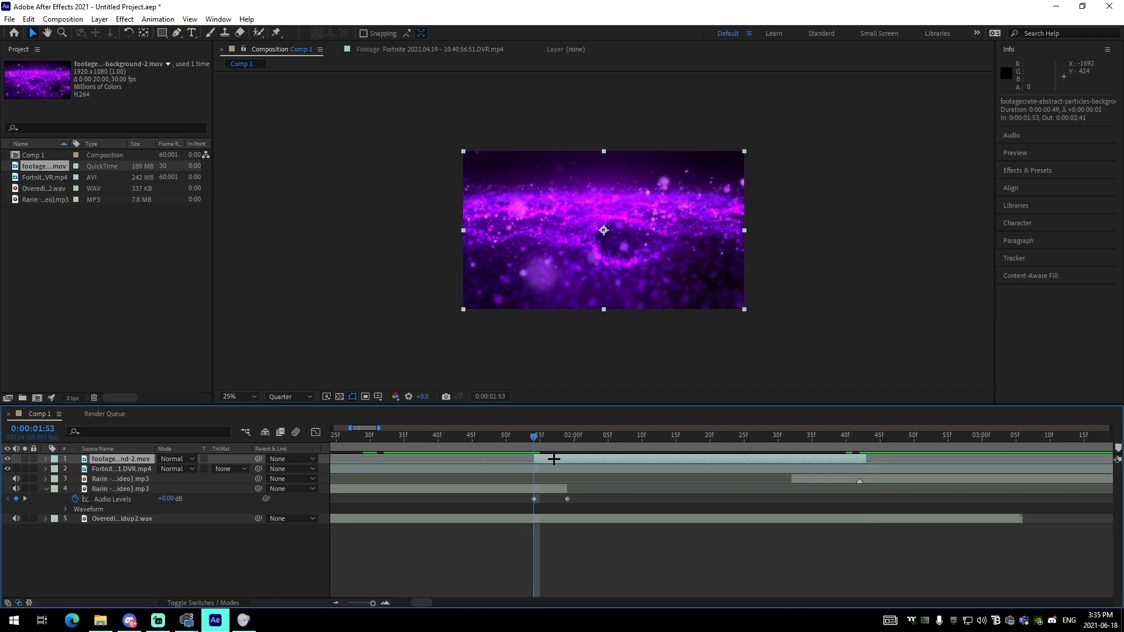
{"action": "key", "text": "t"}
{"action": "left_click", "coordinate": [75, 469]}
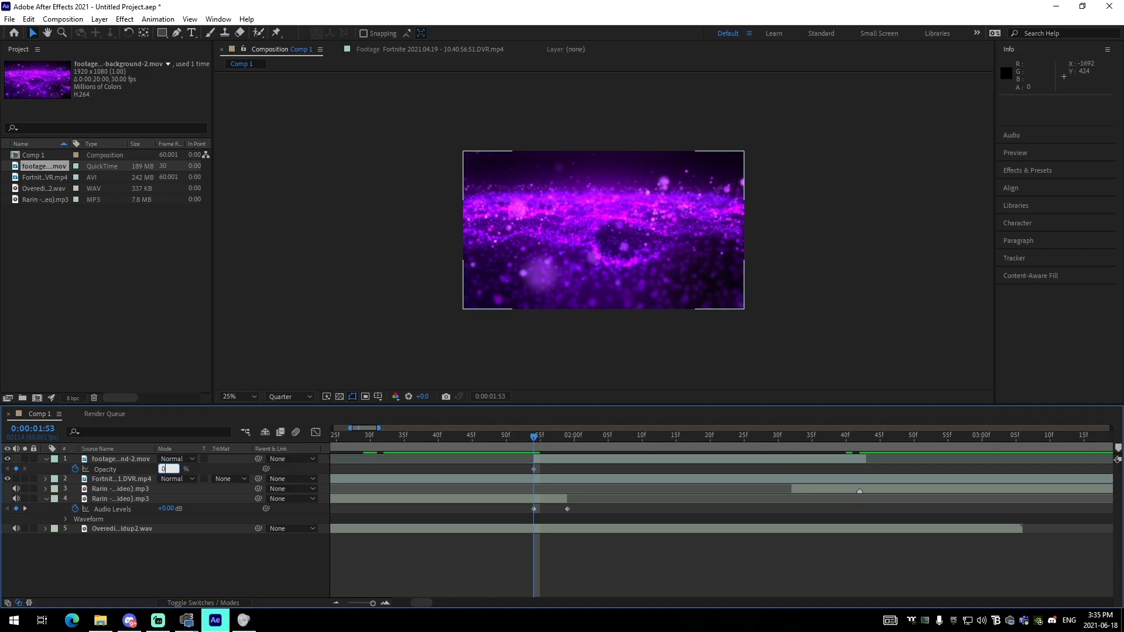
{"action": "type", "text": "0"}
{"action": "key", "text": "Return"}
{"action": "key", "text": "k"}
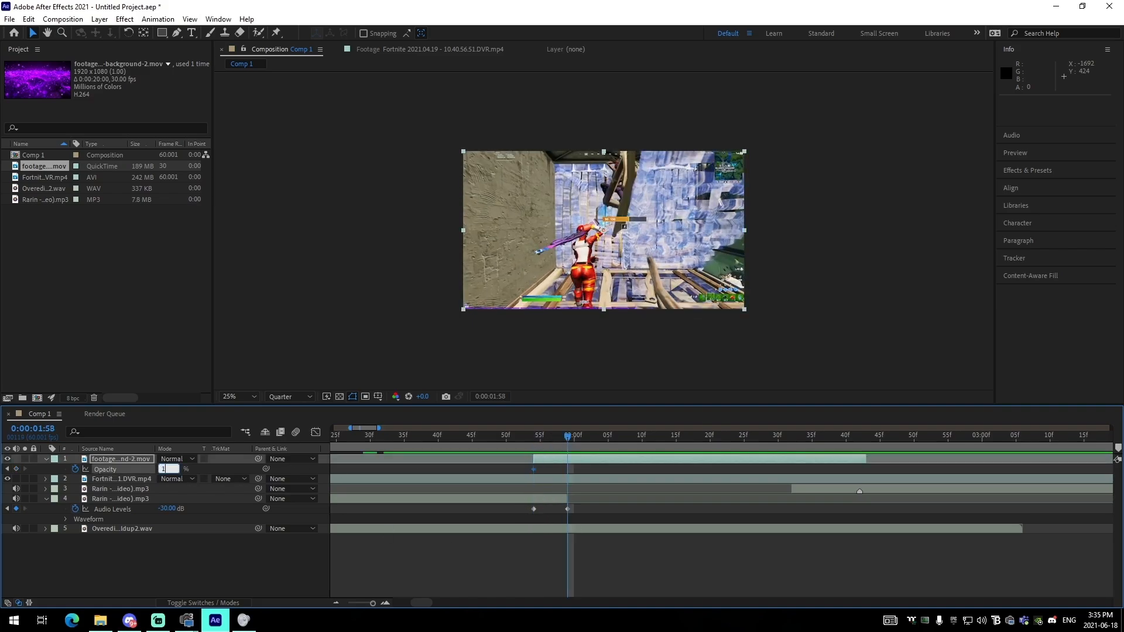
{"action": "type", "text": "100"}
{"action": "key", "text": "Return"}
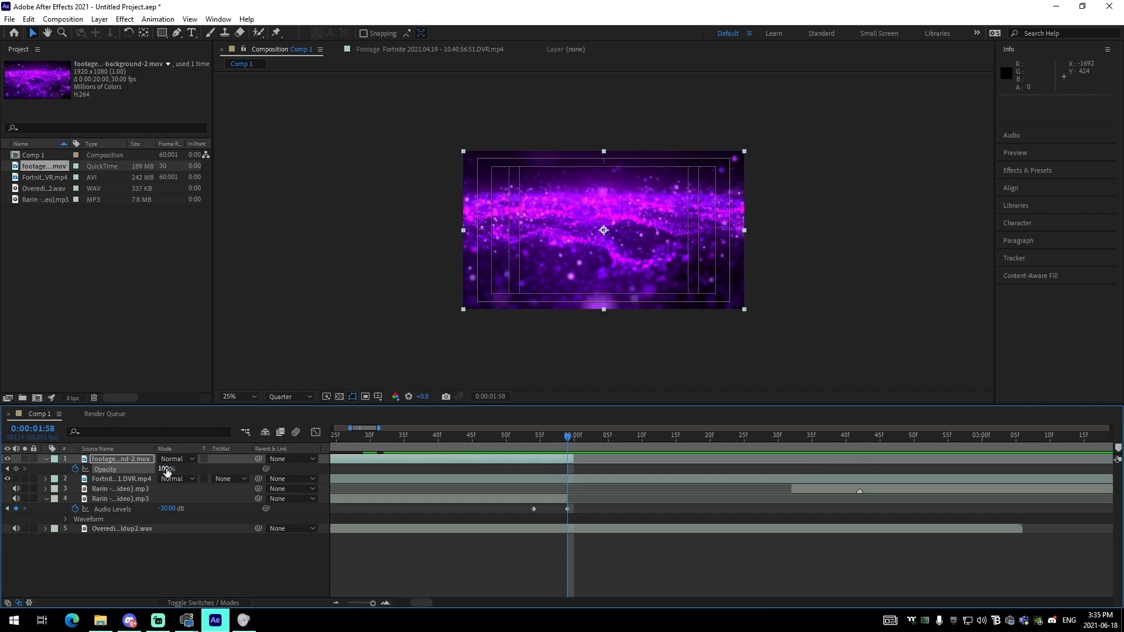
{"action": "left_click", "coordinate": [173, 459]}
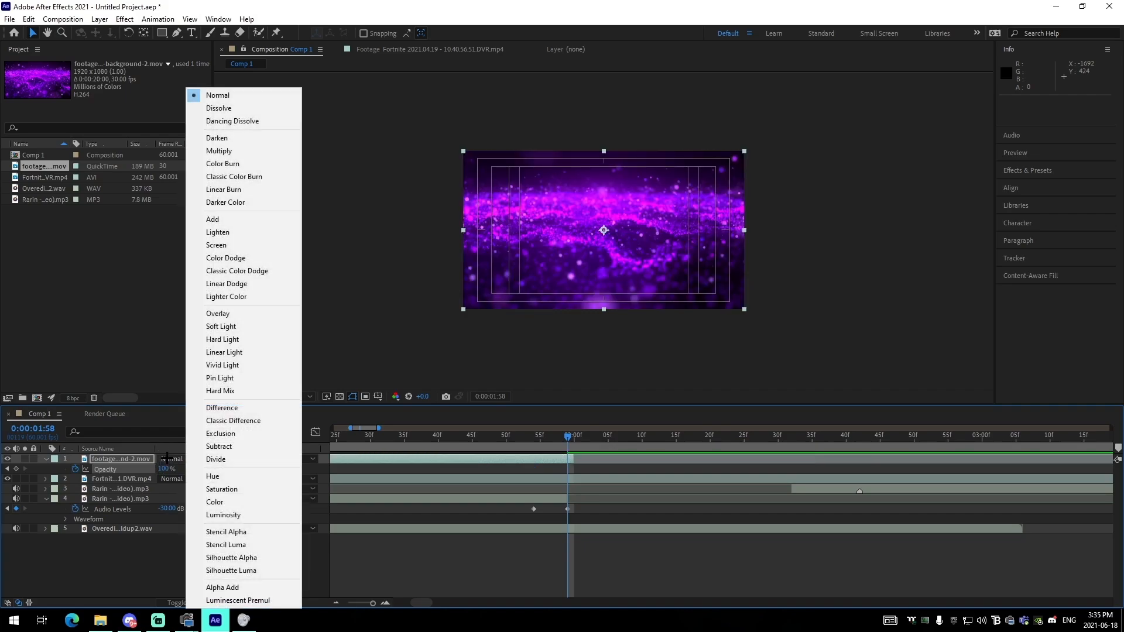
{"action": "left_click", "coordinate": [229, 248]}
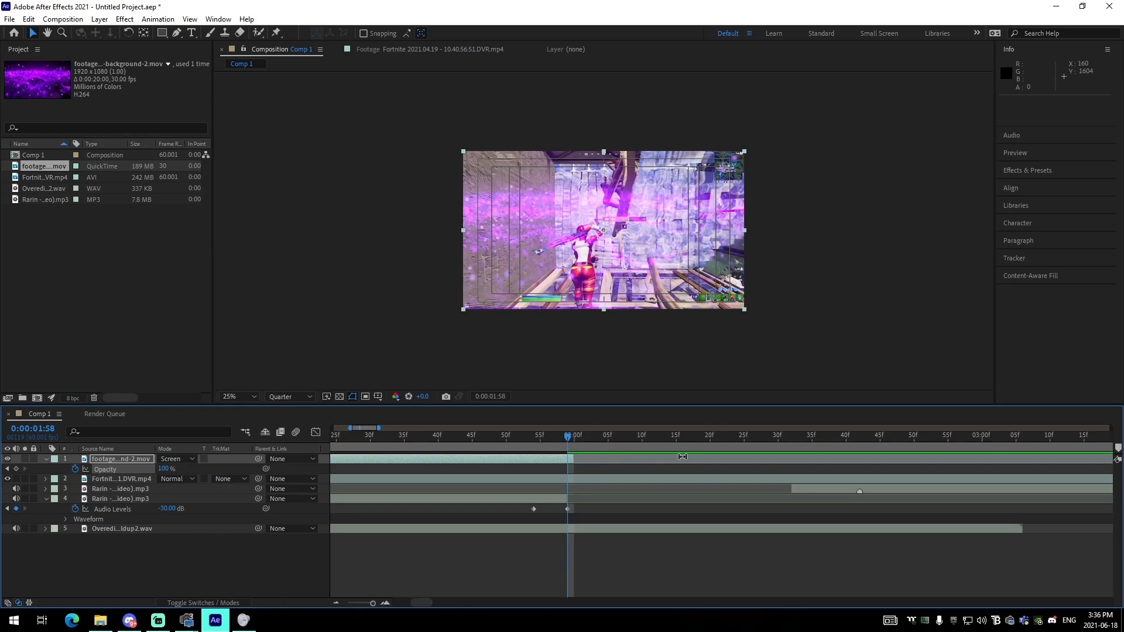
Move the particle layer back so it runs from 0:00:01:53 to 0:00:02:41, and preview the buildup.
{"action": "left_click", "coordinate": [336, 602]}
{"action": "left_click", "coordinate": [336, 602]}
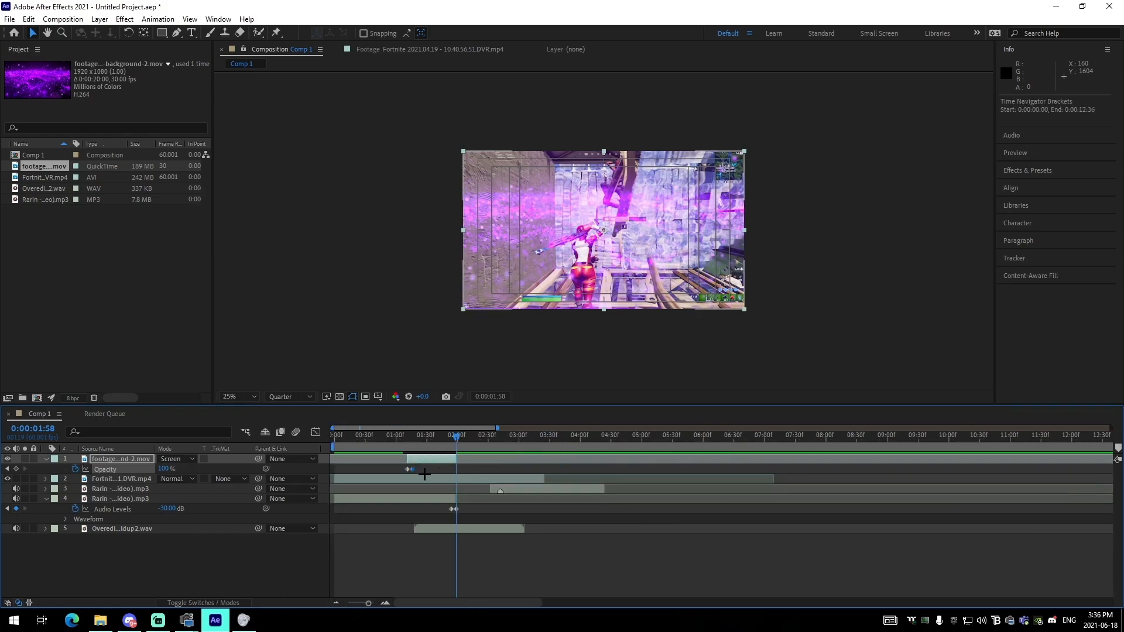
{"action": "left_click_drag", "start_coordinate": [455, 463], "coordinate": [467, 495]}
{"action": "left_click", "coordinate": [385, 603]}
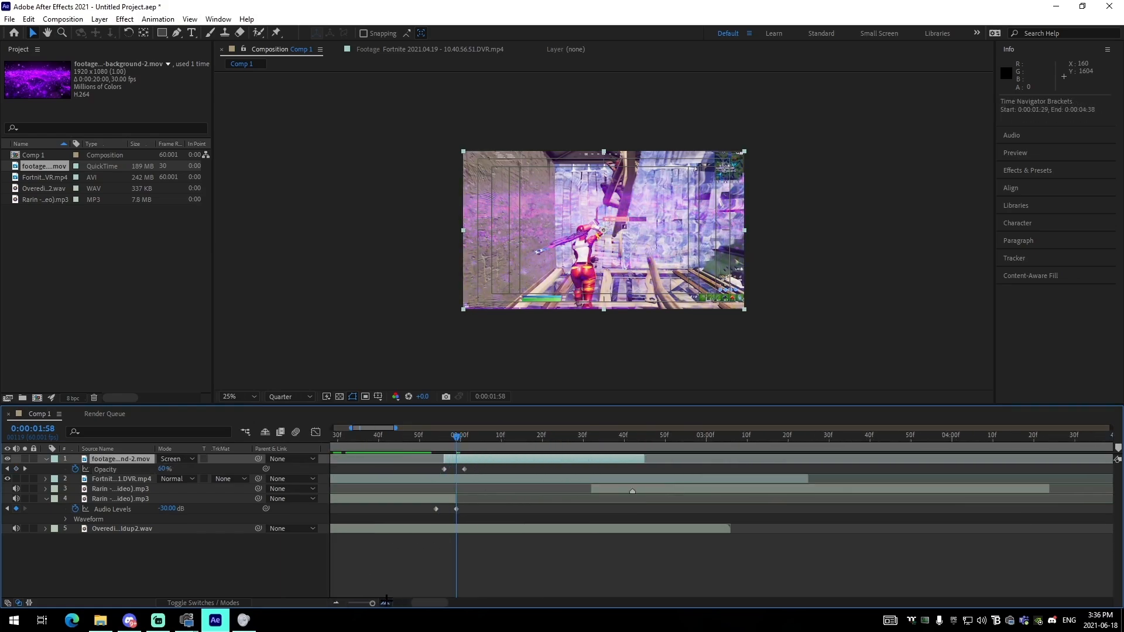
{"action": "left_click", "coordinate": [385, 603]}
{"action": "left_click_drag", "start_coordinate": [439, 459], "coordinate": [431, 460]}
{"action": "key", "text": "space"}
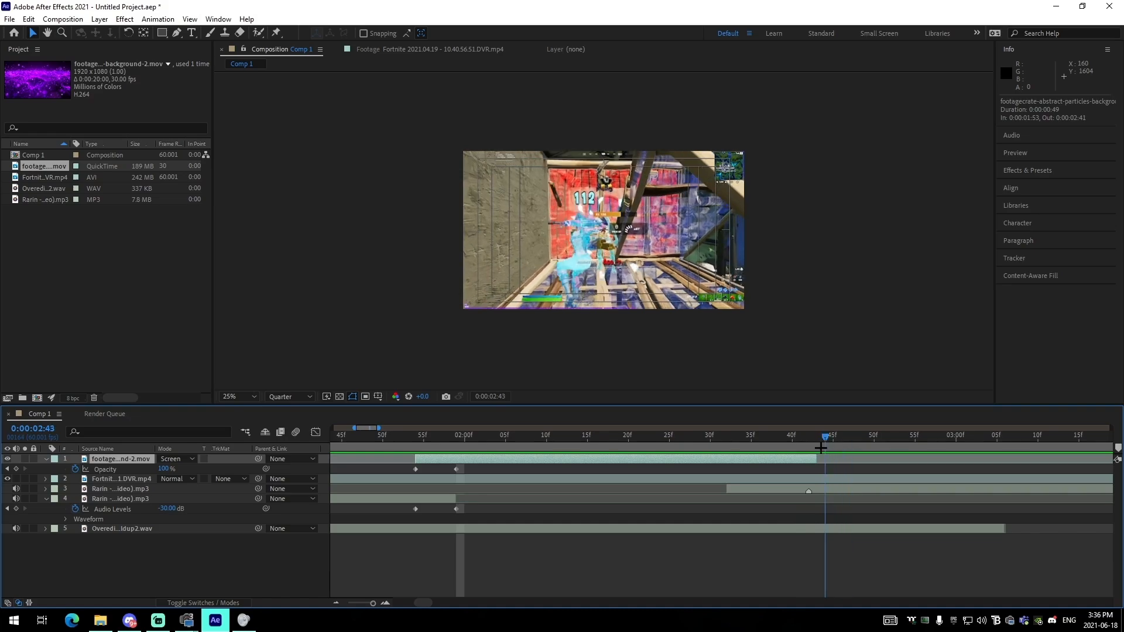
Keyframe the particle layer's opacity at 100% at 0:00:02:41 and 0% at 0:00:02:42, and collapse its properties.
{"action": "left_click_drag", "start_coordinate": [828, 446], "coordinate": [808, 446]}
{"action": "left_click", "coordinate": [15, 469]}
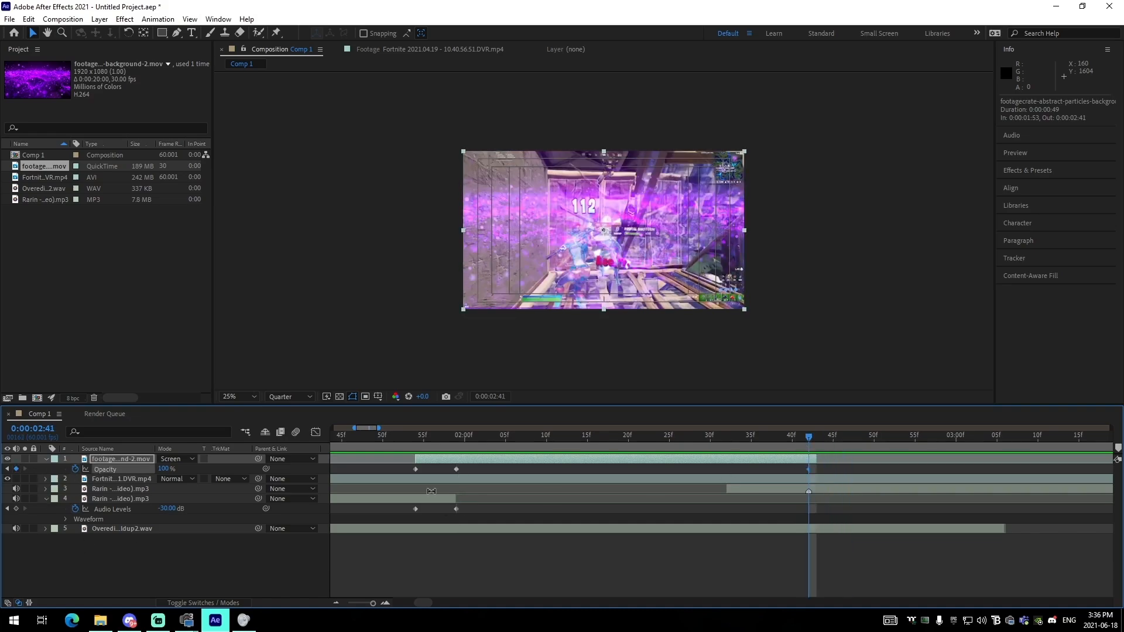
{"action": "mouse_move", "coordinate": [816, 442]}
{"action": "left_mouse_down"}
{"action": "mouse_move", "coordinate": [828, 443]}
{"action": "mouse_move", "coordinate": [818, 444]}
{"action": "left_mouse_up"}
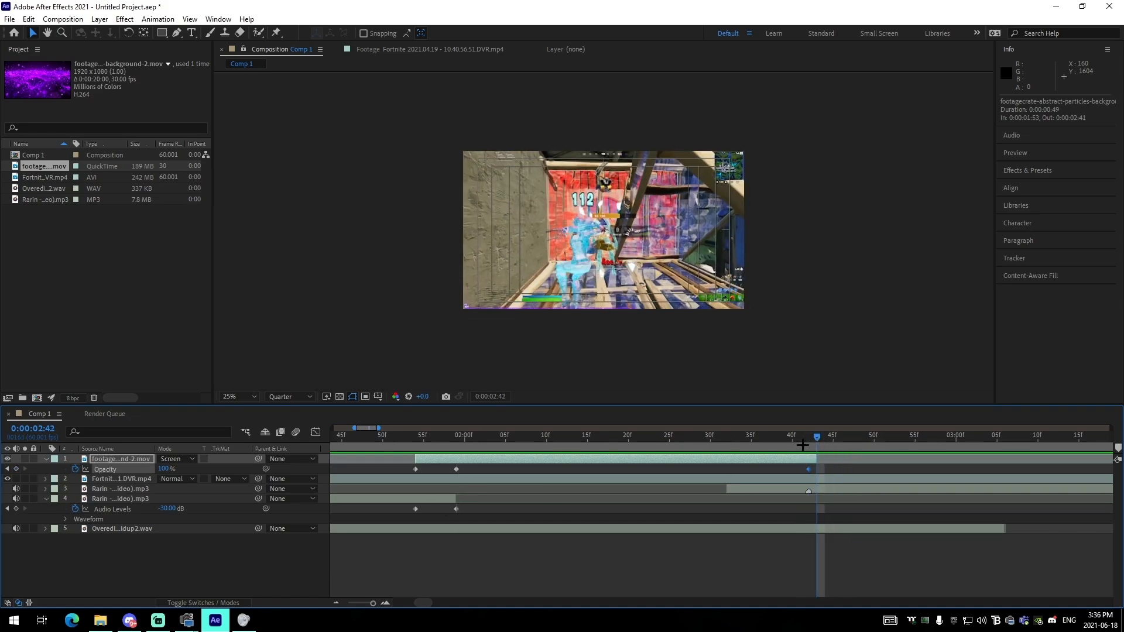
{"action": "key", "text": "Return"}
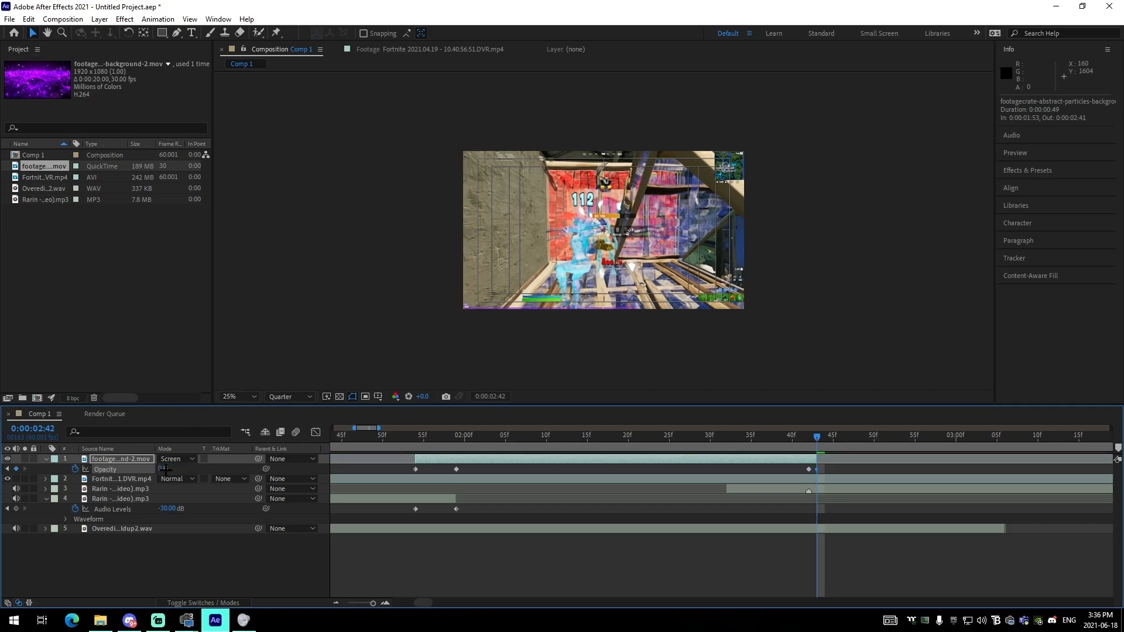
{"action": "left_click", "coordinate": [46, 459]}
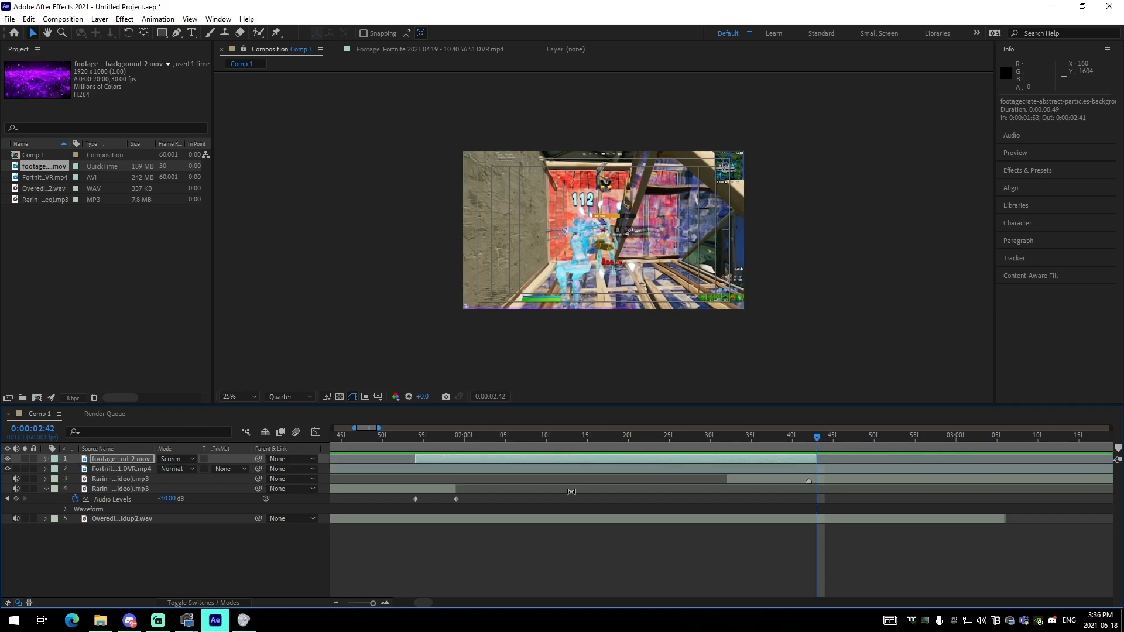
Enlarge the particle layer beyond the frame and rotate it to 7°.
{"action": "left_click", "coordinate": [466, 440]}
{"action": "key", "text": "s"}
{"action": "mouse_move", "coordinate": [175, 468]}
{"action": "left_mouse_down"}
{"action": "mouse_move", "coordinate": [196, 471]}
{"action": "mouse_move", "coordinate": [183, 475]}
{"action": "left_mouse_up"}
{"action": "key", "text": "r"}
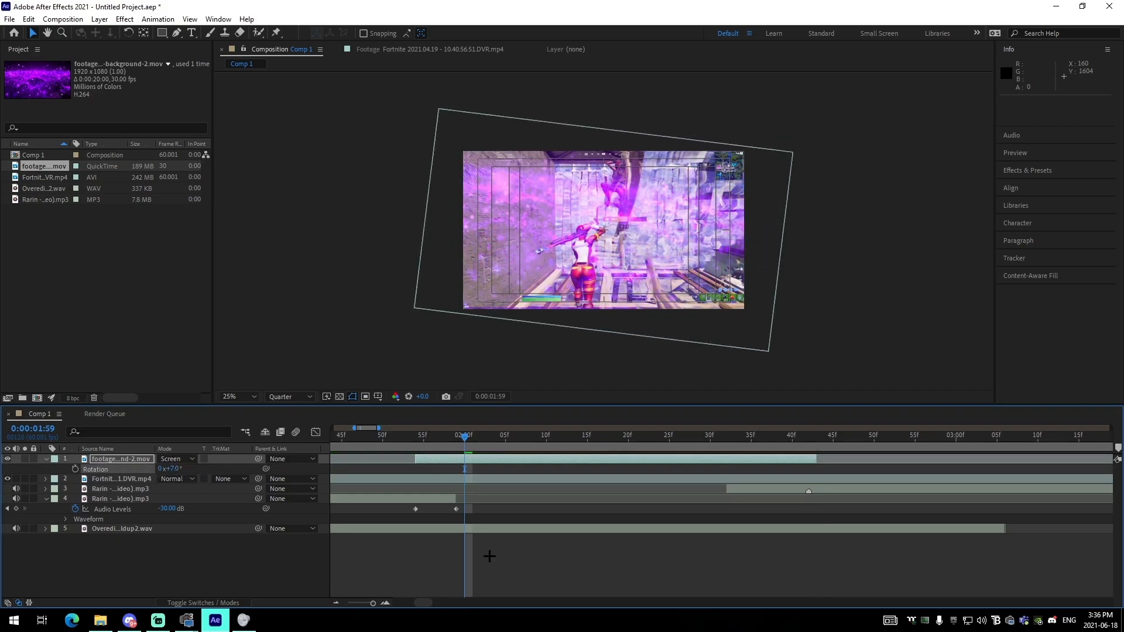
Apply the Looks effect to the Fortnite clip at 0:00:01:53 with the custom NEBULA COOL look.
{"action": "left_click_drag", "start_coordinate": [434, 447], "coordinate": [417, 478]}
{"action": "left_click", "coordinate": [426, 479]}
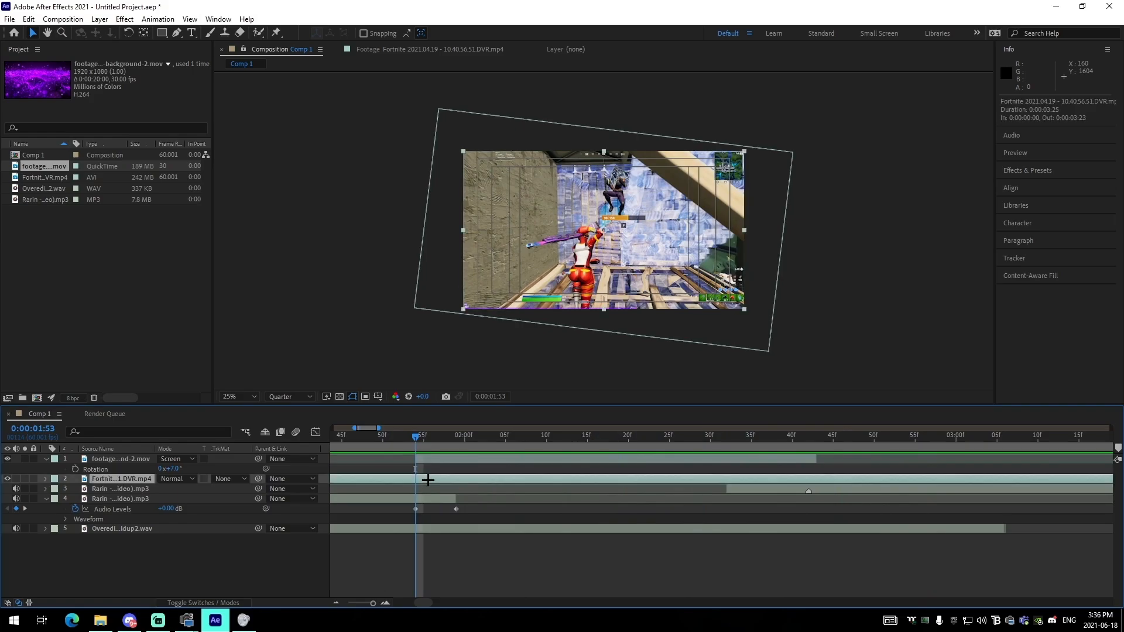
{"action": "key", "text": "ctrl+space"}
{"action": "type", "text": "looks"}
{"action": "key", "text": "Return"}
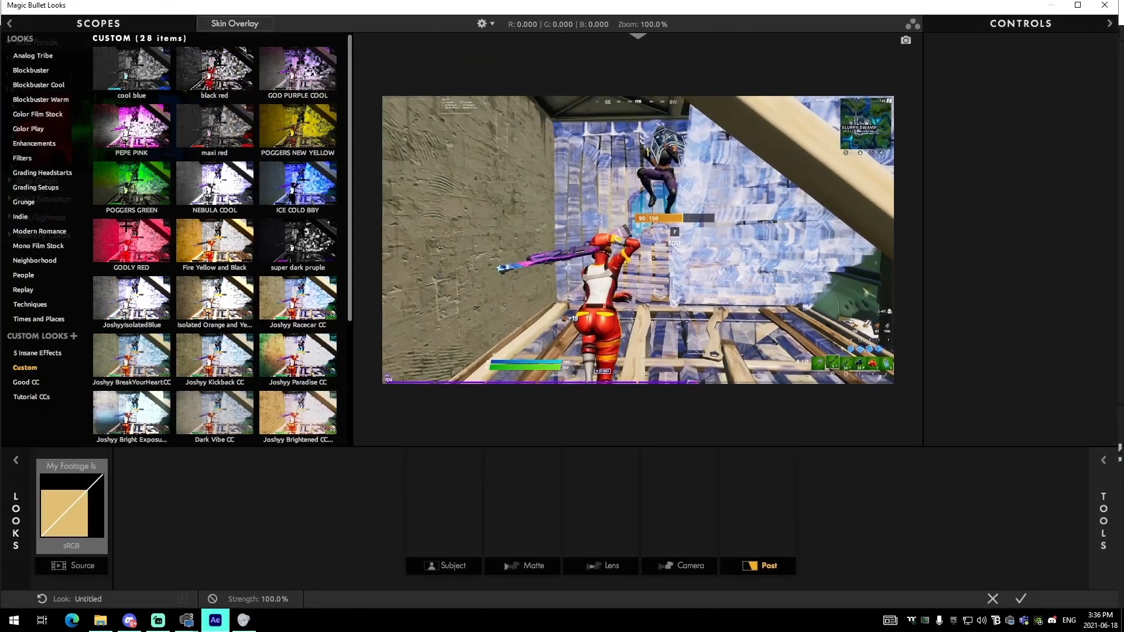
{"action": "left_click", "coordinate": [200, 129]}
{"action": "left_click", "coordinate": [226, 186]}
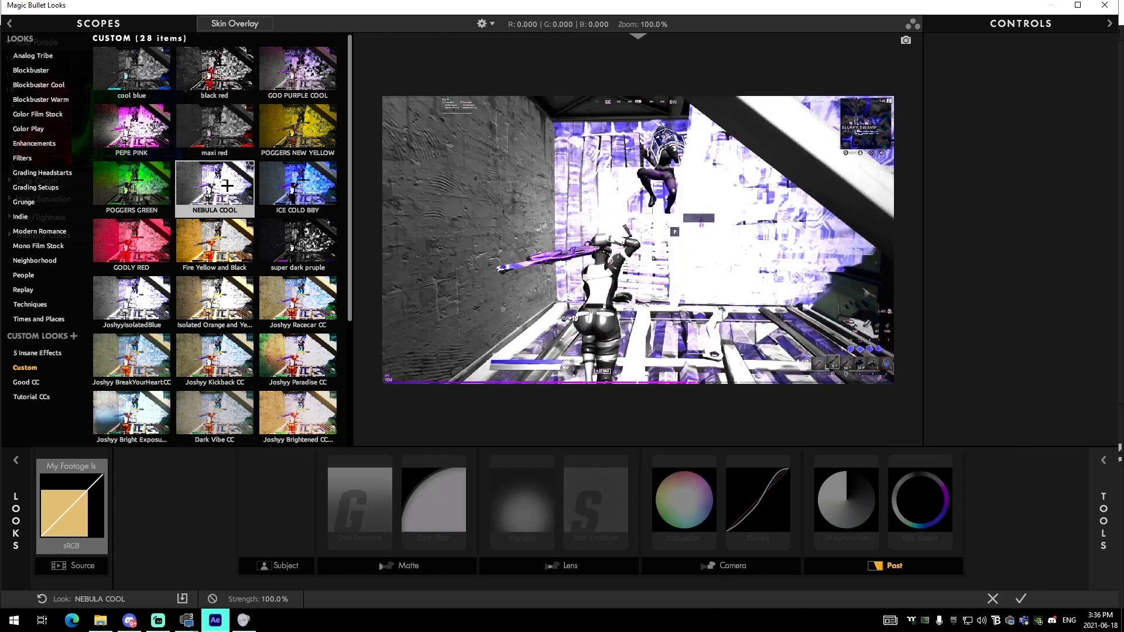
{"action": "left_click", "coordinate": [1020, 597]}
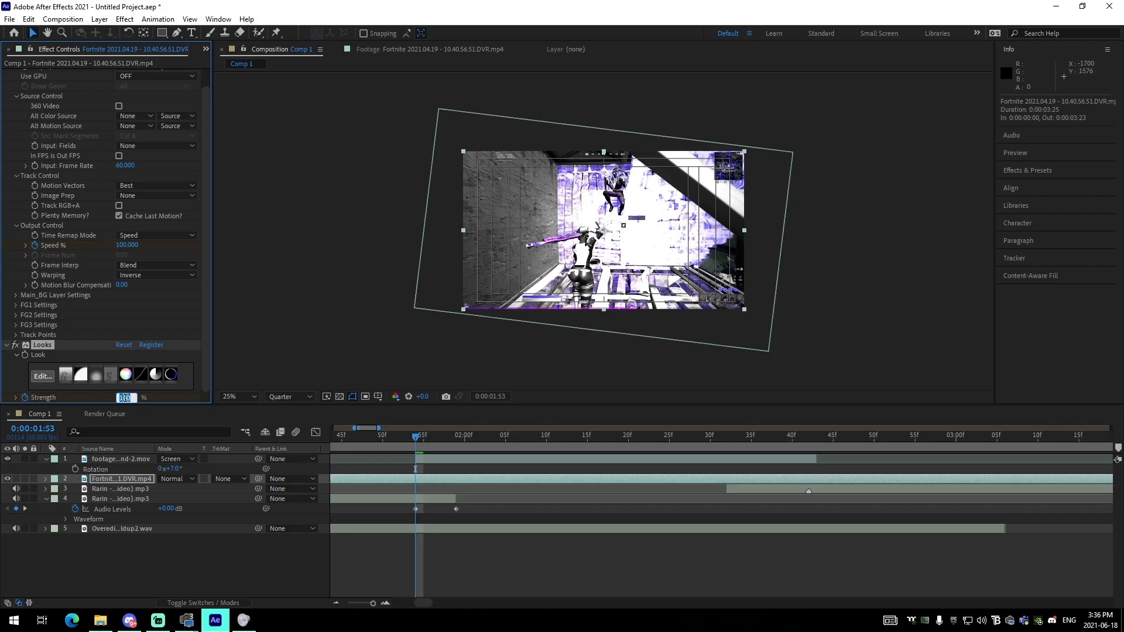
Keyframe the Looks strength on the Fortnite clip from 0% at 0:00:01:53 to 100% at 0:00:01:58.
{"action": "key", "text": "Return"}
{"action": "left_click", "coordinate": [461, 461]}
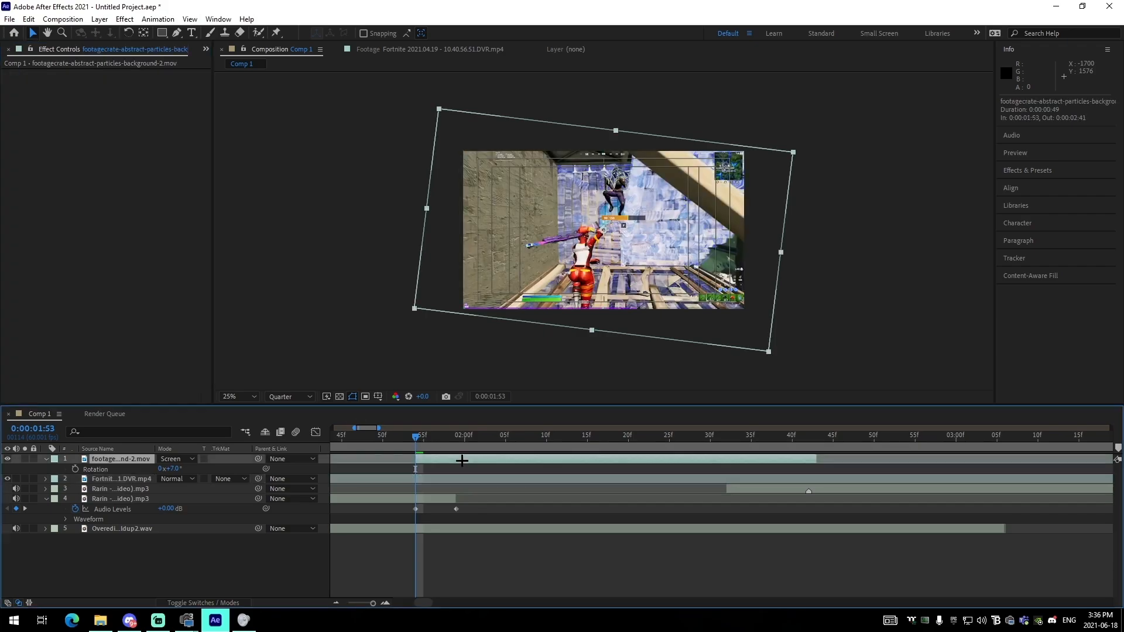
{"action": "left_click_drag", "start_coordinate": [416, 438], "coordinate": [456, 440]}
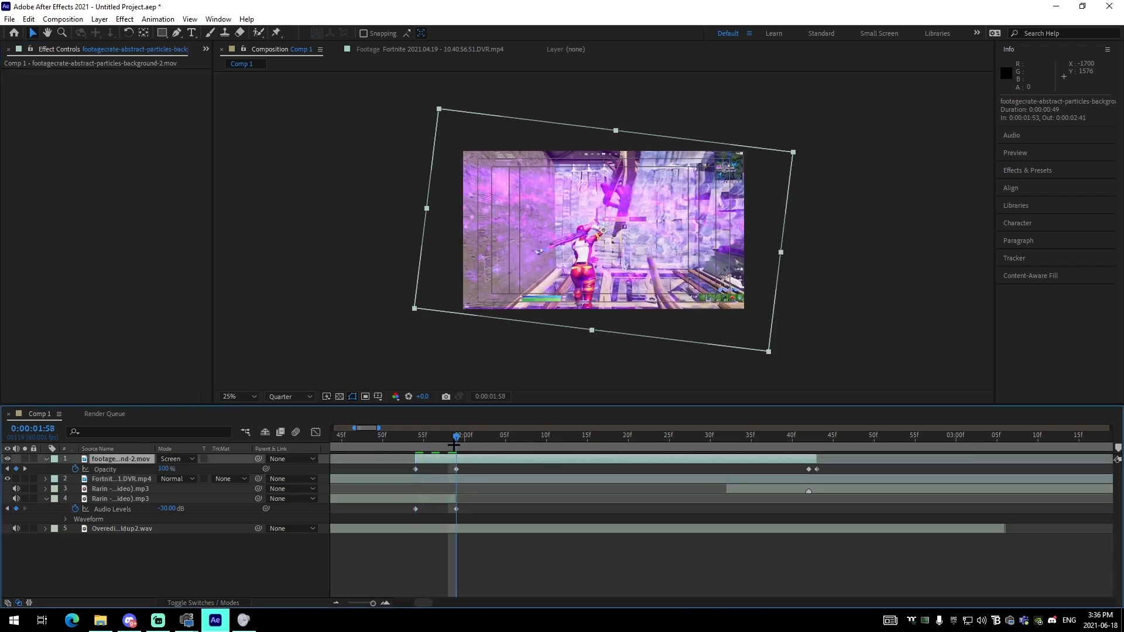
{"action": "left_click", "coordinate": [464, 479]}
{"action": "scroll", "coordinate": [100, 388], "scroll_direction": "down", "scroll_amount": 1}
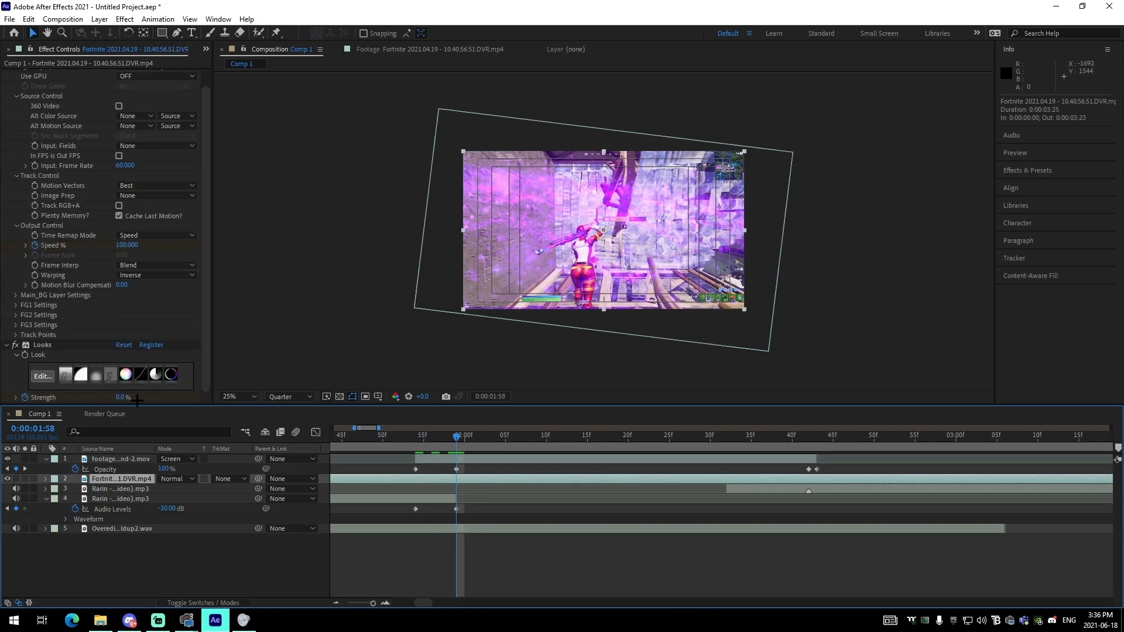
{"action": "left_click", "coordinate": [122, 397]}
{"action": "key", "text": "Return"}
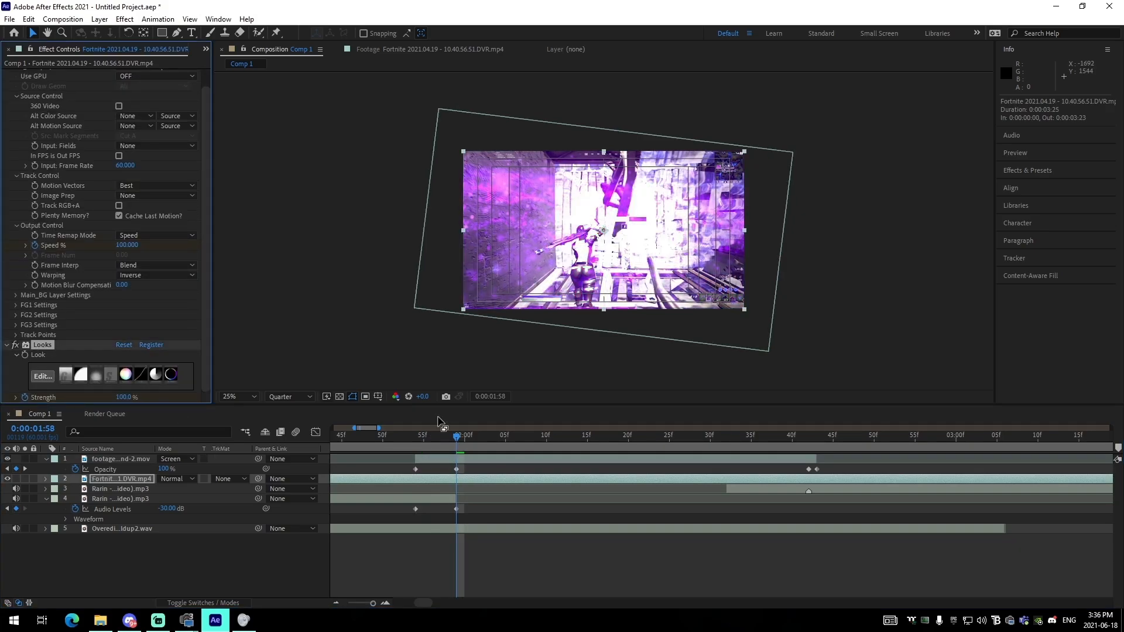
Keyframe the Looks strength at 100% at 0:00:02:41 and 0% at 0:00:02:42, and collapse both video layers.
{"action": "left_click", "coordinate": [808, 436]}
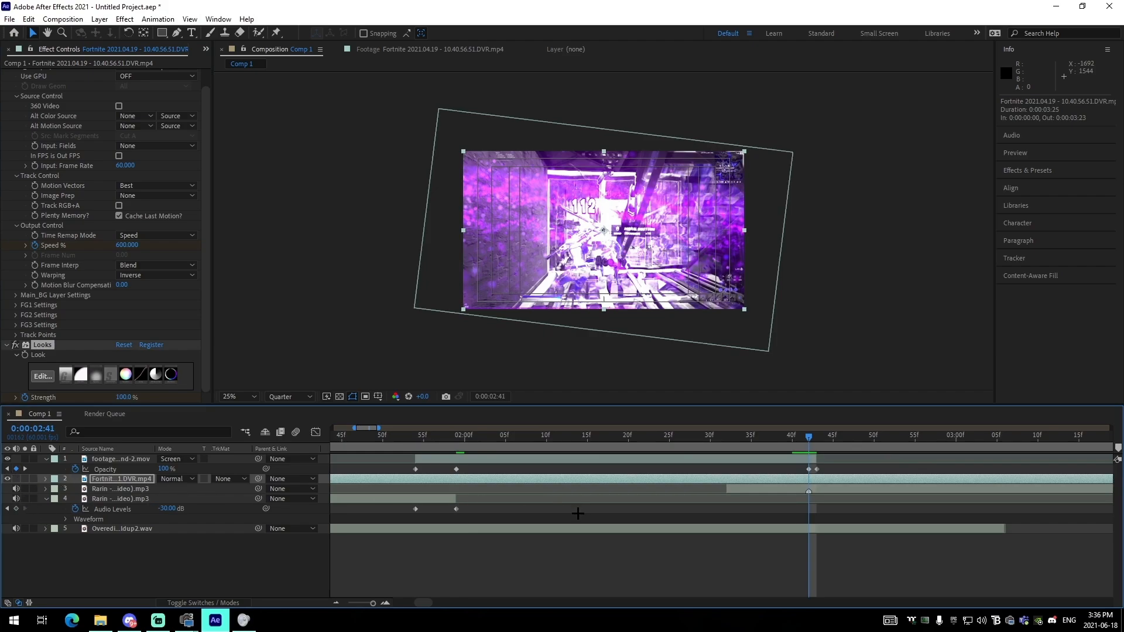
{"action": "key", "text": "u"}
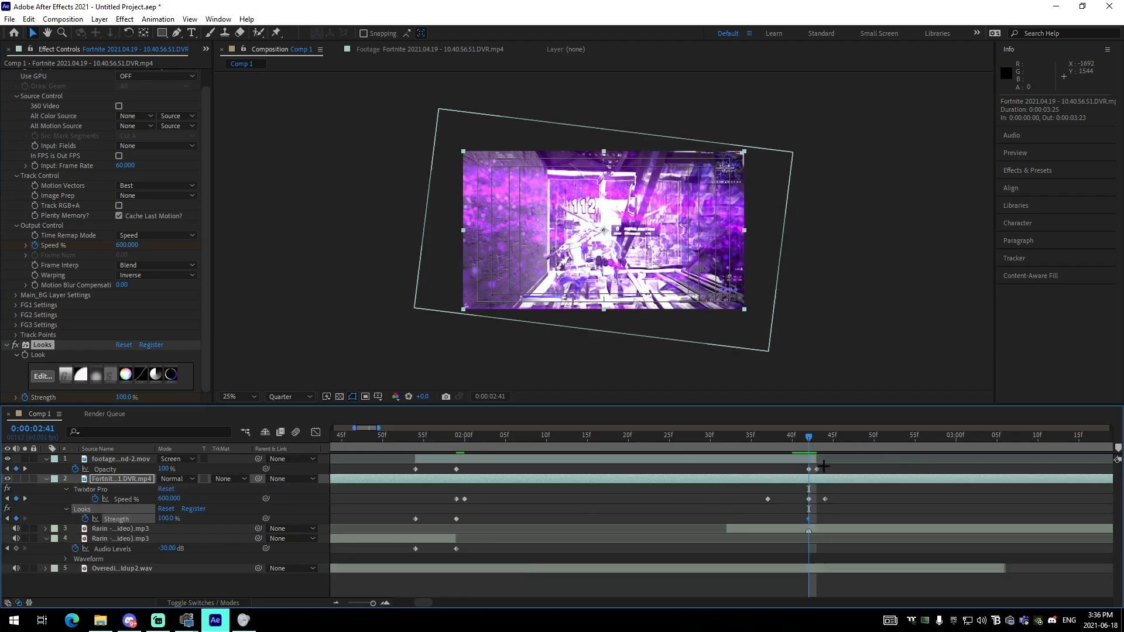
{"action": "key", "text": "Page_Down"}
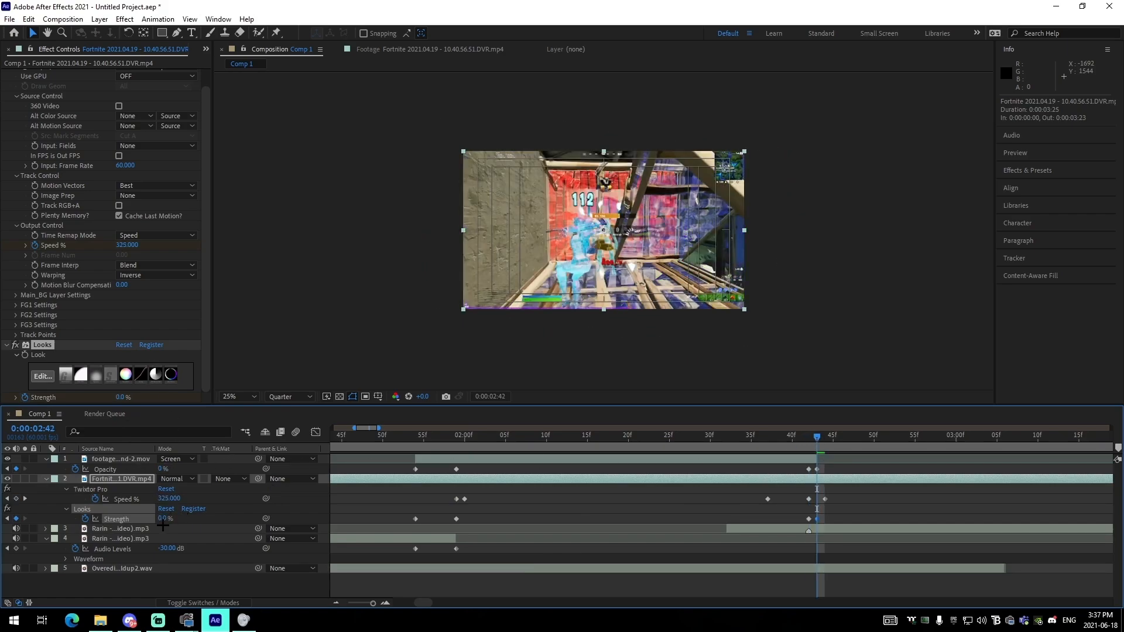
{"action": "left_click", "coordinate": [46, 479]}
{"action": "left_click", "coordinate": [45, 460]}
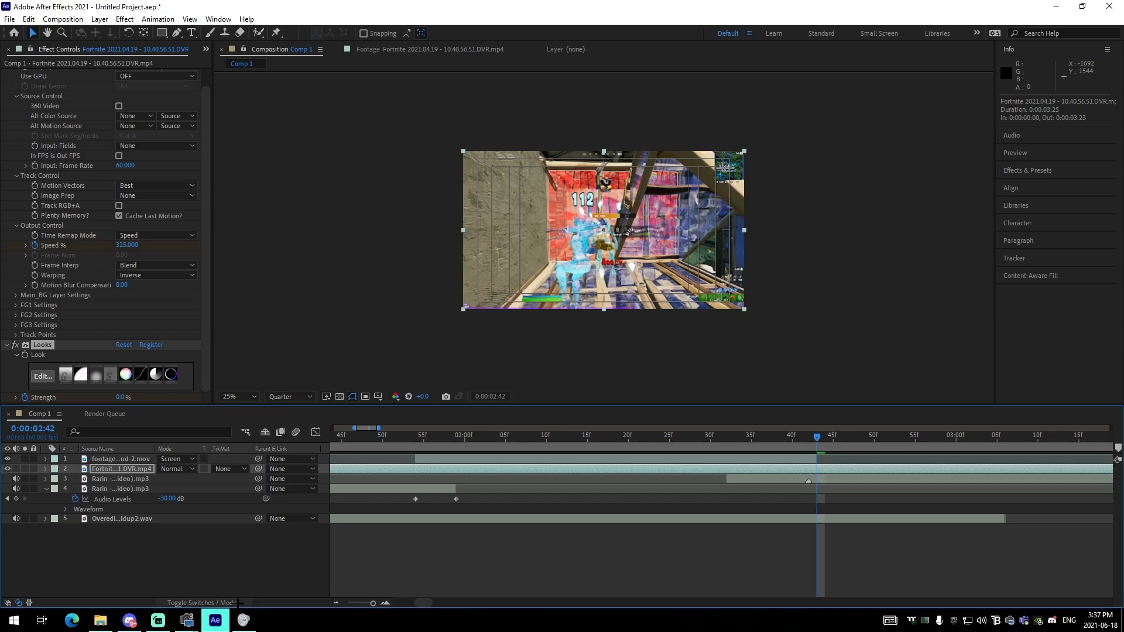
Add an adjustment layer above the Fortnite clip, split it at 0:00:02:41 and delete the earlier part.
{"action": "left_click_drag", "start_coordinate": [373, 603], "coordinate": [370, 603]}
{"action": "left_click", "coordinate": [541, 502]}
{"action": "left_click_drag", "start_coordinate": [519, 440], "coordinate": [615, 466]}
{"action": "left_click", "coordinate": [623, 469]}
{"action": "key", "text": "ctrl+alt+y"}
{"action": "key", "text": "ctrl+shift+d"}
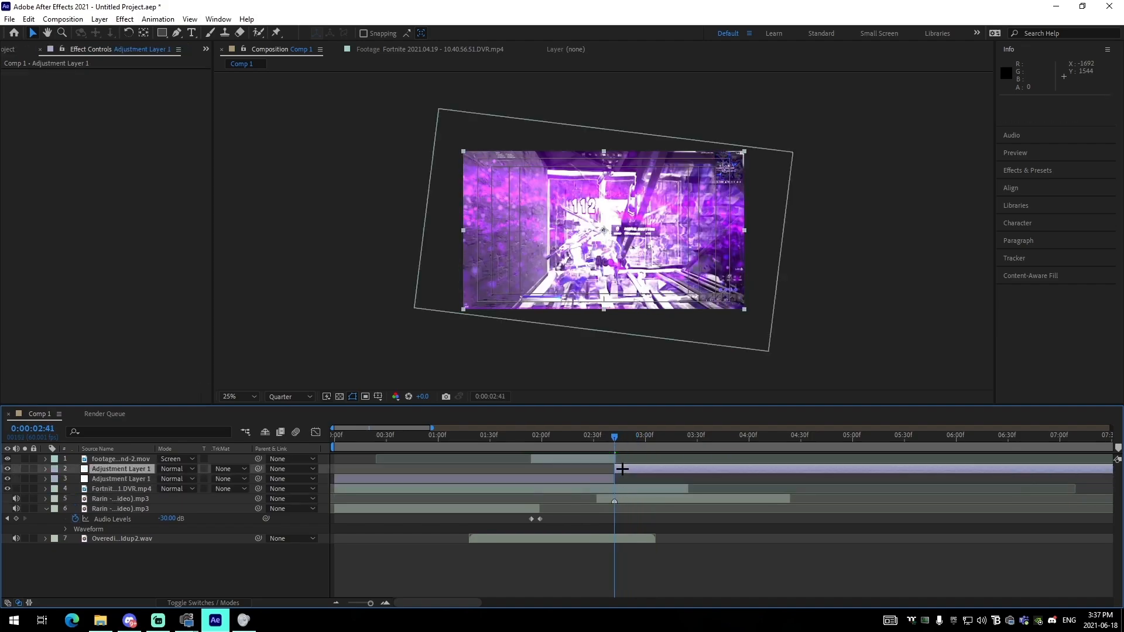
{"action": "left_click", "coordinate": [610, 477]}
{"action": "key", "text": "Delete"}
Cut the adjustment layer at 0:00:03:23, where the Fortnite clip ends, and delete the remainder.
{"action": "left_click_drag", "start_coordinate": [688, 439], "coordinate": [687, 466]}
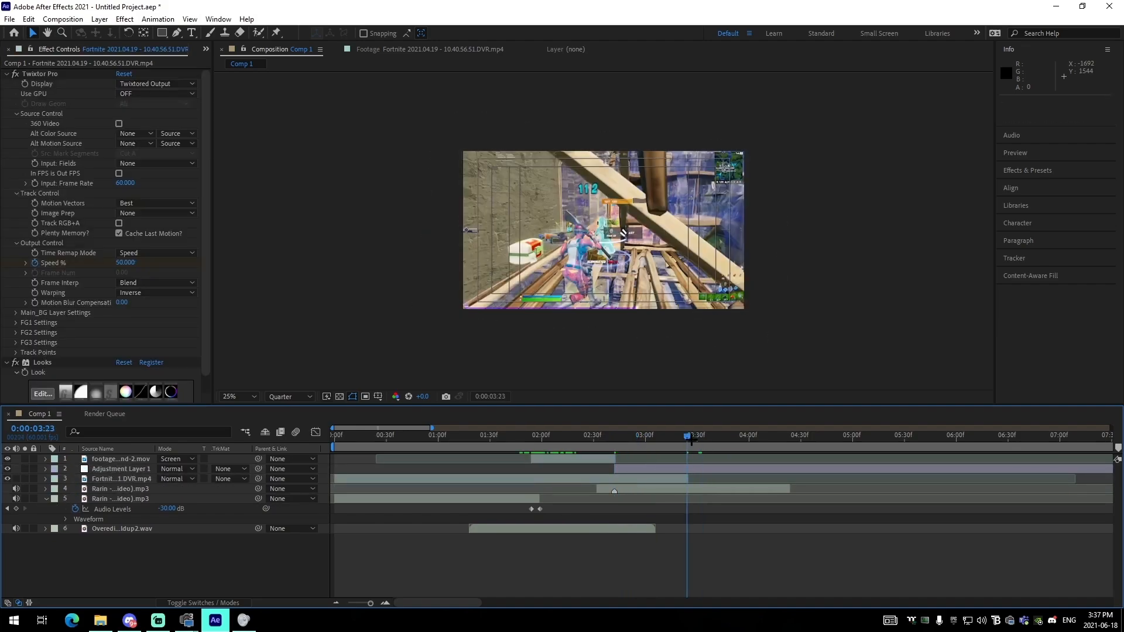
{"action": "left_click", "coordinate": [704, 469]}
{"action": "key", "text": "ctrl+shift+d"}
{"action": "key", "text": "Delete"}
Apply the animation preset JoshyyCleanImpact2.ffx from the new pack's AE IMPACTS folder to the adjustment layer at 0:00:02:41.
{"action": "left_click", "coordinate": [614, 440]}
{"action": "left_click", "coordinate": [640, 469]}
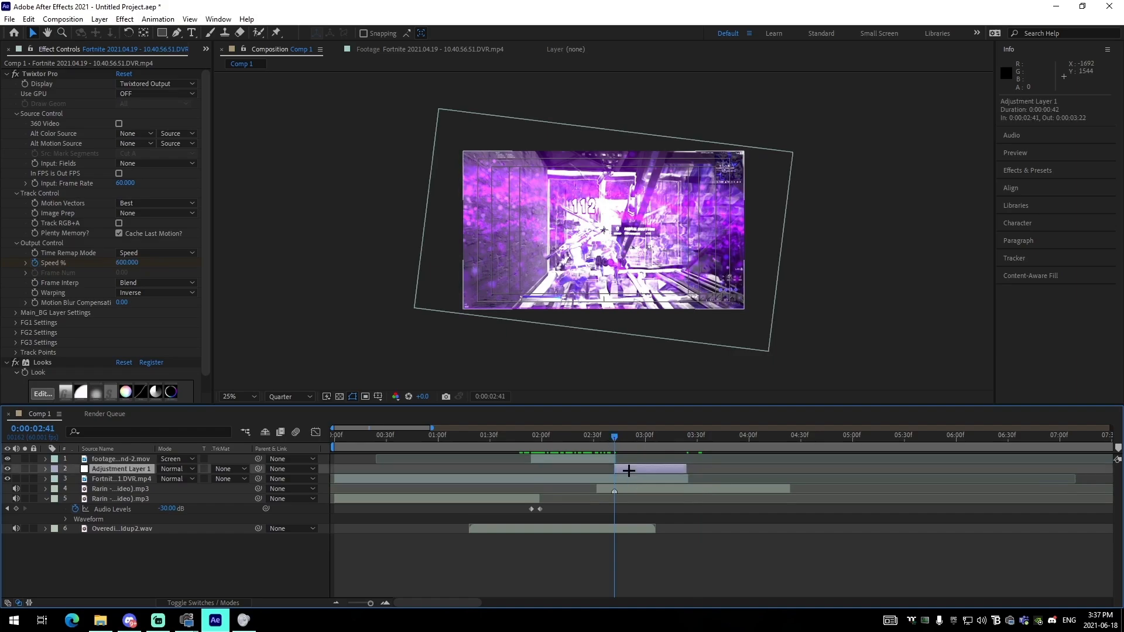
{"action": "left_click", "coordinate": [156, 19]}
{"action": "left_click", "coordinate": [184, 43]}
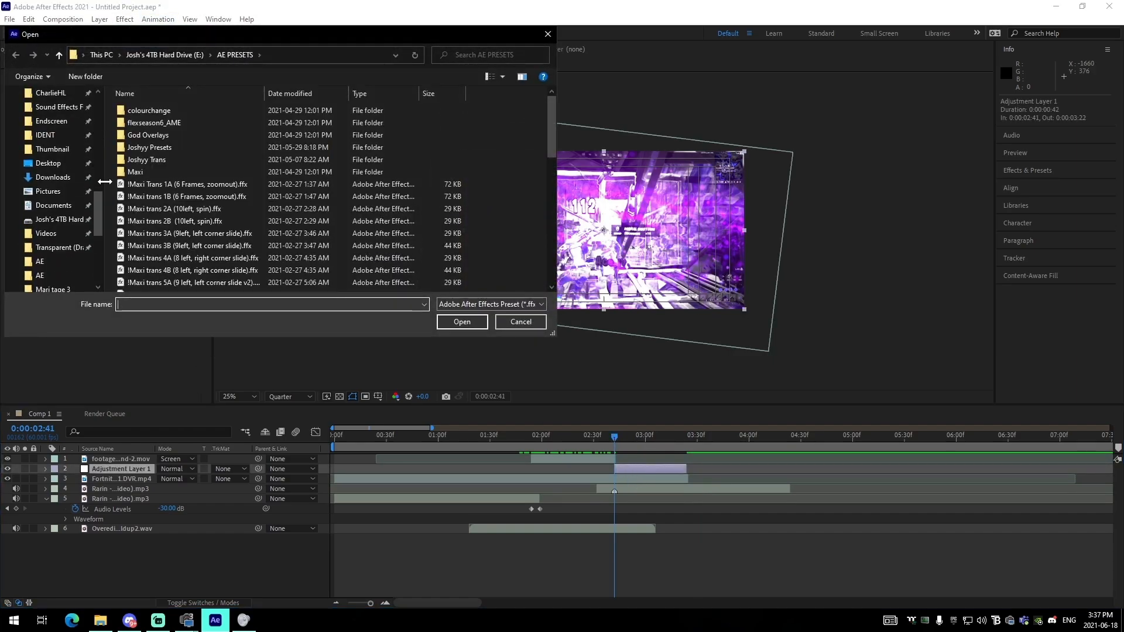
{"action": "left_click_drag", "start_coordinate": [101, 205], "coordinate": [97, 110]}
{"action": "left_click", "coordinate": [58, 154]}
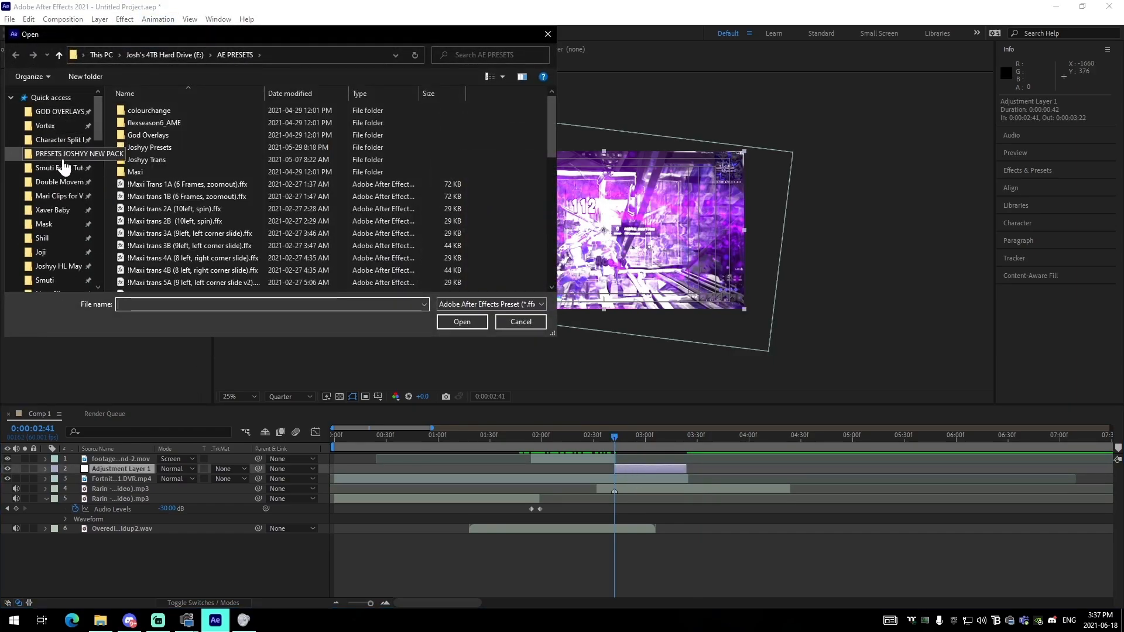
{"action": "double_click", "coordinate": [136, 124]}
{"action": "double_click", "coordinate": [136, 123]}
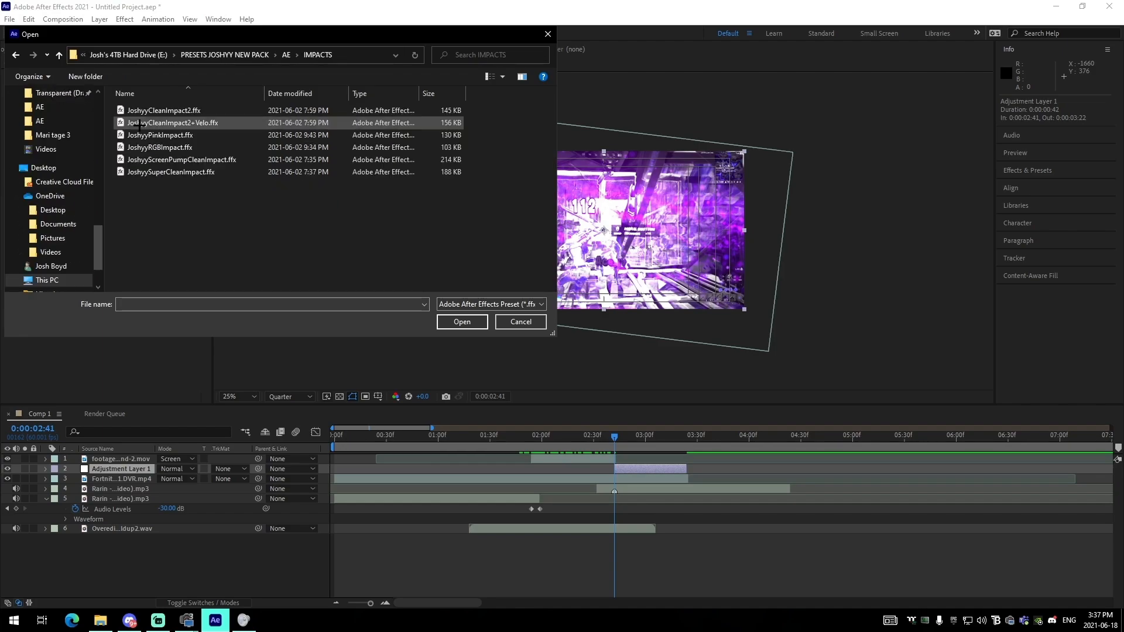
{"action": "left_click", "coordinate": [140, 110]}
{"action": "left_click", "coordinate": [460, 321]}
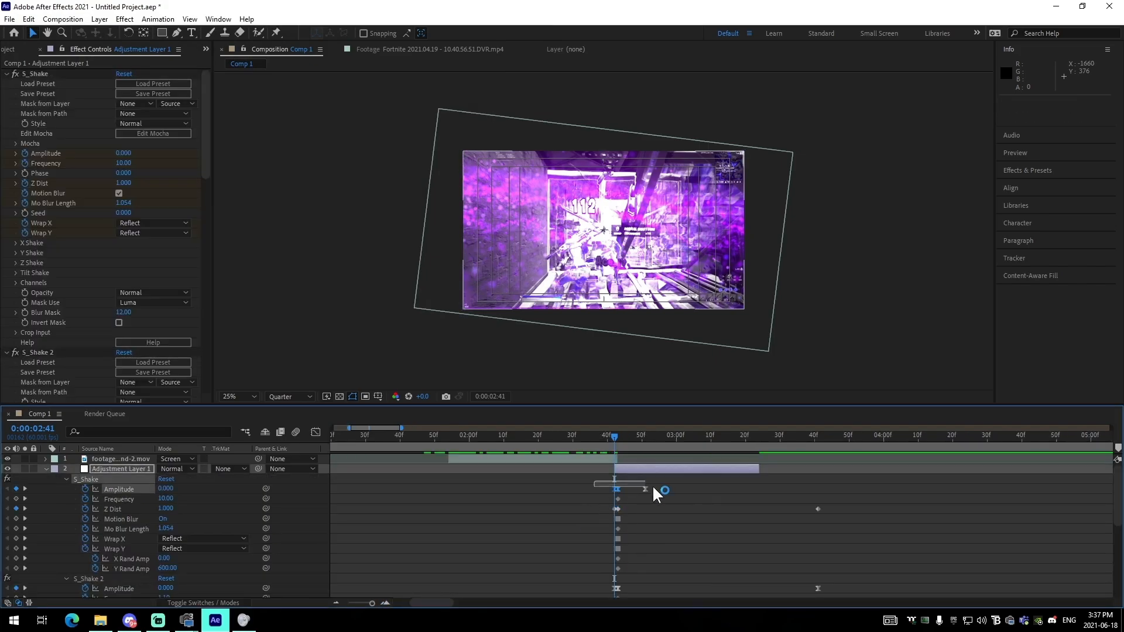
Move the impact preset's keyframes one frame earlier, extend the adjustment layer's start to cover them, and preview the impact.
{"action": "left_click_drag", "start_coordinate": [594, 480], "coordinate": [899, 557]}
{"action": "left_click", "coordinate": [385, 603]}
{"action": "scroll", "coordinate": [614, 494], "scroll_direction": "up", "scroll_amount": 5}
{"action": "left_click_drag", "start_coordinate": [614, 495], "coordinate": [608, 494]}
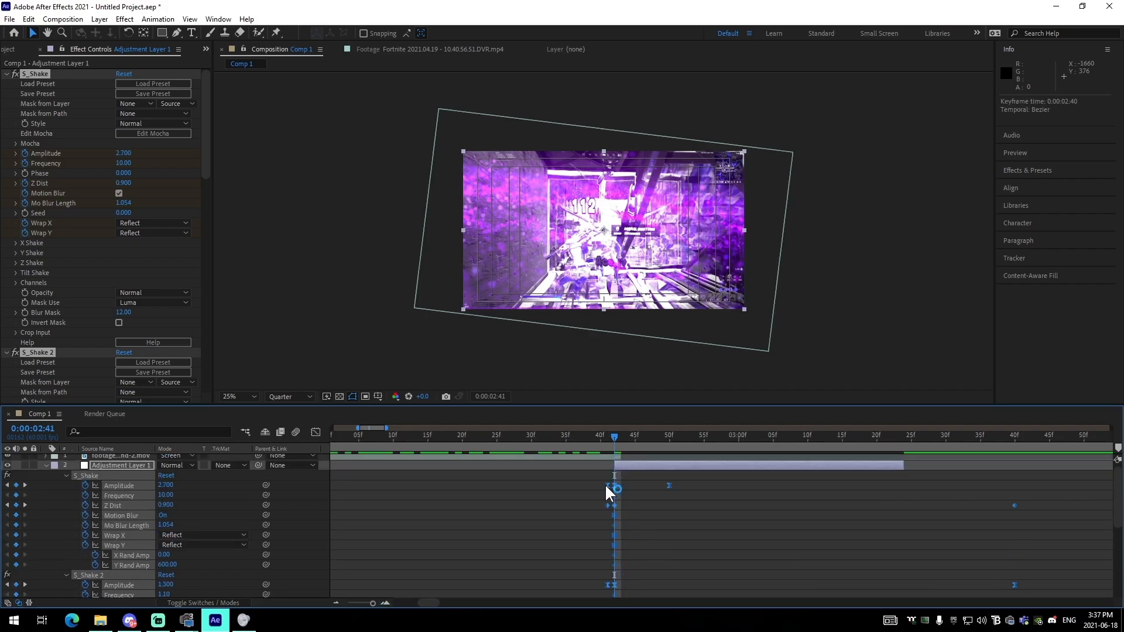
{"action": "key", "text": "space"}
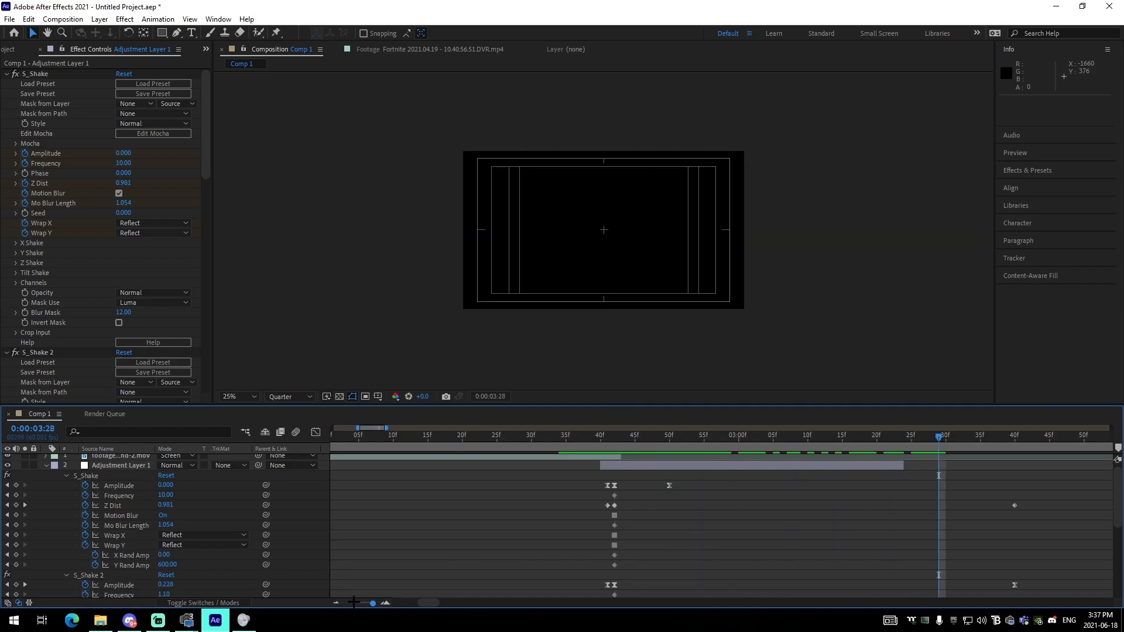
Extend the end of the impact adjustment layer to 0:00:03:28 and collapse its properties.
{"action": "left_click", "coordinate": [336, 603]}
{"action": "scroll", "coordinate": [860, 537], "scroll_direction": "down", "scroll_amount": 5}
{"action": "scroll", "coordinate": [938, 537], "scroll_direction": "up", "scroll_amount": 4}
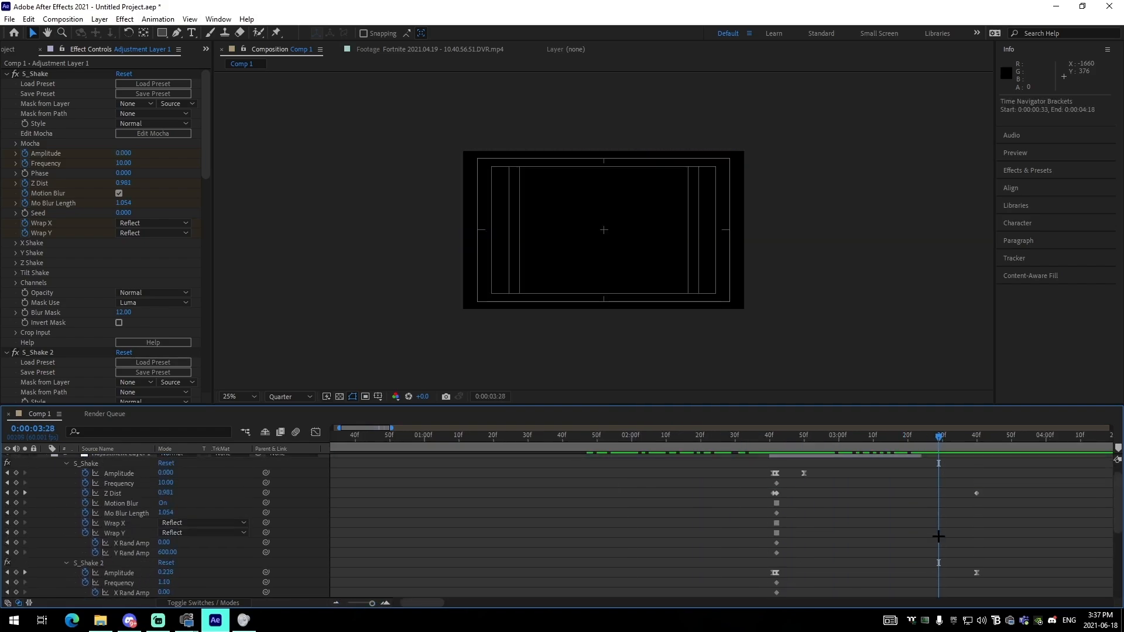
{"action": "scroll", "coordinate": [924, 463], "scroll_direction": "up", "scroll_amount": 1}
{"action": "left_click", "coordinate": [925, 469]}
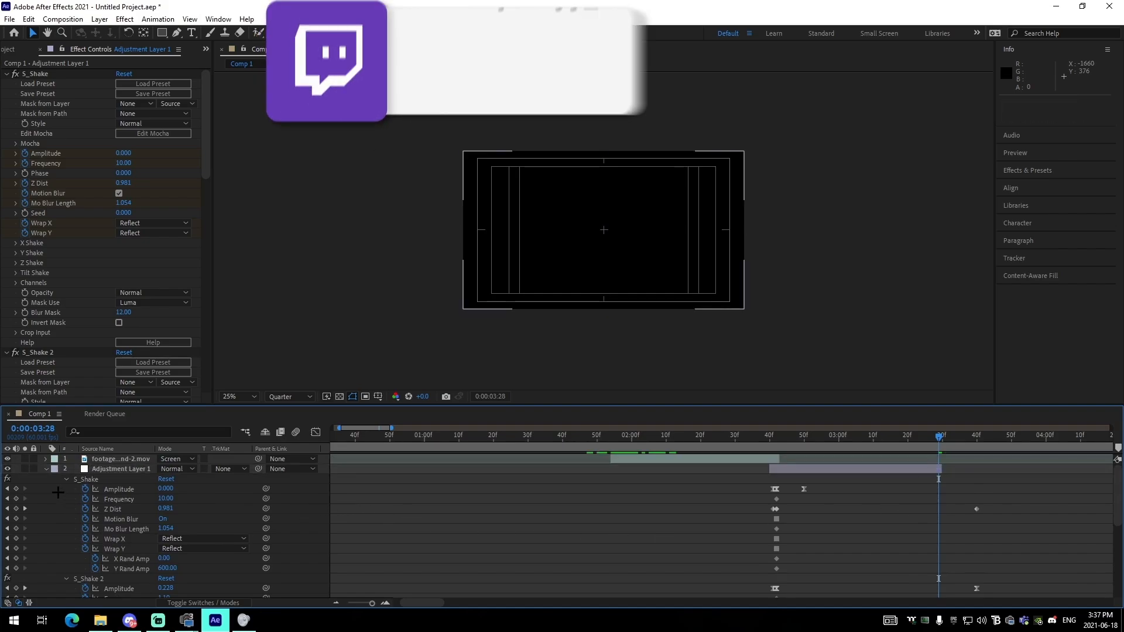
{"action": "left_click", "coordinate": [46, 469]}
Add a second adjustment layer above the particles, split it at 0:00:01:53 and delete the earlier part.
{"action": "left_click", "coordinate": [580, 437]}
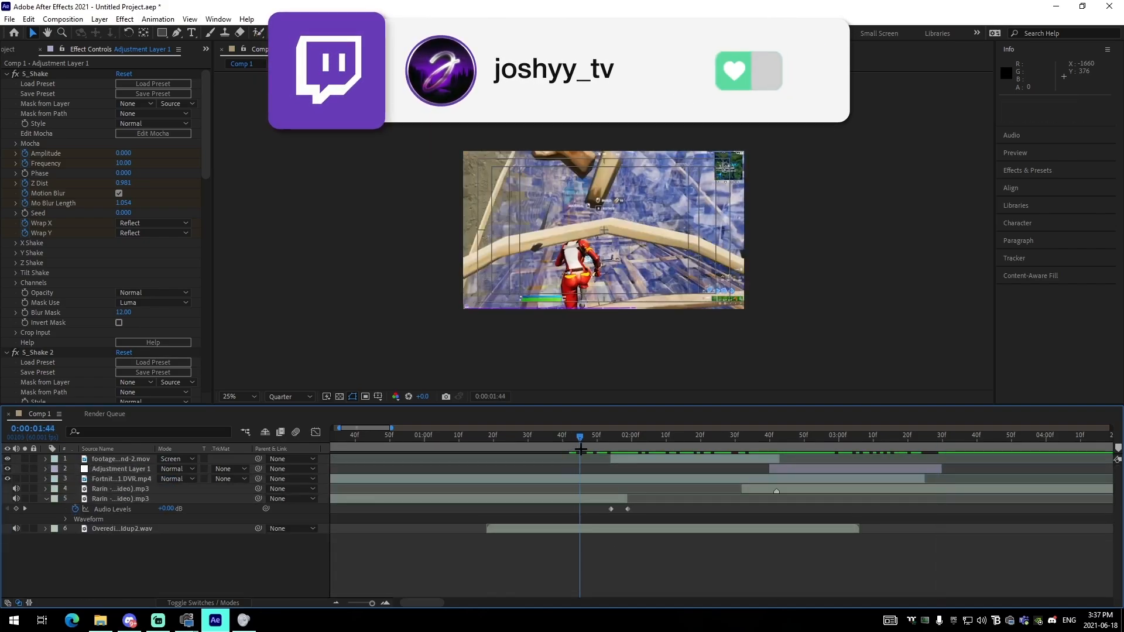
{"action": "left_click_drag", "start_coordinate": [579, 449], "coordinate": [611, 505]}
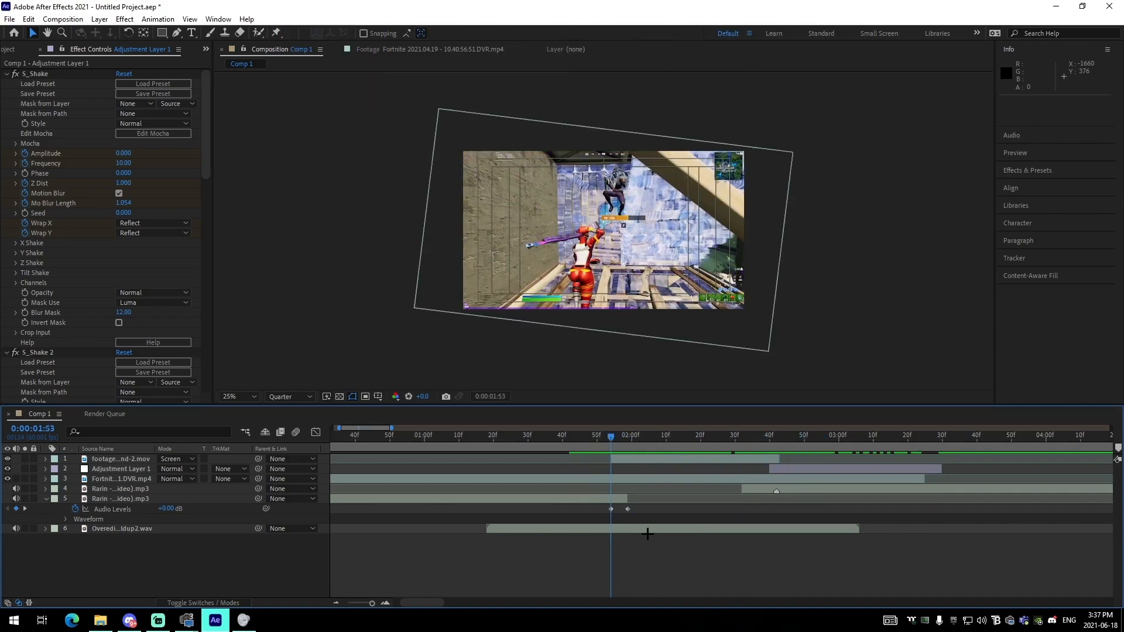
{"action": "left_click", "coordinate": [619, 463]}
{"action": "key", "text": "ctrl+alt+y"}
{"action": "key", "text": "ctrl+shift+d"}
{"action": "left_click", "coordinate": [604, 468]}
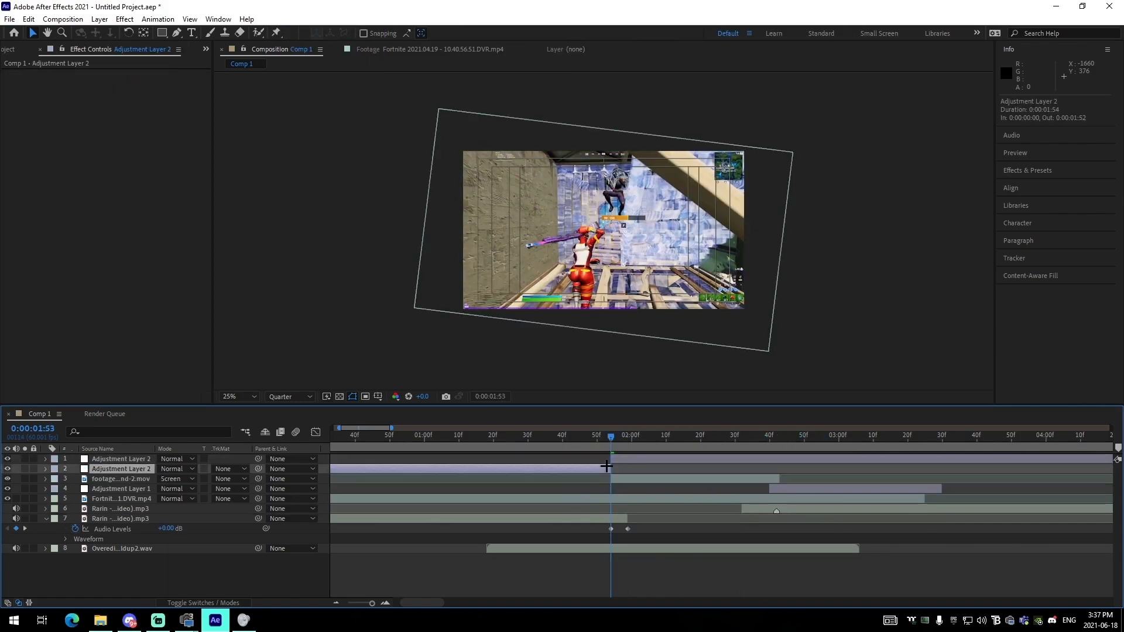
{"action": "key", "text": "Delete"}
Cut the second adjustment layer at 0:00:02:41, at the beat marker, and delete the remainder.
{"action": "left_click_drag", "start_coordinate": [726, 444], "coordinate": [778, 445]}
{"action": "left_click", "coordinate": [792, 457]}
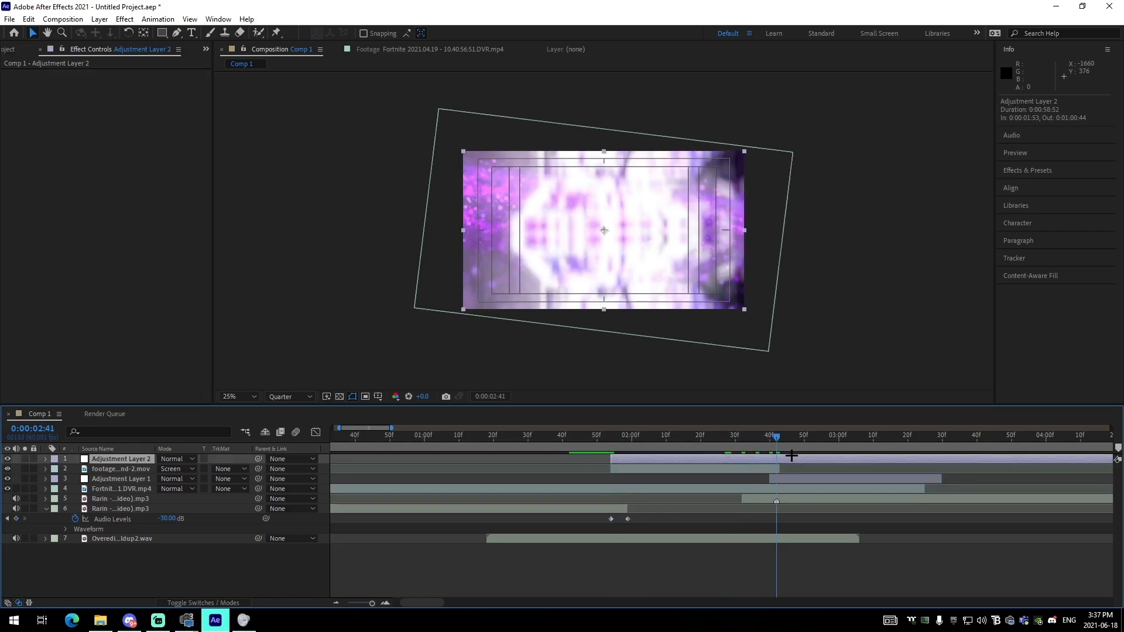
{"action": "key", "text": "ctrl+shift+d"}
{"action": "key", "text": "Delete"}
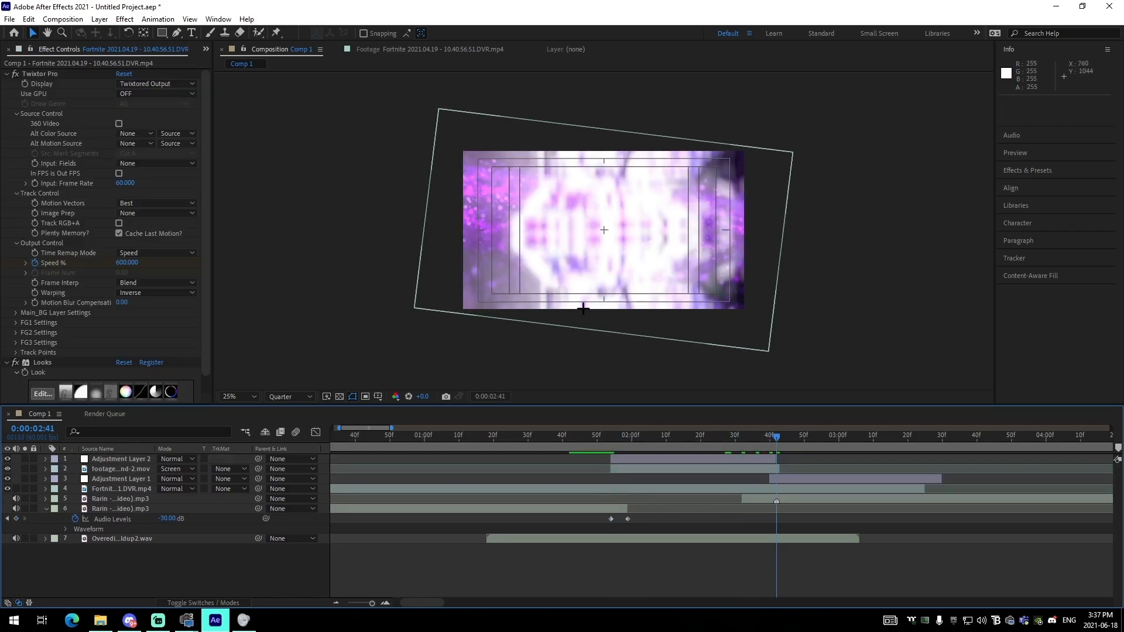
Apply the S_BlurMoCurves effect to the second adjustment layer, with the current time at the layer's start, 0:00:01:53.
{"action": "left_click", "coordinate": [613, 439]}
{"action": "left_click", "coordinate": [623, 461]}
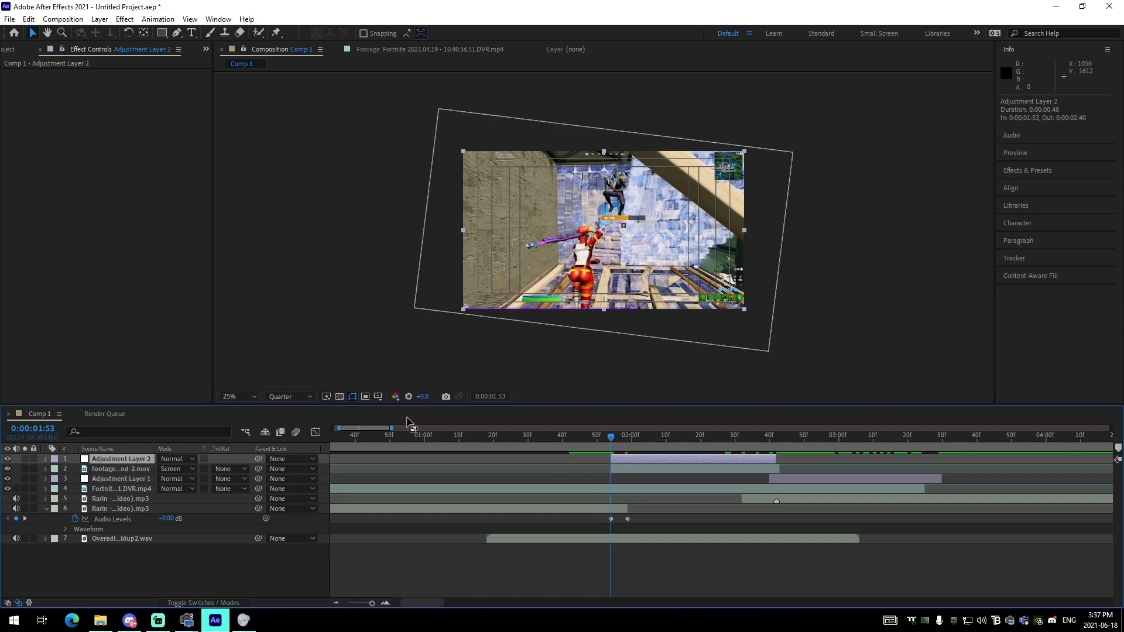
{"action": "key", "text": "ctrl+space"}
{"action": "type", "text": "blurmo"}
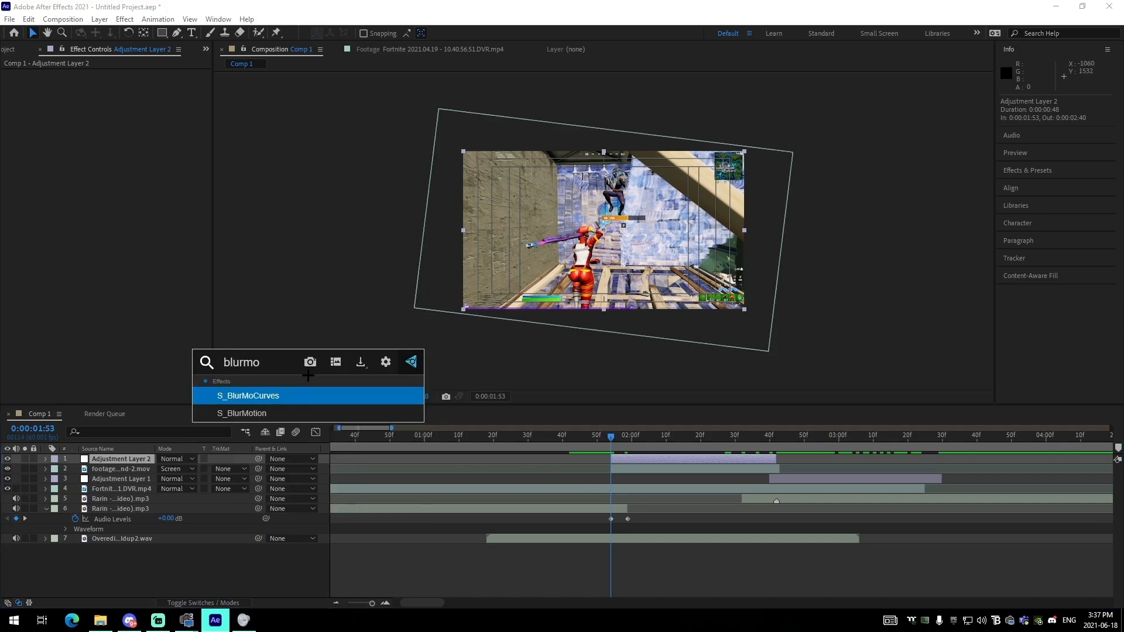
{"action": "key", "text": "Return"}
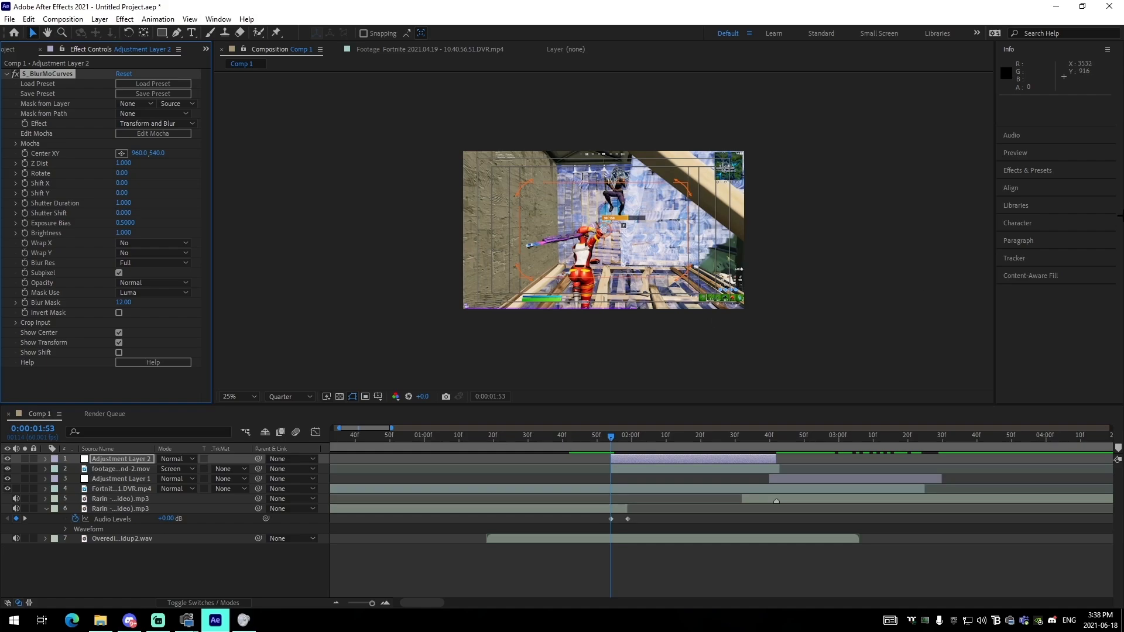
{"action": "left_click", "coordinate": [1048, 169]}
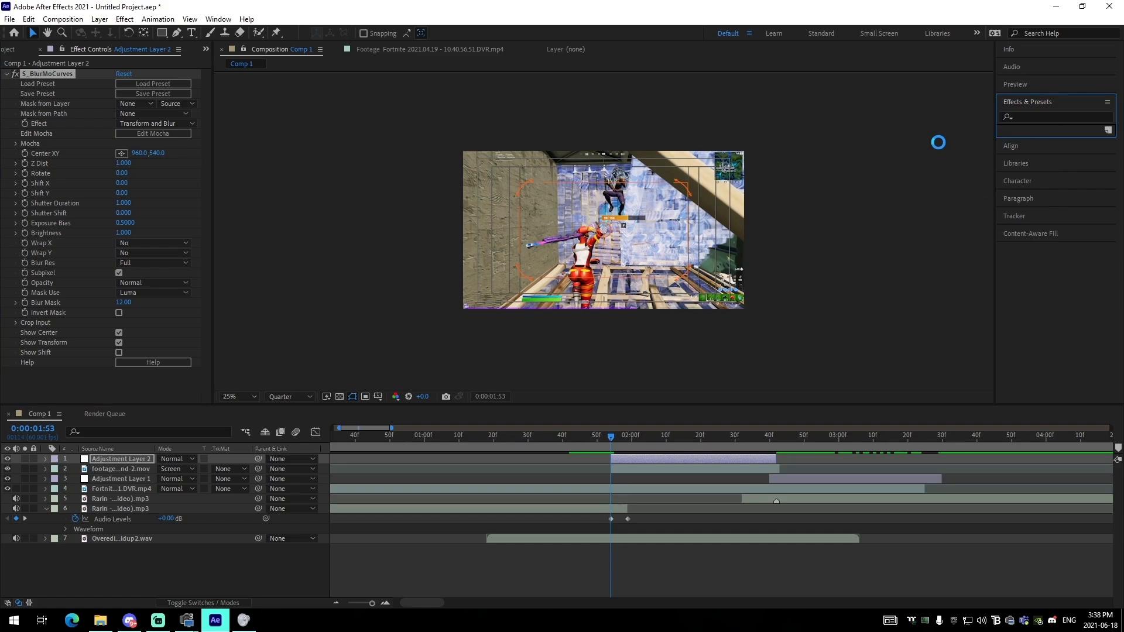
{"action": "scroll", "coordinate": [1023, 378], "scroll_direction": "down", "scroll_amount": 5}
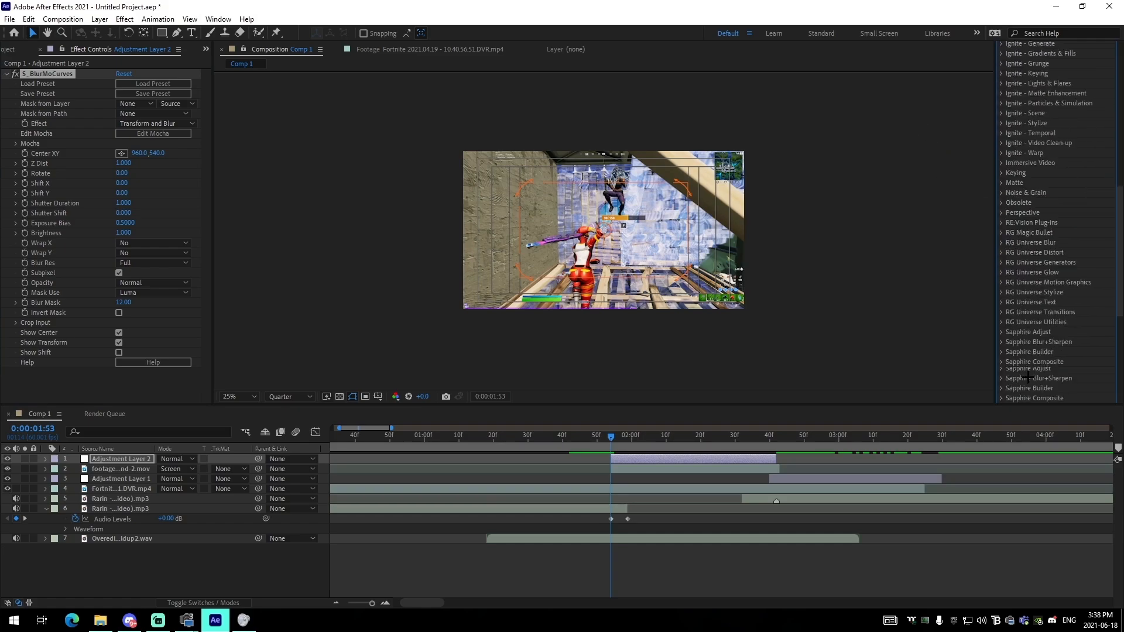
{"action": "scroll", "coordinate": [1025, 380], "scroll_direction": "up", "scroll_amount": 5}
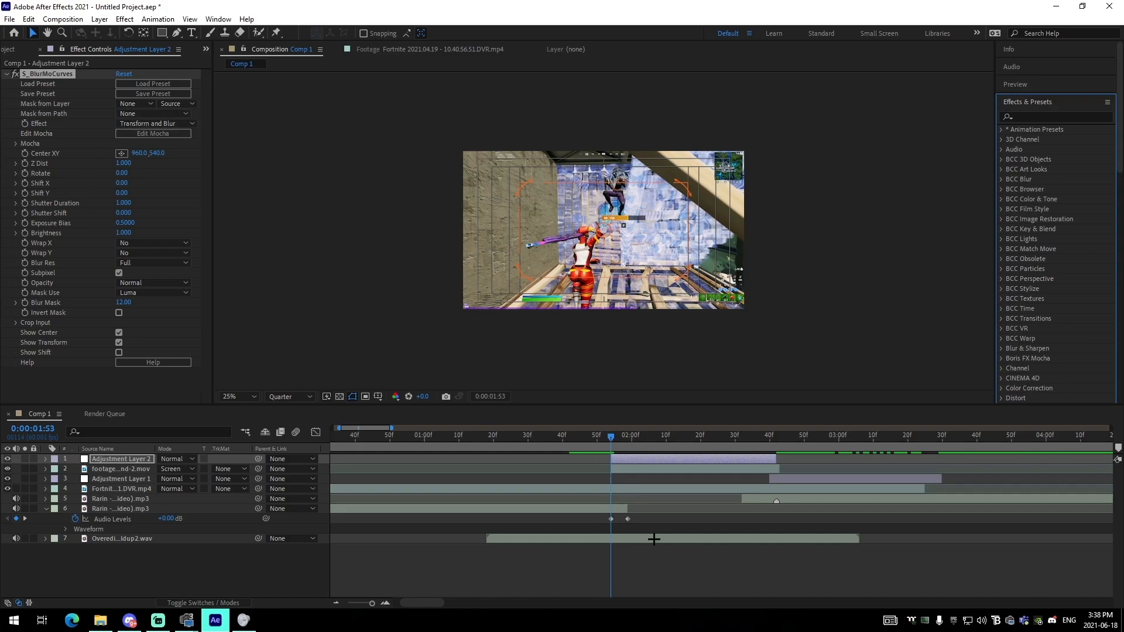
Keyframe the blur's Z Dist at its default value at 0:00:01:53 and set it to 0.8 at 0:00:02:26.
{"action": "left_click", "coordinate": [679, 547]}
{"action": "left_click", "coordinate": [644, 459]}
{"action": "left_click", "coordinate": [25, 162]}
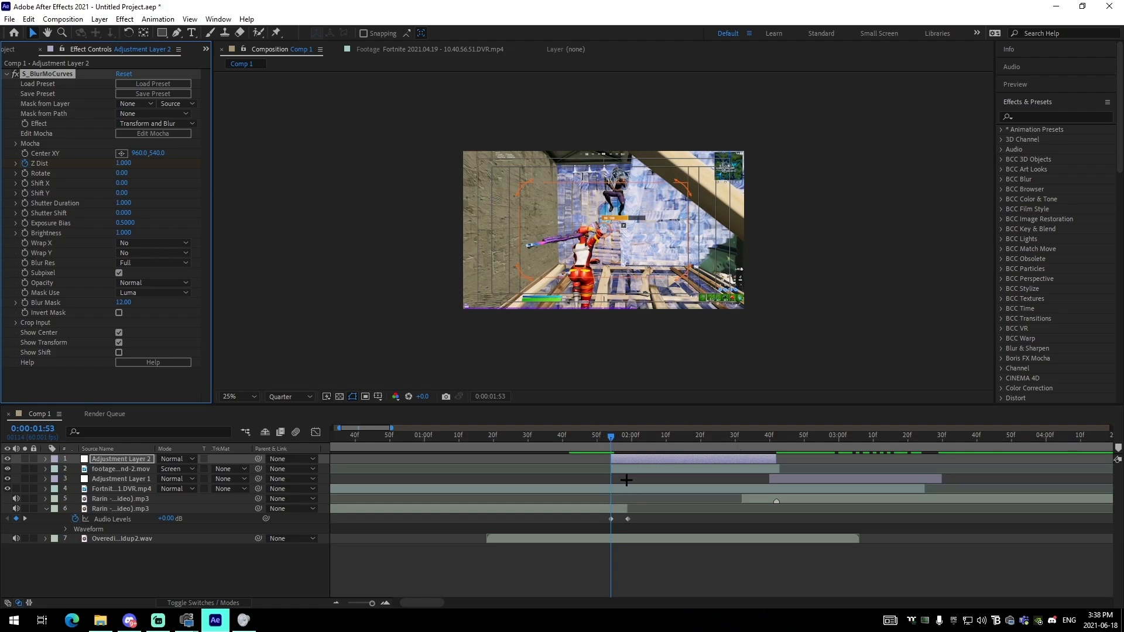
{"action": "left_click_drag", "start_coordinate": [636, 435], "coordinate": [725, 461]}
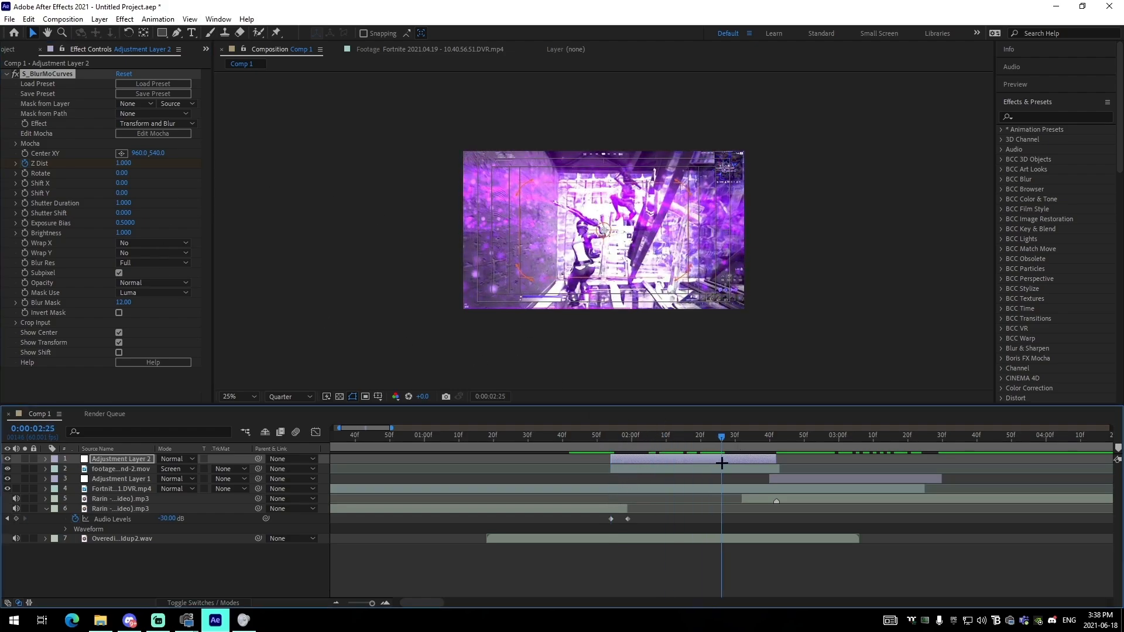
{"action": "left_click", "coordinate": [124, 164]}
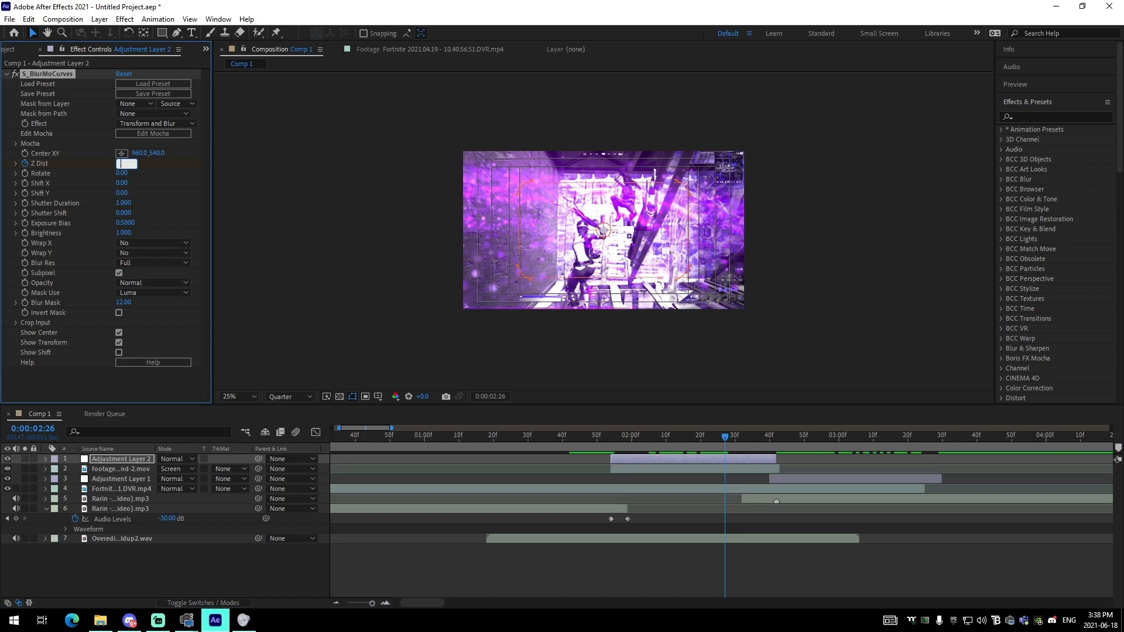
{"action": "type", "text": "0.7"}
{"action": "key", "text": "Return"}
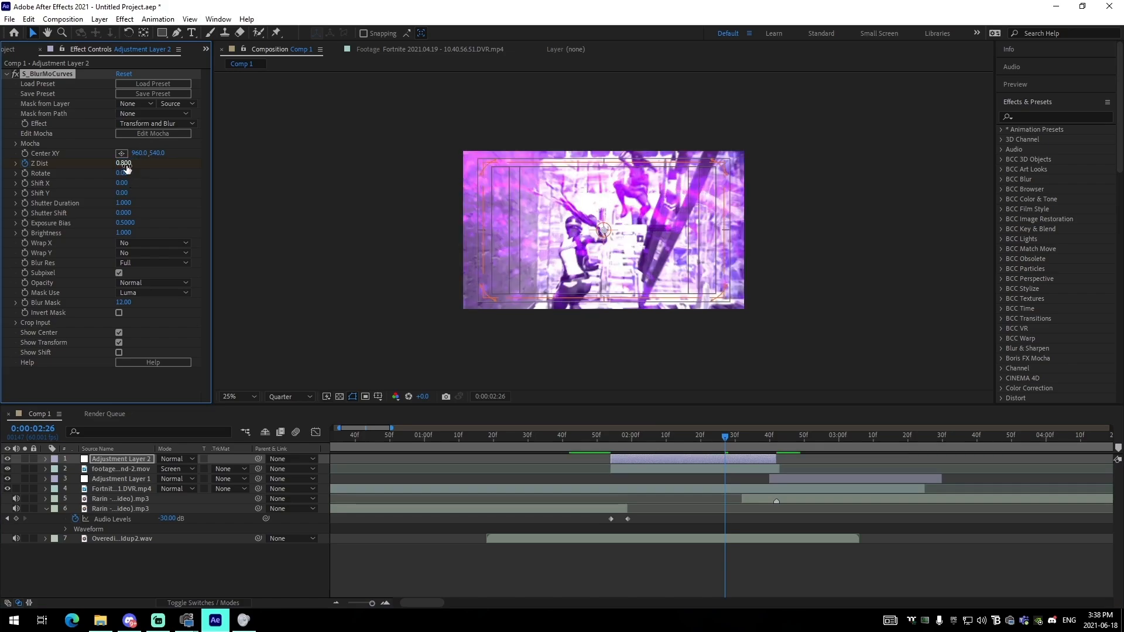
Set Z Dist to 1 at 0:00:02:41, at the end of the second adjustment layer.
{"action": "left_click", "coordinate": [776, 451]}
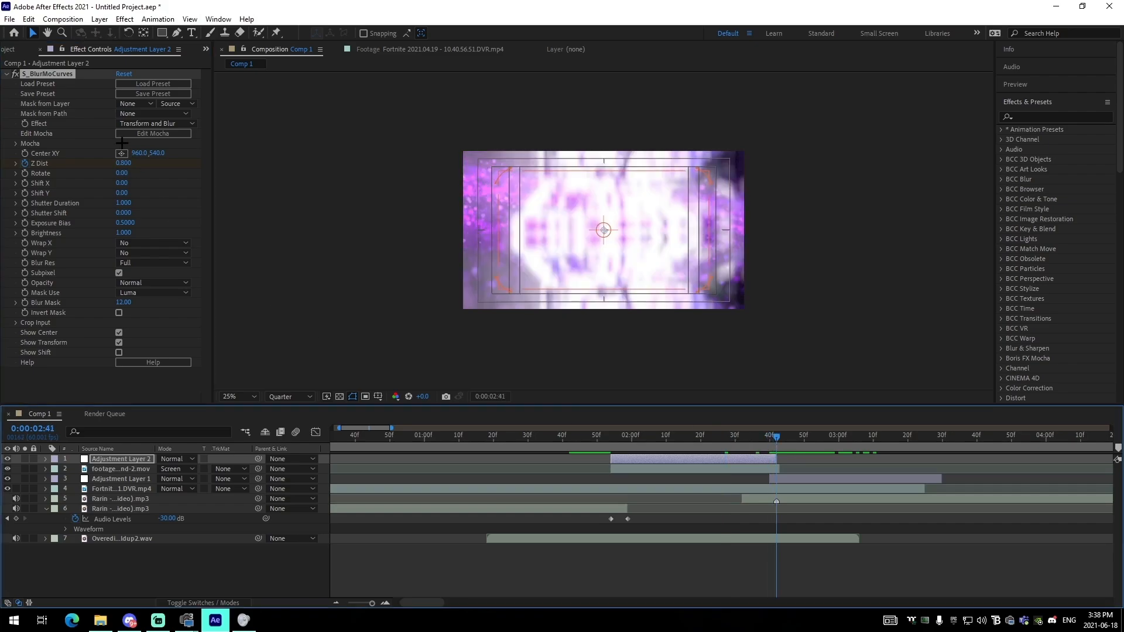
{"action": "left_click", "coordinate": [124, 163]}
{"action": "type", "text": "1"}
{"action": "key", "text": "Return"}
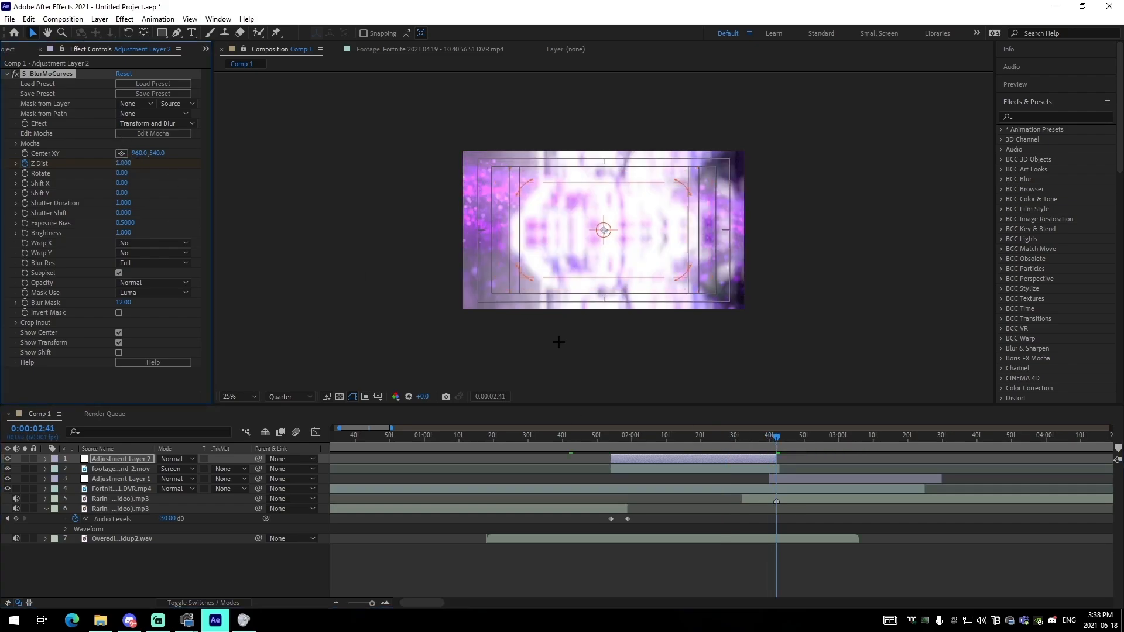
Reveal the second adjustment layer's Z Dist keyframes and apply Easy Ease to all three.
{"action": "key", "text": "u"}
{"action": "left_click_drag", "start_coordinate": [592, 476], "coordinate": [855, 486]}
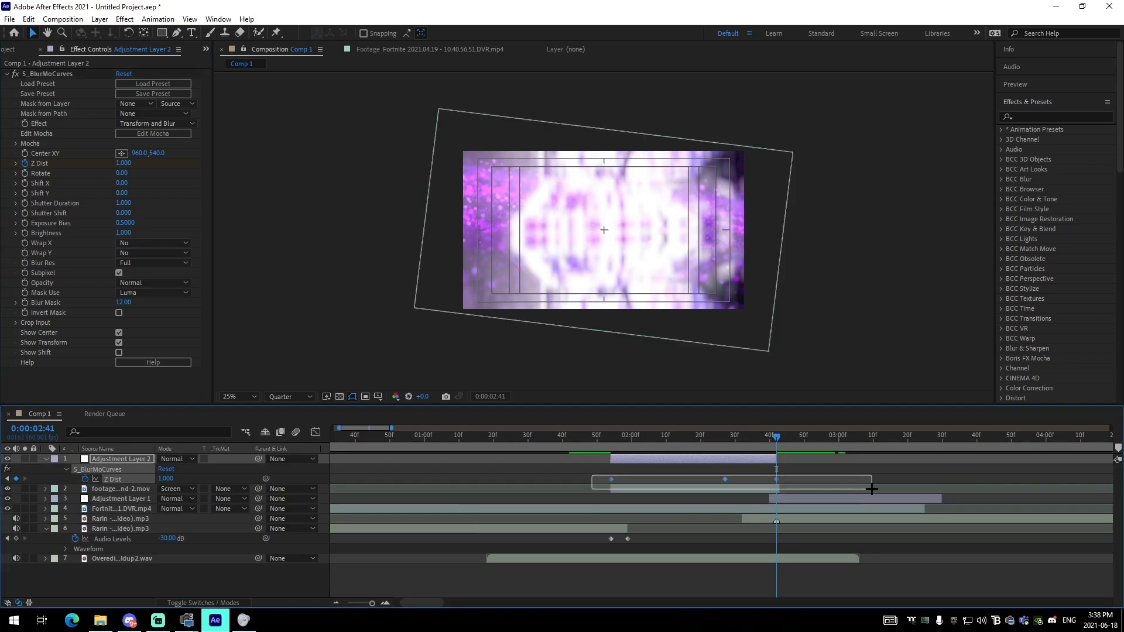
{"action": "key", "text": "F9"}
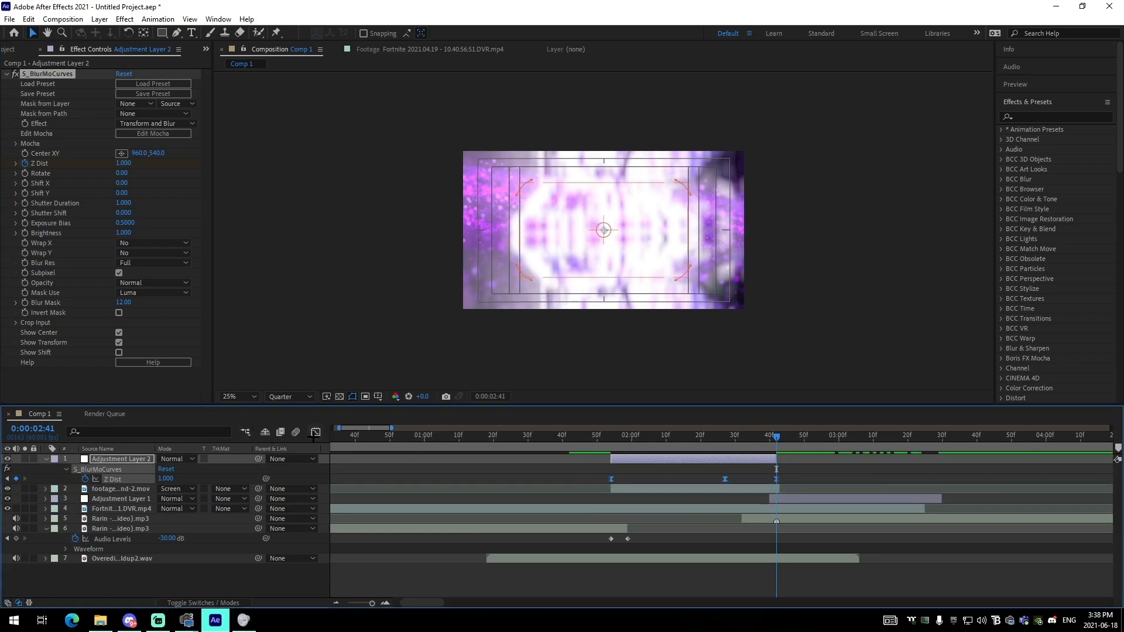
Shape the Z Dist value graph into a steep drop, a long flat low section and a steep final rise, and preview it.
{"action": "left_click", "coordinate": [316, 432]}
{"action": "left_click", "coordinate": [385, 603]}
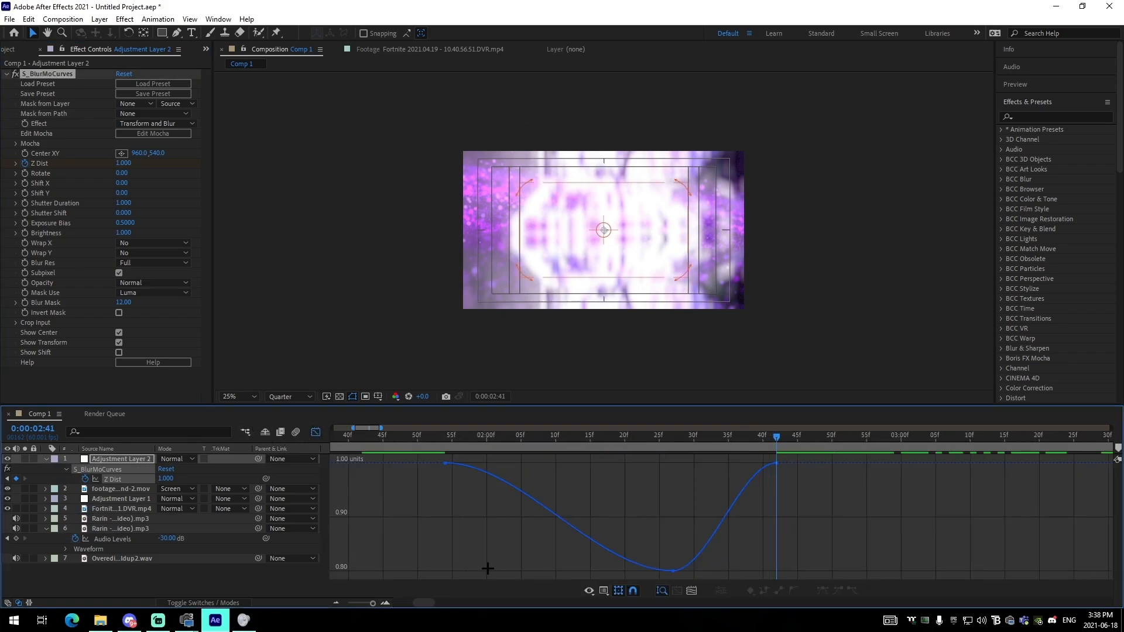
{"action": "left_click", "coordinate": [445, 464]}
{"action": "left_click_drag", "start_coordinate": [520, 465], "coordinate": [455, 558]}
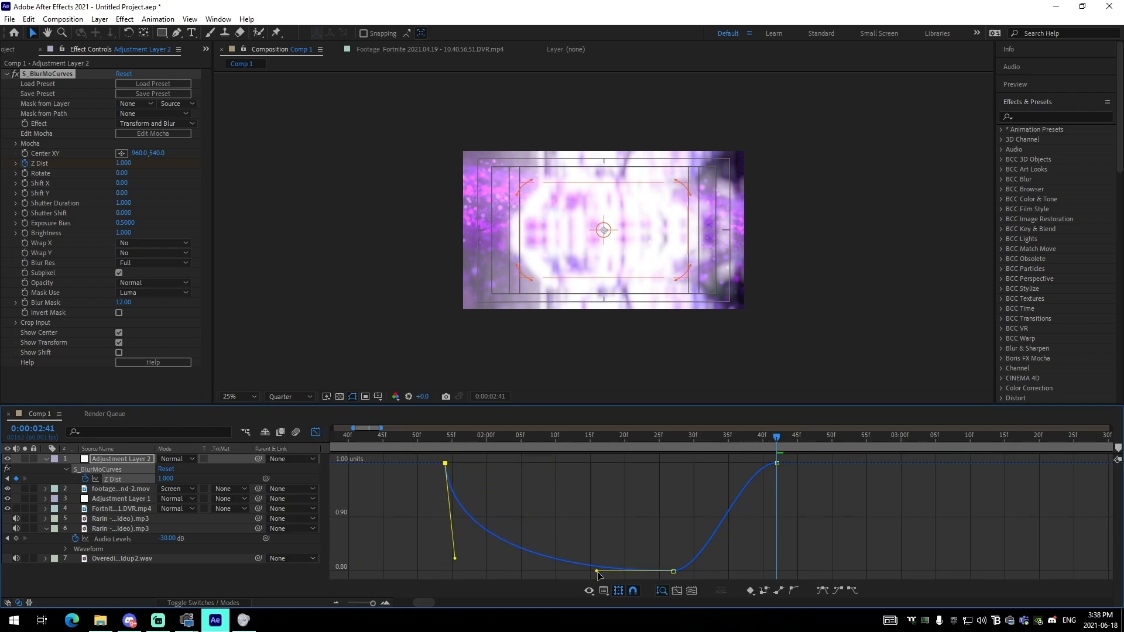
{"action": "left_click_drag", "start_coordinate": [597, 574], "coordinate": [475, 573]}
{"action": "left_click_drag", "start_coordinate": [708, 571], "coordinate": [761, 569]}
{"action": "left_click_drag", "start_coordinate": [742, 464], "coordinate": [773, 521]}
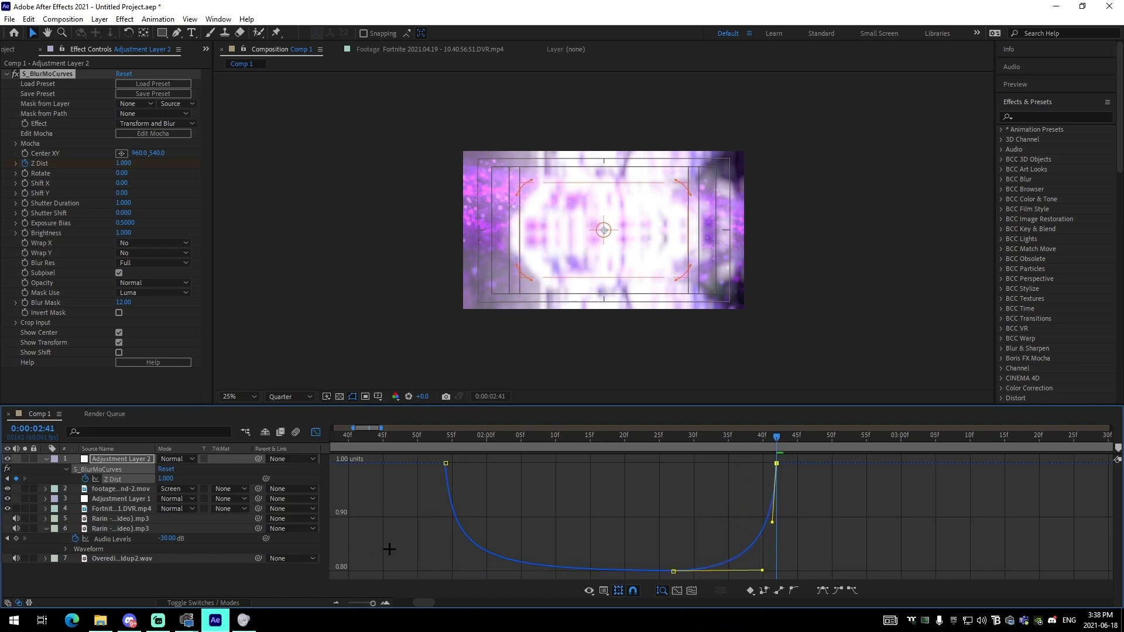
{"action": "left_click_drag", "start_coordinate": [454, 463], "coordinate": [505, 570]}
{"action": "left_click", "coordinate": [383, 437]}
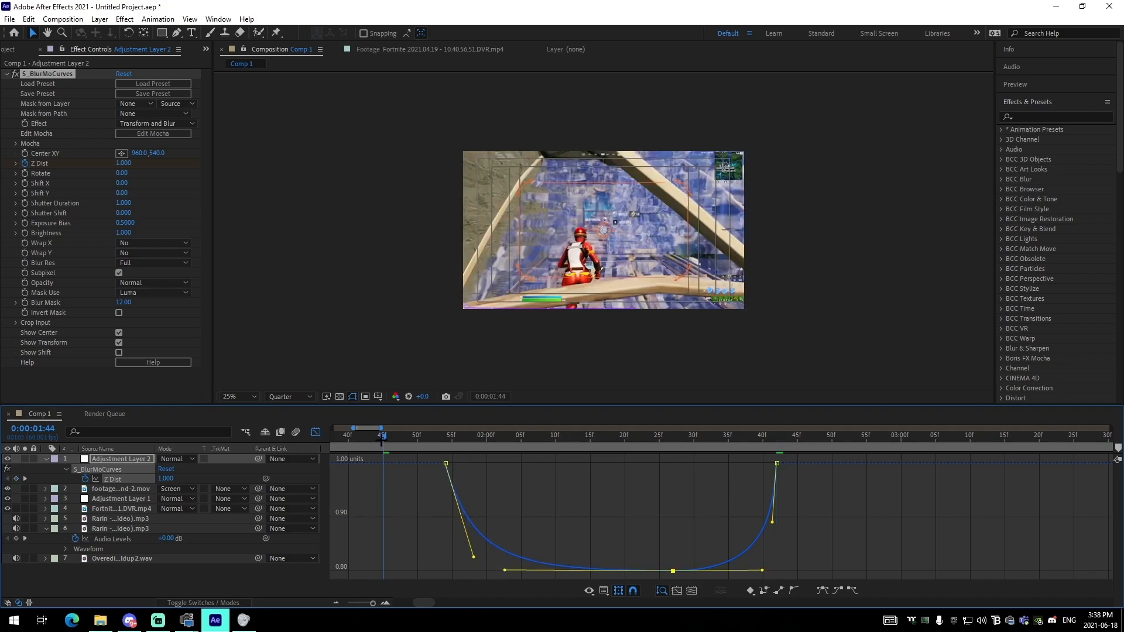
{"action": "key", "text": "space"}
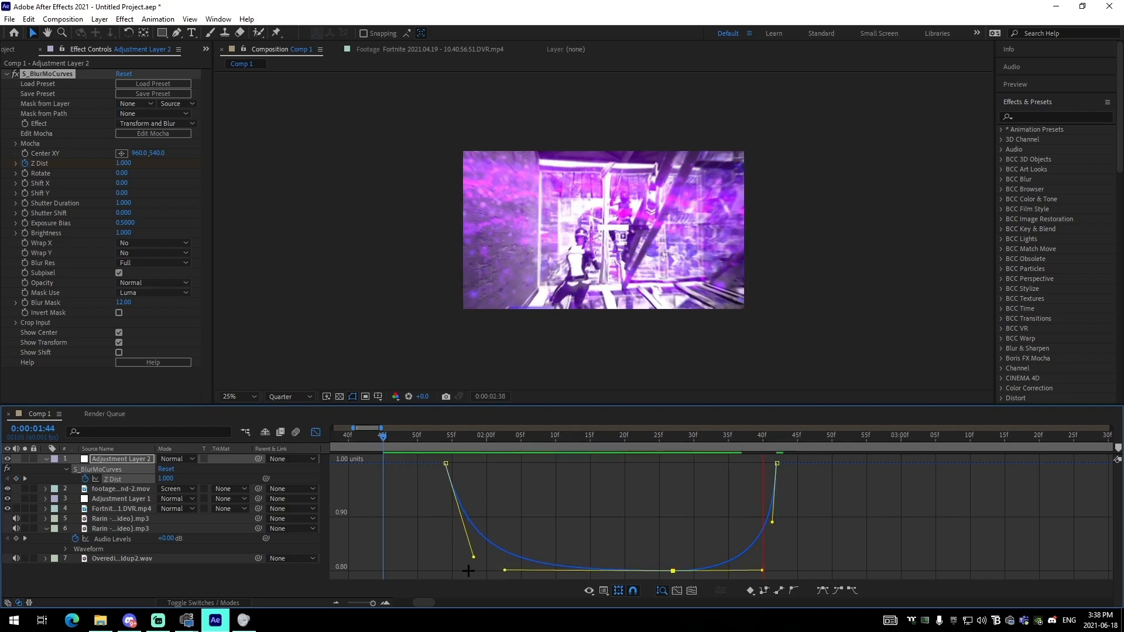
Soften the initial drop of the Z Dist curve by adjusting its handles, and preview the buildup again.
{"action": "left_click_drag", "start_coordinate": [474, 558], "coordinate": [523, 569]}
{"action": "left_click", "coordinate": [397, 438]}
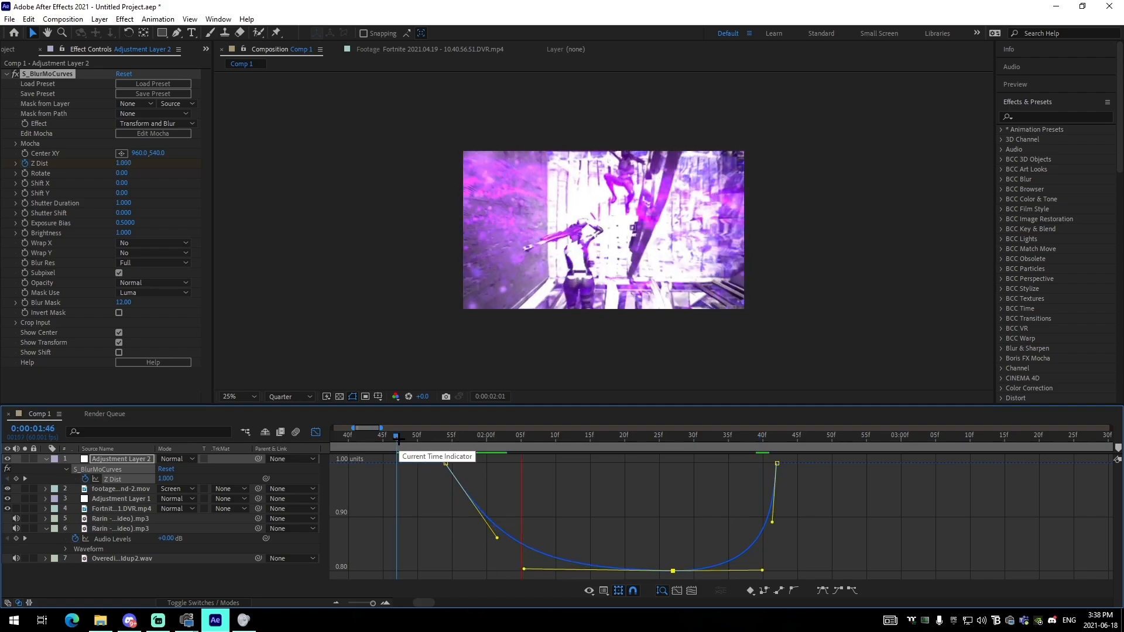
{"action": "left_click", "coordinate": [404, 439]}
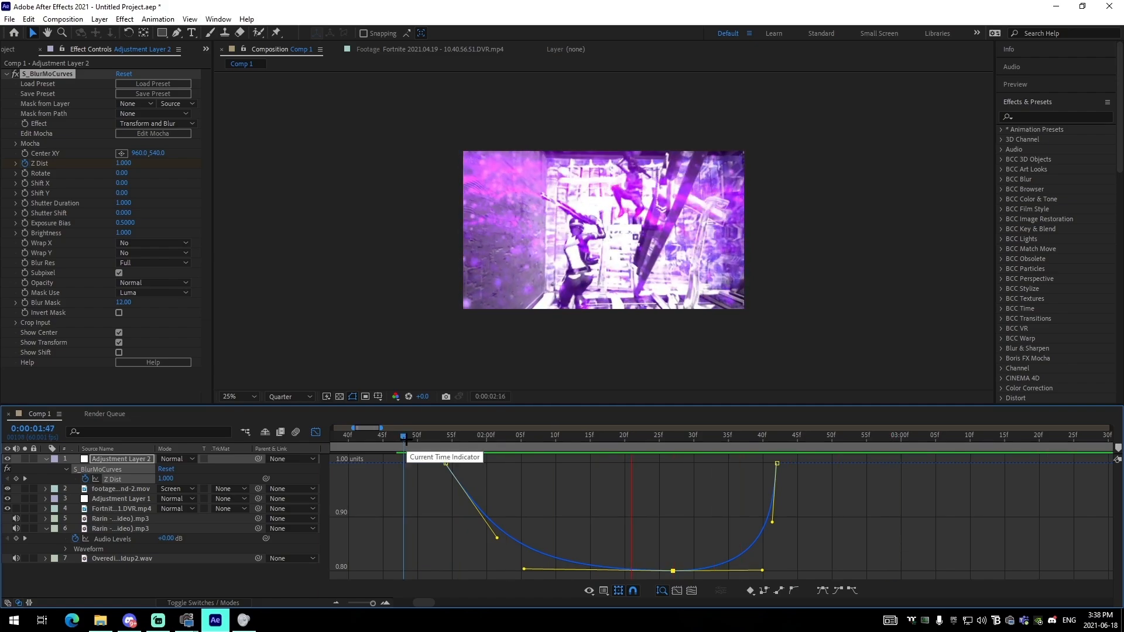
{"action": "key", "text": "space"}
Return to the layer bar view and collapse the properties of the second adjustment layer and the faded song layer.
{"action": "key", "text": "shift+F3"}
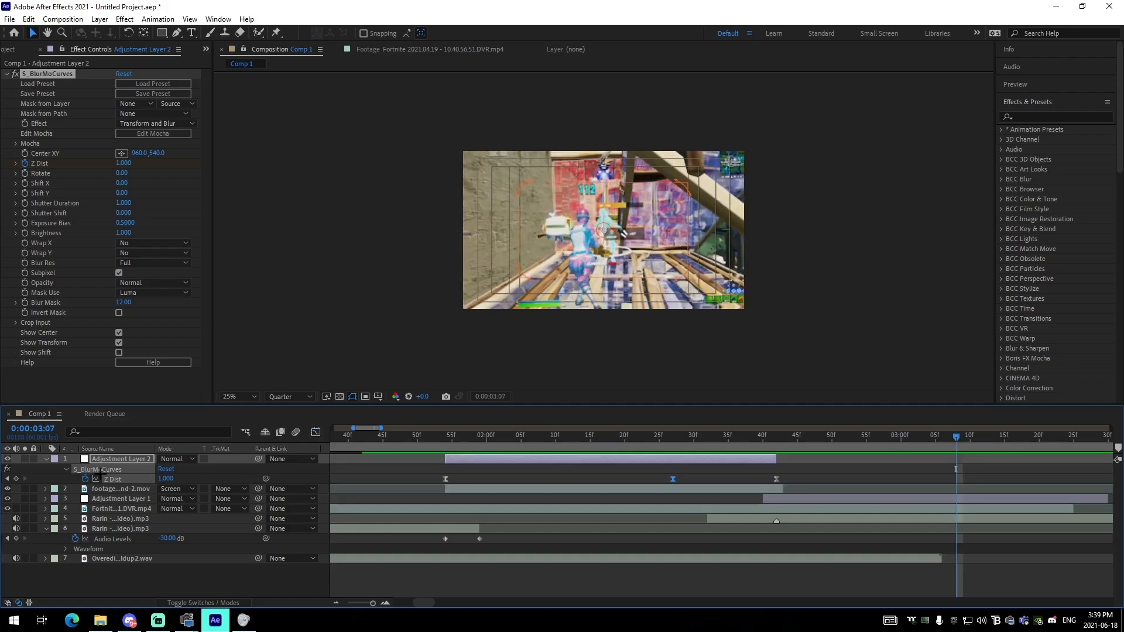
{"action": "left_click", "coordinate": [45, 460]}
{"action": "scroll", "coordinate": [624, 577], "scroll_direction": "down", "scroll_amount": 3}
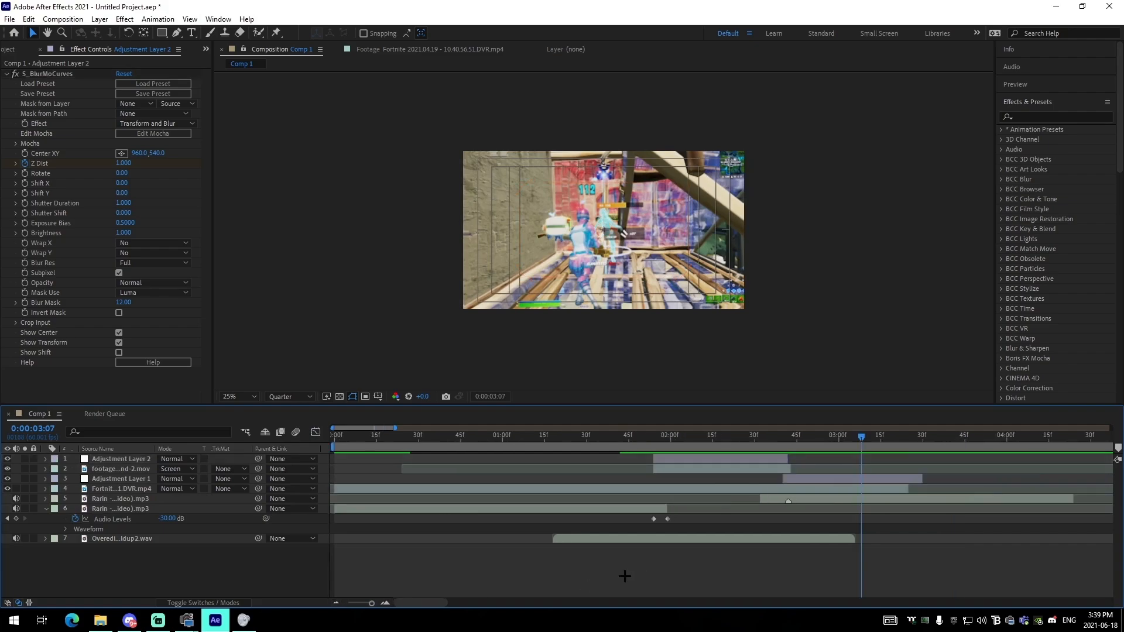
{"action": "left_click", "coordinate": [45, 508]}
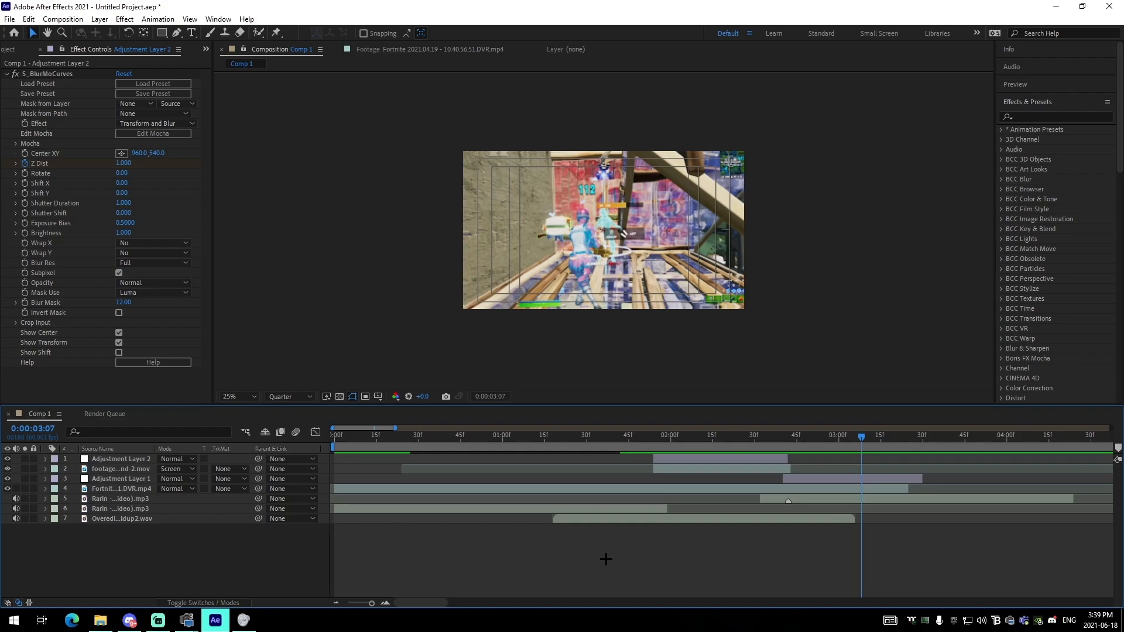
{"action": "left_click_drag", "start_coordinate": [652, 430], "coordinate": [758, 473]}
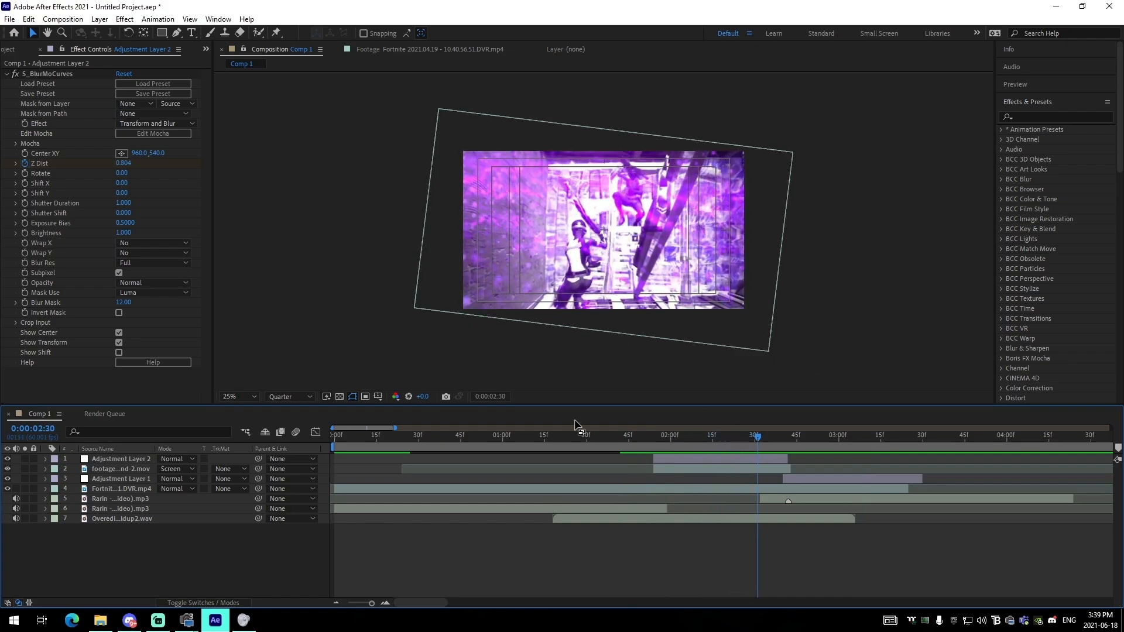